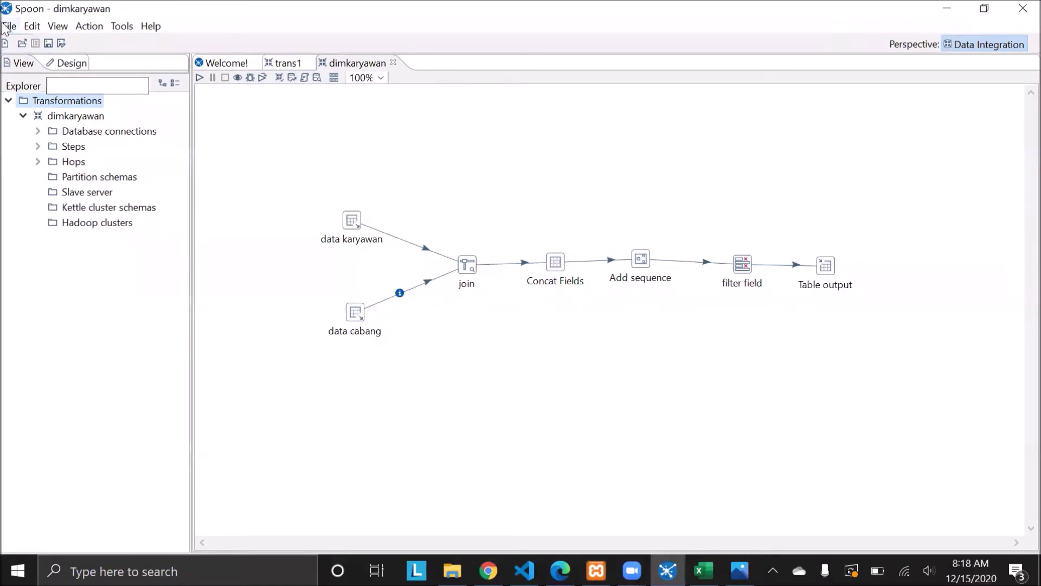
- Create a new transformation and place a Generate Rows step on its canvas
mouse_move(166, 45)
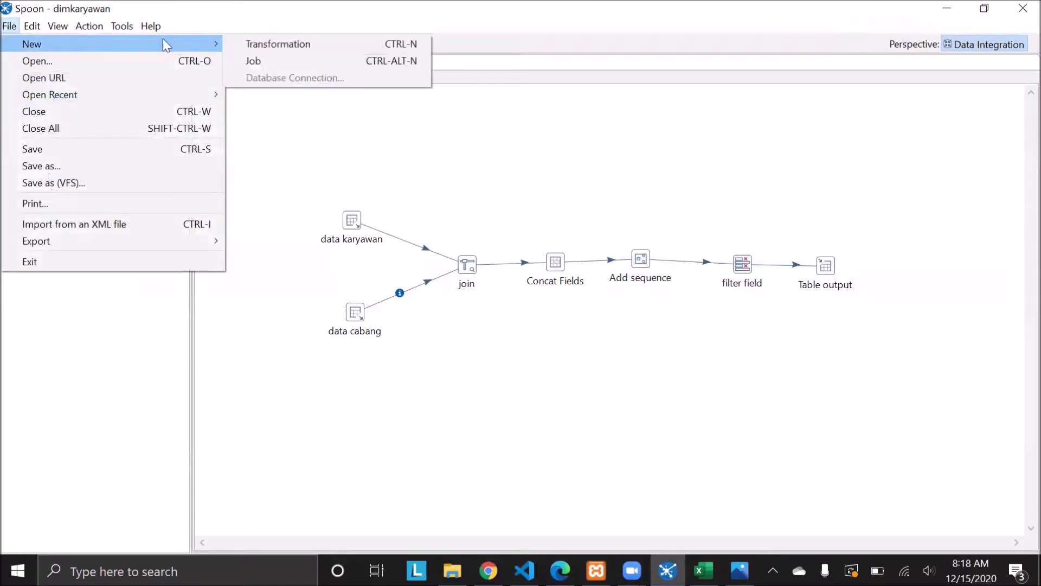
click(318, 48)
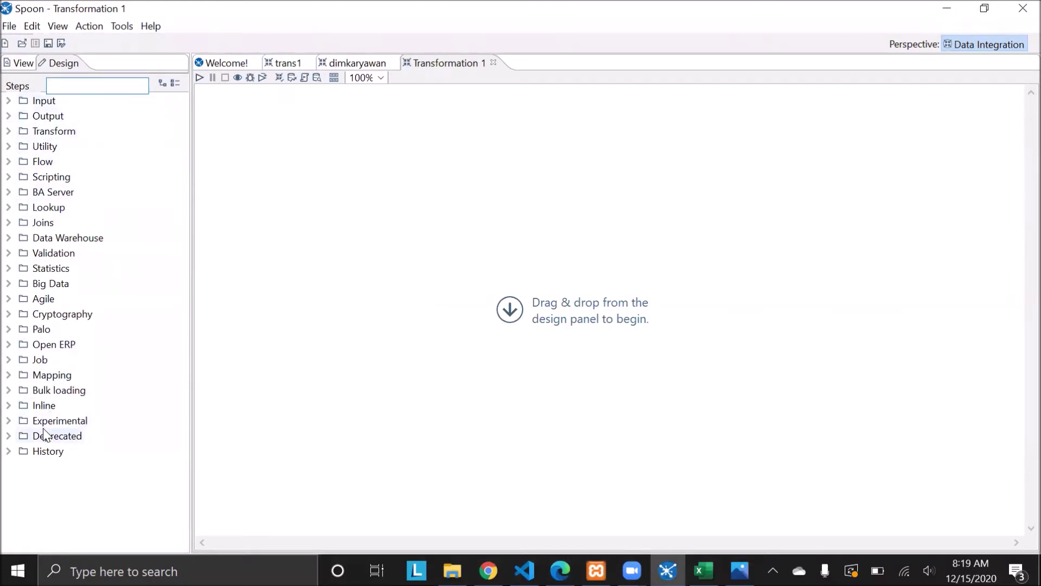
text(gen)
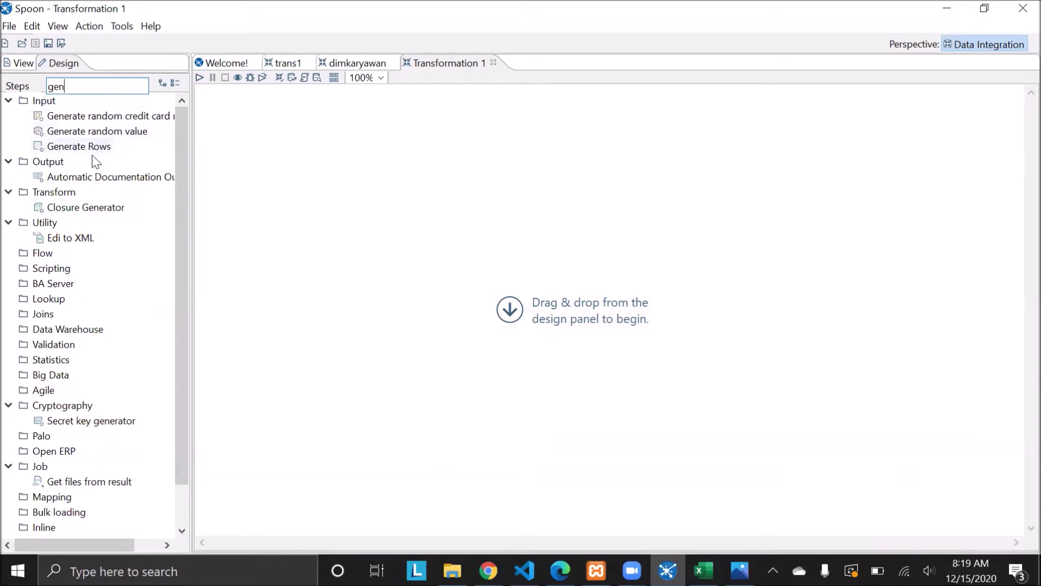
drag(97, 145, 382, 243)
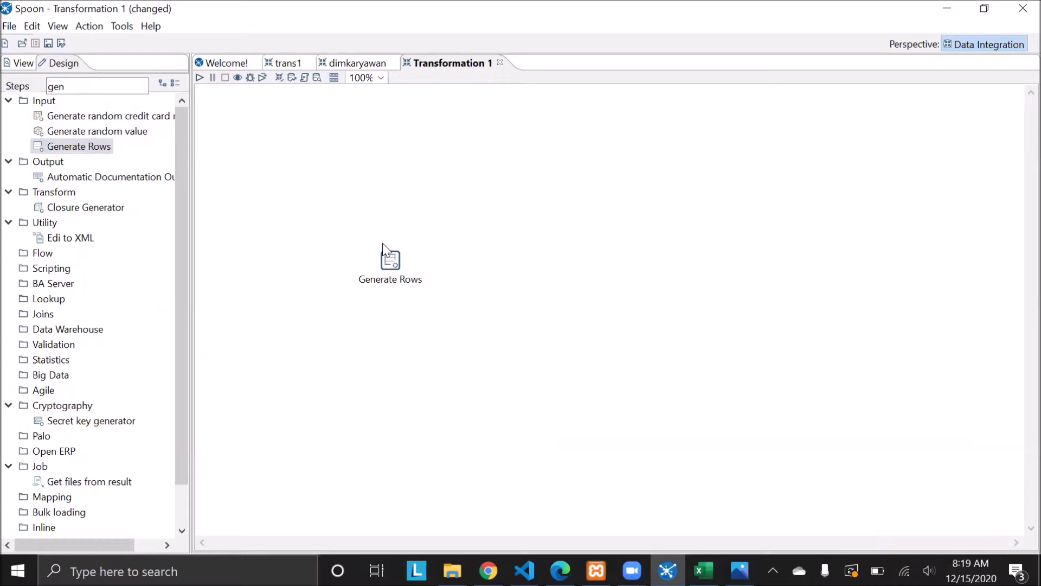
- Name the Generate Rows step tanggal and set its row limit to 10000
double_click(383, 245)
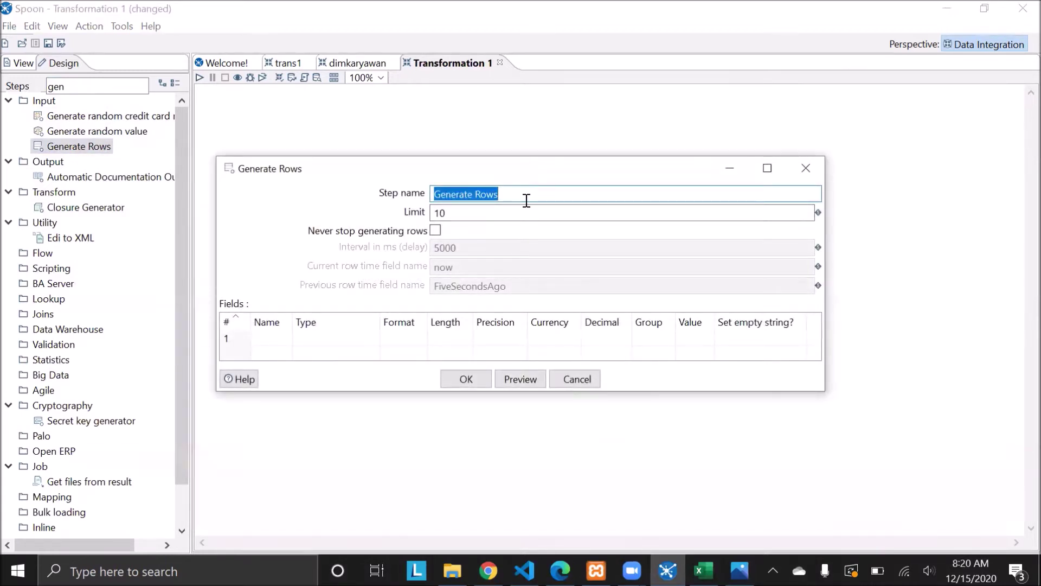
text(tangga)
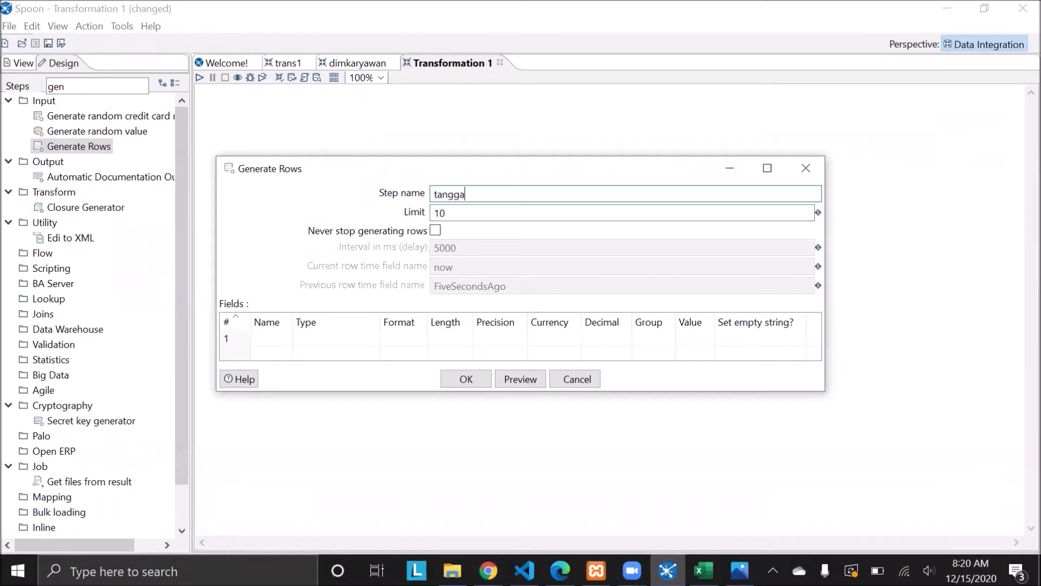
double_click(497, 211)
key(BackSpace)
text(10000)
- Define a field named tanggal in the second field row with type Date and format yyyy-MM-dd
click(284, 346)
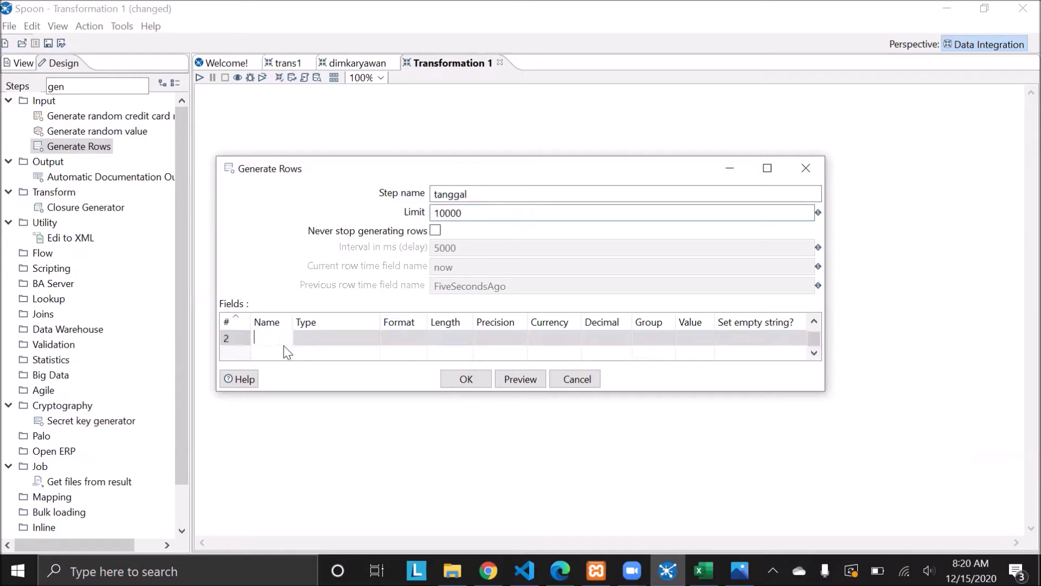
text(tanggal)
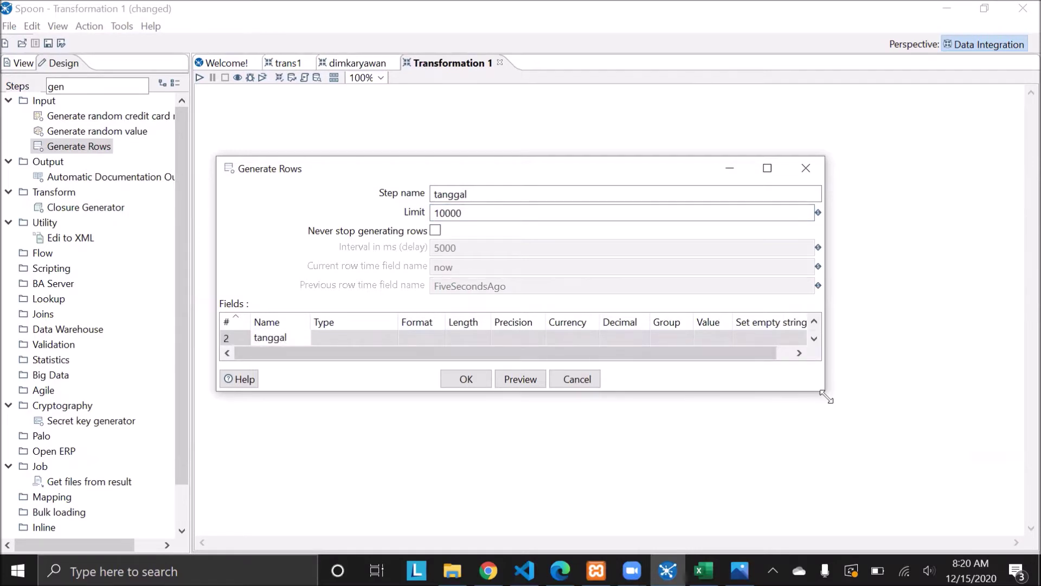
drag(824, 394, 862, 470)
click(394, 353)
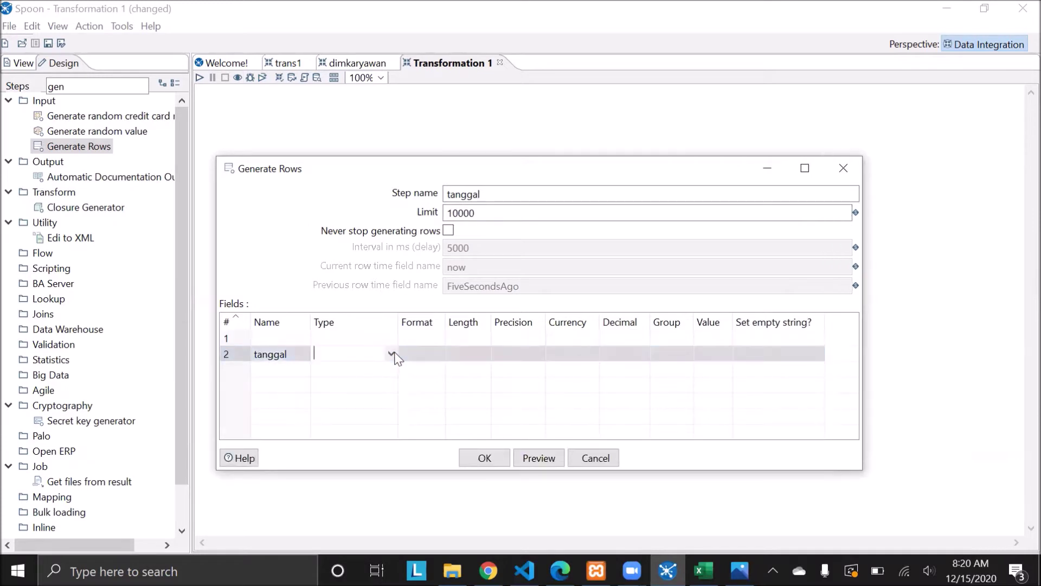
click(391, 353)
click(349, 410)
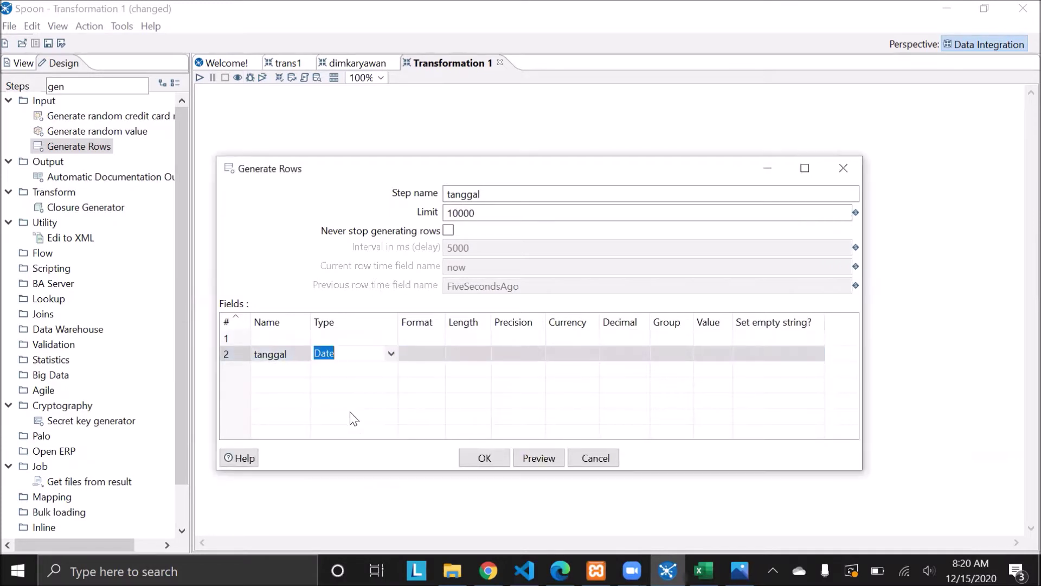
click(445, 353)
click(438, 355)
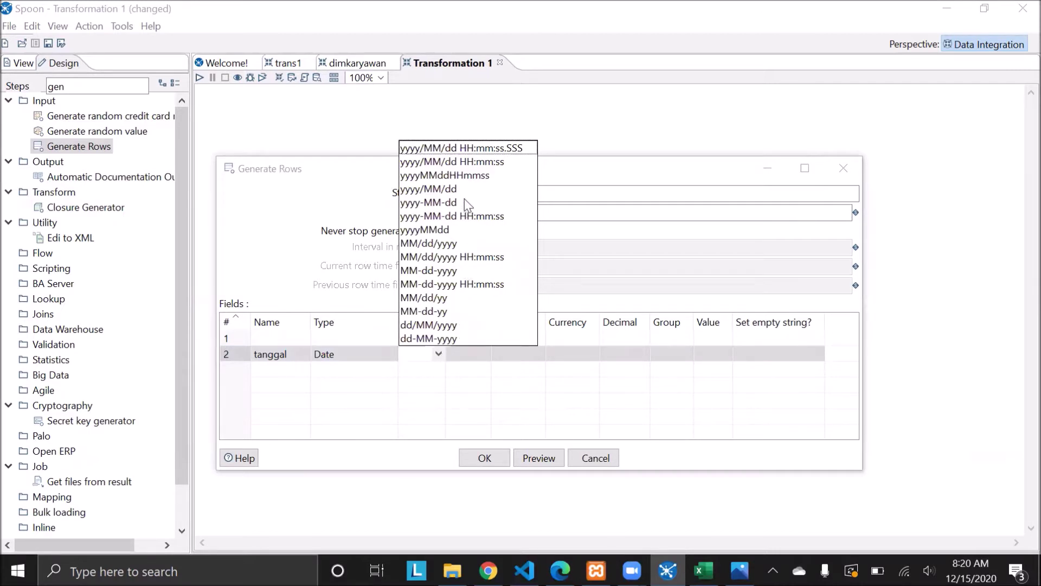
click(444, 209)
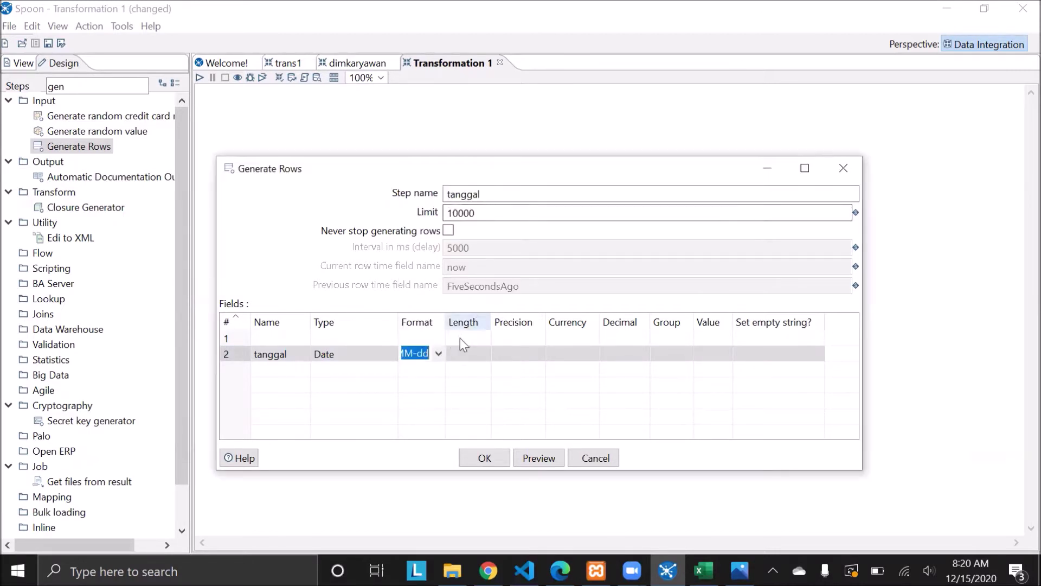
drag(443, 326, 491, 324)
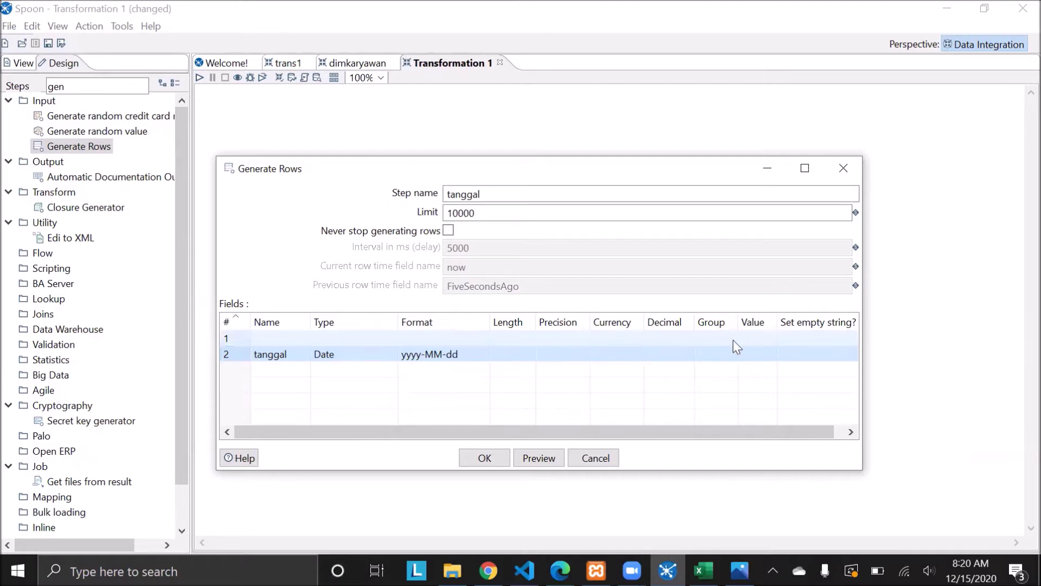
- Check the starting year and month in the penjualan_2008_1 workbook in Excel, and set the tanggal field's value to 2008-01-01
drag(778, 323, 850, 323)
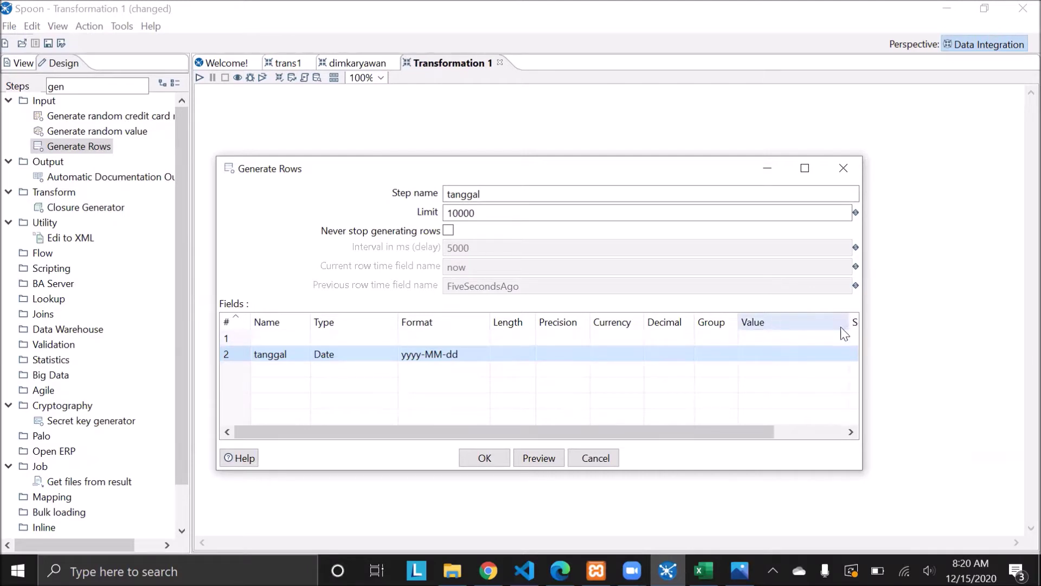
click(779, 352)
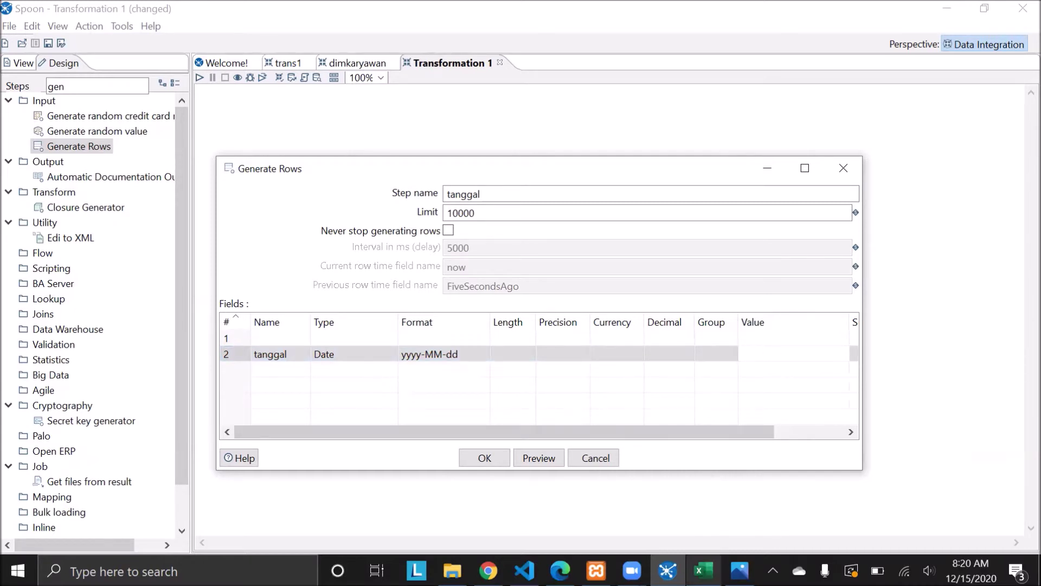
click(704, 569)
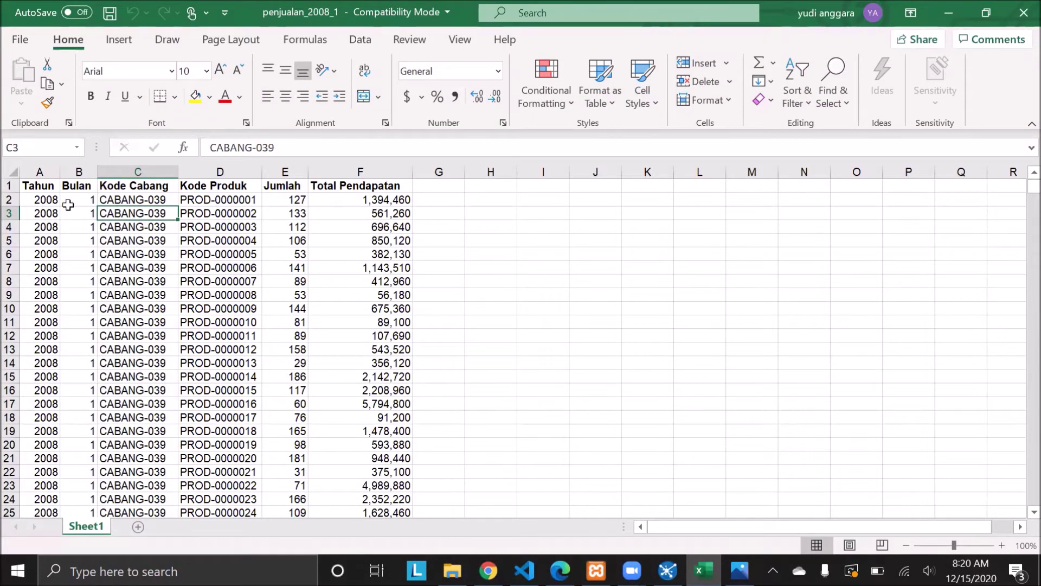
click(90, 200)
click(949, 21)
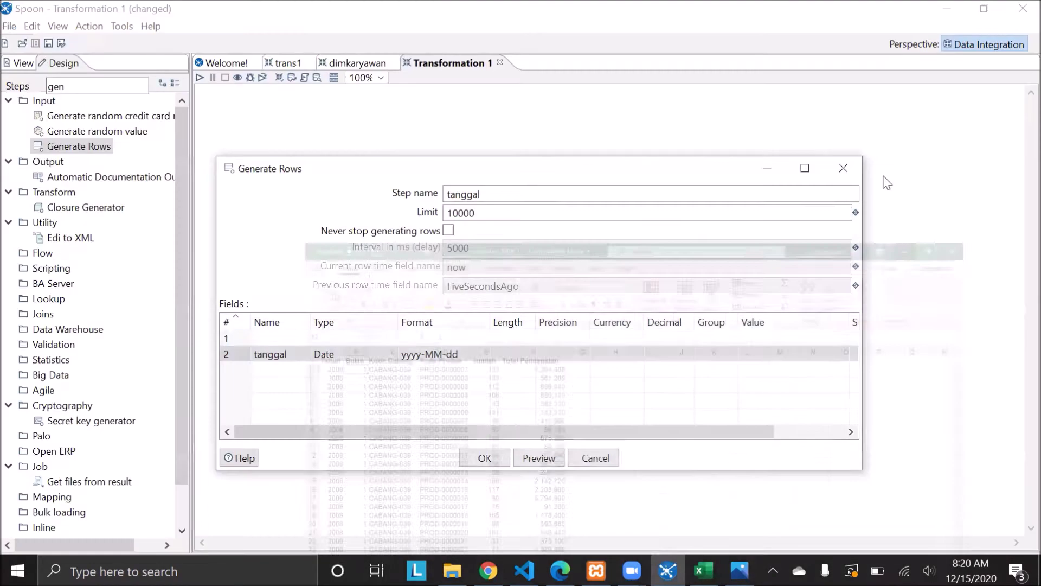
click(747, 353)
text(2008-0)
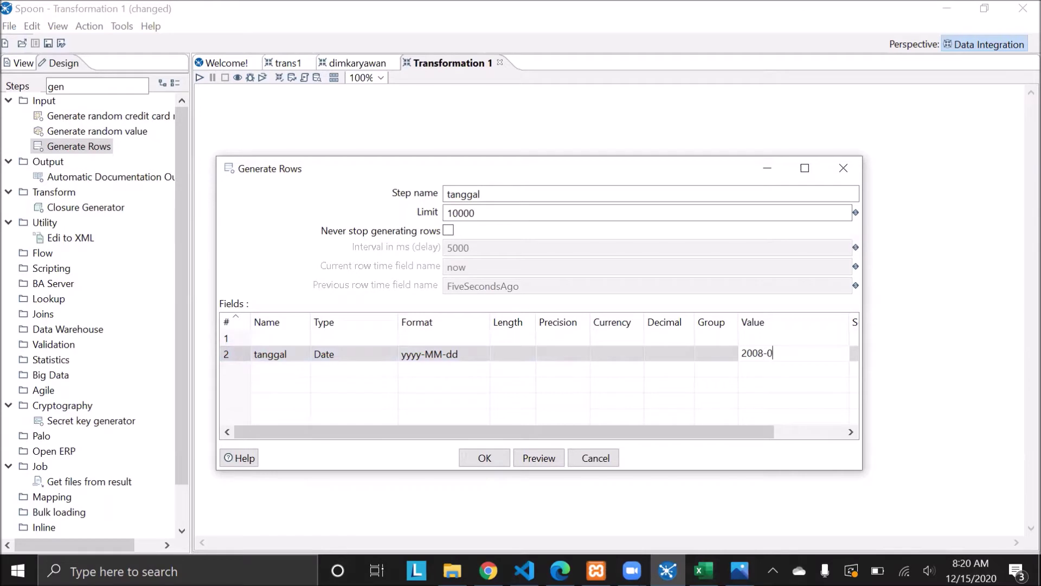
text(1-01)
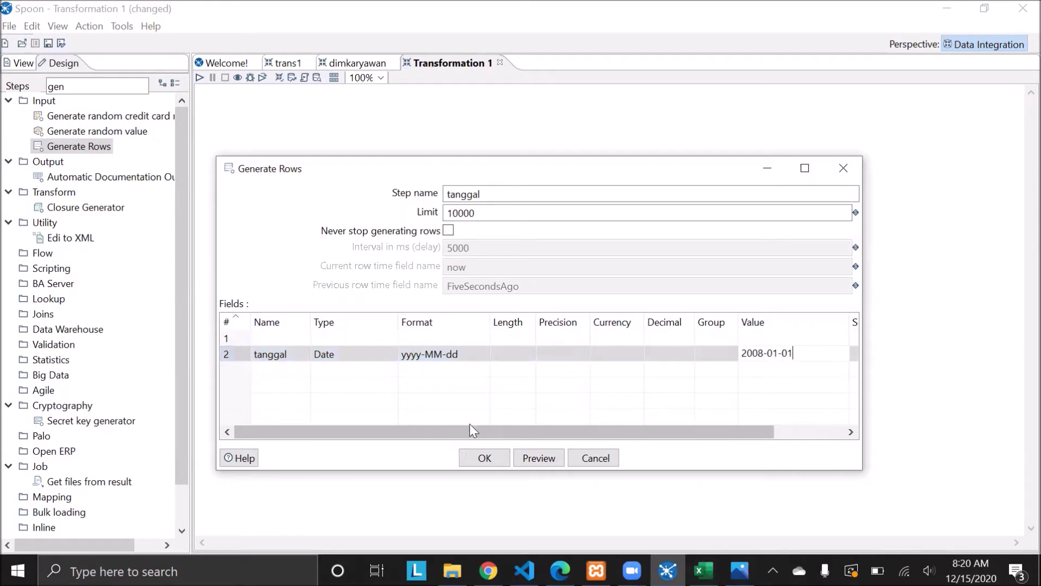
- Delete the empty first field row and accept the Generate Rows settings
click(226, 340)
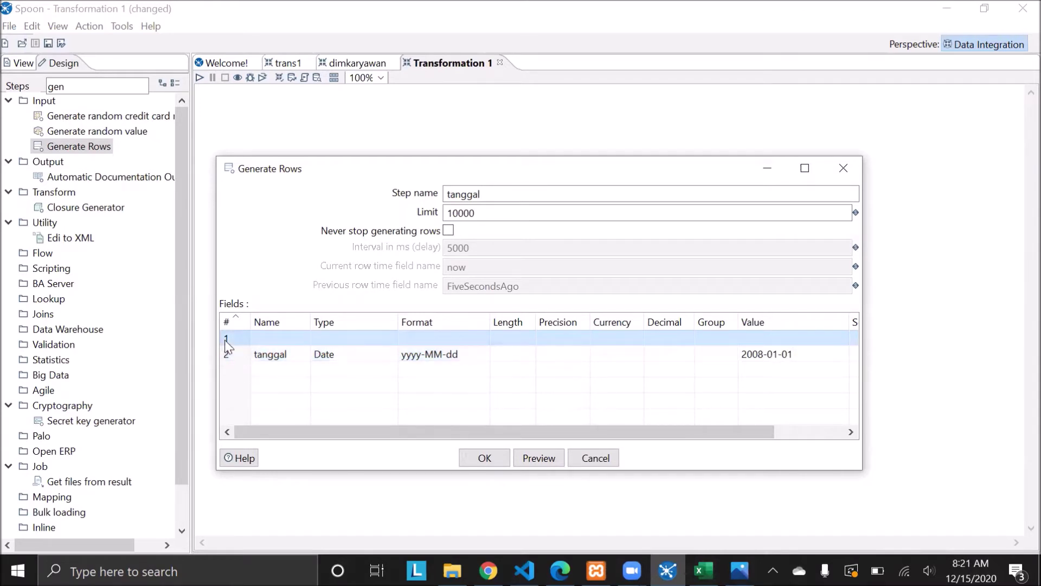
key(Delete)
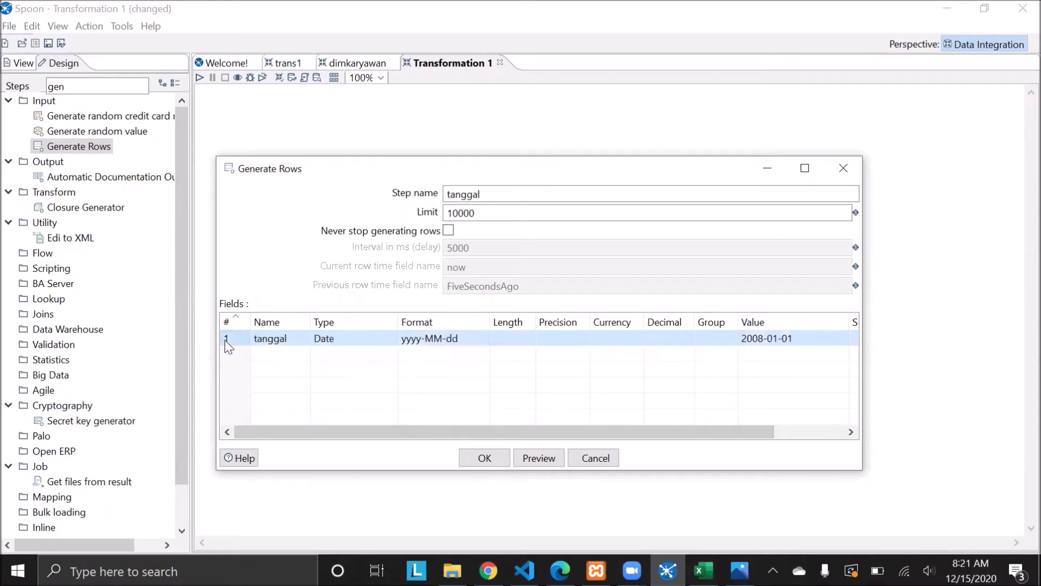
click(485, 464)
- Preview the first 1000 output rows of the tanggal step, look through the dates, and stop the paused run
right_click(386, 263)
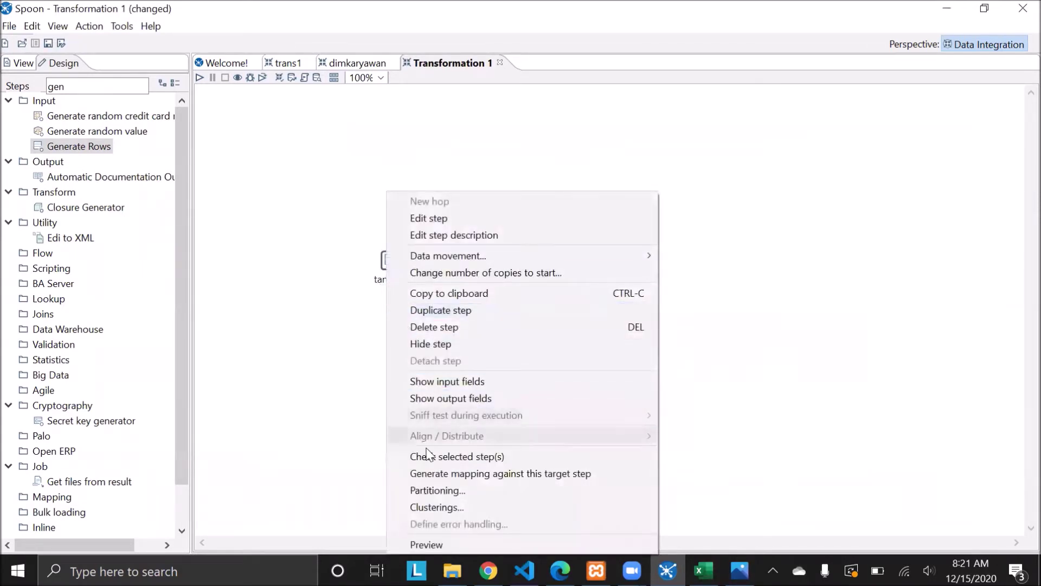
click(442, 545)
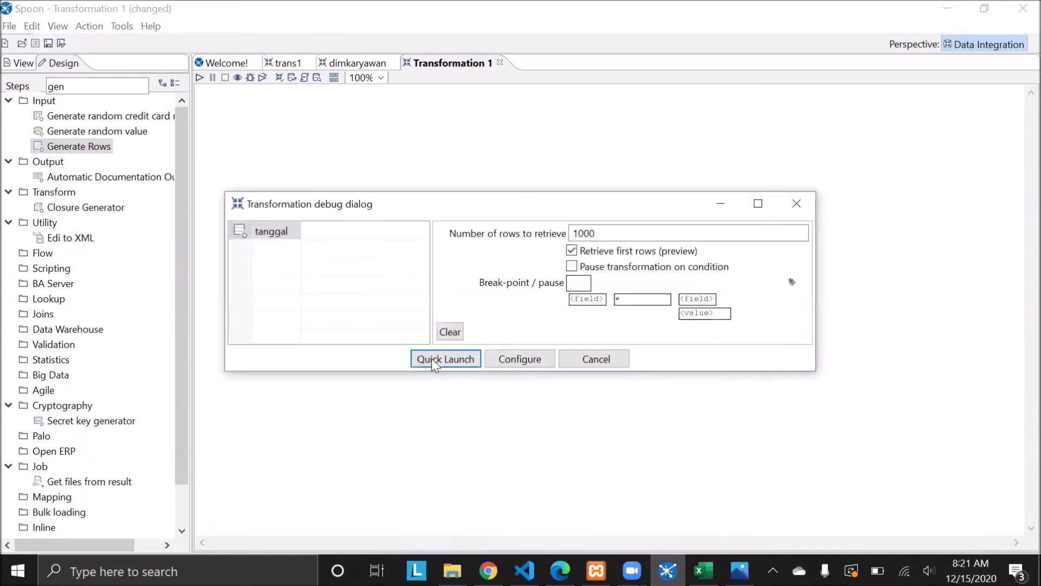
click(434, 359)
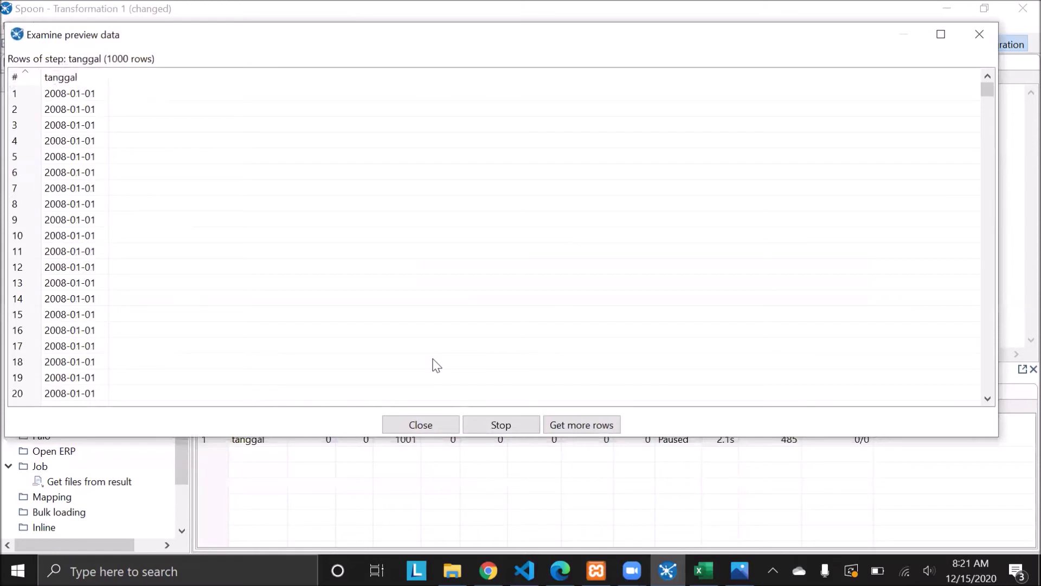
drag(108, 69, 154, 72)
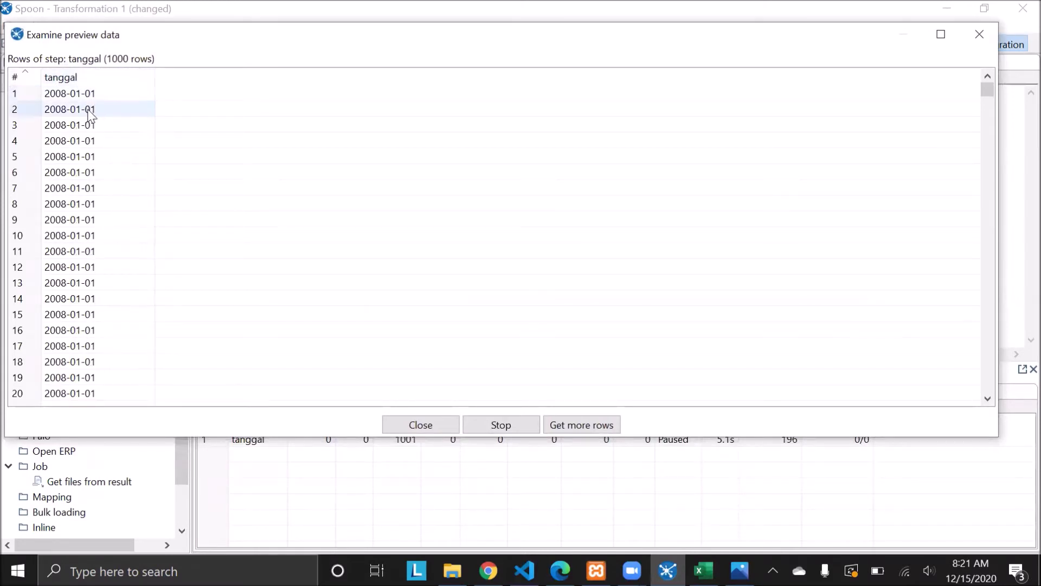
scroll(107, 275, down, 12)
scroll(119, 295, down, 20)
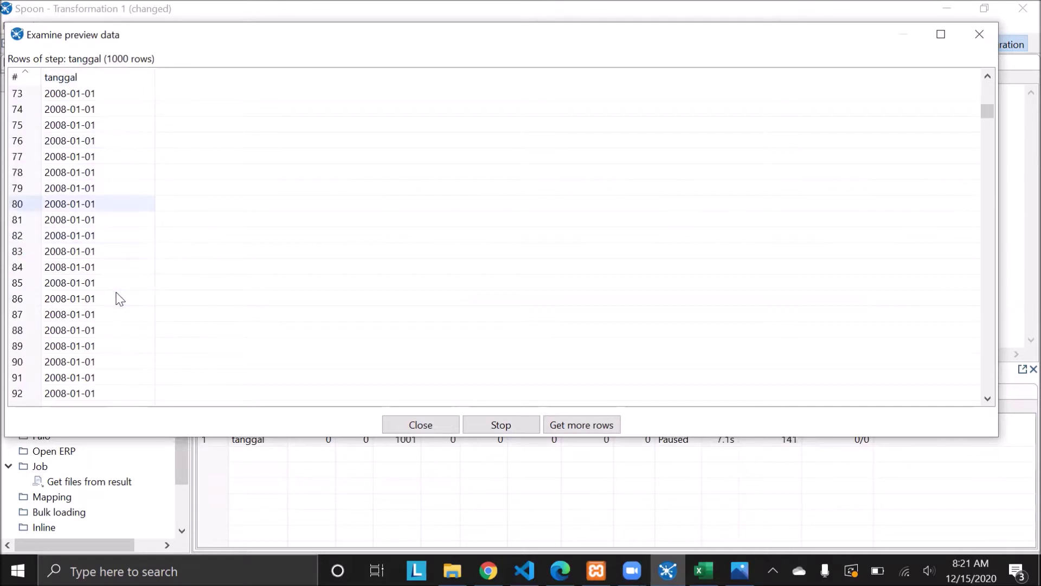
scroll(115, 298, down, 20)
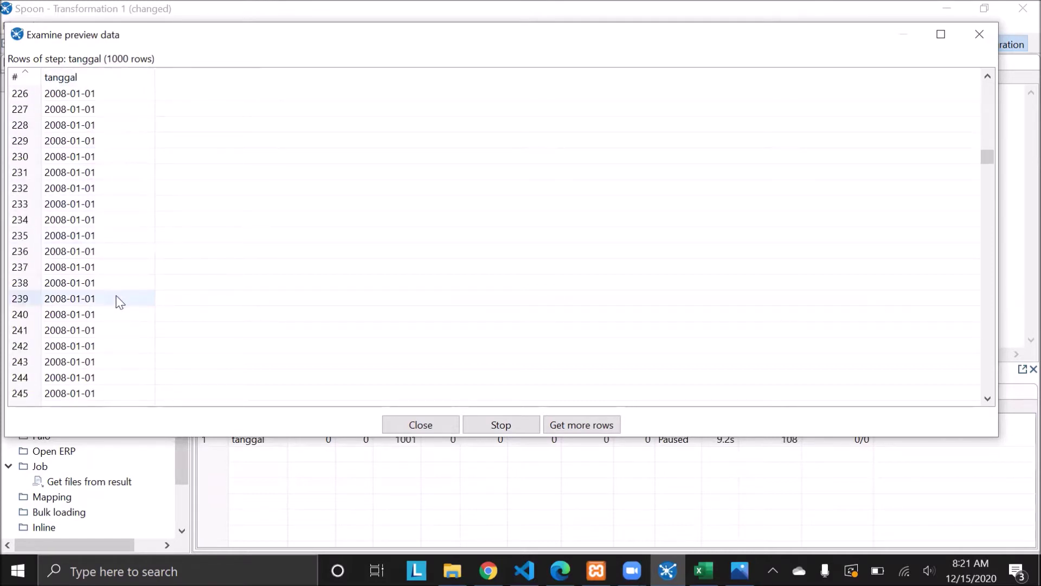
scroll(119, 309, down, 20)
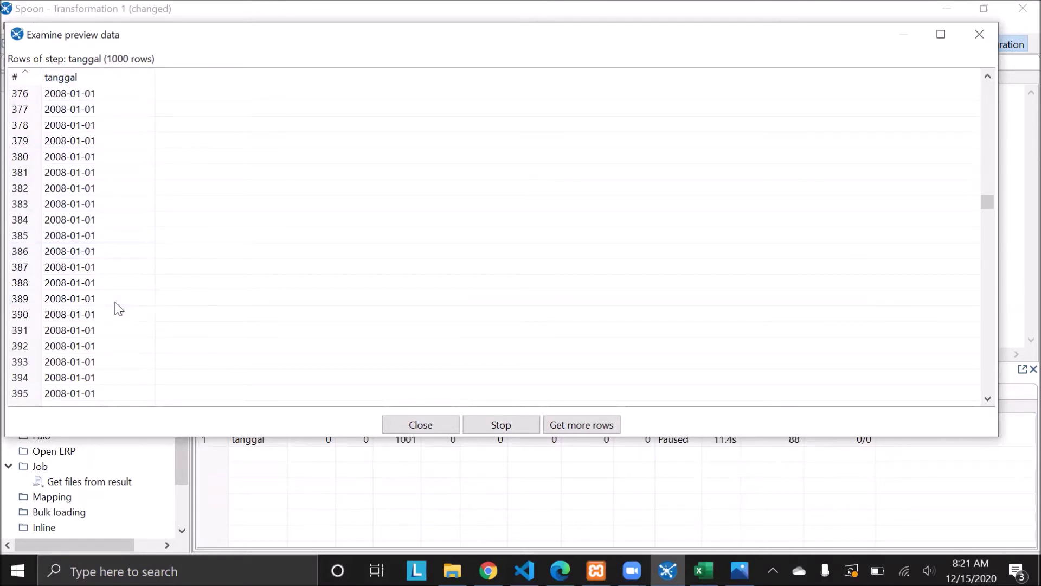
scroll(119, 309, down, 20)
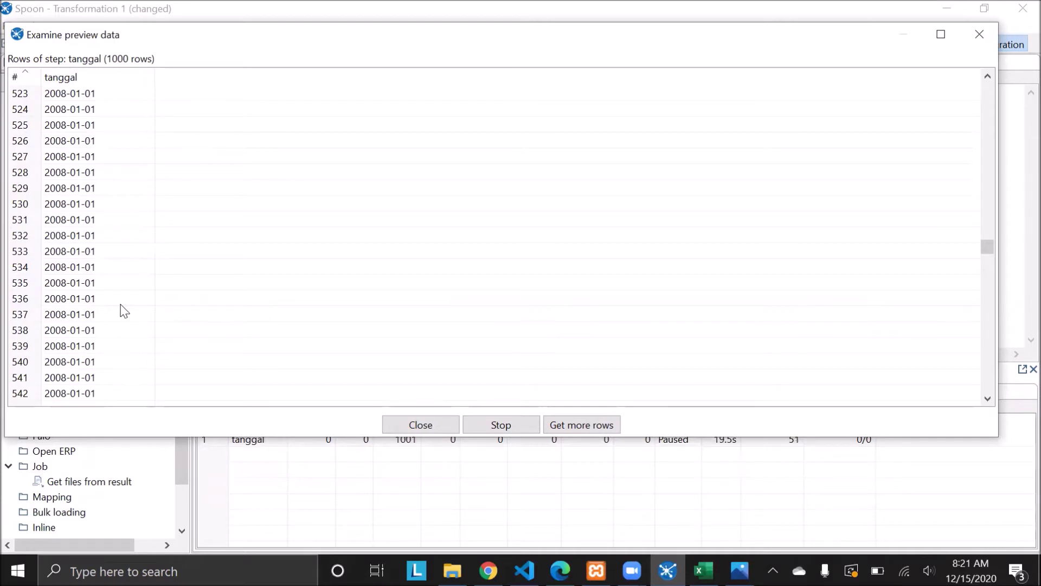
click(420, 425)
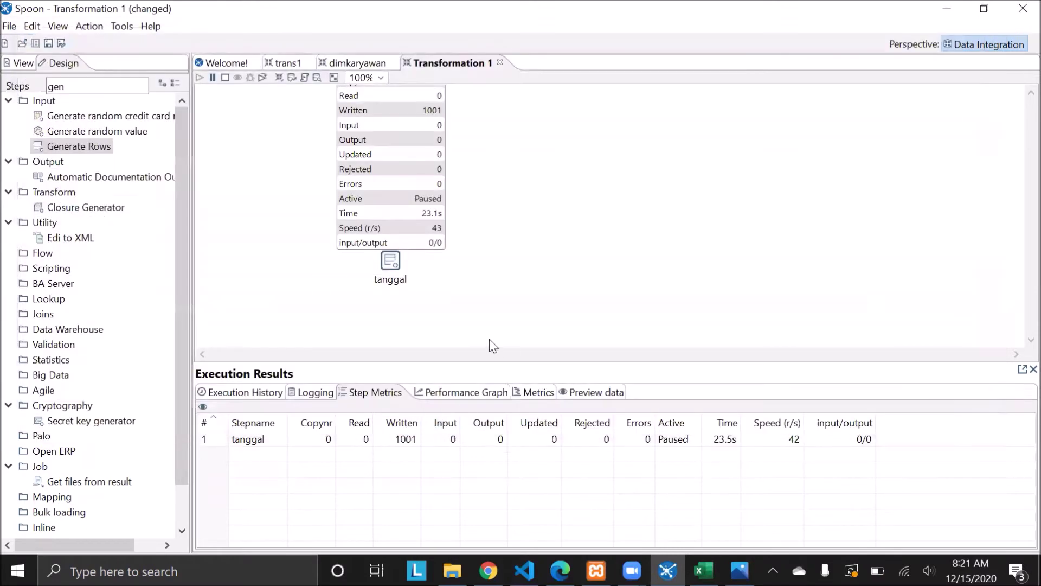
click(225, 78)
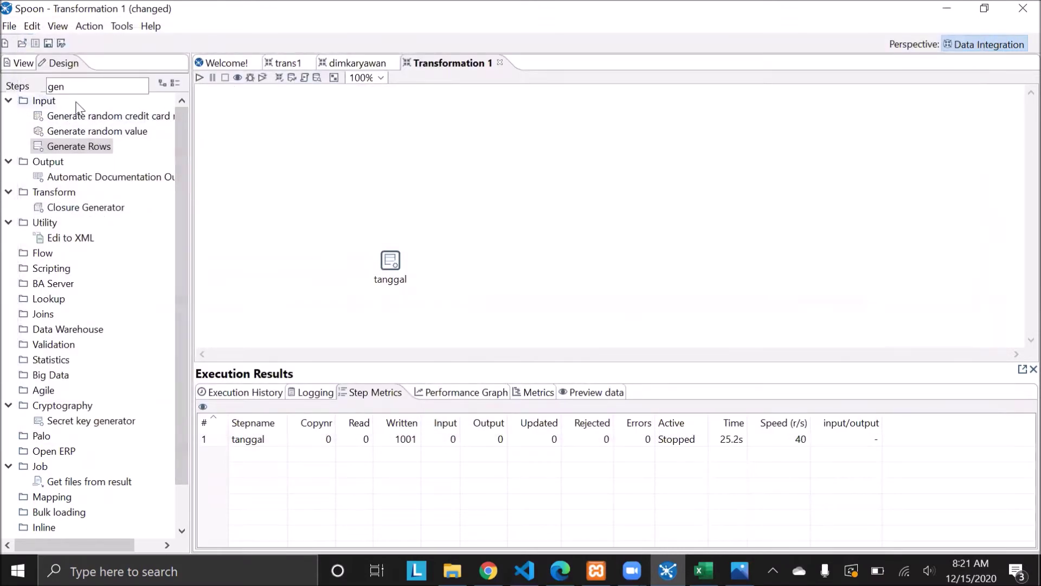
- Find the Add sequence step and place it on the canvas beside tanggal, leaving its default settings
click(104, 86)
key(BackSpace)
key(BackSpace)
key(BackSpace)
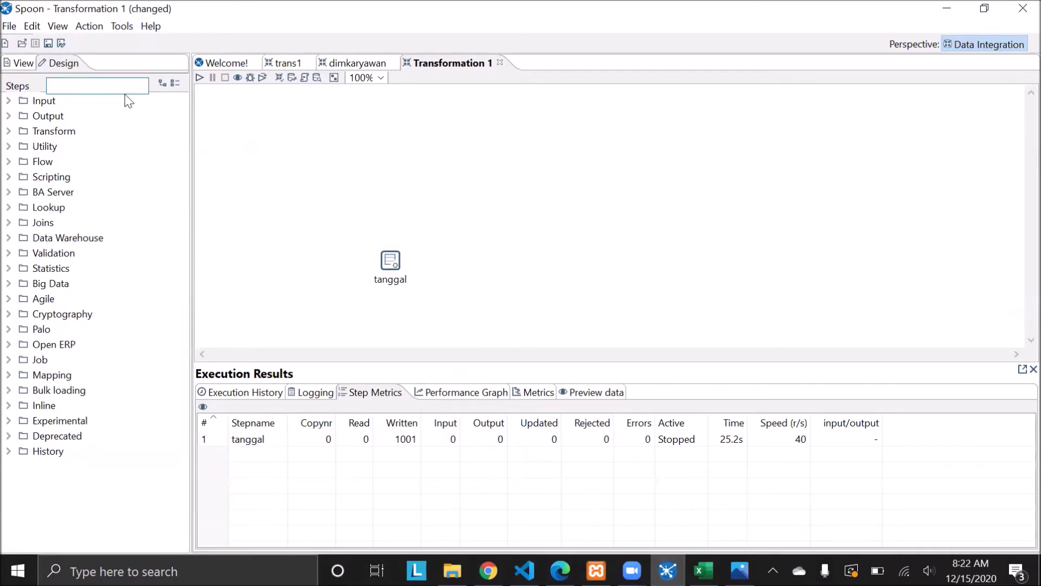
text(add)
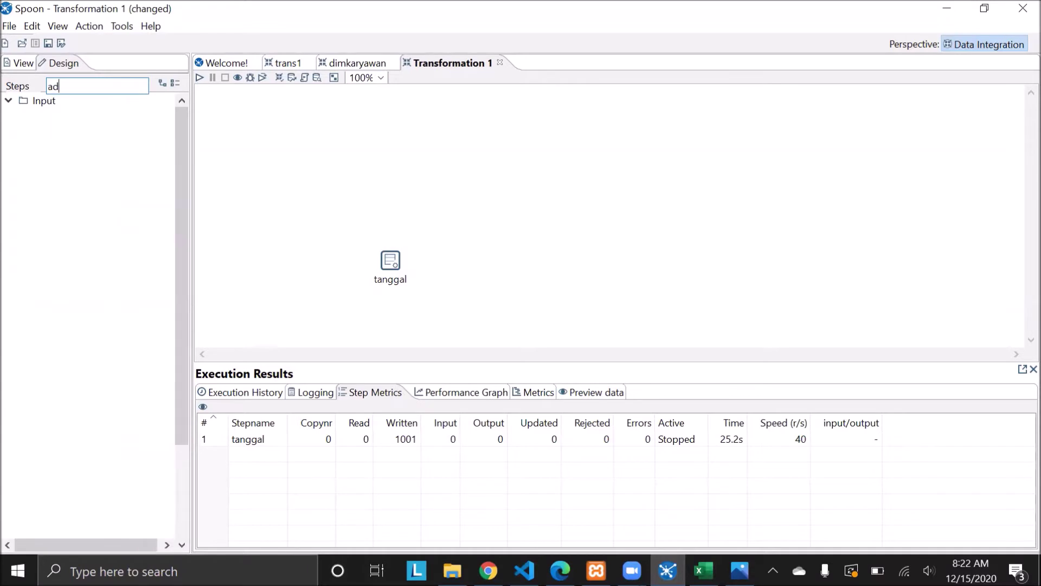
drag(93, 192, 475, 245)
double_click(486, 263)
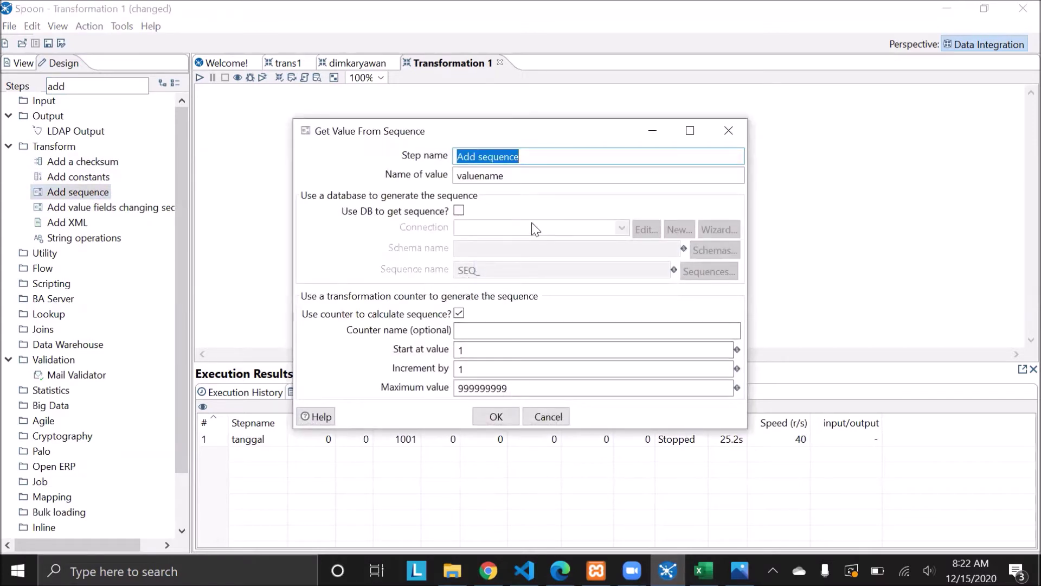
click(728, 131)
mouse_move(390, 262)
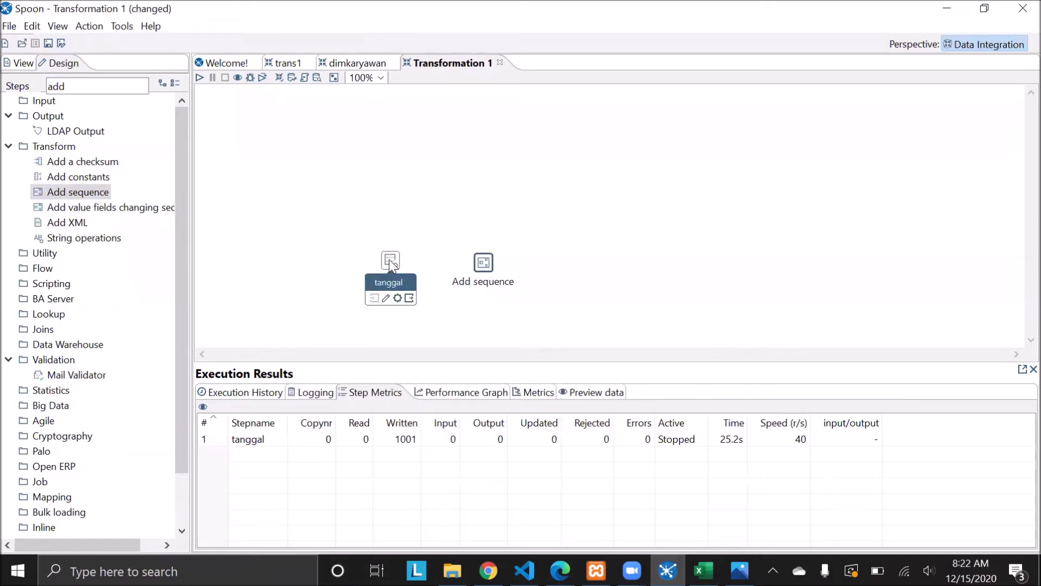
- Connect the tanggal step to the Add sequence step and make the sequence counter start at 0
drag(439, 297, 483, 272)
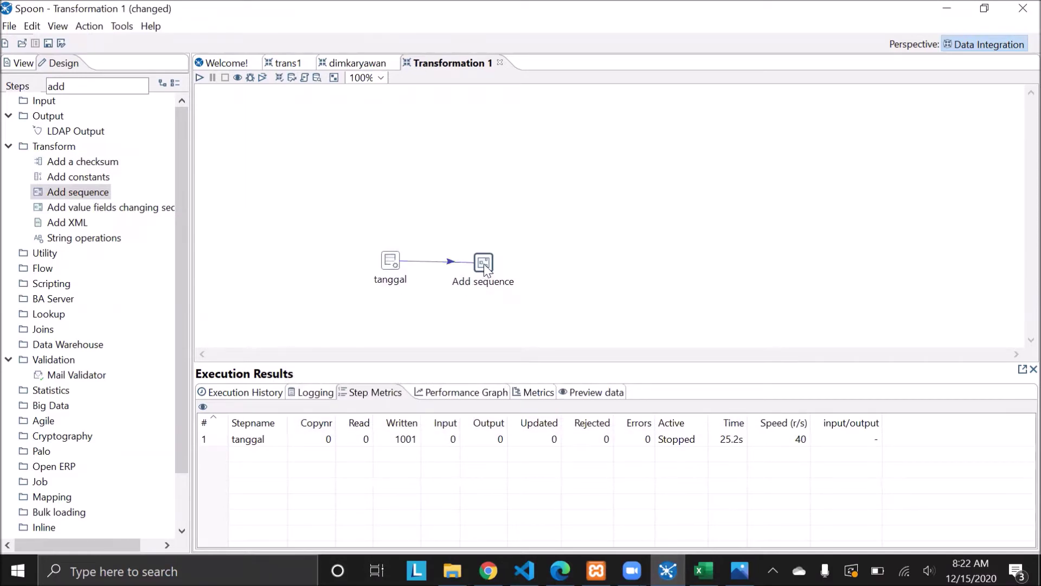
double_click(484, 263)
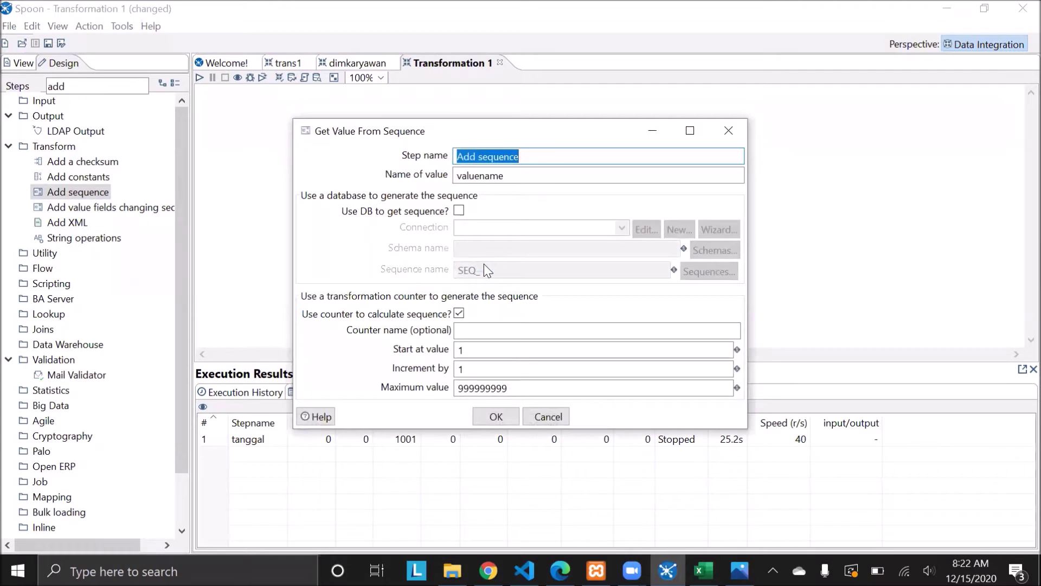
click(493, 353)
key(BackSpace)
text(0)
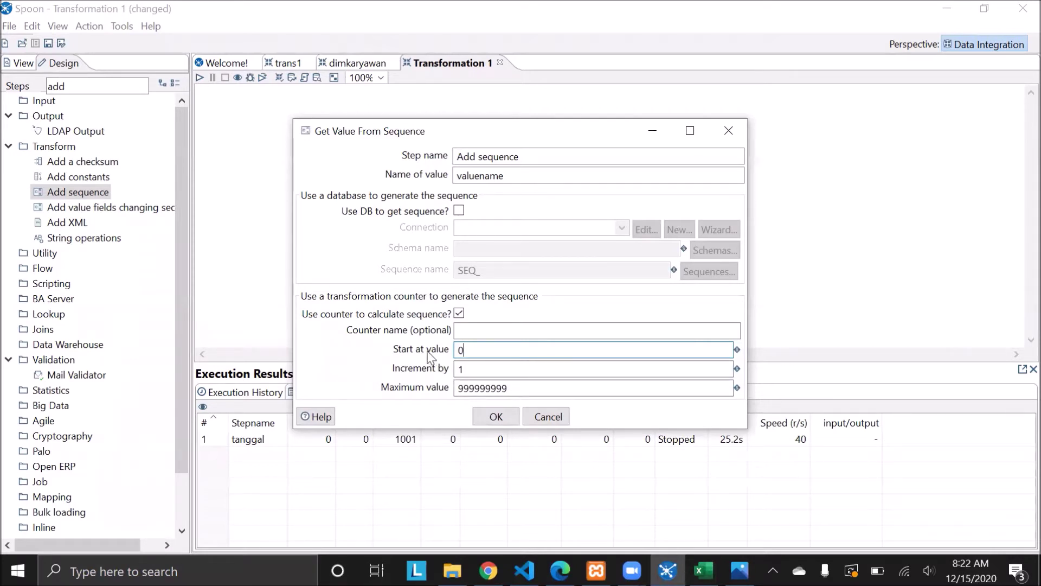
click(502, 417)
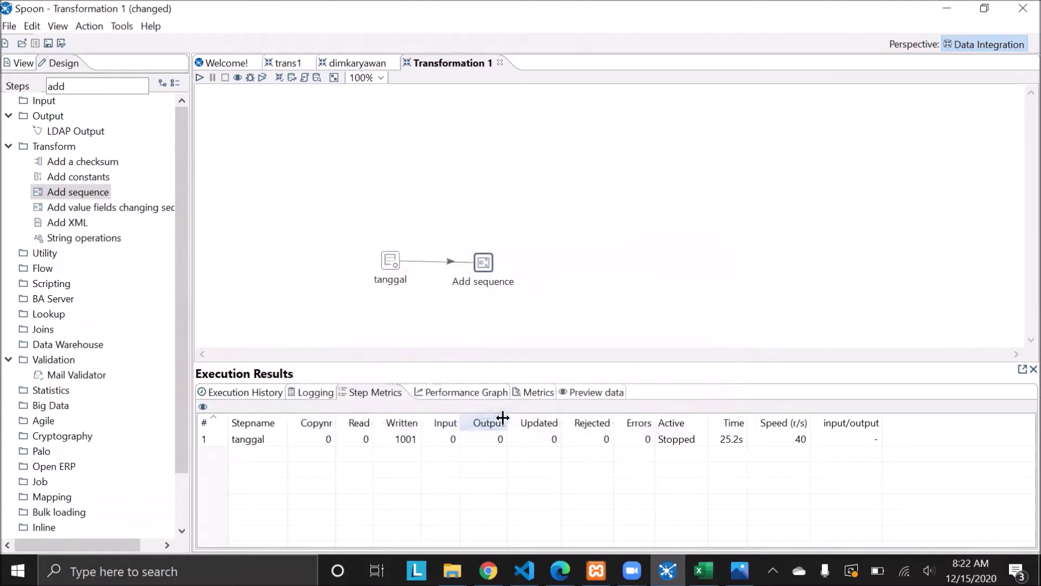
- Preview the first 1000 output rows of the Add sequence step, check the counter values, and stop the paused run
right_click(483, 263)
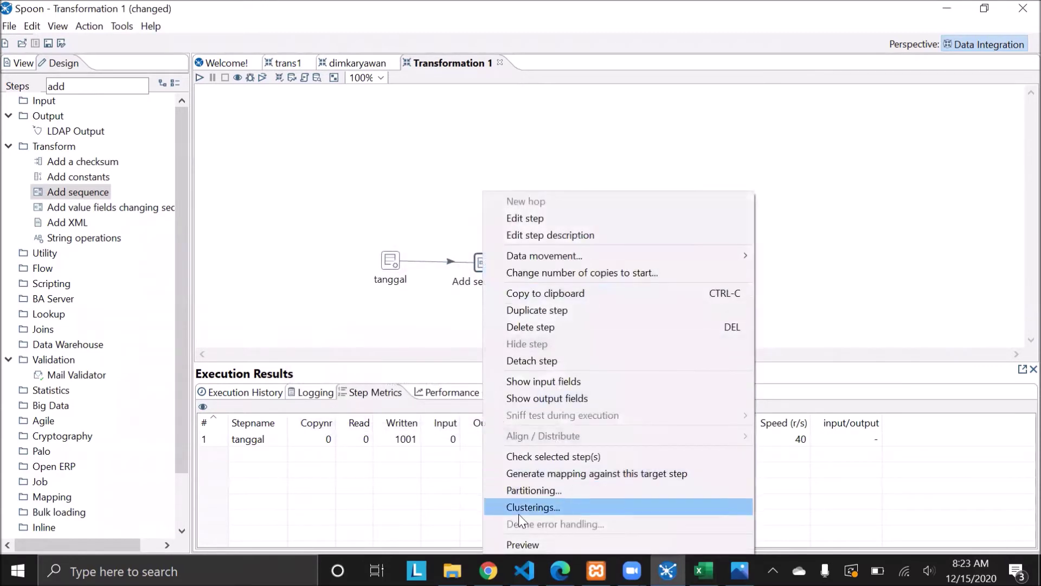
click(525, 540)
click(434, 363)
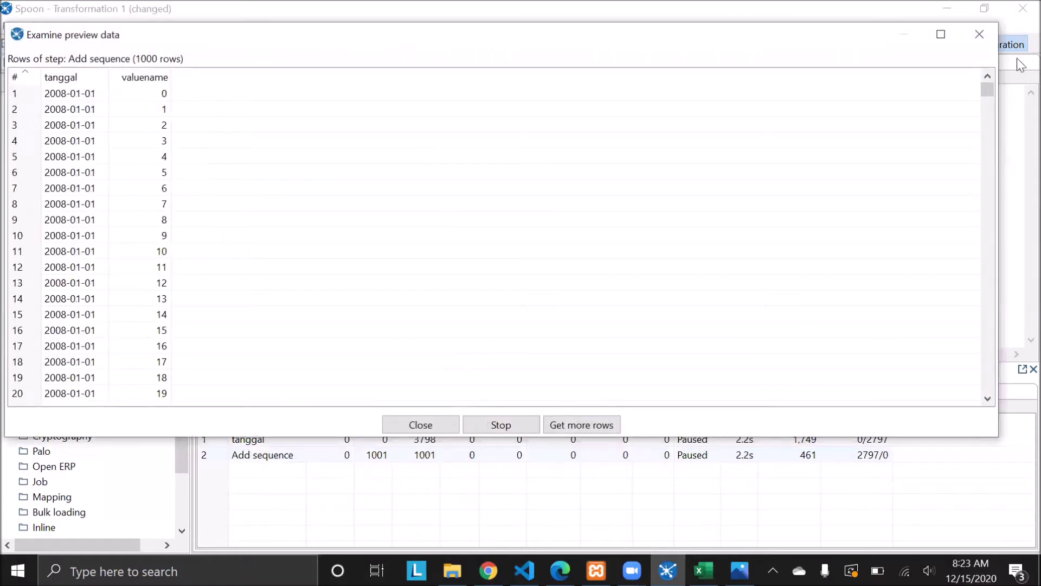
click(977, 36)
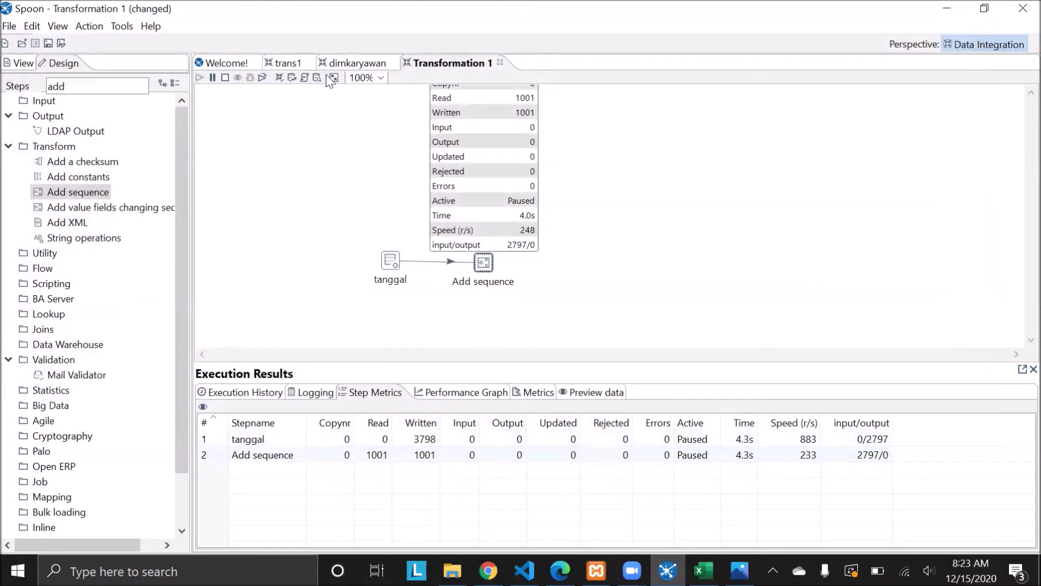
click(230, 77)
- Reopen the Add sequence step's settings and rename the step tanggal selanjutnya
right_click(487, 268)
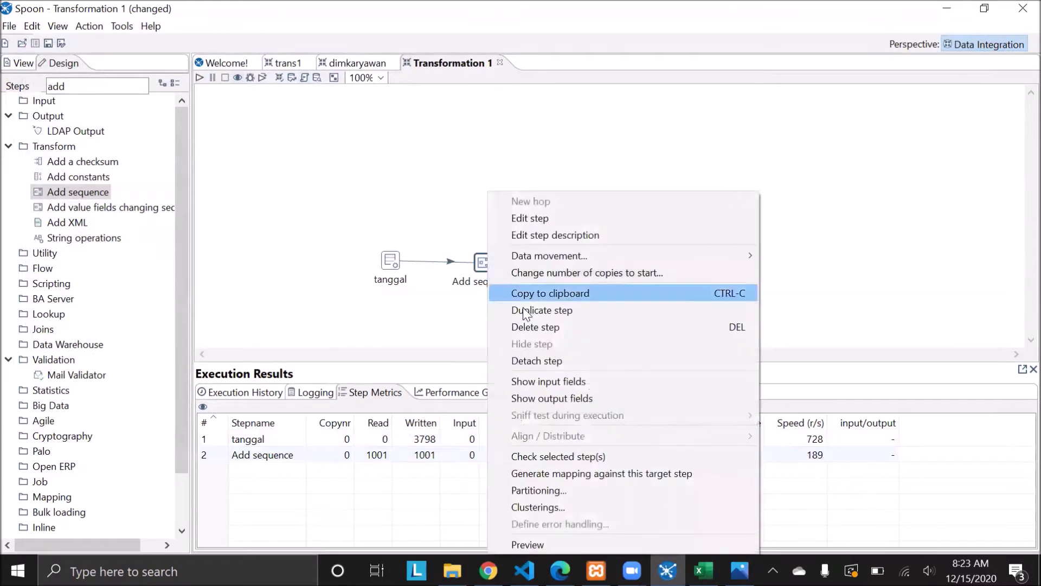
click(483, 263)
double_click(483, 263)
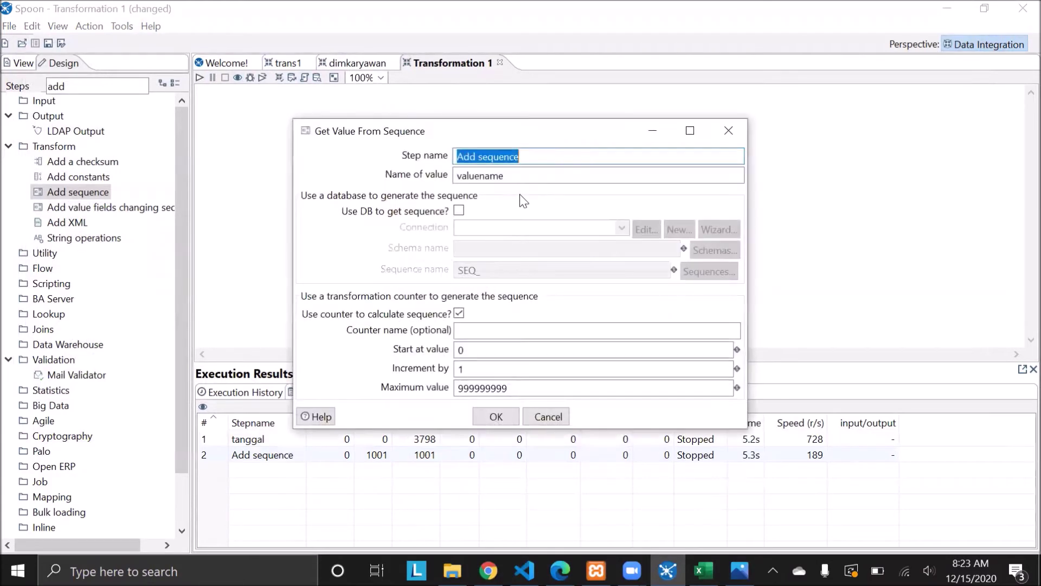
click(539, 160)
key(BackSpace)
key(BackSpace)
key(BackSpace)
key(BackSpace)
key(BackSpace)
key(BackSpace)
key(BackSpace)
key(BackSpace)
key(BackSpace)
key(BackSpace)
key(BackSpace)
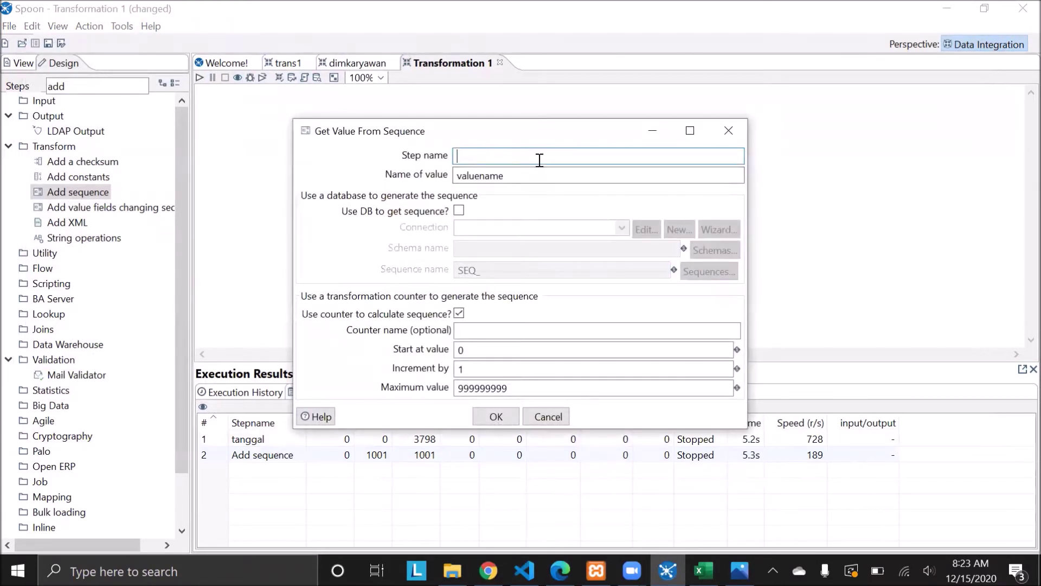
text(tanggal selanjutn)
- Name the sequence's output value tgl_selanjutnya and accept the settings
click(554, 181)
double_click(554, 181)
text(tanggal)
key(BackSpace)
key(BackSpace)
key(BackSpace)
key(BackSpace)
key(BackSpace)
key(BackSpace)
key(BackSpace)
text(tgl_selanjutny)
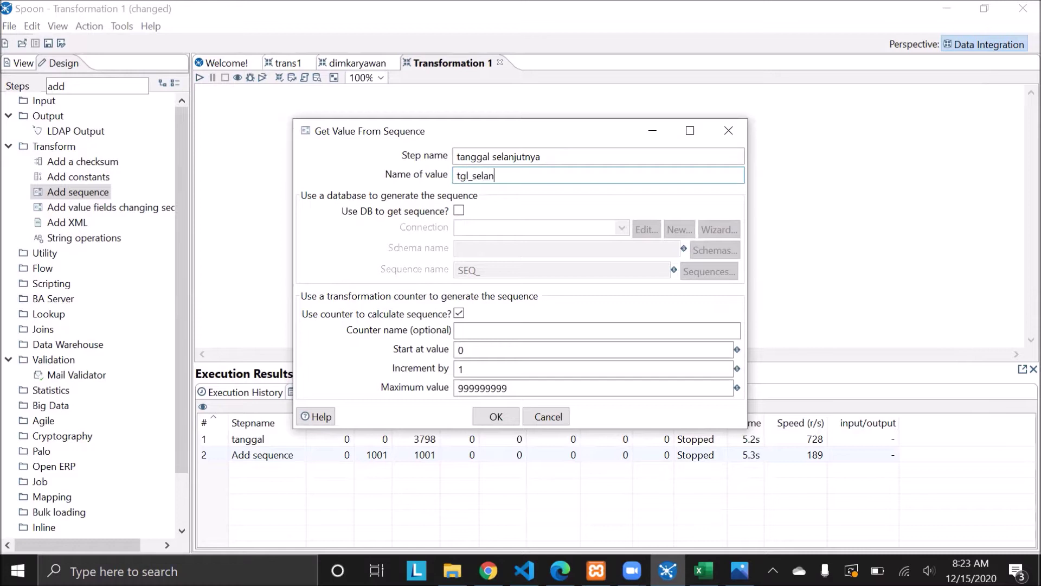
key(Return)
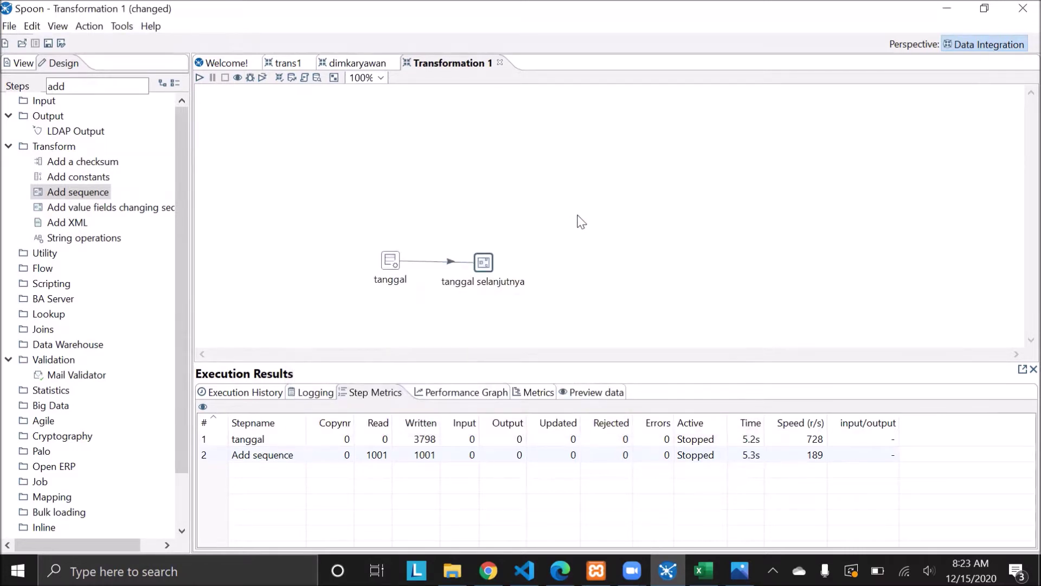
- Find the Calculator step and place it on the canvas beyond tanggal selanjutnya
click(133, 86)
key(BackSpace)
key(BackSpace)
key(BackSpace)
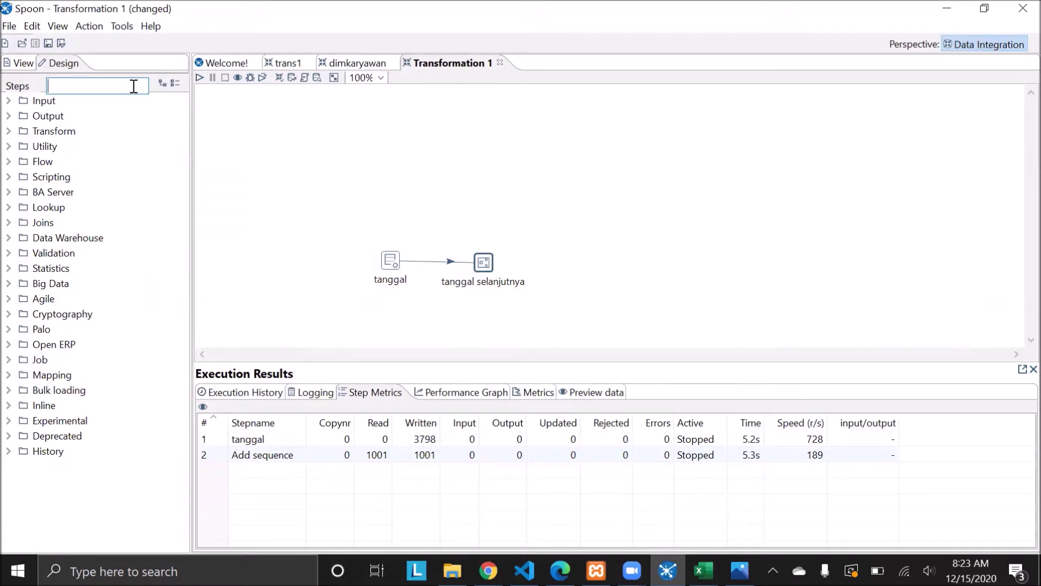
text(cal)
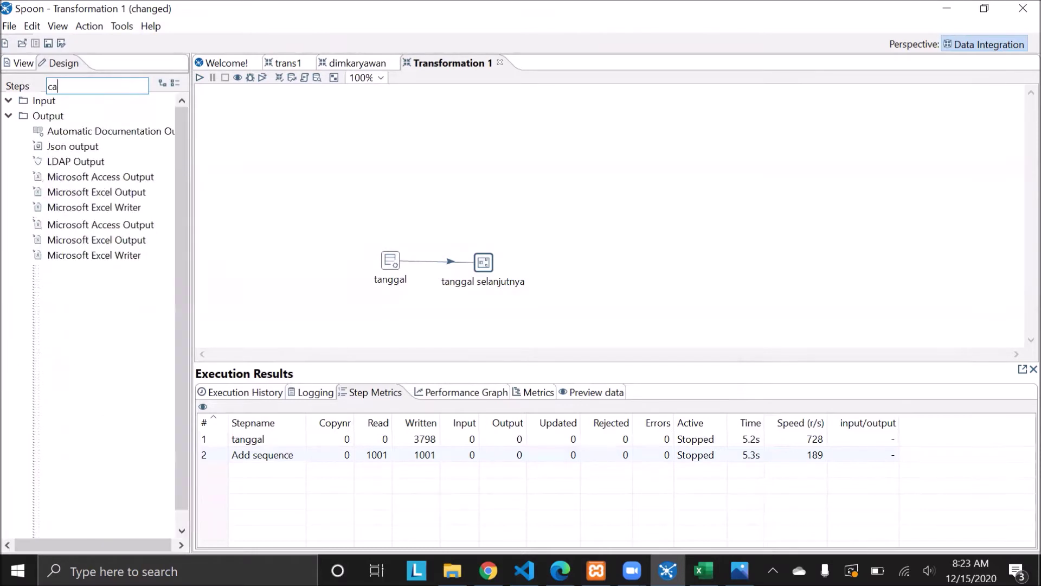
drag(79, 166, 589, 250)
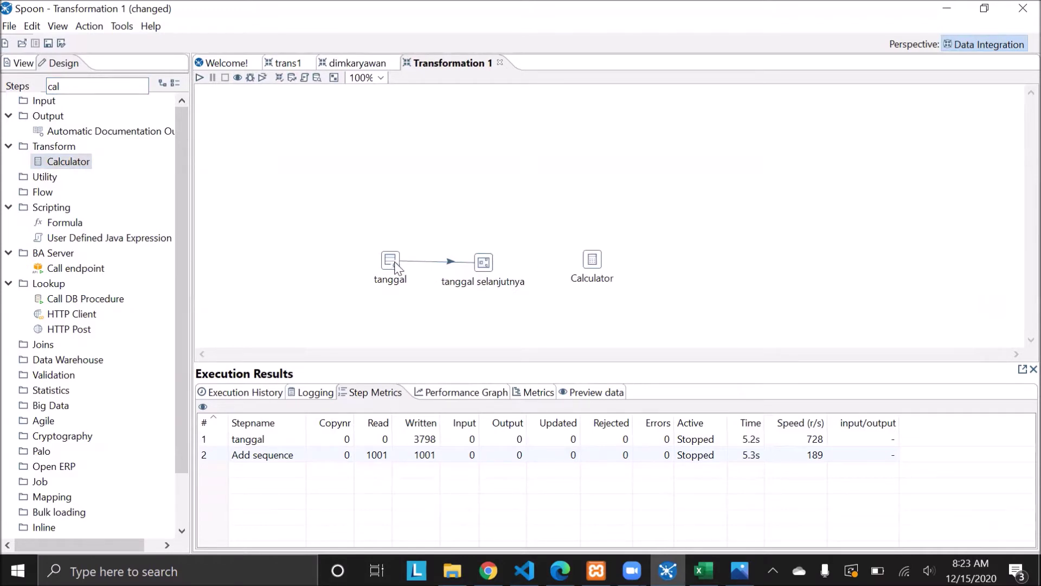
- Move the three steps higher on the canvas in one spaced row, and connect tanggal selanjutnya to Calculator
drag(396, 264, 383, 180)
drag(493, 264, 507, 180)
drag(594, 262, 616, 182)
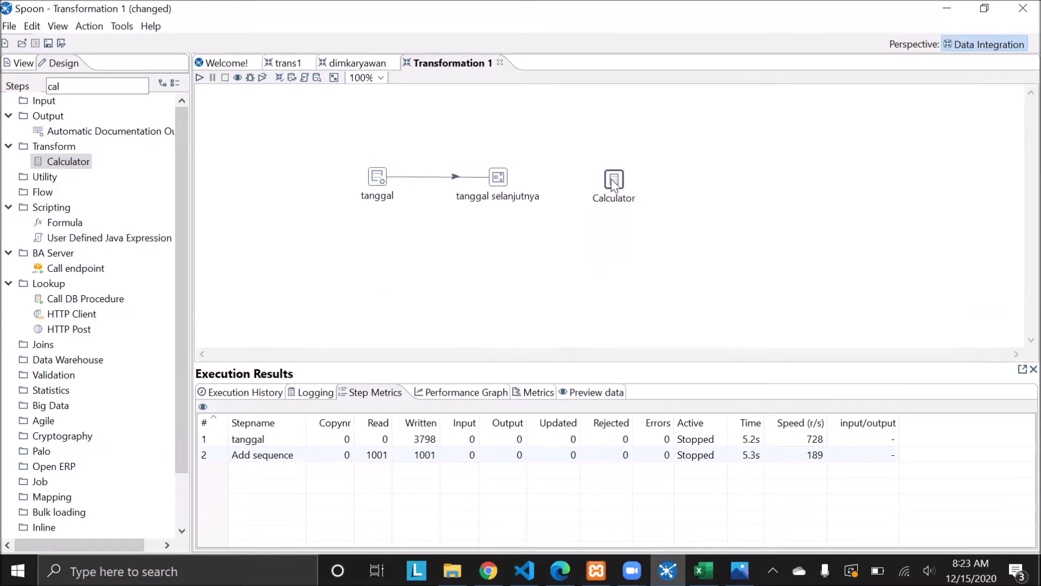
right_click(499, 179)
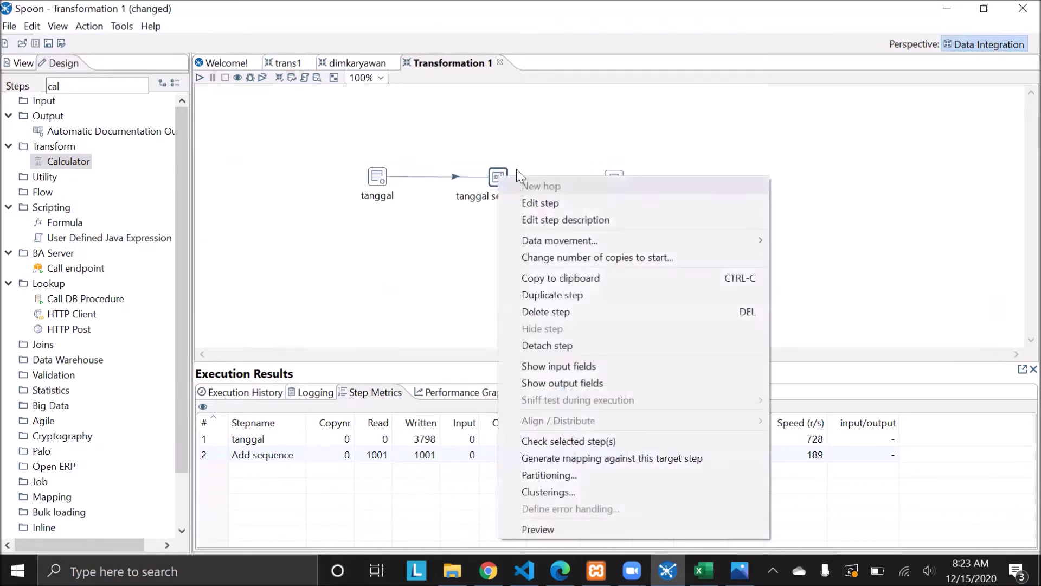
key(Escape)
mouse_move(500, 184)
drag(522, 214, 610, 184)
- Open the Calculator step's settings, enlarge the window, and rename the step menghitung hari
double_click(611, 184)
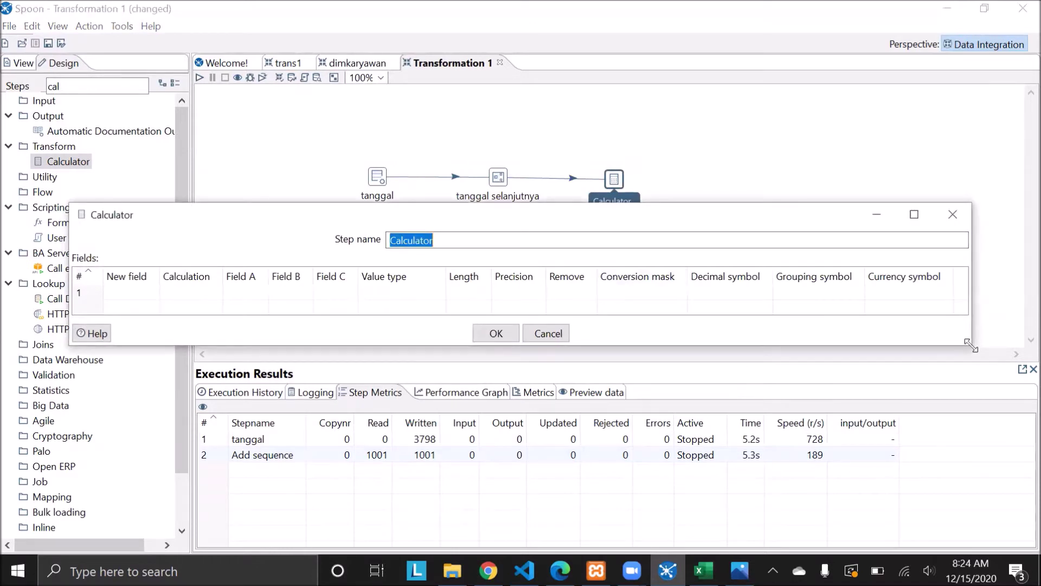
drag(971, 346, 983, 467)
click(552, 237)
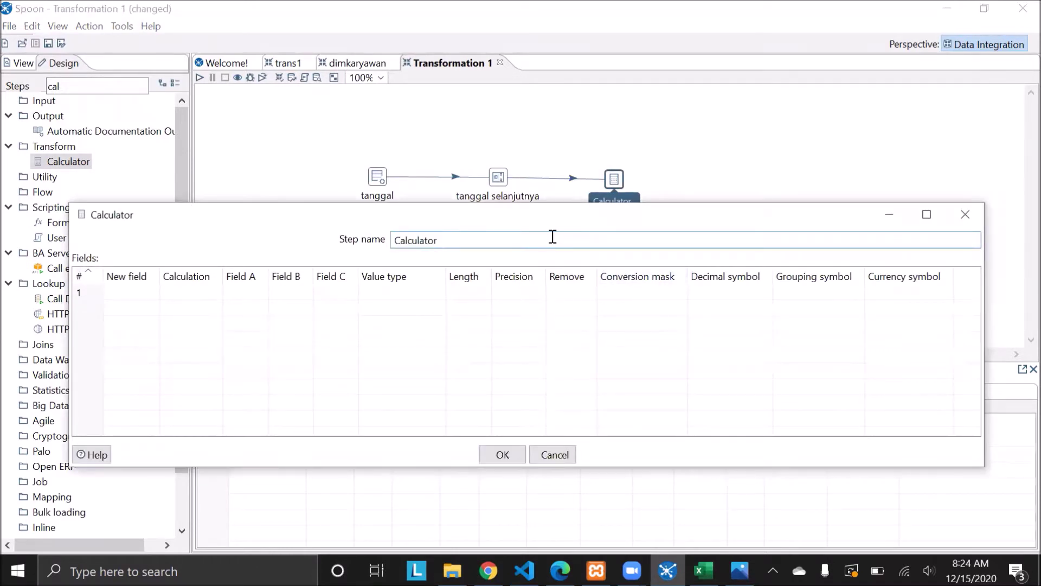
key(BackSpace)
key(BackSpace)
key(BackSpace)
key(BackSpace)
key(BackSpace)
key(BackSpace)
key(BackSpace)
key(BackSpace)
key(BackSpace)
text(meng)
drag(718, 218, 762, 203)
- Check the dim_waktu attributes in the star skema.png image, and add a calculated field tanggal using Date A + B Days
click(214, 276)
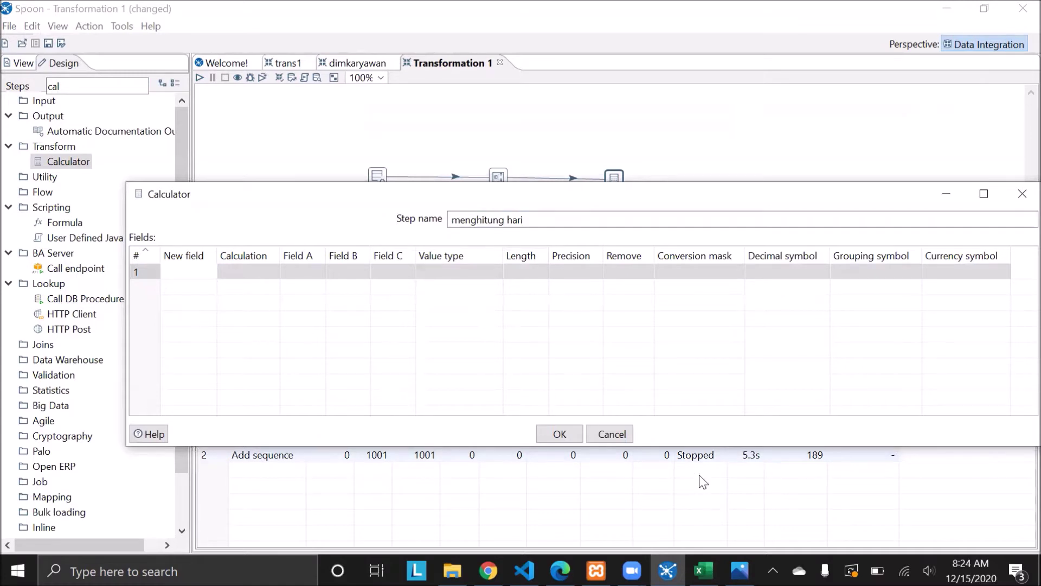
click(740, 570)
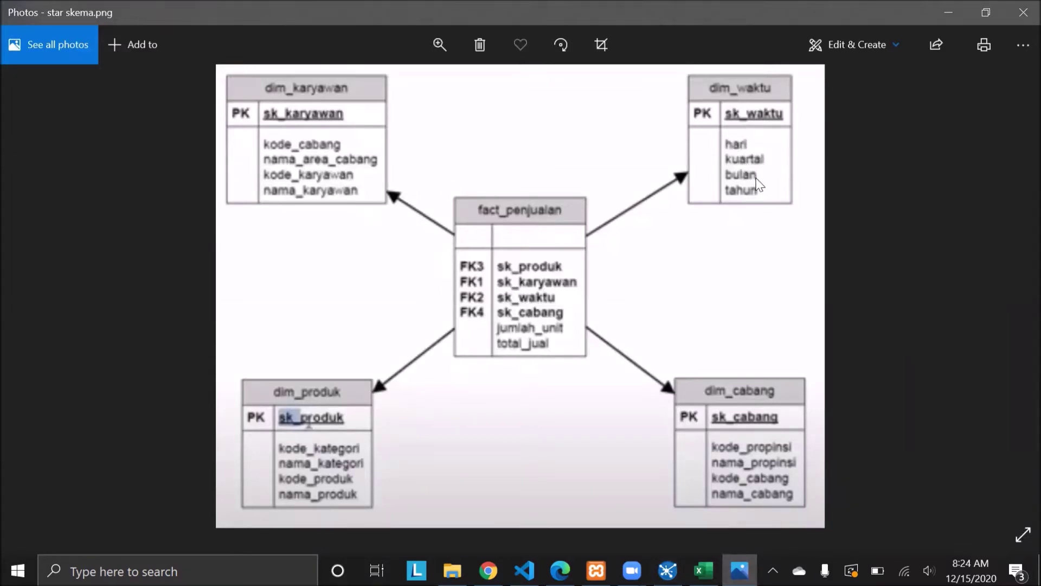
click(941, 15)
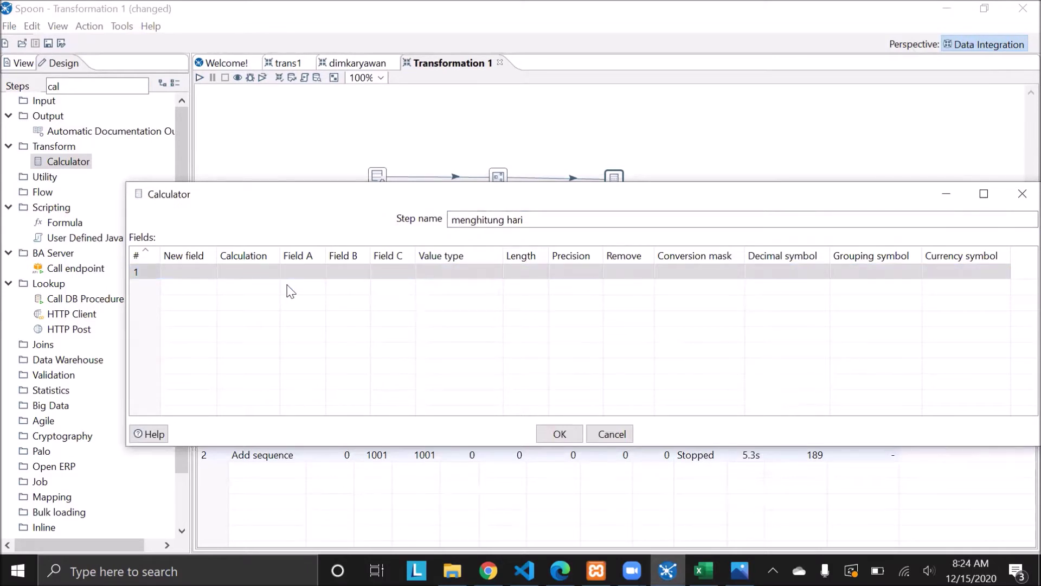
click(210, 271)
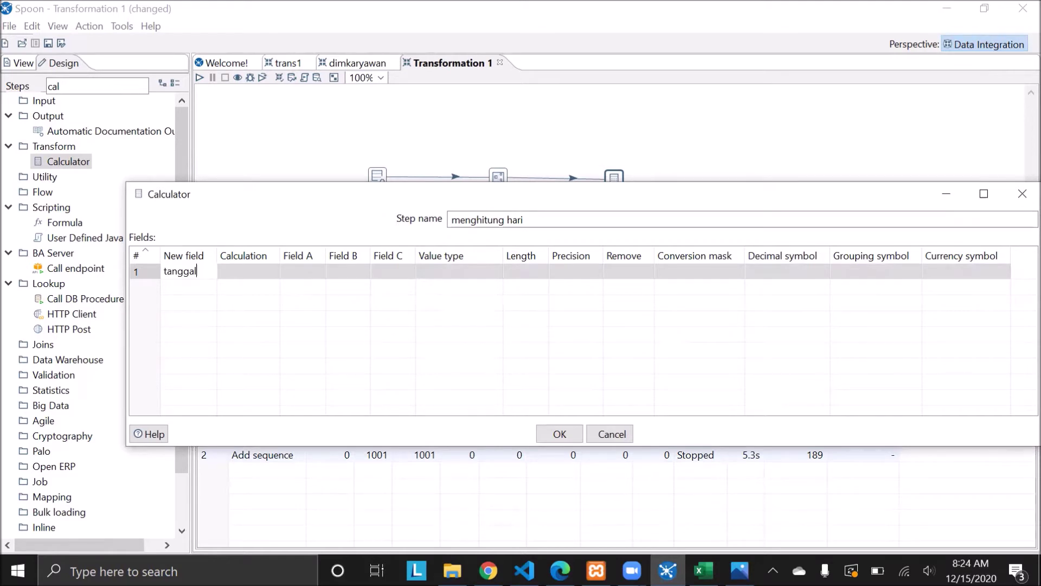
click(262, 275)
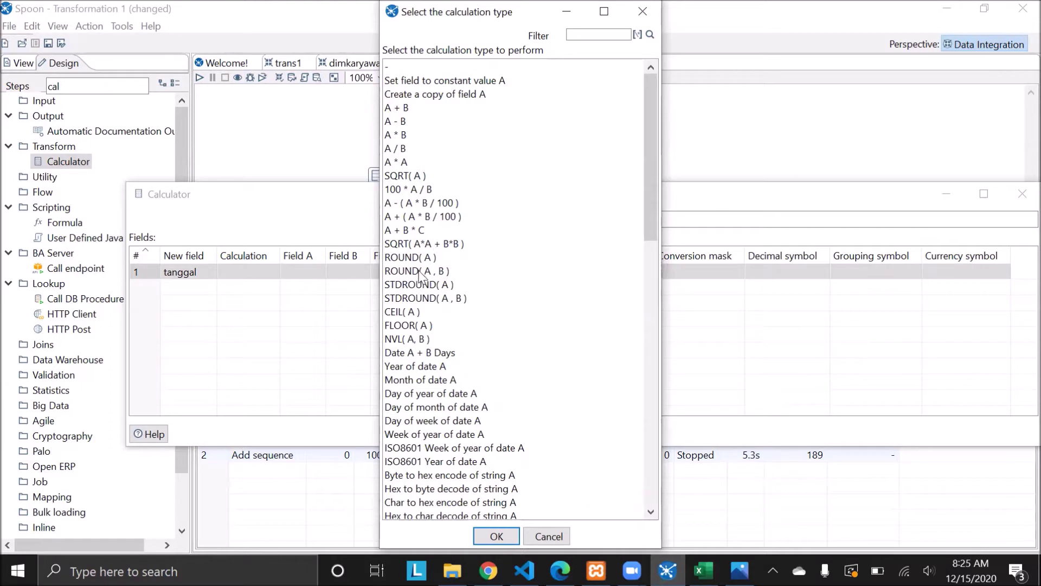
click(445, 353)
click(497, 536)
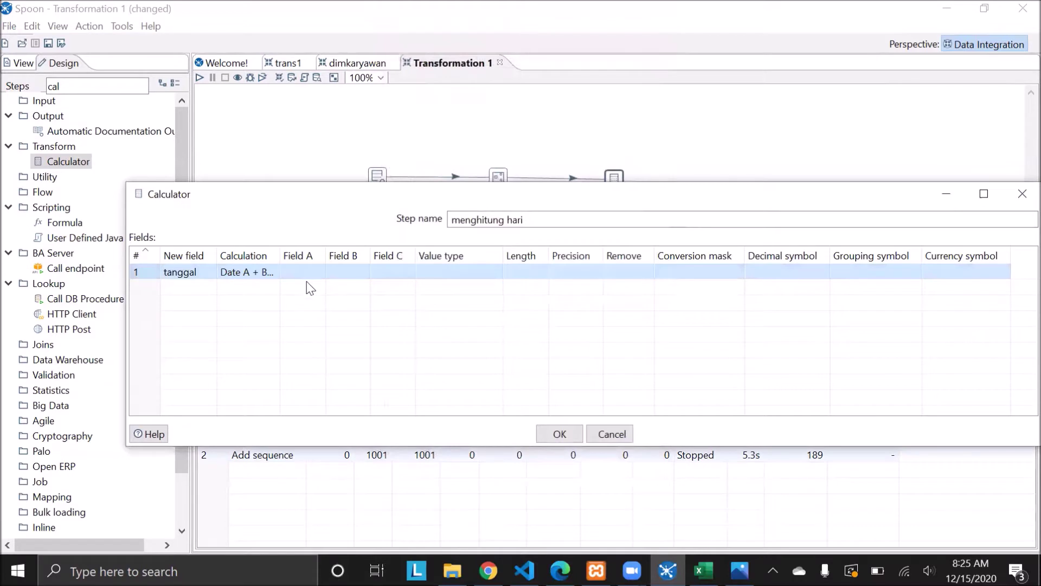
- Use tanggal as Field A and tgl_selanjutnya as Field B of the calculation
click(323, 272)
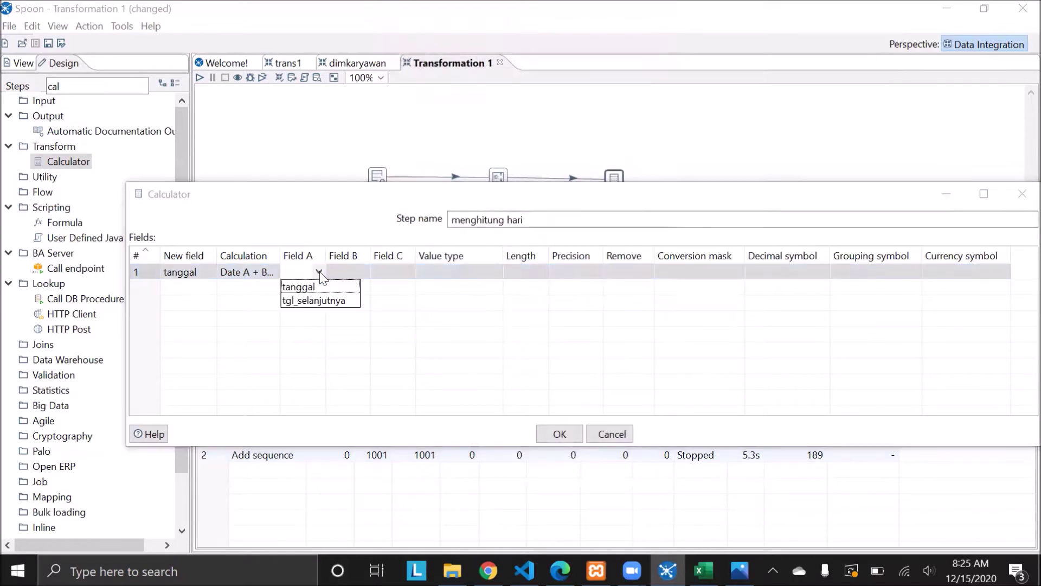
click(321, 286)
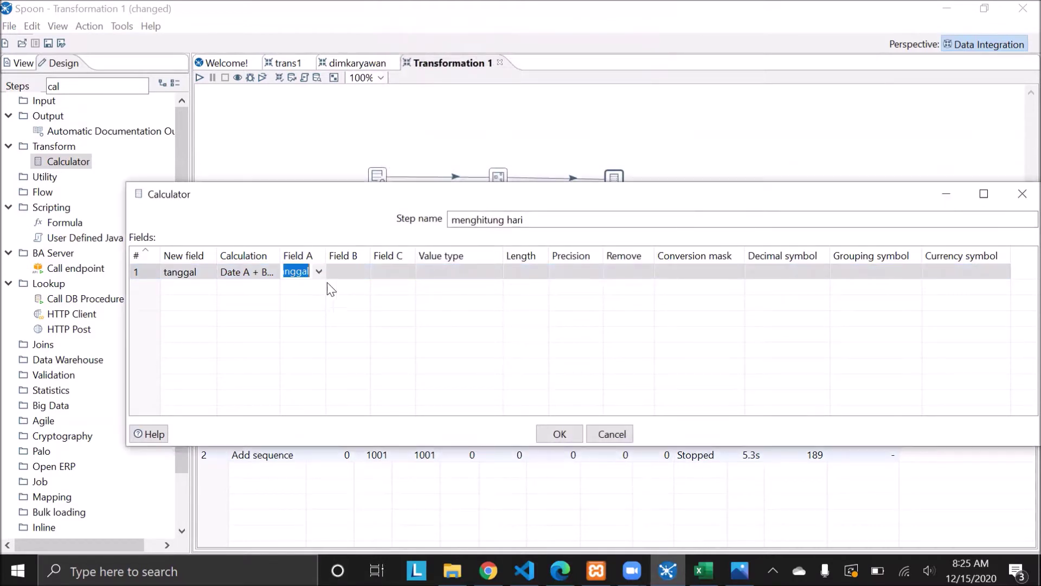
drag(506, 186, 497, 261)
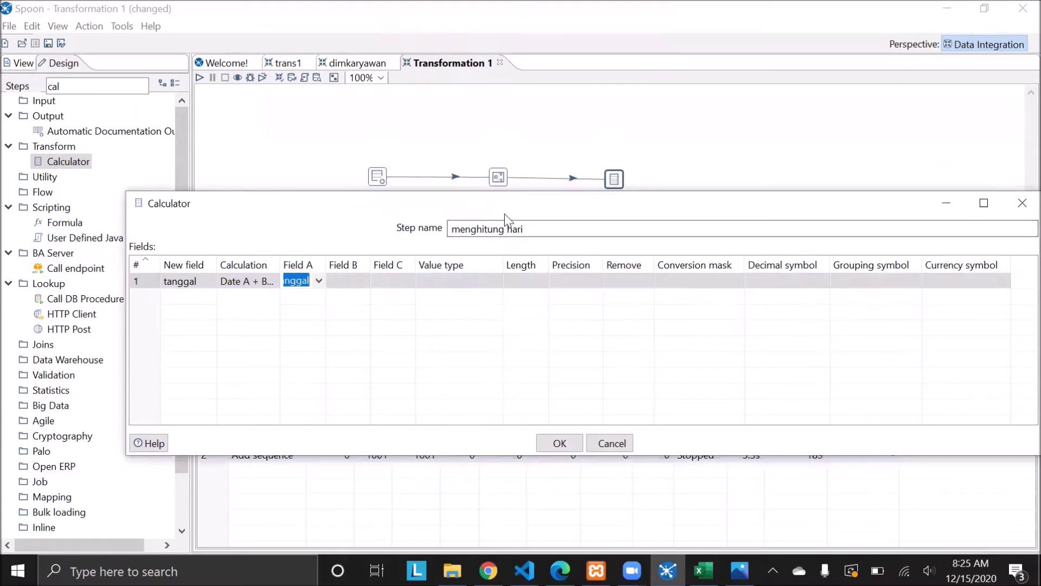
click(357, 347)
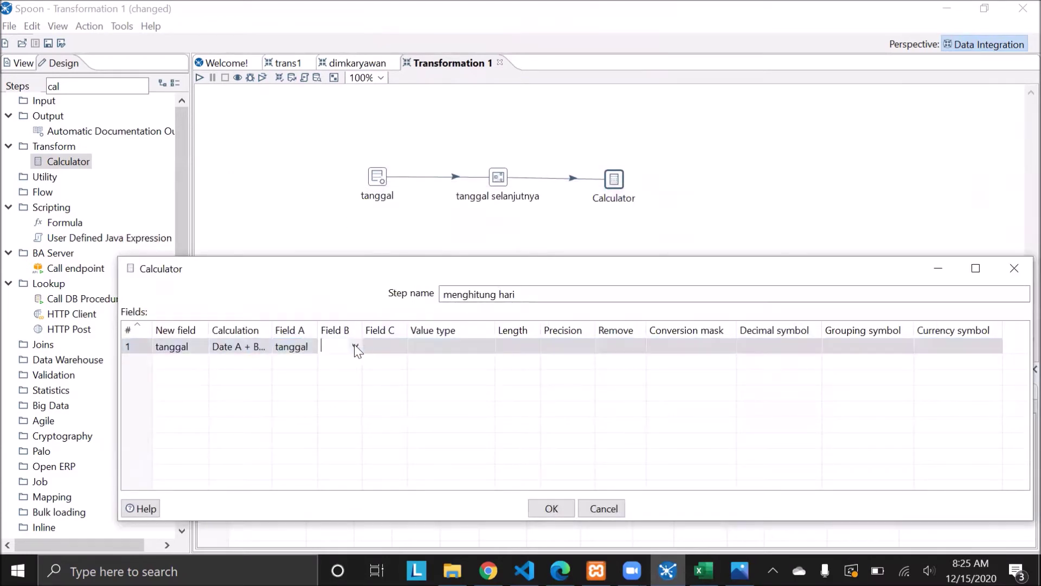
click(355, 346)
click(361, 374)
- Give the calculated field the value type Date and the conversion mask yyyy-MM-dd, and accept the Calculator settings
click(489, 346)
click(490, 346)
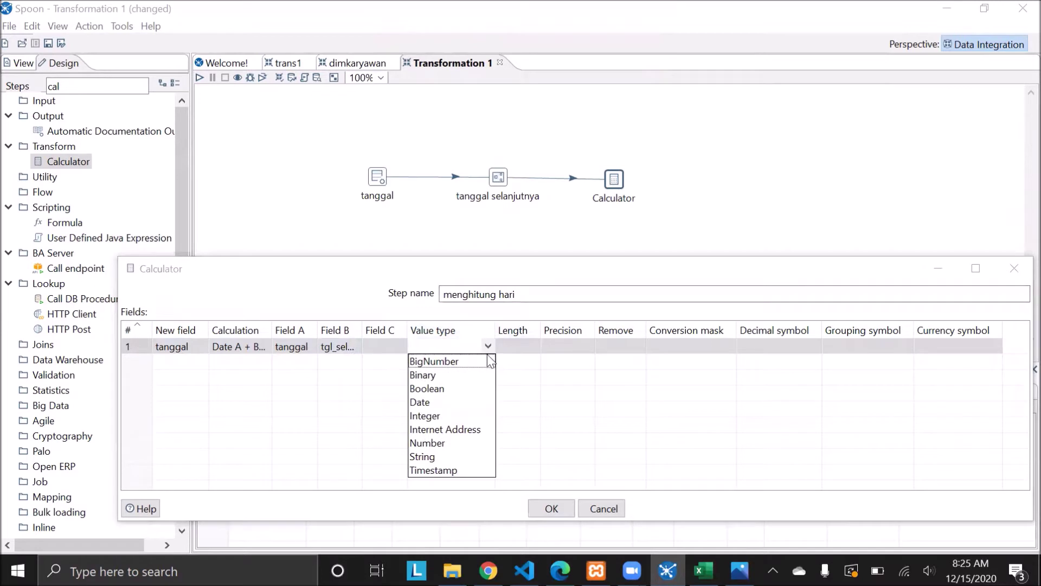
click(438, 405)
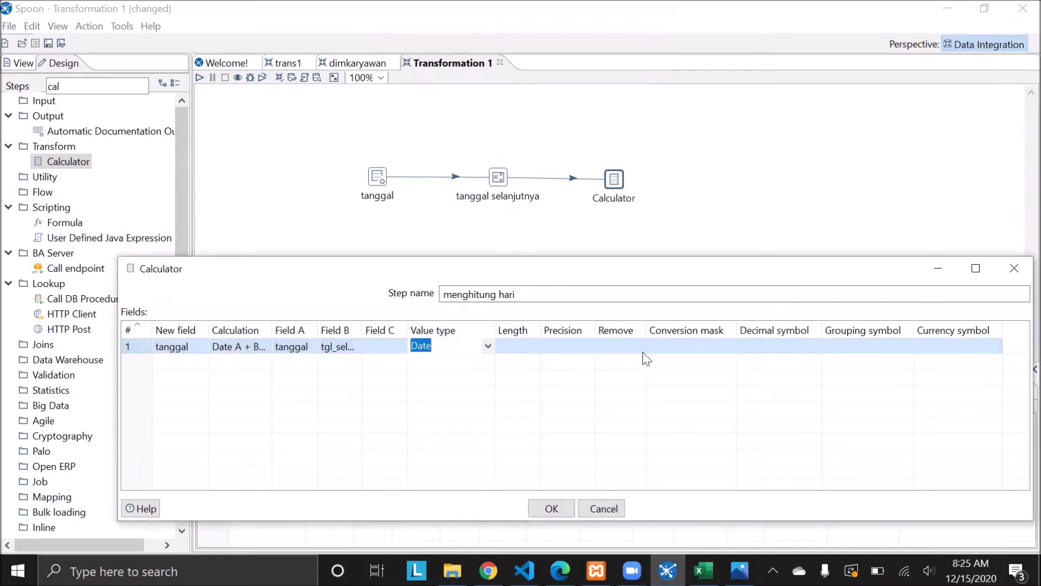
click(727, 351)
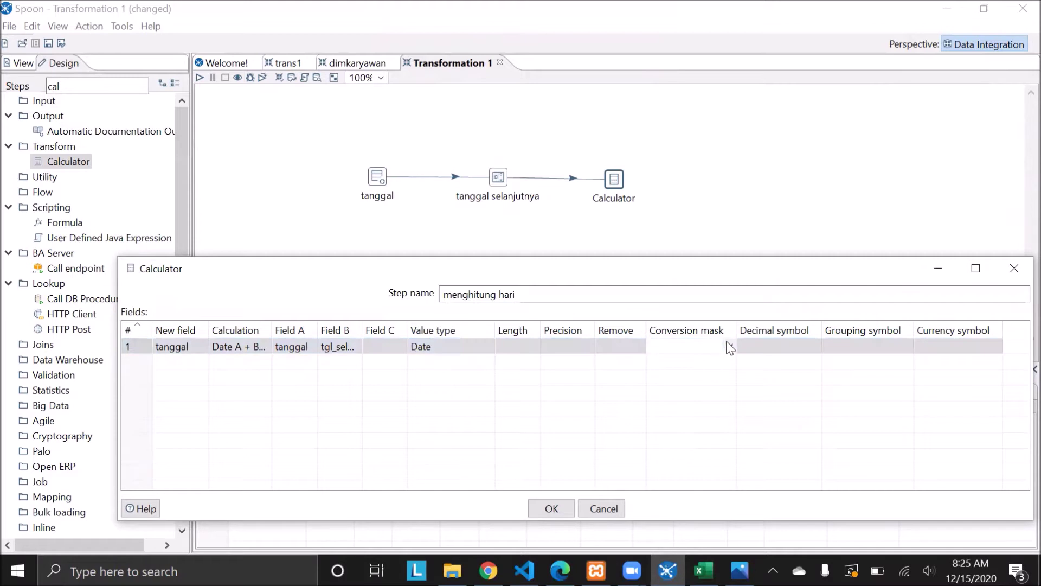
click(730, 346)
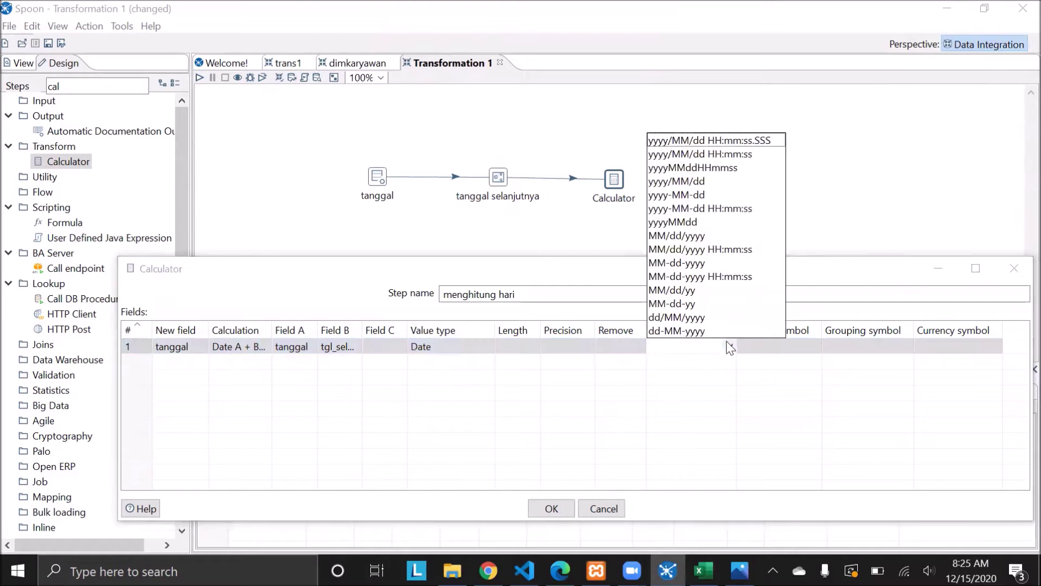
click(694, 196)
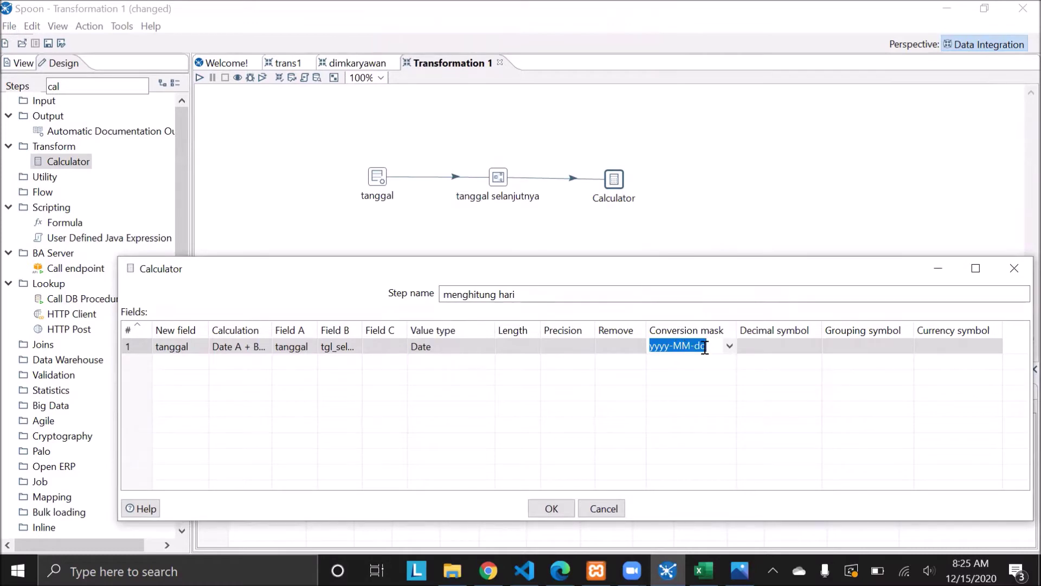
click(554, 508)
- Preview the output rows of the menghitung hari step, check the generated consecutive dates across the months, and stop the preview
right_click(614, 183)
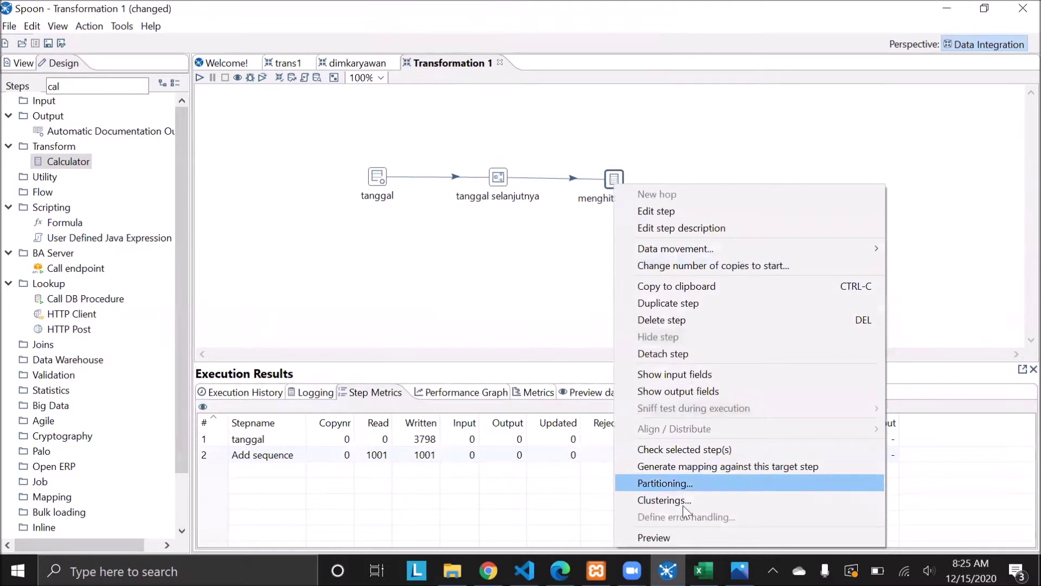
click(679, 537)
click(446, 359)
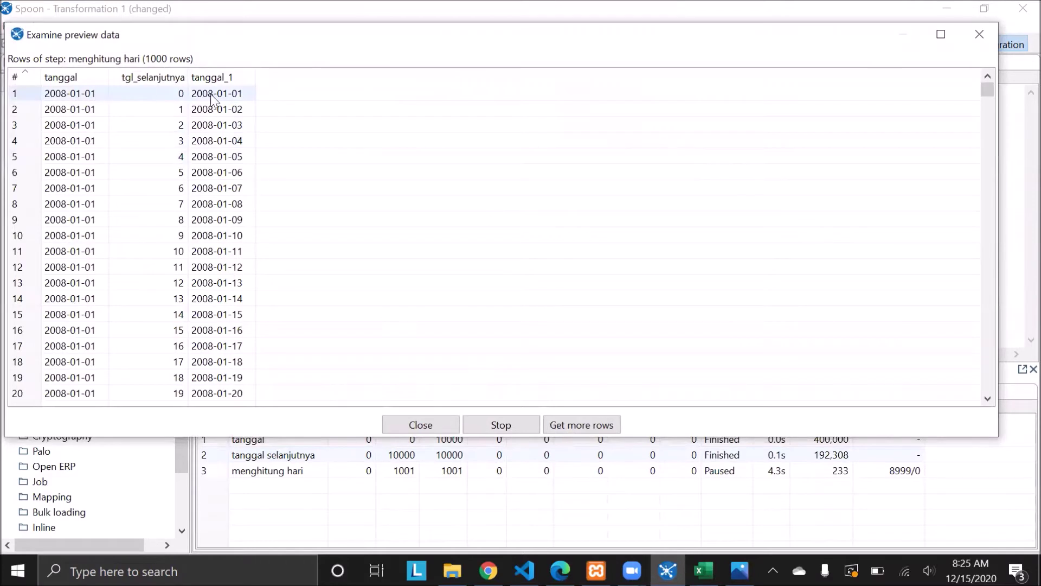
scroll(256, 305, down, 6)
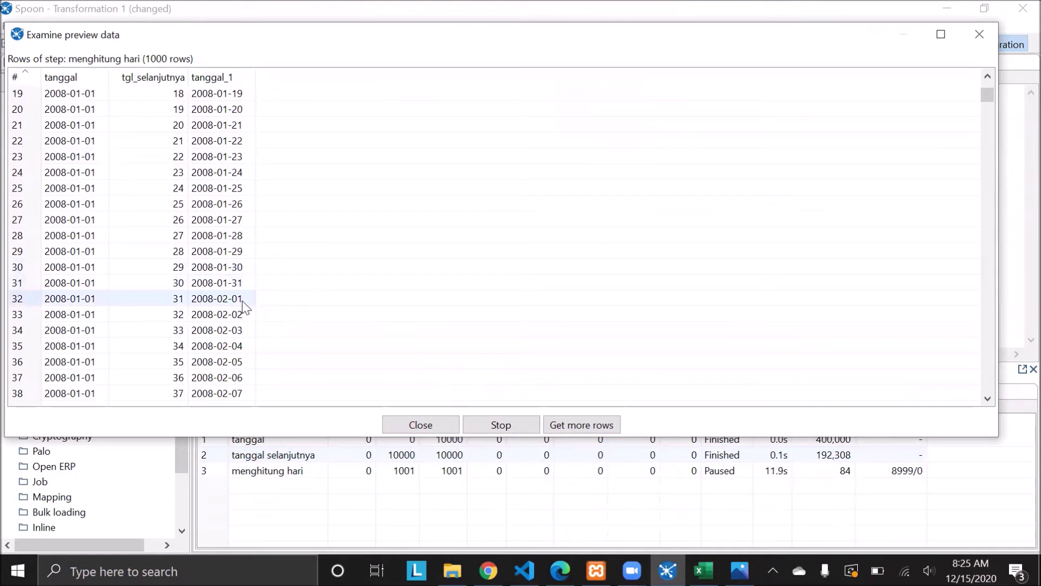
scroll(245, 307, down, 8)
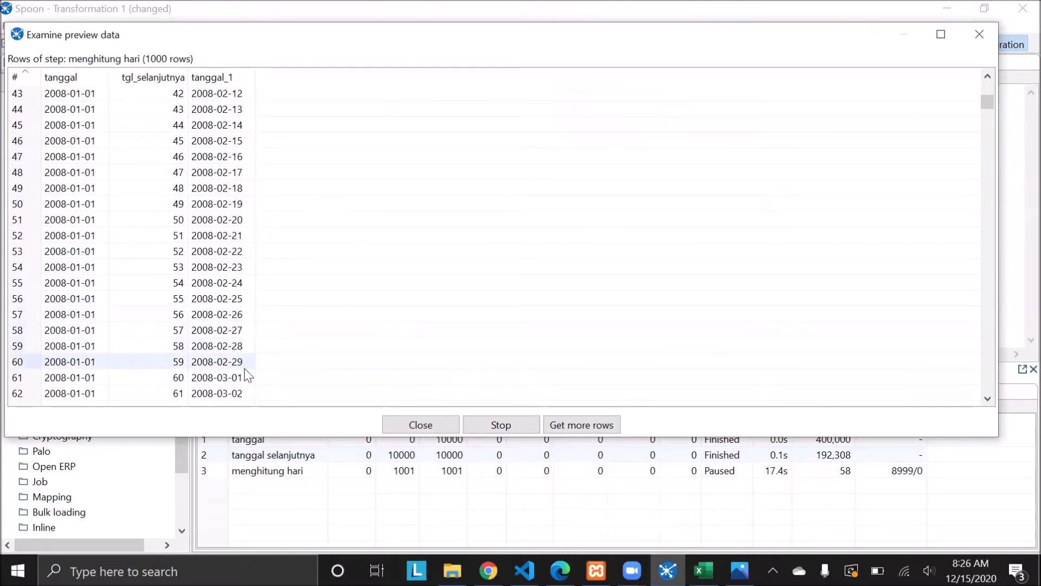
scroll(248, 374, down, 16)
scroll(243, 346, down, 20)
scroll(244, 351, down, 6)
click(498, 423)
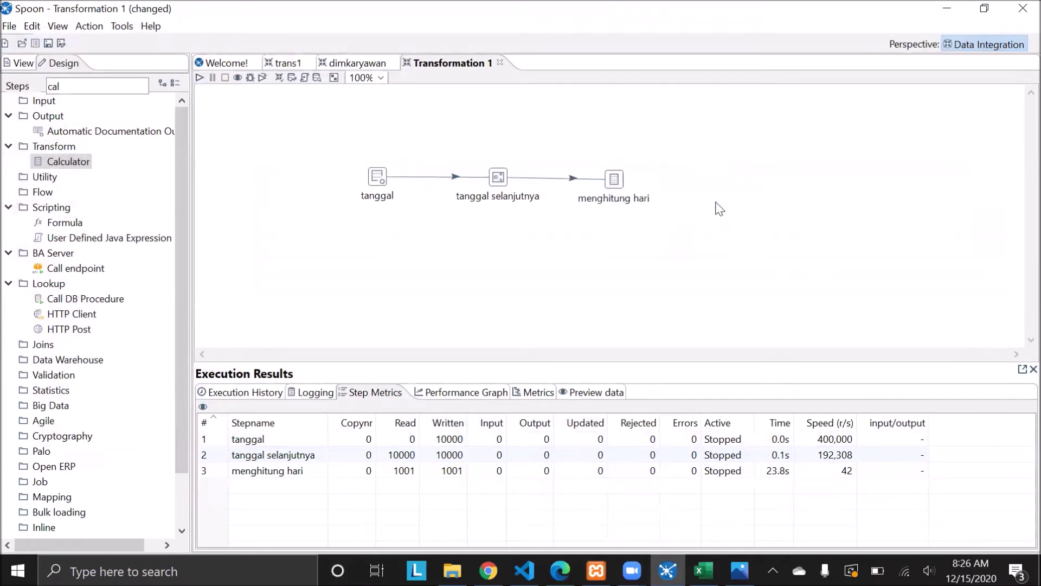
- Reopen the menghitung hari settings and add a second calculated field tahun using Year of date A
double_click(615, 179)
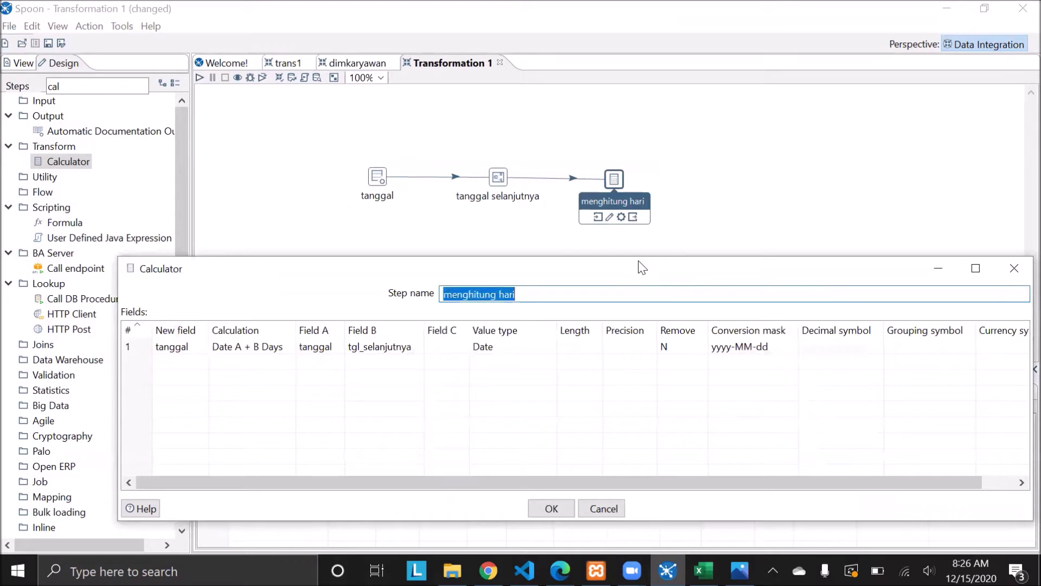
drag(639, 260, 634, 92)
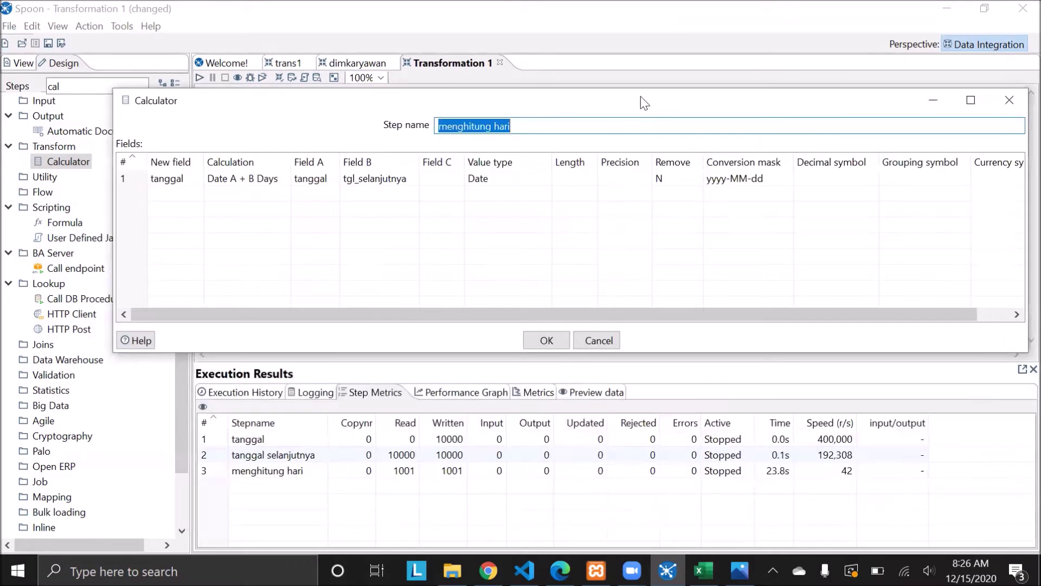
click(188, 190)
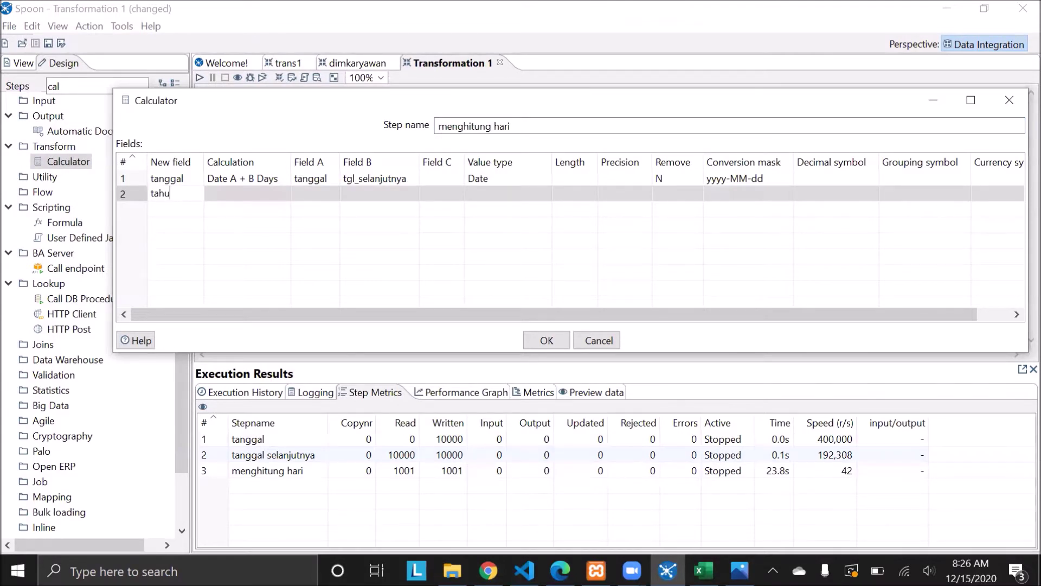
key(Return)
click(284, 194)
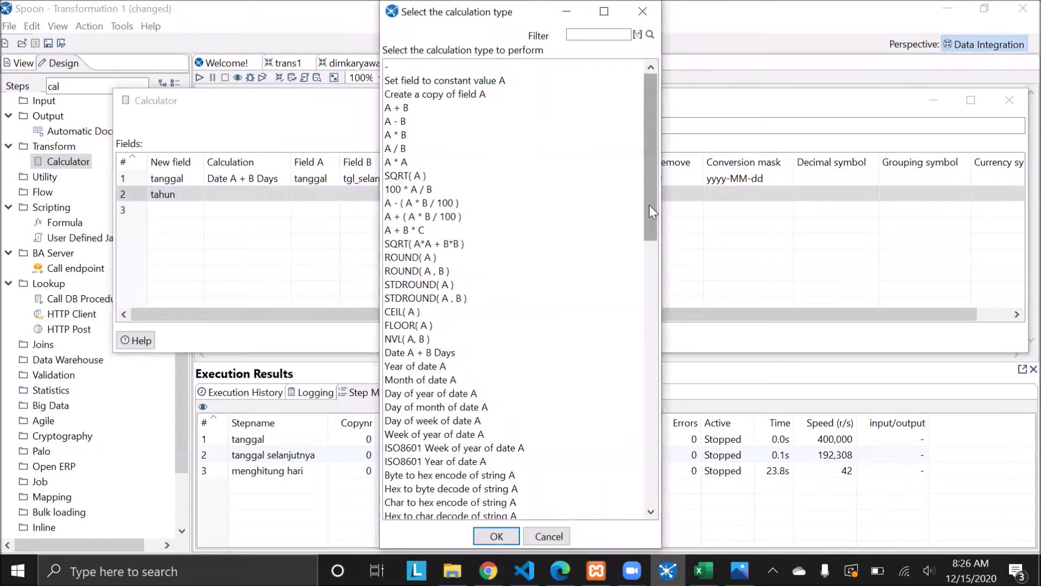
drag(650, 205, 650, 216)
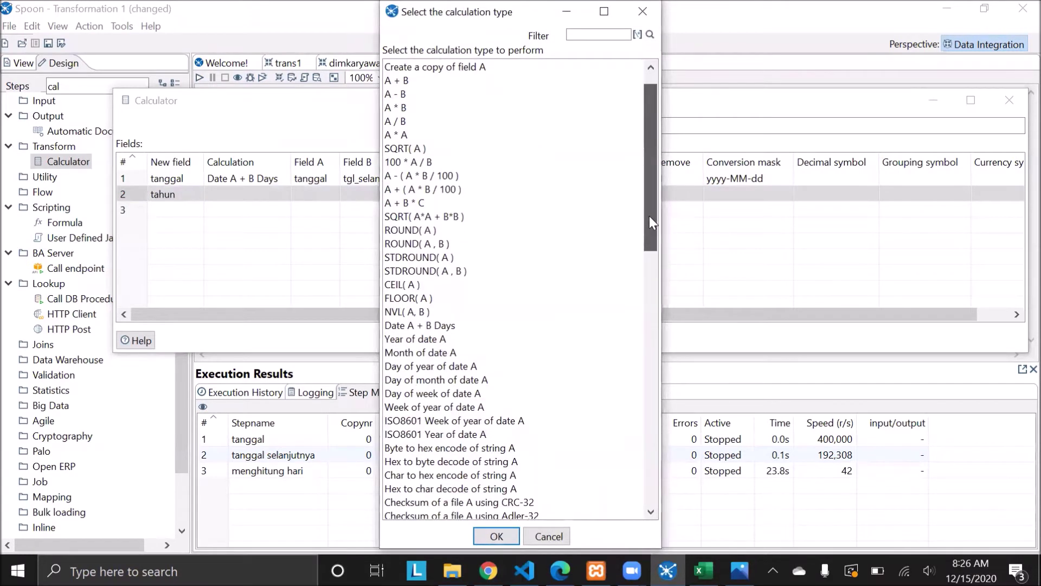
click(439, 339)
click(499, 538)
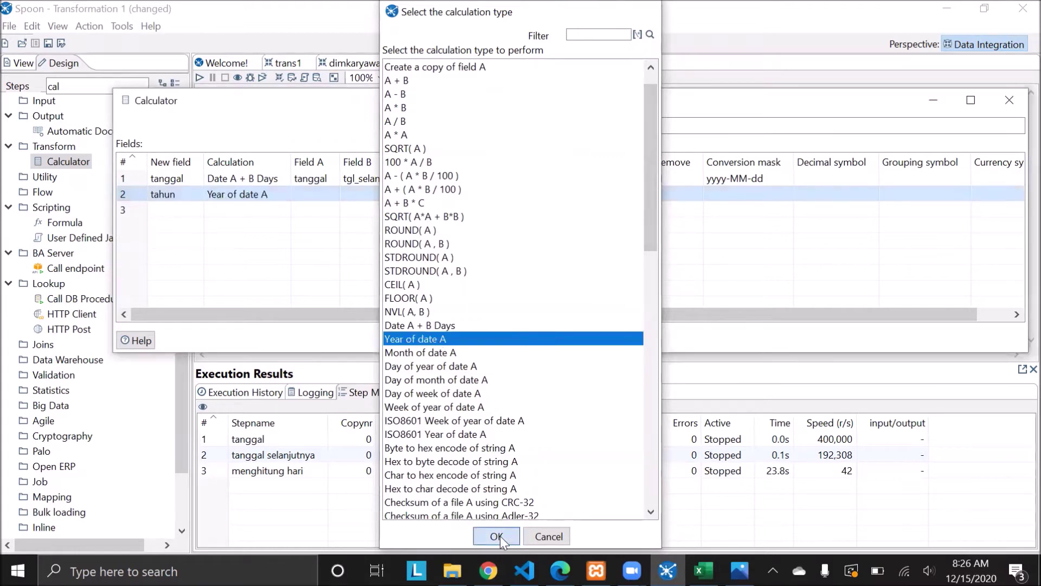
- Use tanggal as Field A of tahun, set its value type to Integer, and accept the Calculator settings
click(334, 196)
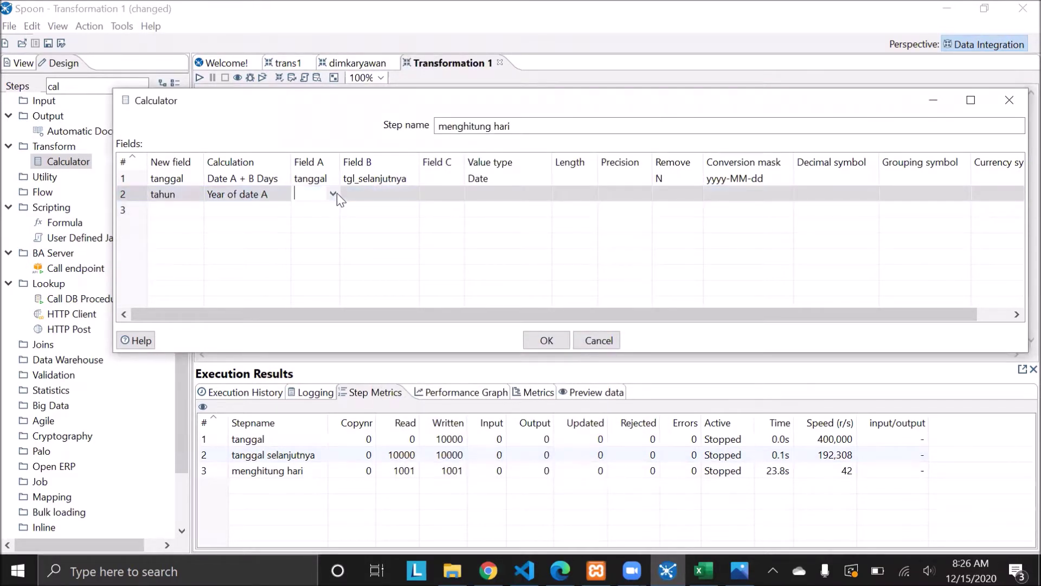
click(337, 193)
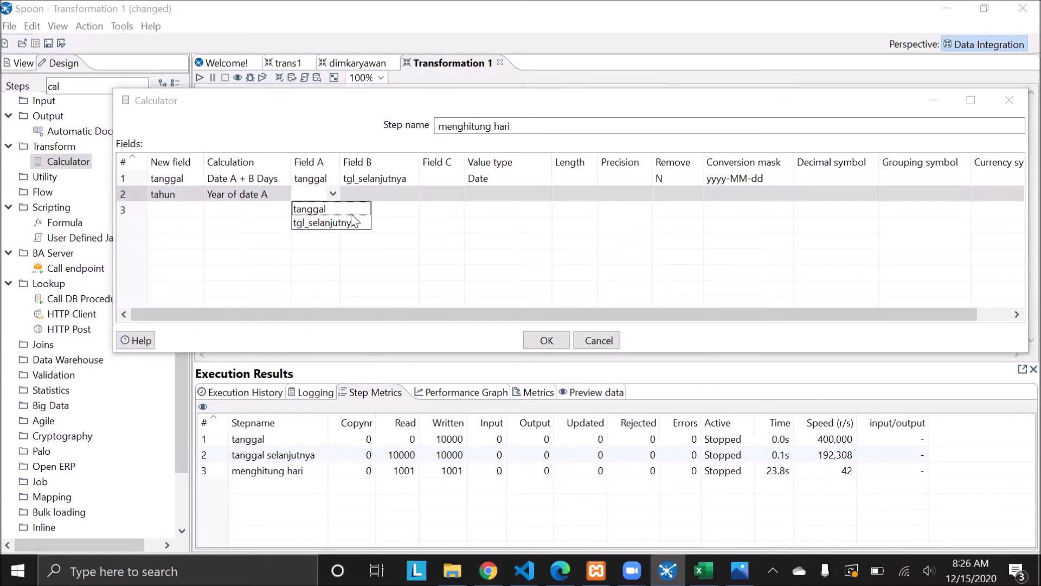
click(320, 212)
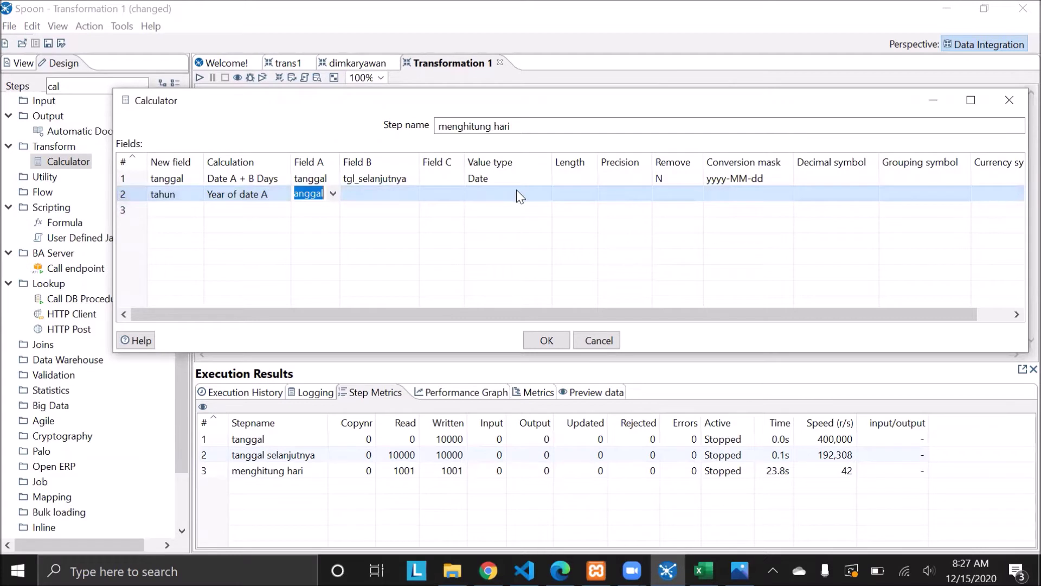
click(555, 198)
click(546, 198)
click(545, 194)
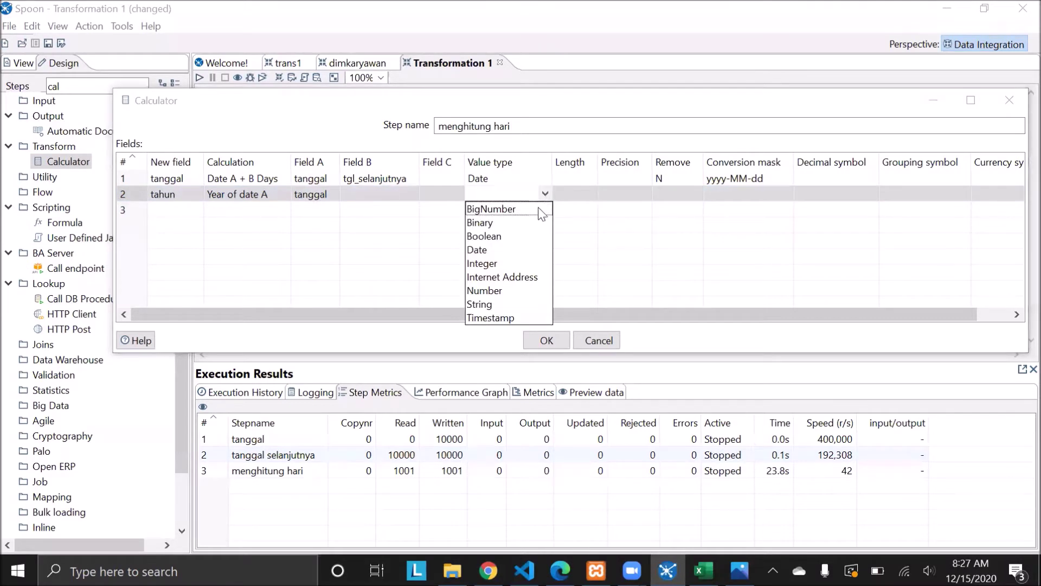
click(486, 264)
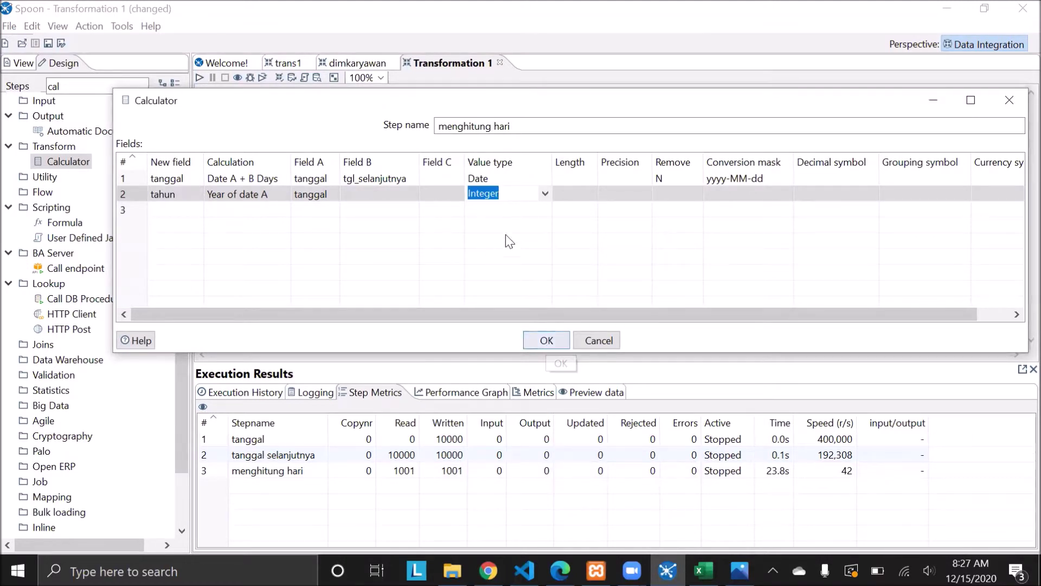
click(545, 340)
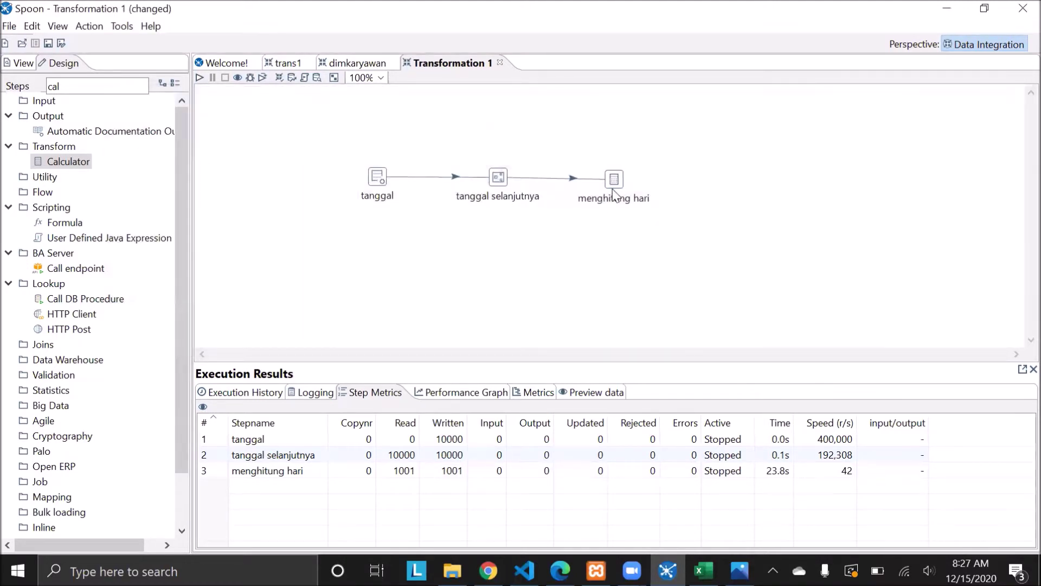
- Preview the menghitung hari rows, compare the tahun values with the calculated dates, and stop the transformation
right_click(613, 188)
click(653, 543)
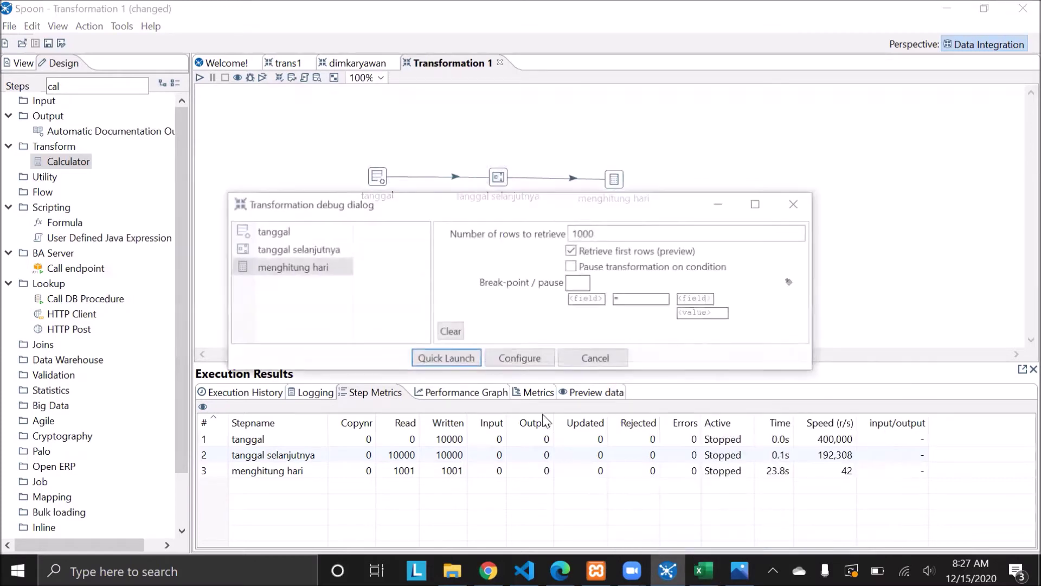
click(474, 357)
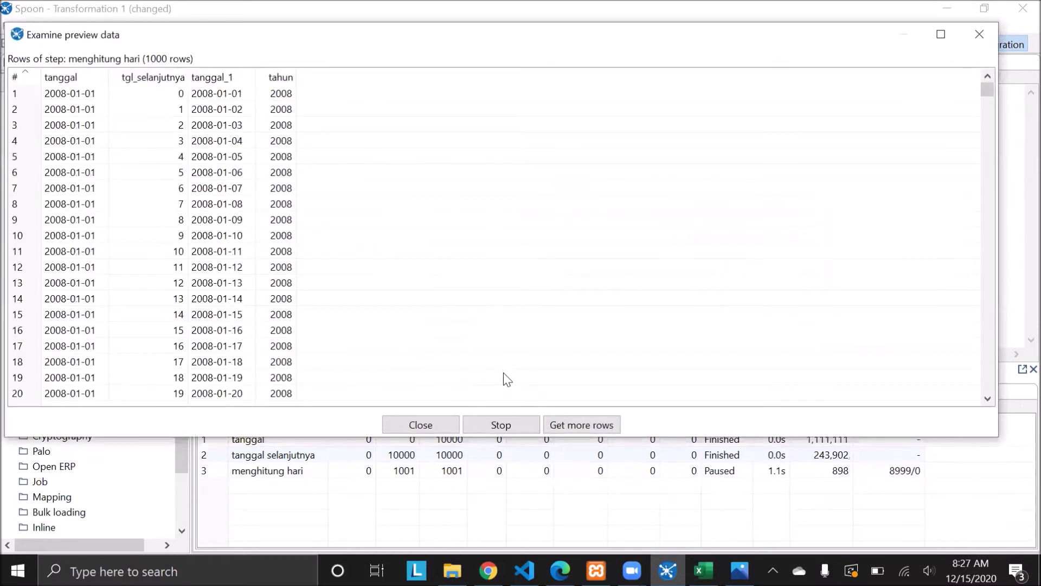
scroll(632, 255, down, 11)
scroll(651, 247, down, 19)
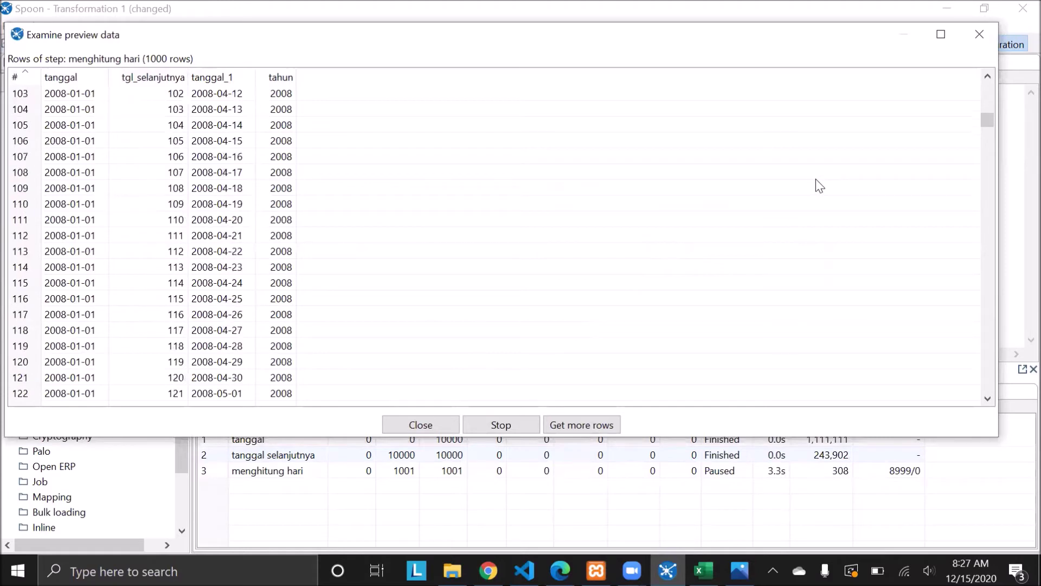
drag(990, 128, 983, 248)
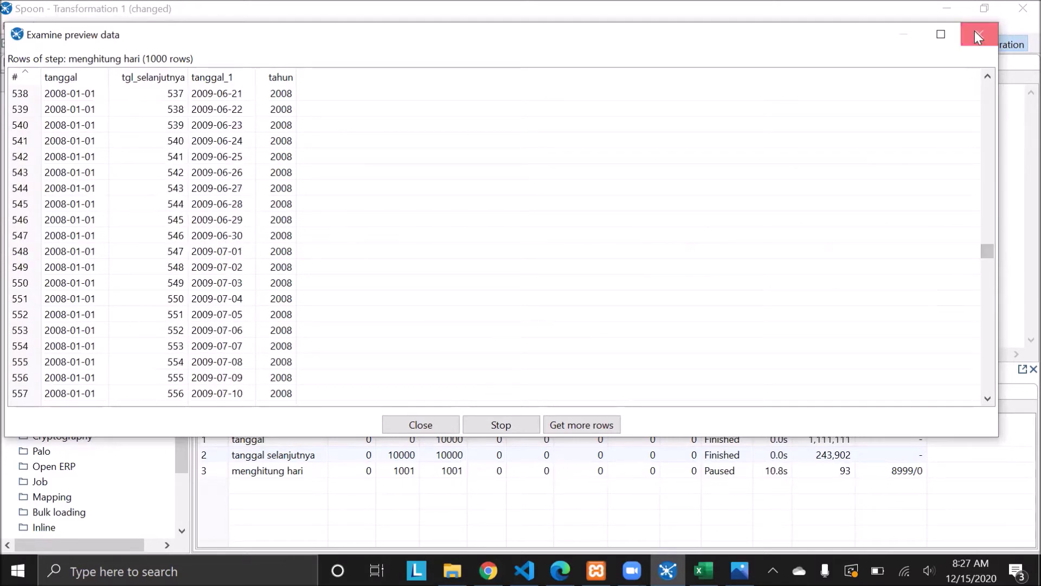
click(976, 33)
click(225, 77)
- Reopen the menghitung hari settings and rename the first calculated field to tanggal_baru
double_click(613, 183)
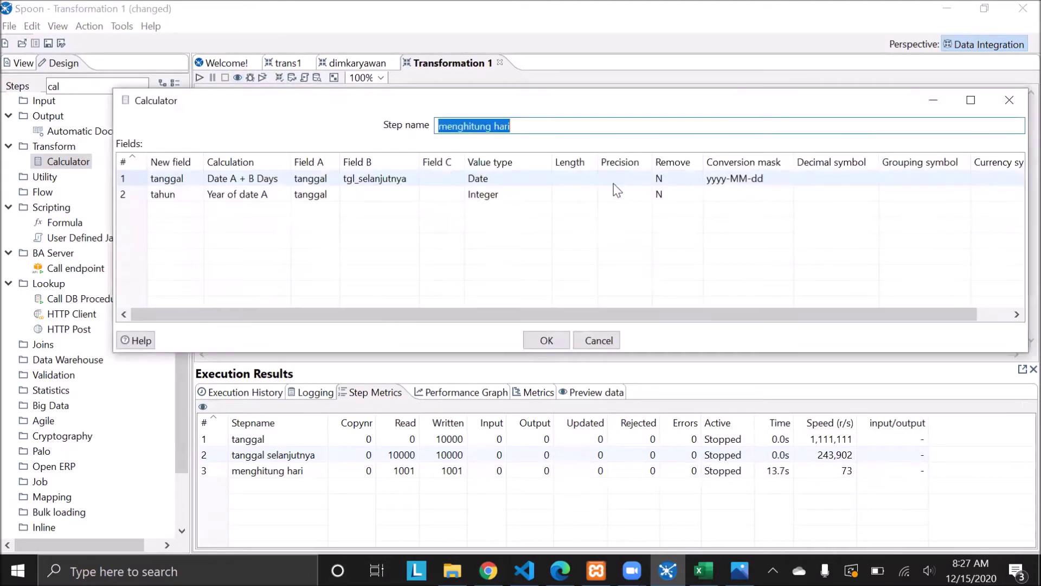
click(285, 194)
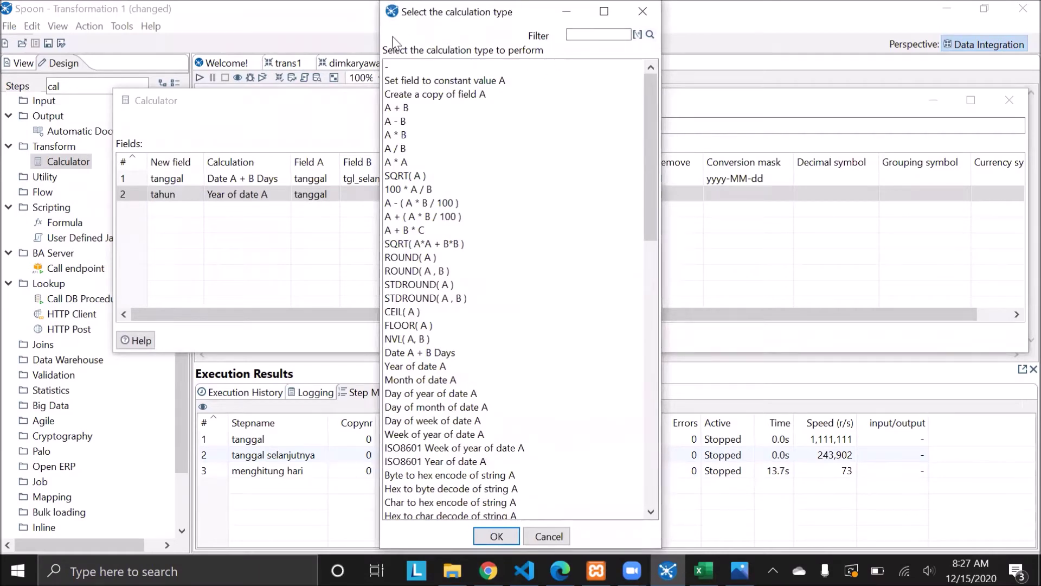
click(549, 535)
click(165, 179)
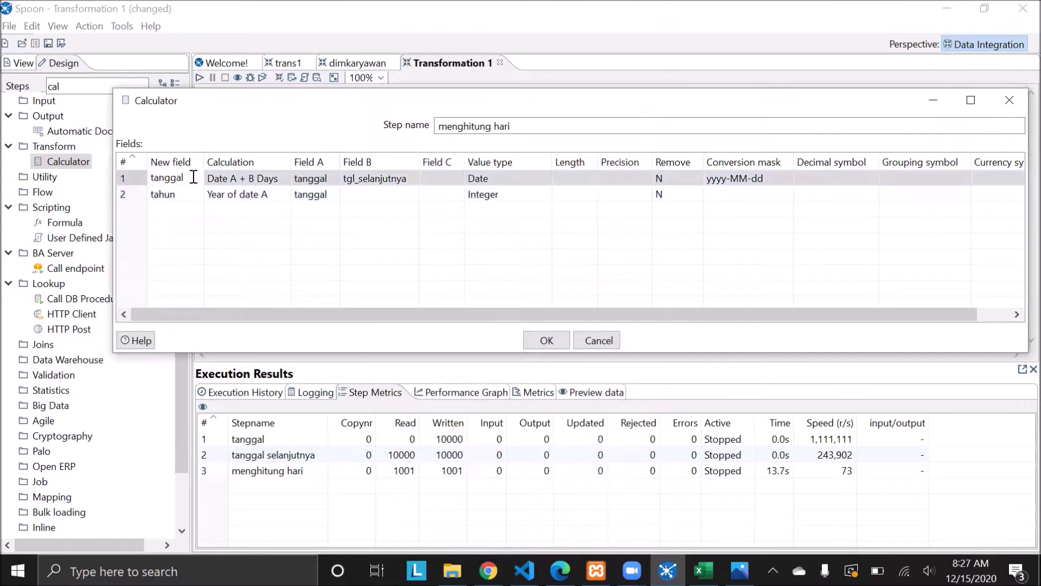
text(_)
text(ba)
text(tt)
text(u)
text(ru)
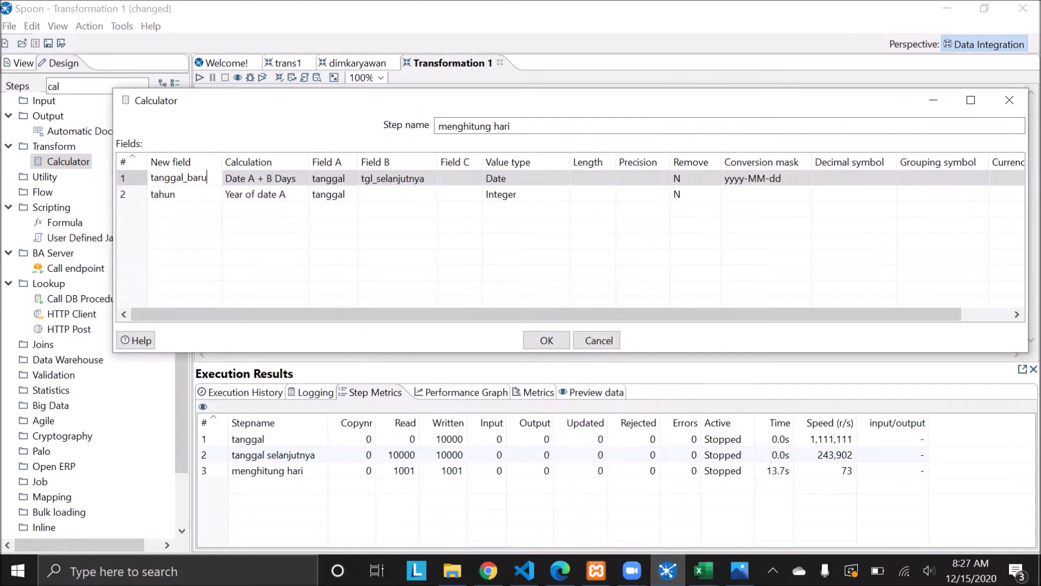
click(203, 215)
- Accept and reopen the Calculator settings to refresh the field choices, and use tanggal_baru as Field A of tahun
click(351, 190)
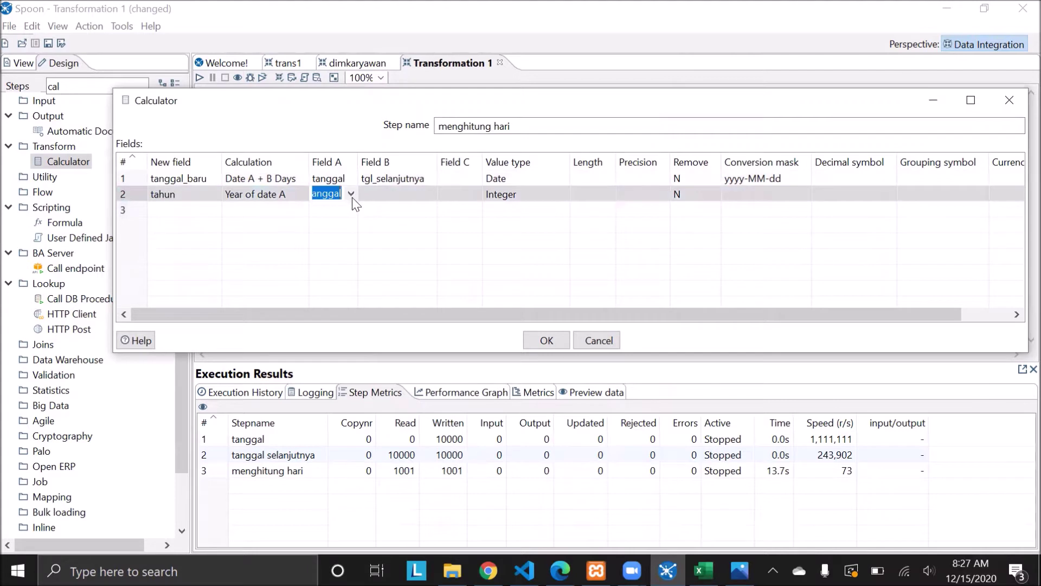
click(352, 195)
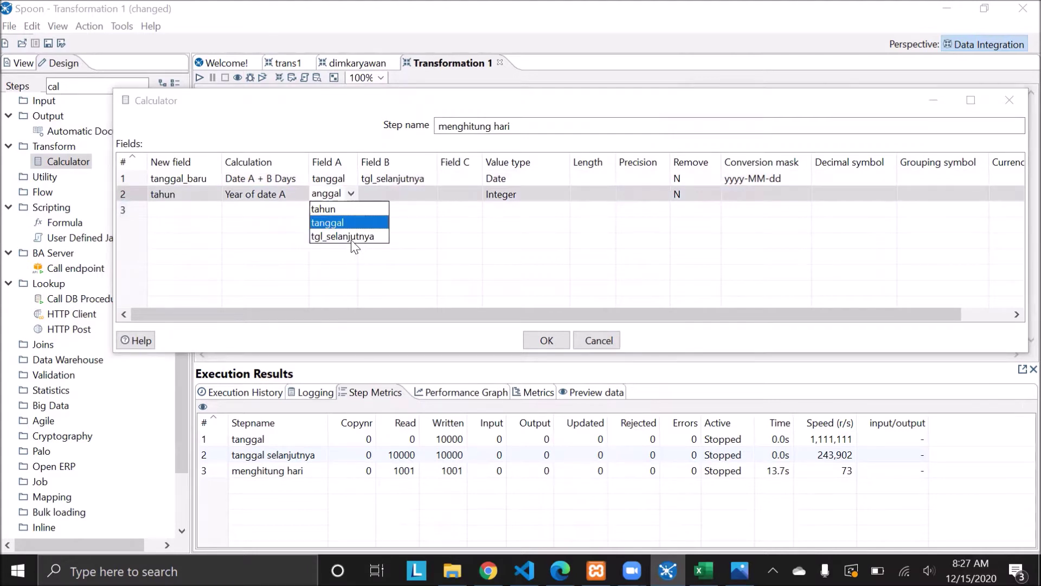
click(340, 257)
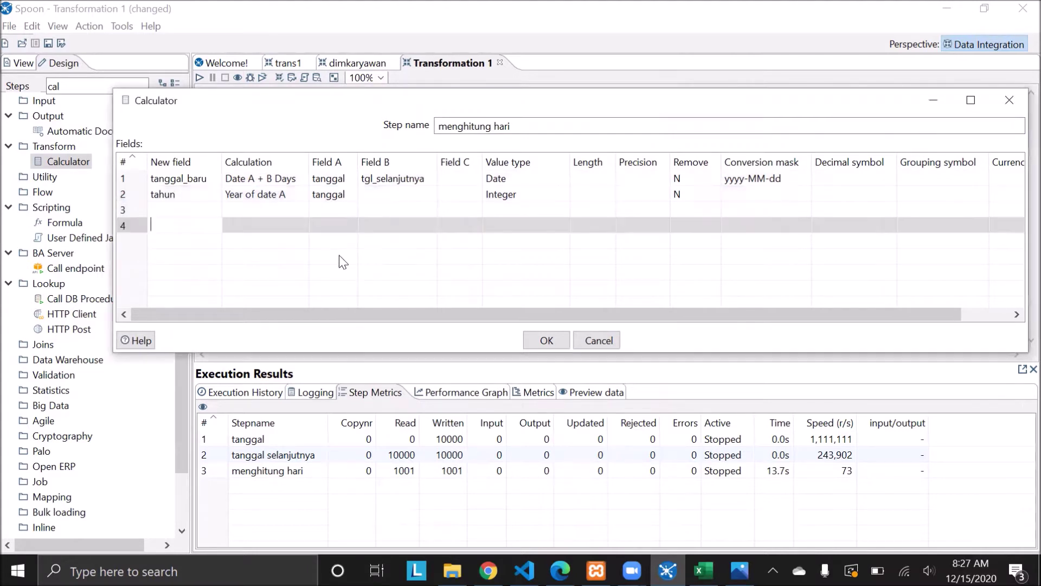
click(539, 341)
right_click(614, 178)
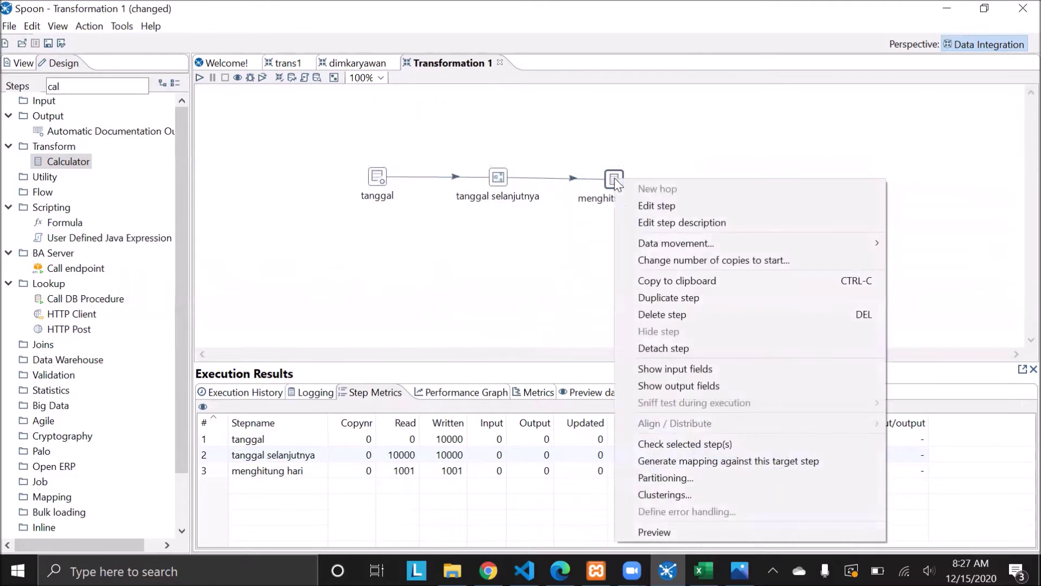
click(657, 205)
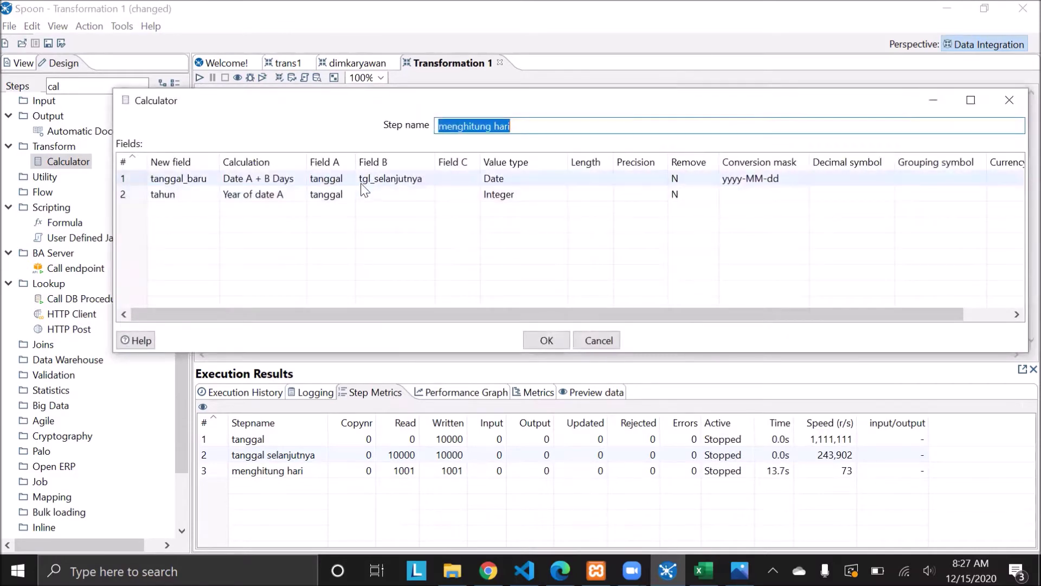
click(347, 194)
click(349, 194)
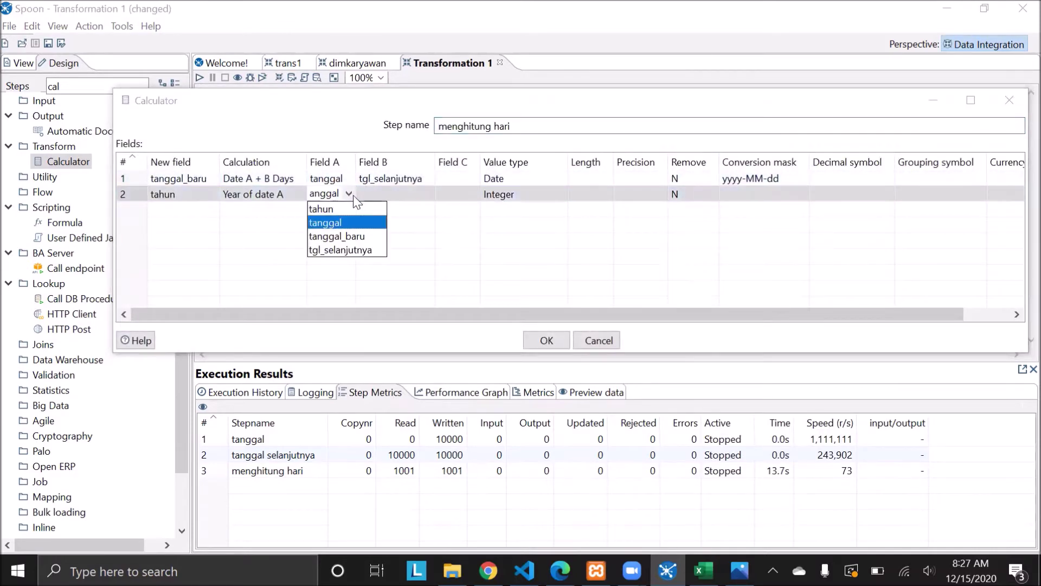
click(362, 237)
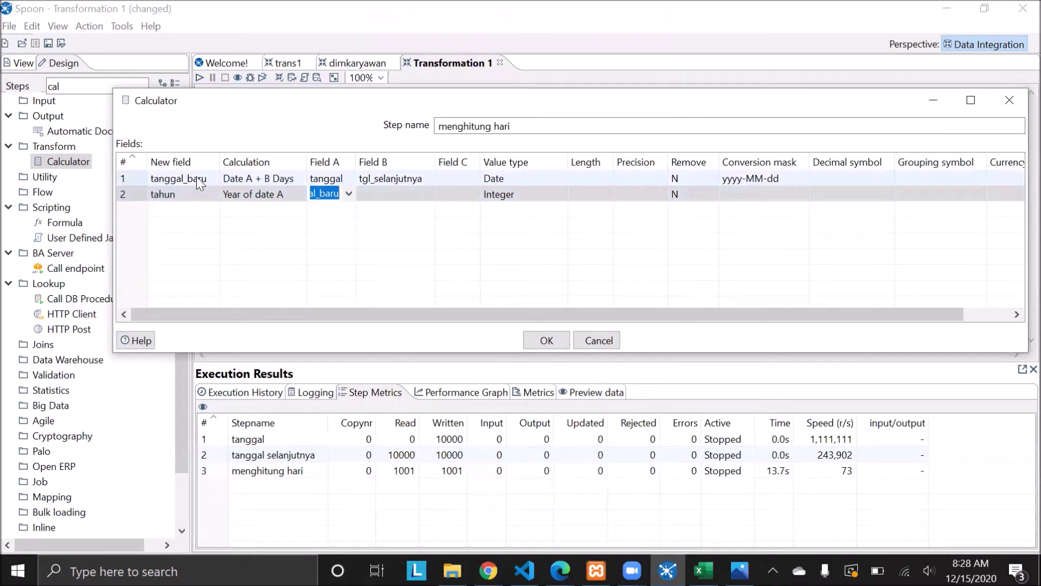
- Move the Calculator window clear of the step diagram and review the available Field A choices for tahun
drag(476, 108, 484, 267)
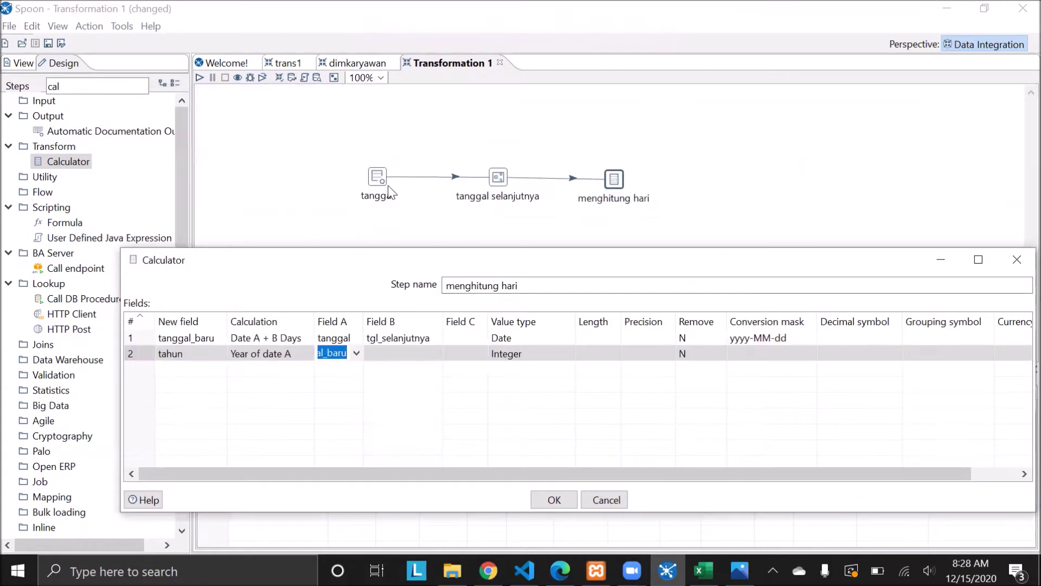
mouse_move(383, 177)
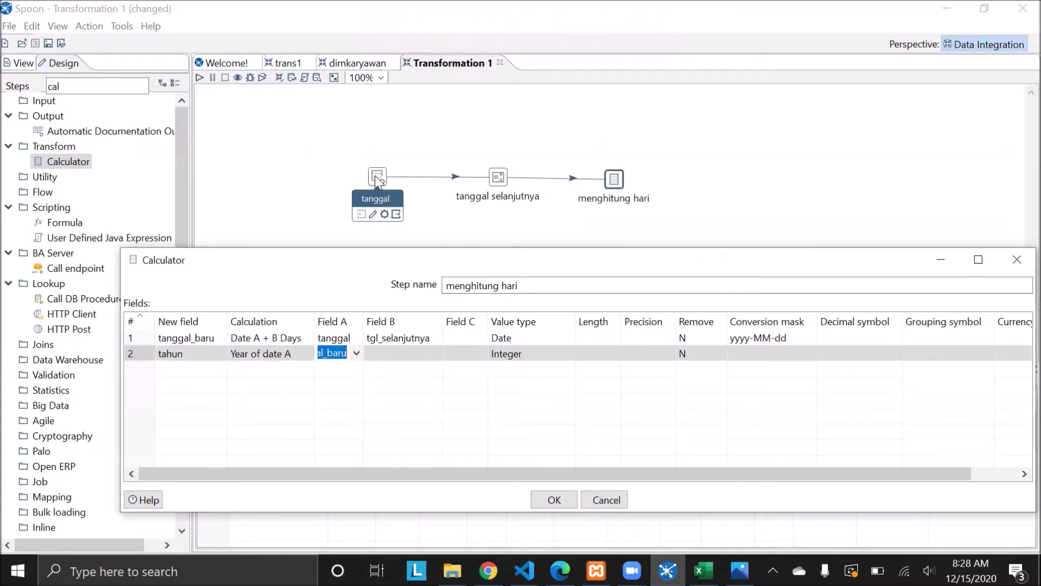
click(356, 354)
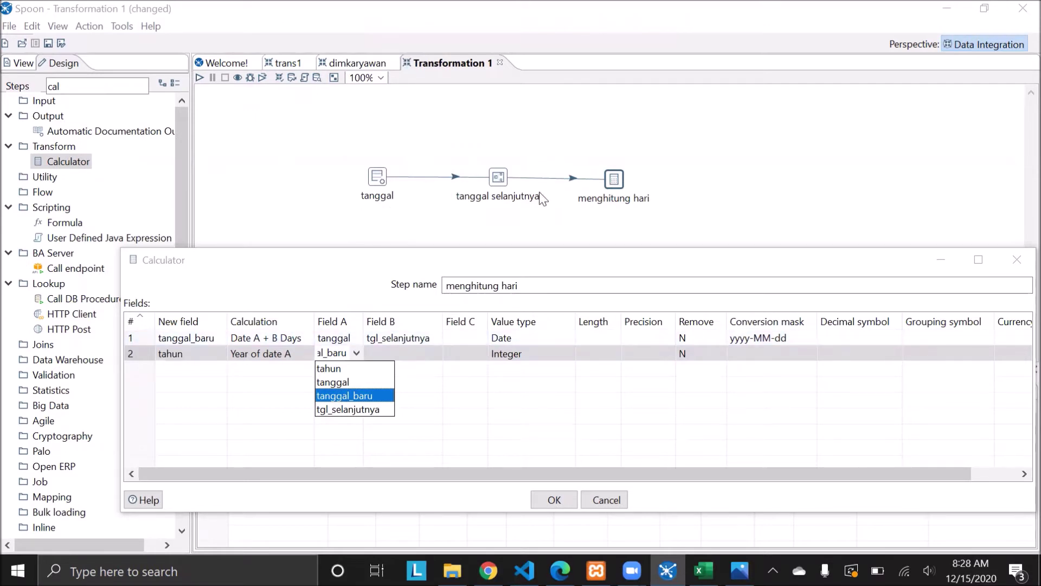
- Keep tanggal_baru as Field A of tahun, accept the Calculator settings, and launch a preview of the menghitung hari step
click(352, 396)
click(569, 501)
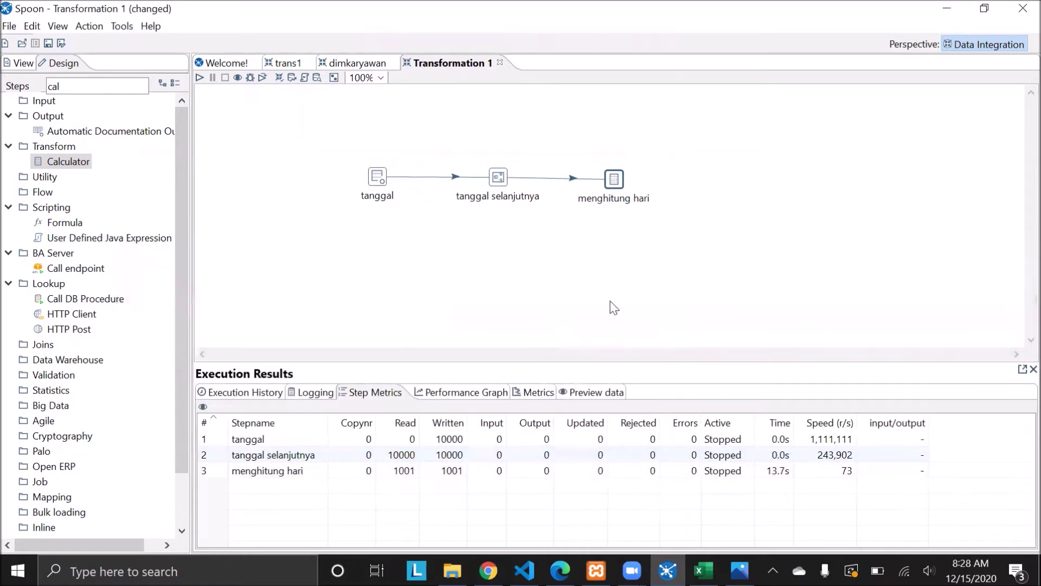
right_click(609, 169)
click(599, 155)
right_click(614, 180)
click(672, 528)
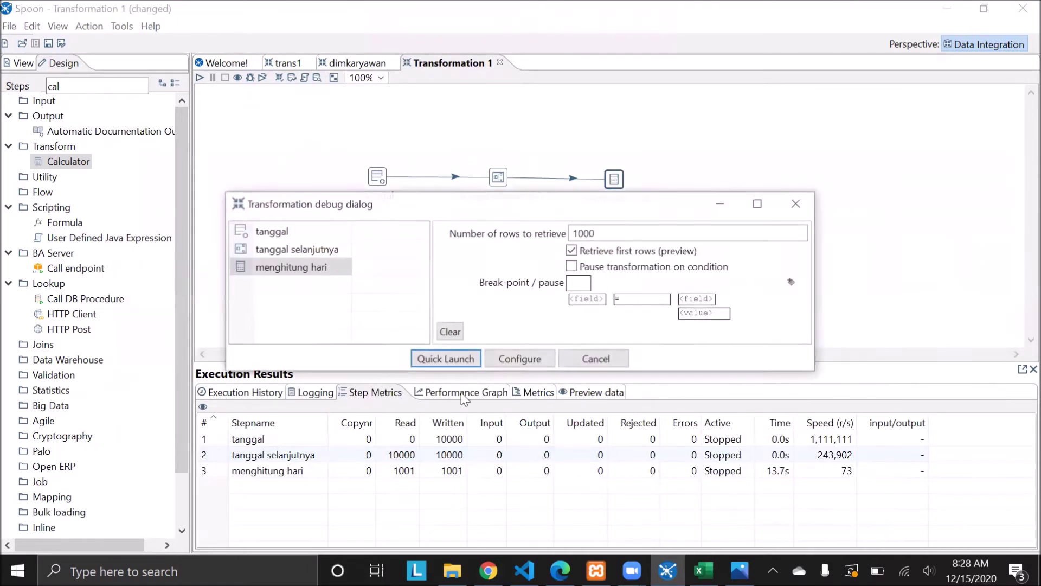
click(450, 357)
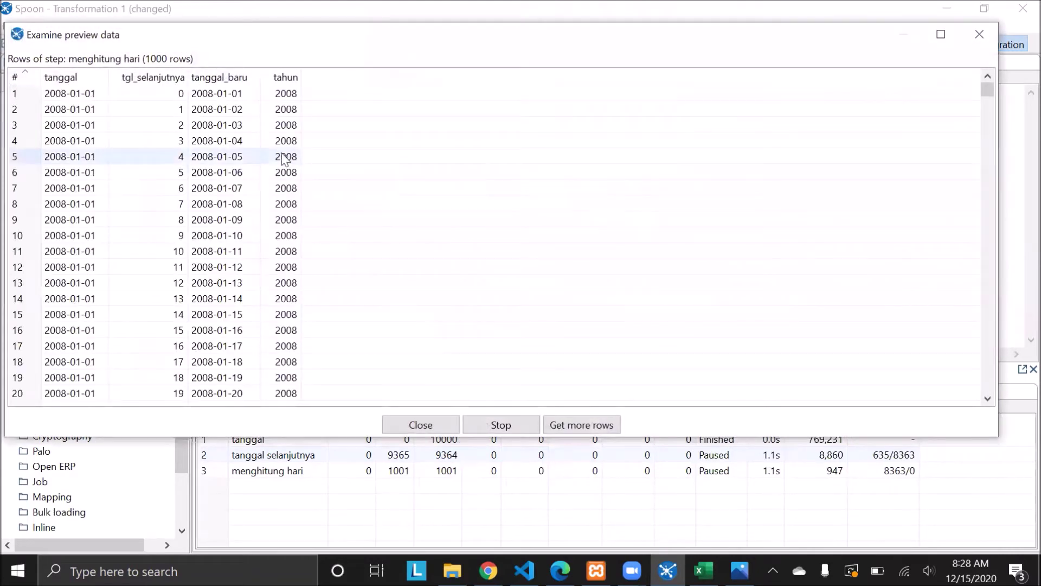
- Compare the tahun values with the tanggal_baru dates throughout the preview rows, and stop the transformation
scroll(984, 174, down, 20)
drag(987, 164, 987, 226)
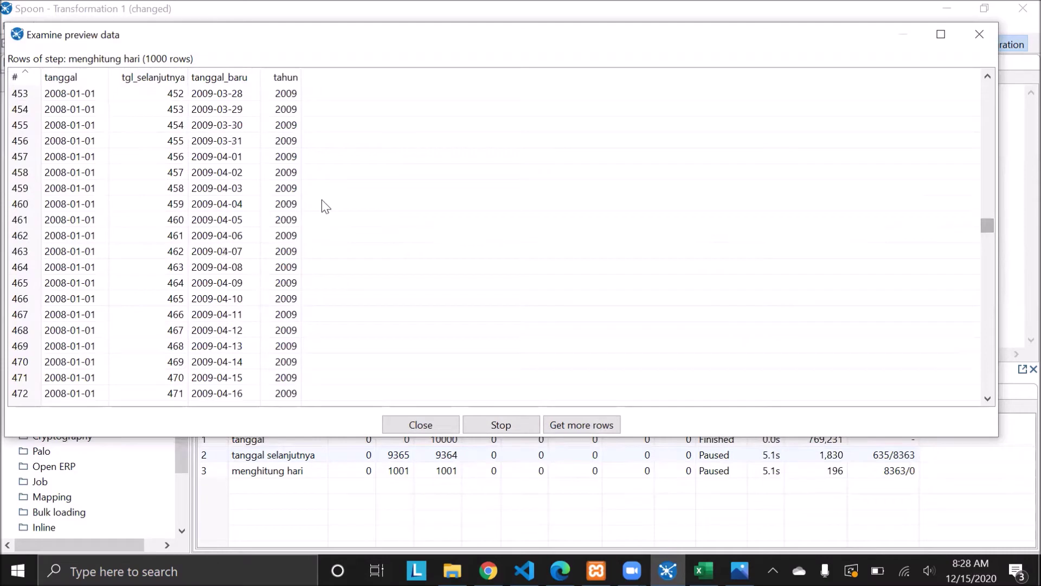
scroll(286, 186, up, 15)
scroll(286, 186, down, 20)
drag(987, 237, 892, 339)
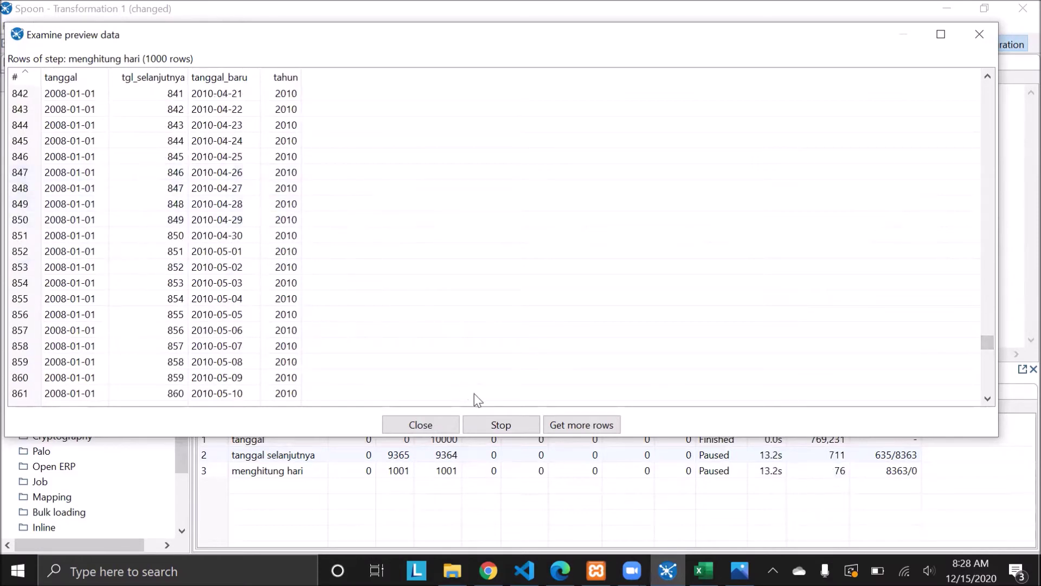
click(498, 425)
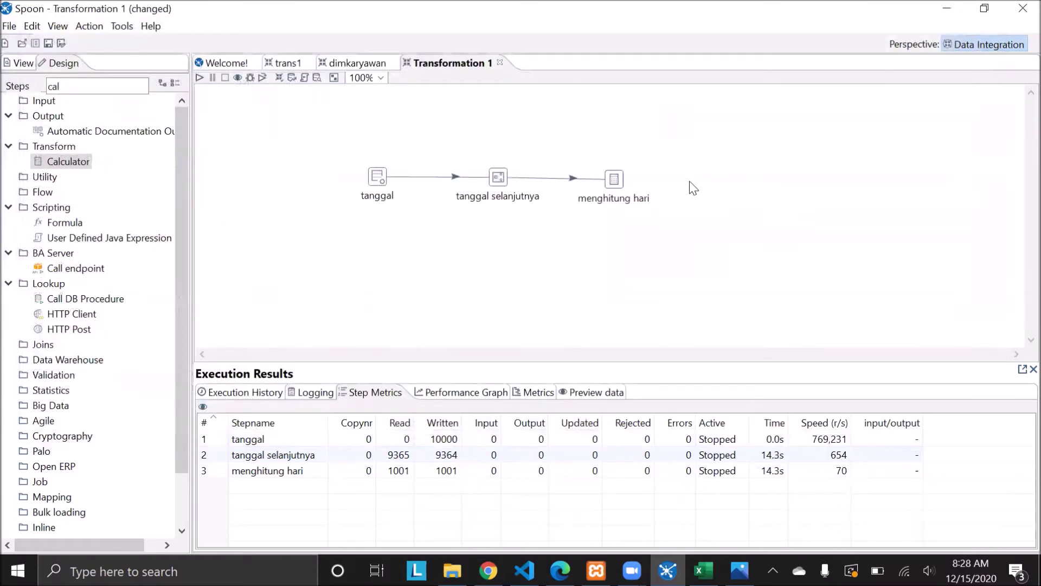
- Reopen the menghitung hari settings and add a third calculated field named kuartal_int
double_click(614, 179)
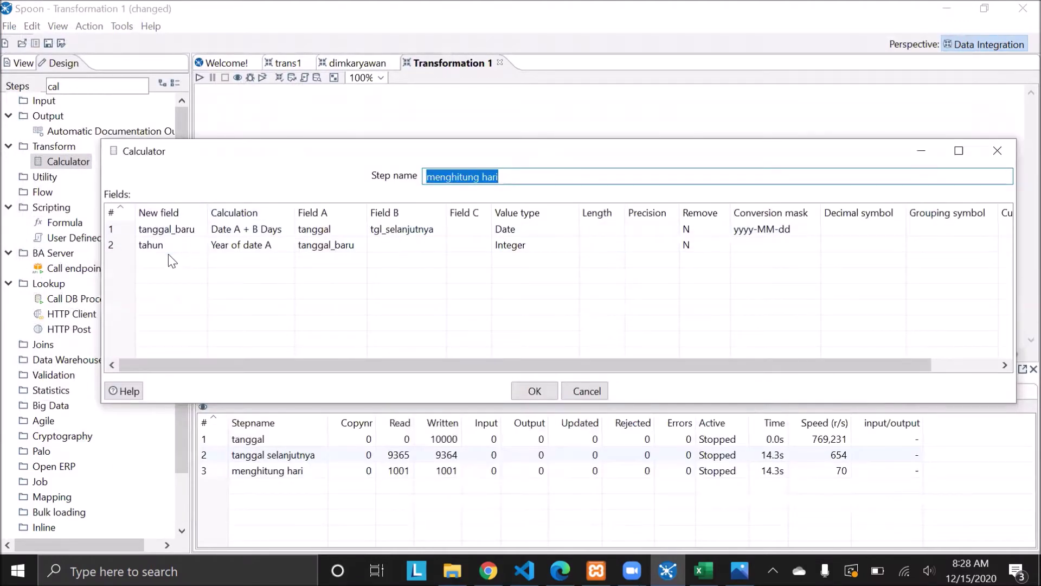
click(168, 254)
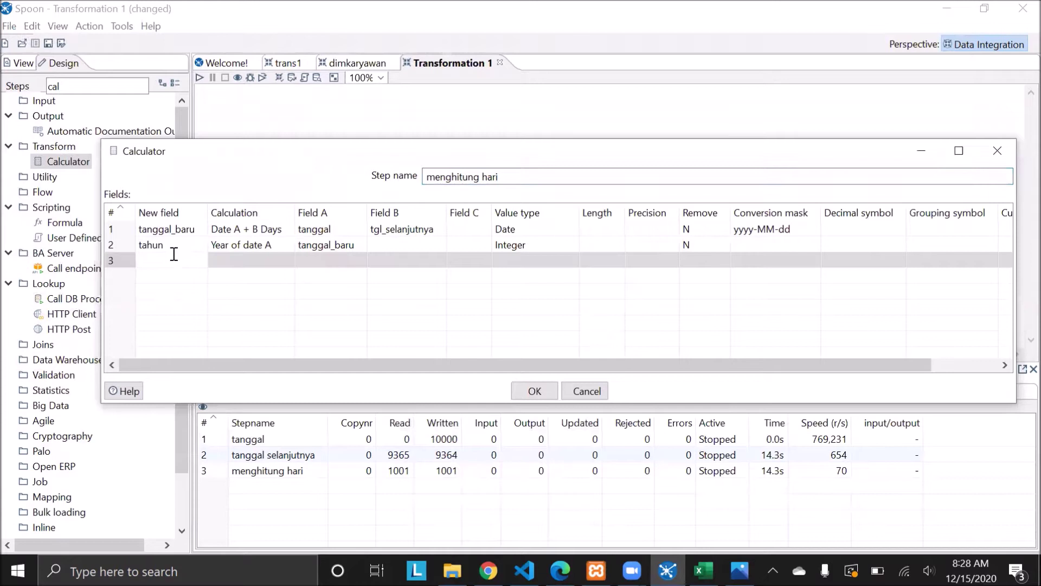
click(181, 261)
text(kuartal)
key(BackSpace)
text(_int)
key(Return)
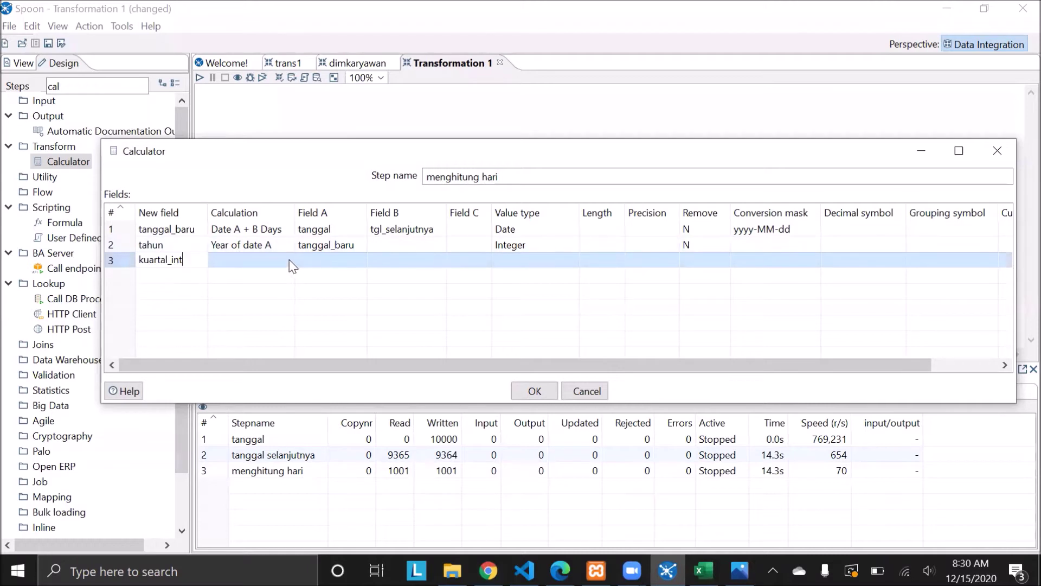
- Set the calculation type of kuartal_int to Quarter of date A
click(288, 263)
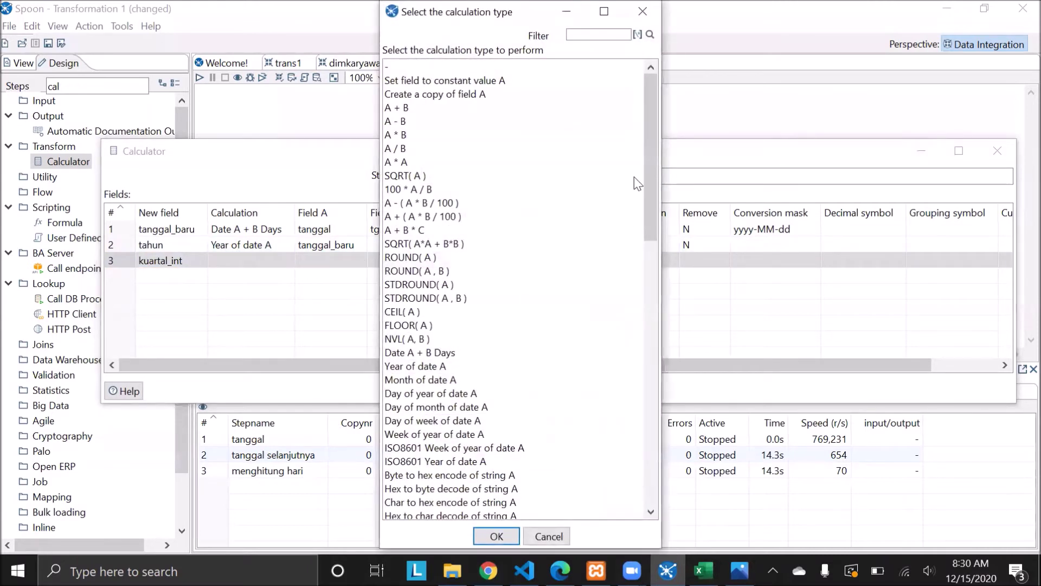
drag(657, 168, 666, 315)
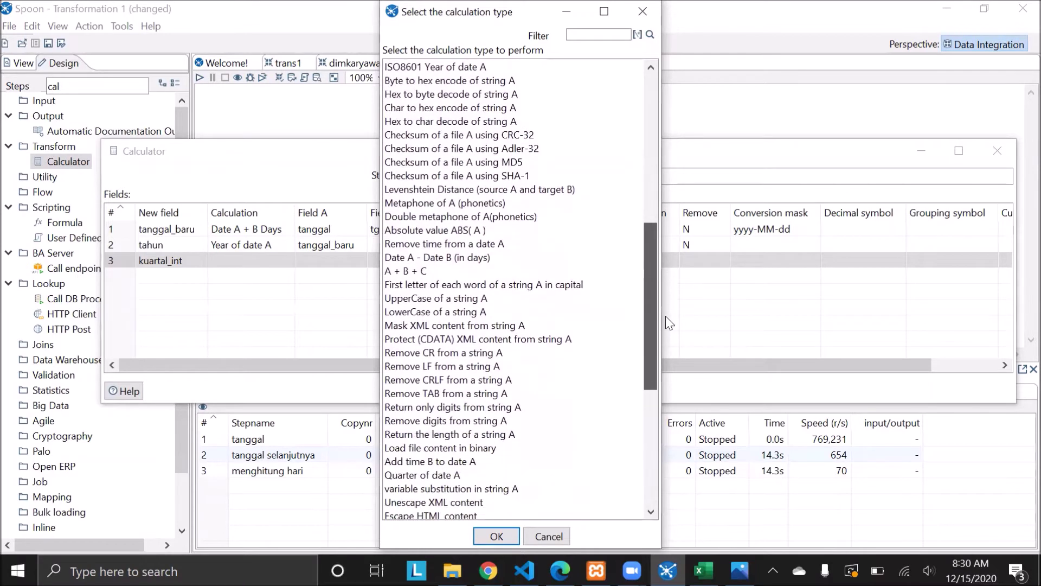
click(423, 475)
click(495, 536)
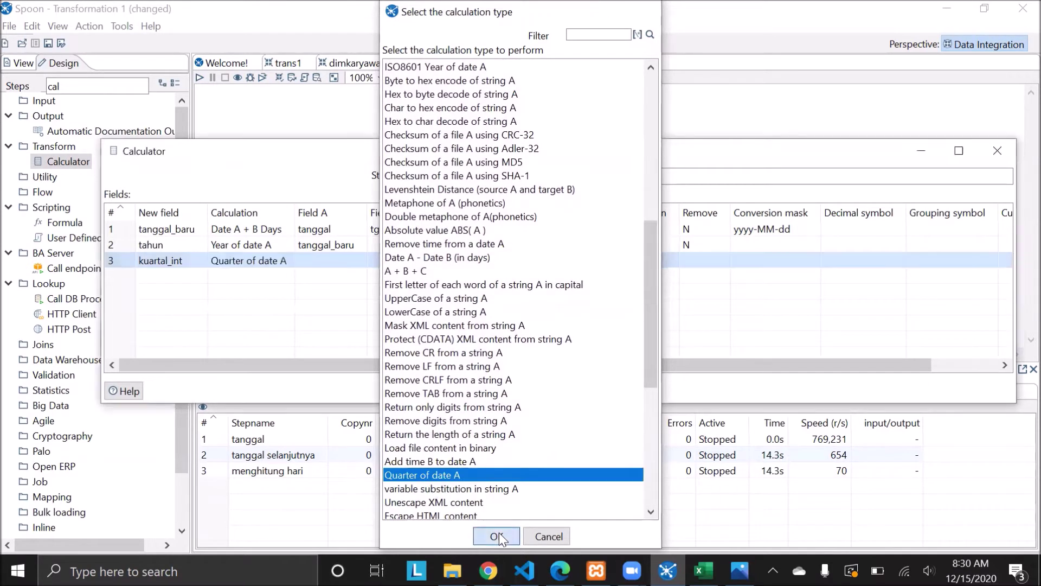
- Use tanggal_baru as Field A of kuartal_int and set its value type to Integer
click(326, 260)
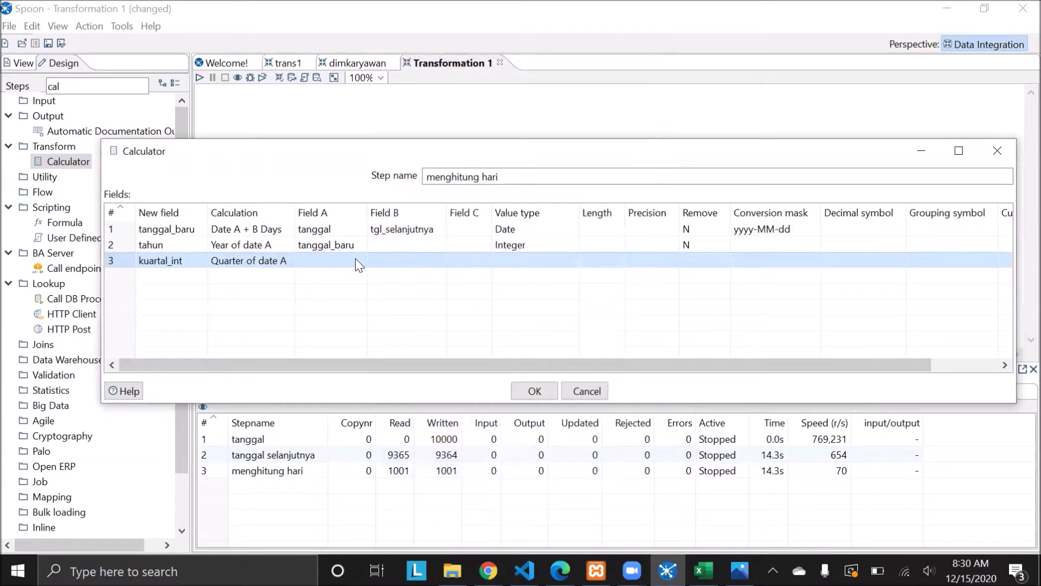
click(361, 260)
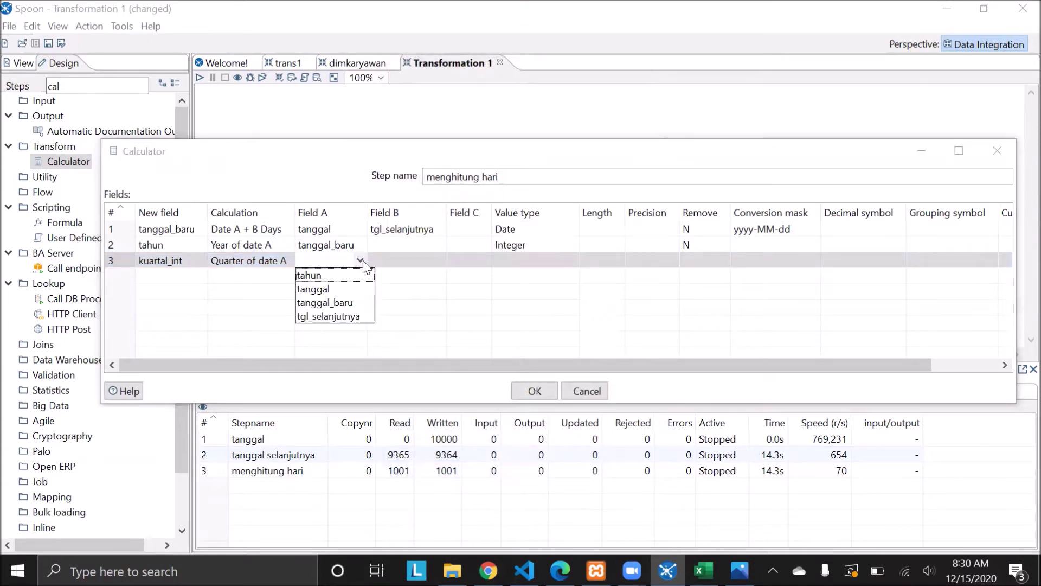
click(346, 303)
click(559, 262)
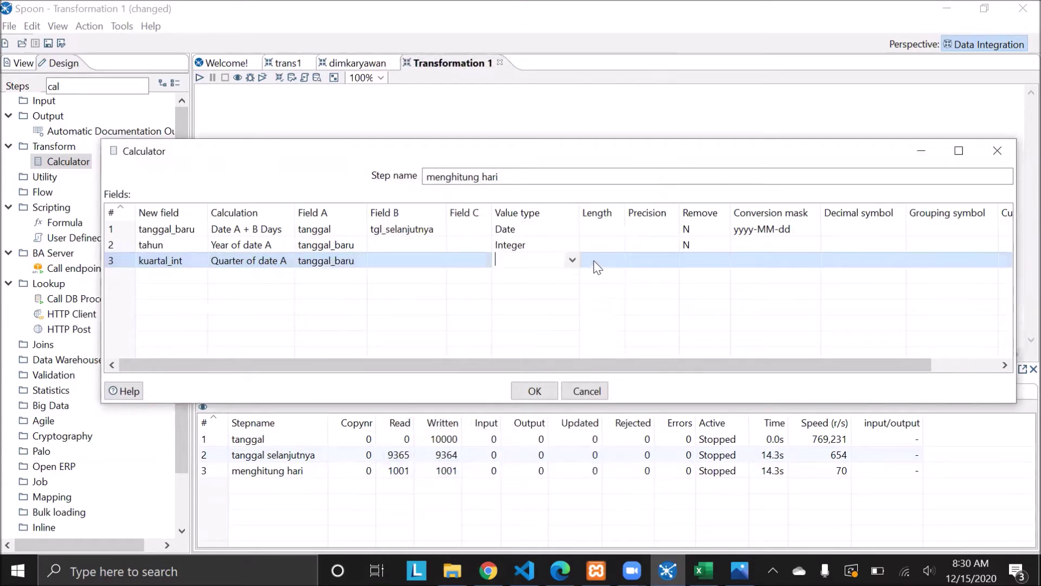
click(572, 260)
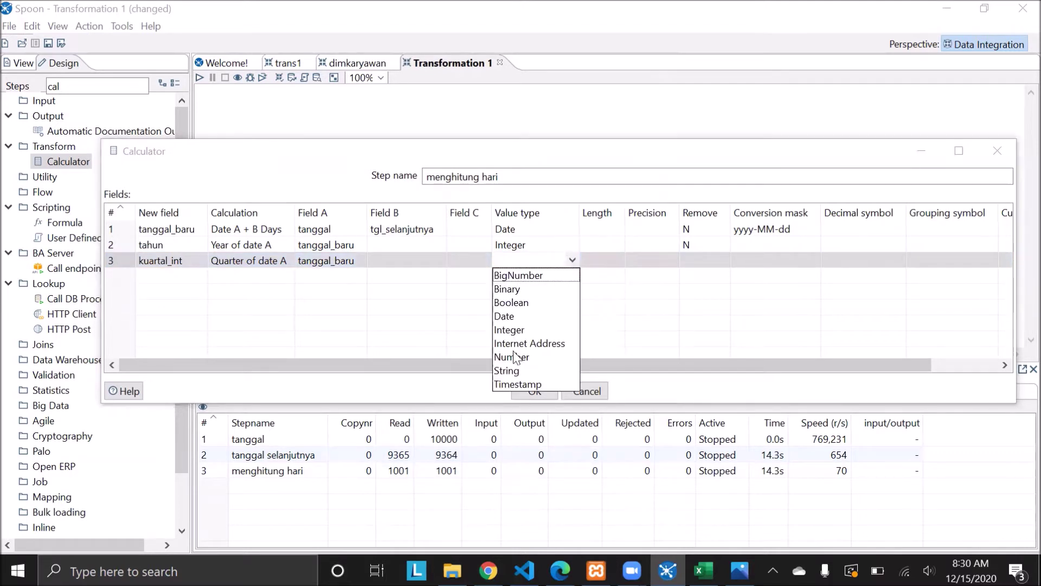
click(510, 331)
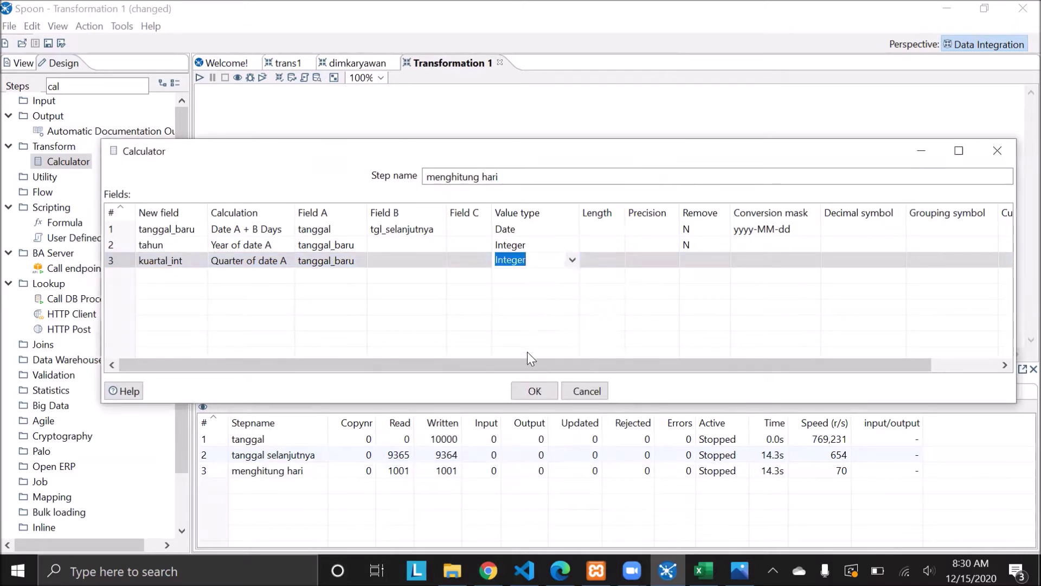
- Add a fourth calculated field named kuartal_const with the calculation Set field to constant value A
click(198, 278)
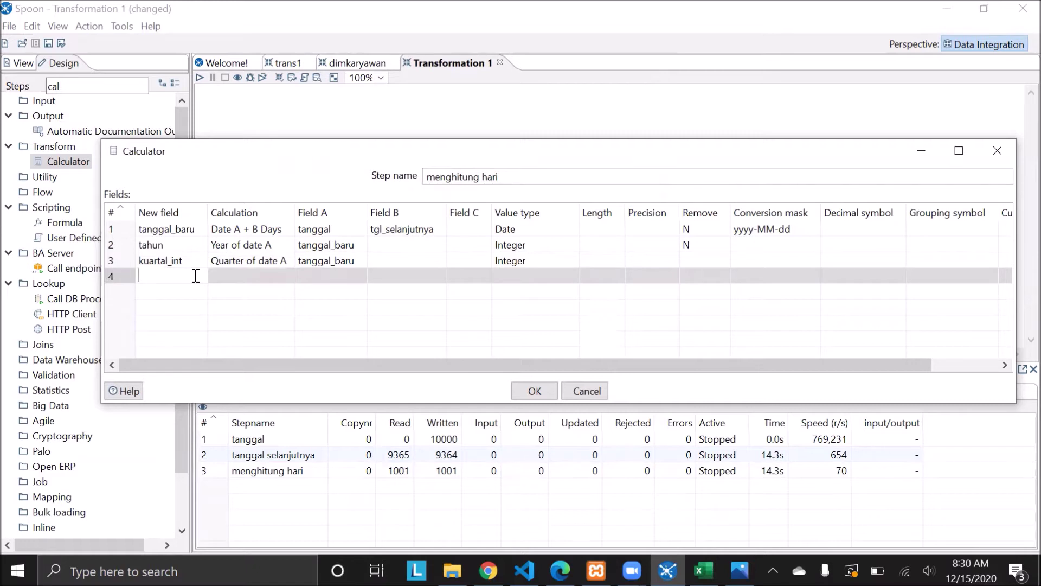
text(kuartal_const)
click(293, 279)
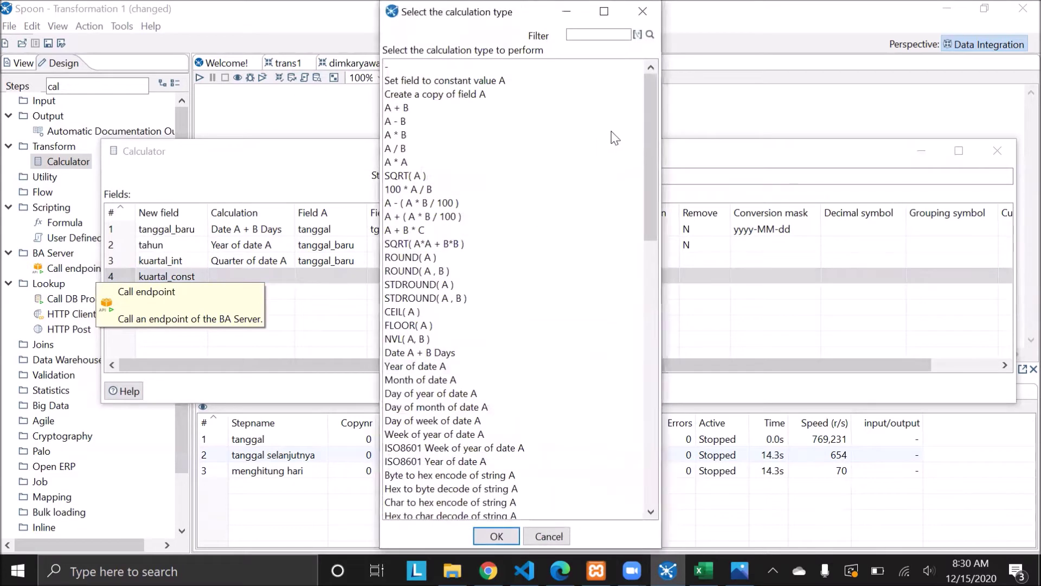
drag(649, 129, 662, 164)
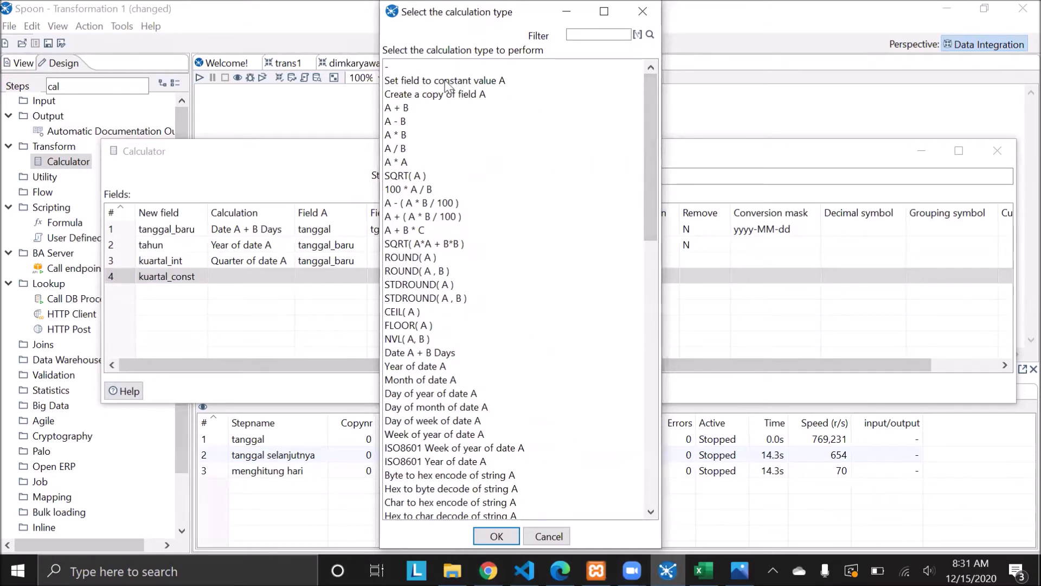
click(446, 82)
click(496, 533)
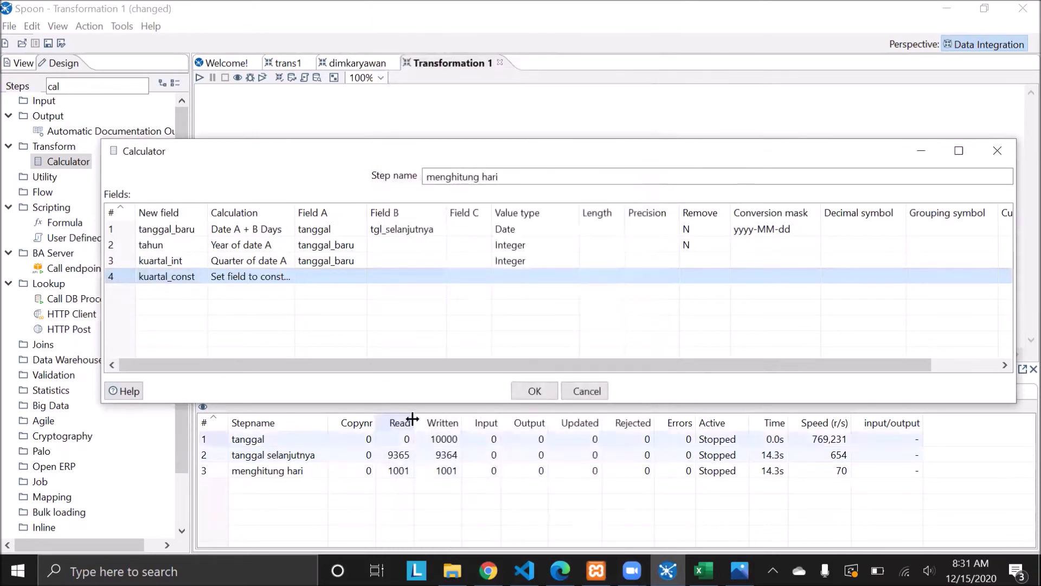
- Enter Q as Field A of kuartal_const, set its value type to Integer, and accept the Calculator settings
click(341, 279)
text(Q)
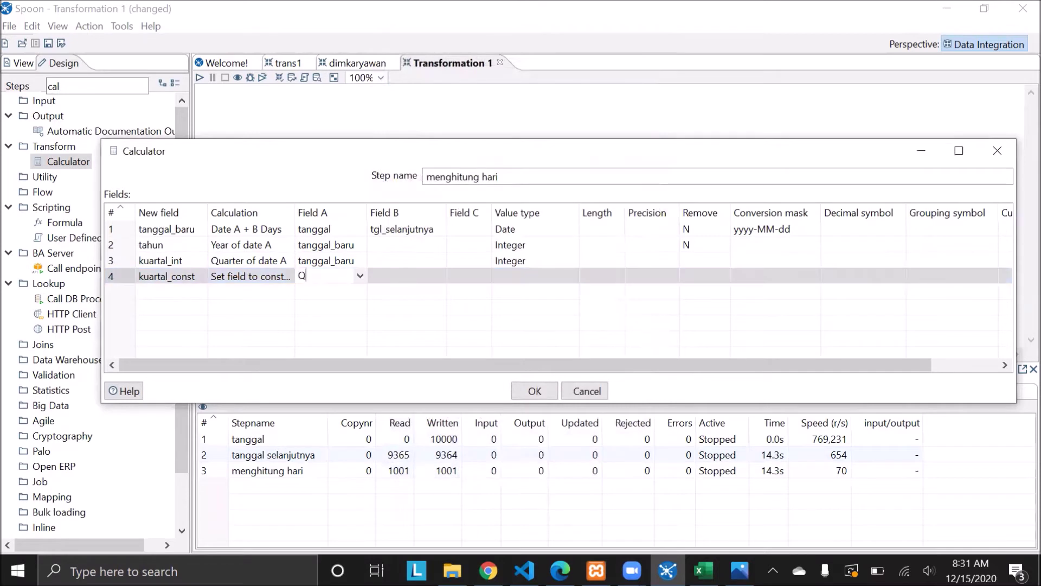
click(553, 280)
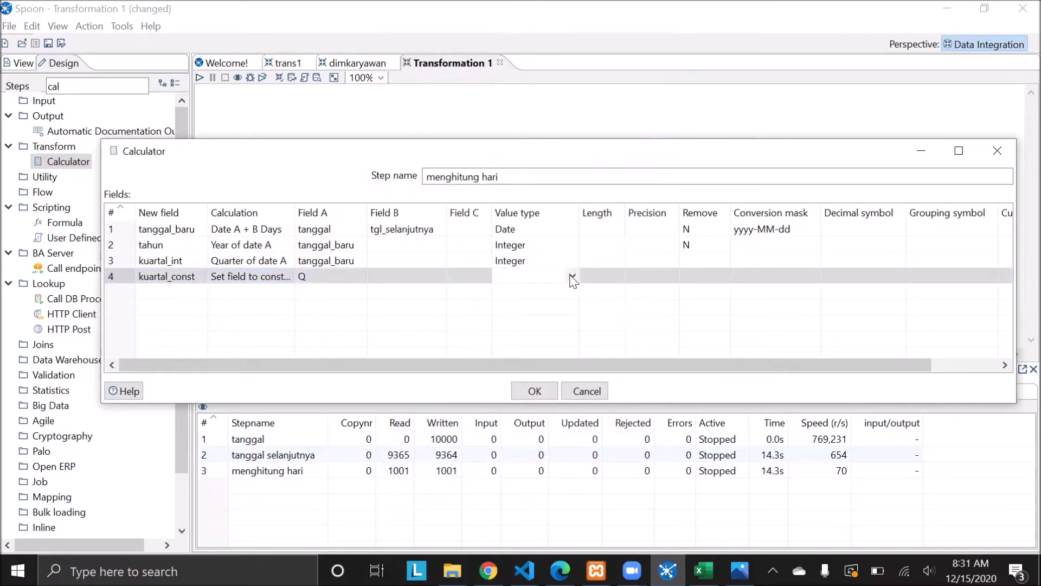
click(573, 278)
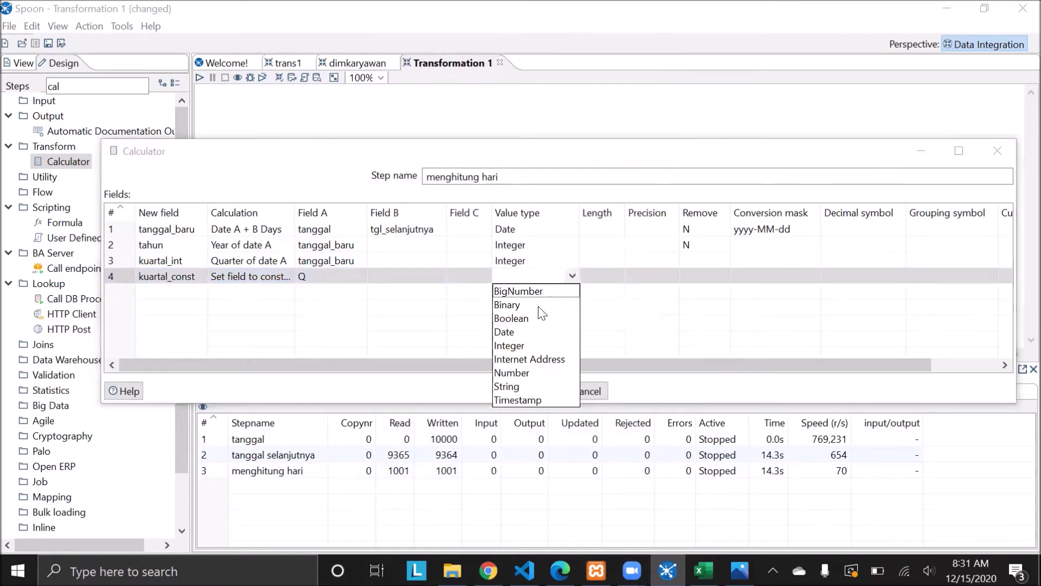
click(515, 349)
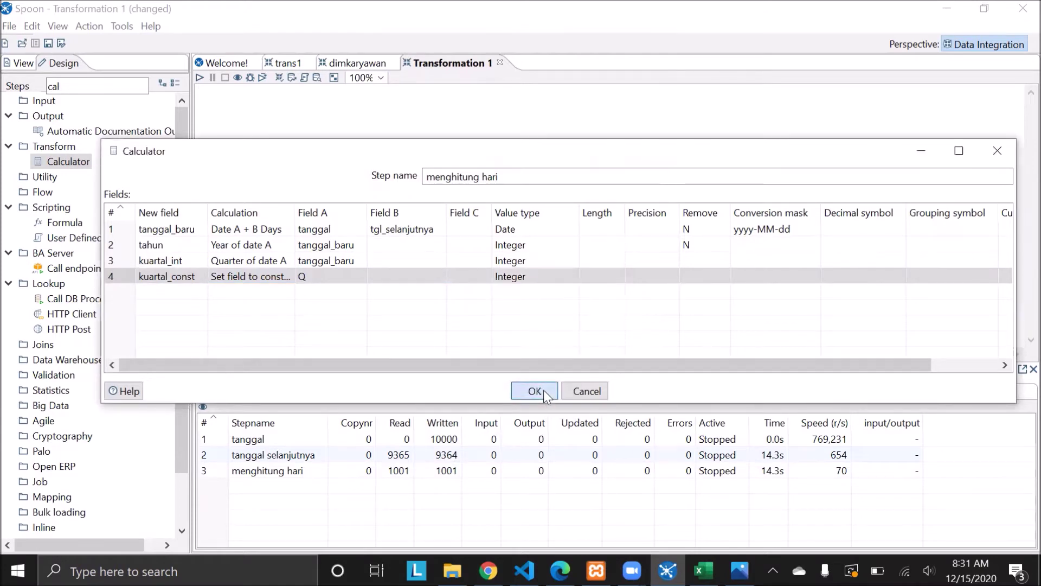
click(543, 390)
- Try to preview the menghitung hari rows, close the preview dialogs, and read the step's error details
right_click(611, 183)
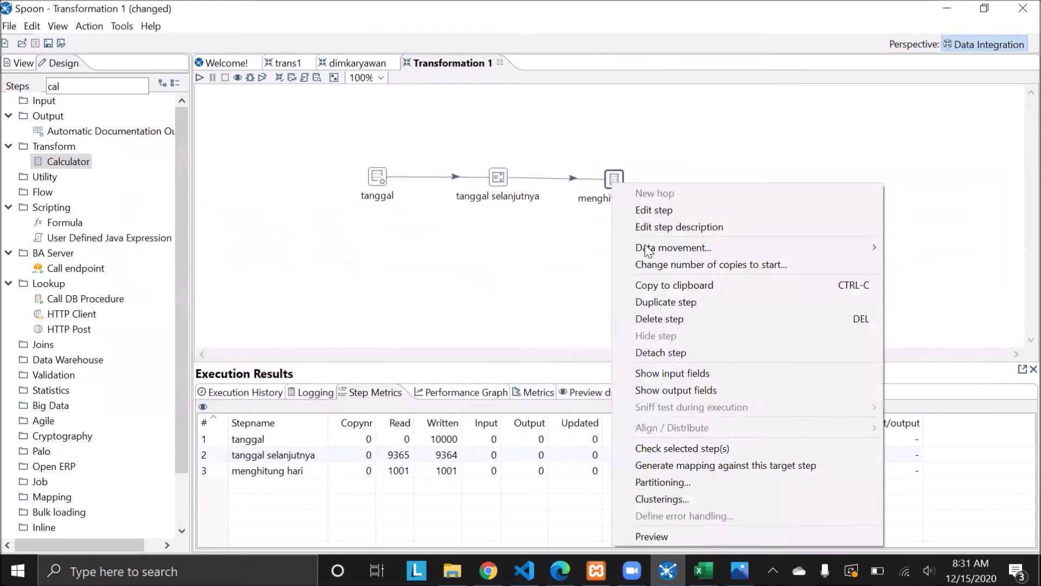
click(675, 531)
click(451, 360)
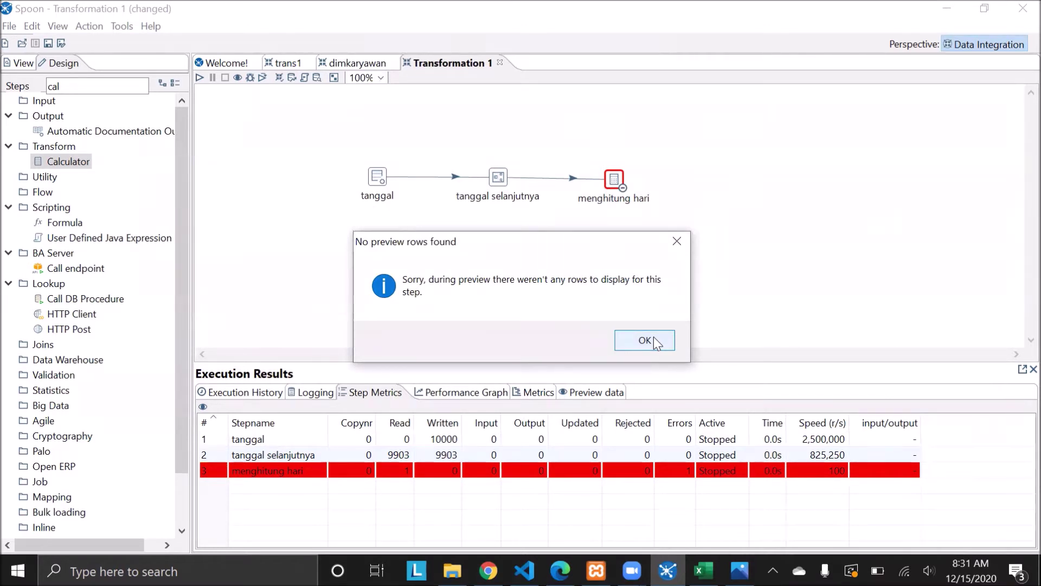
click(653, 337)
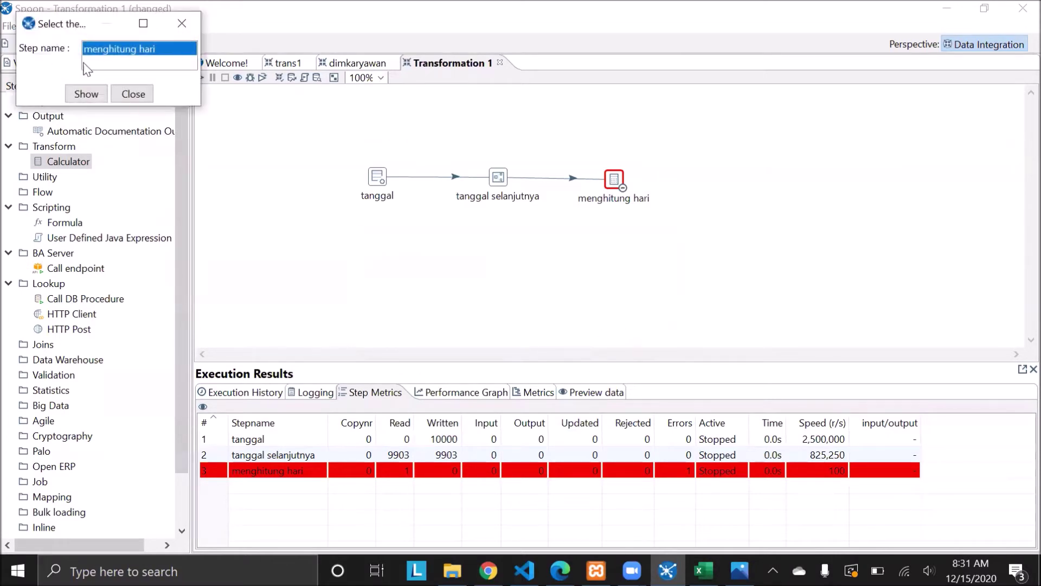
click(138, 100)
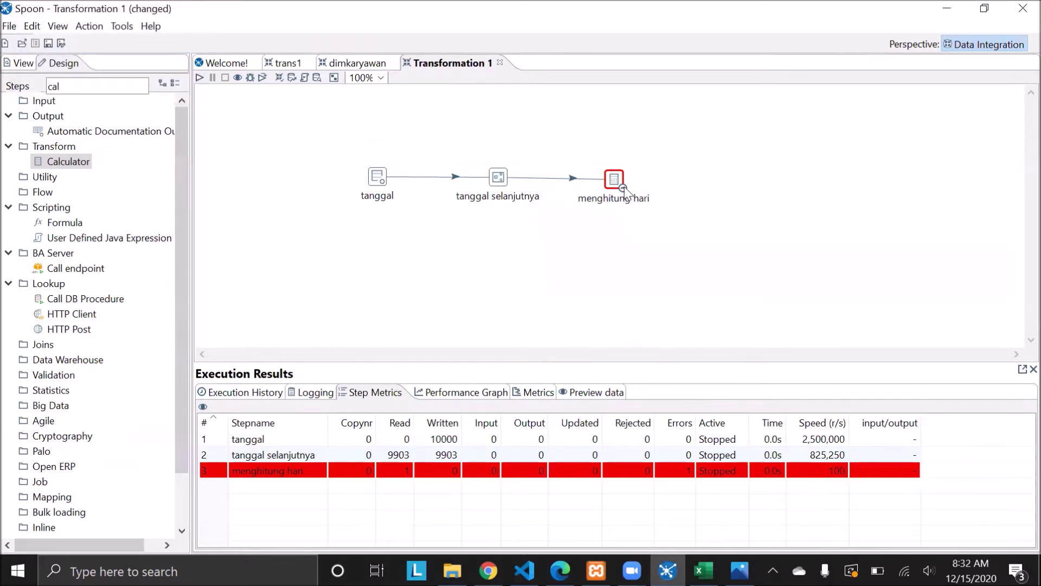
mouse_move(624, 187)
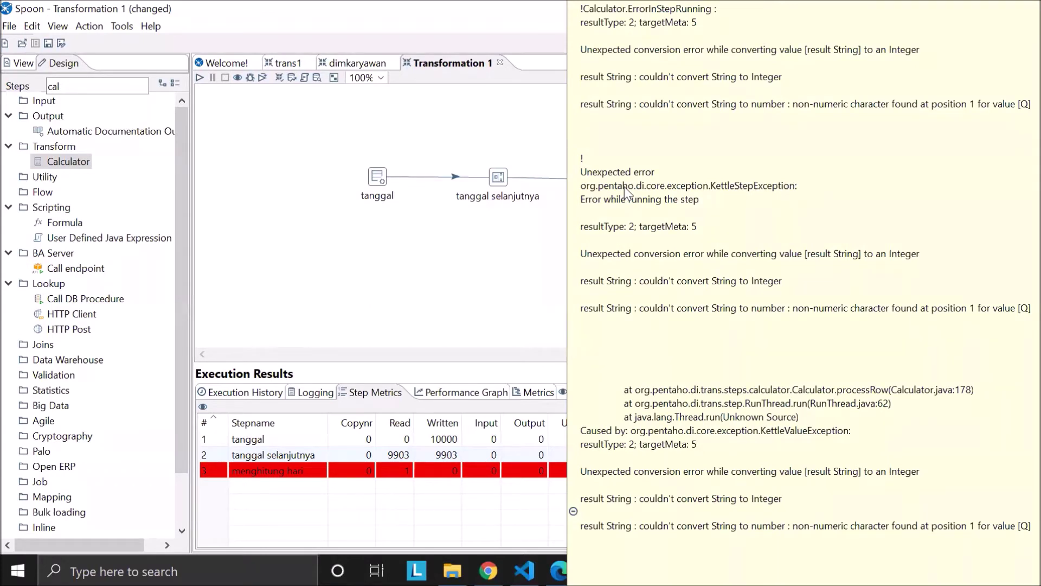
click(642, 177)
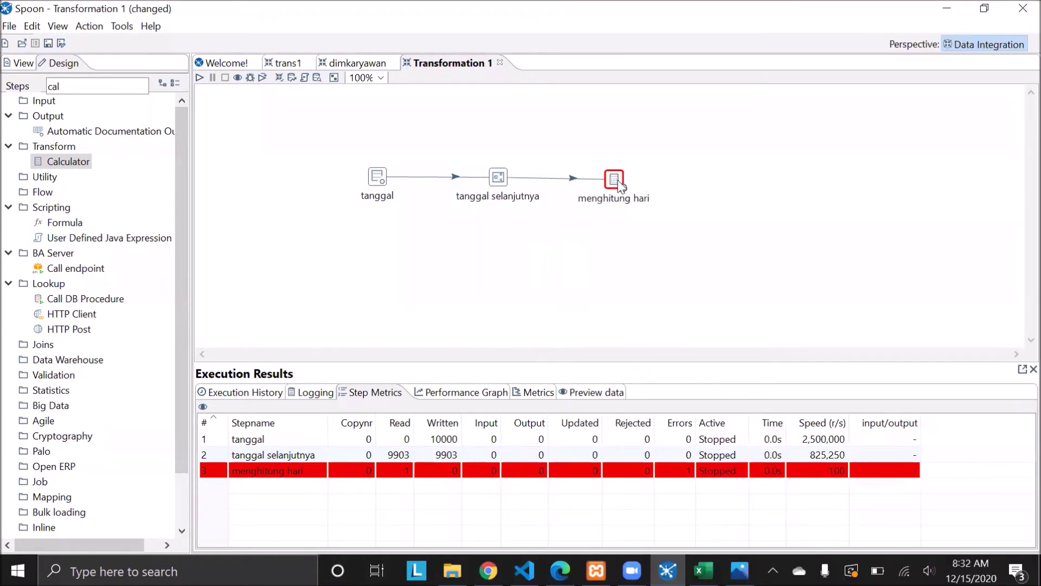
- Reopen the menghitung hari settings, set the value type of kuartal_const to String, and accept the change
double_click(616, 181)
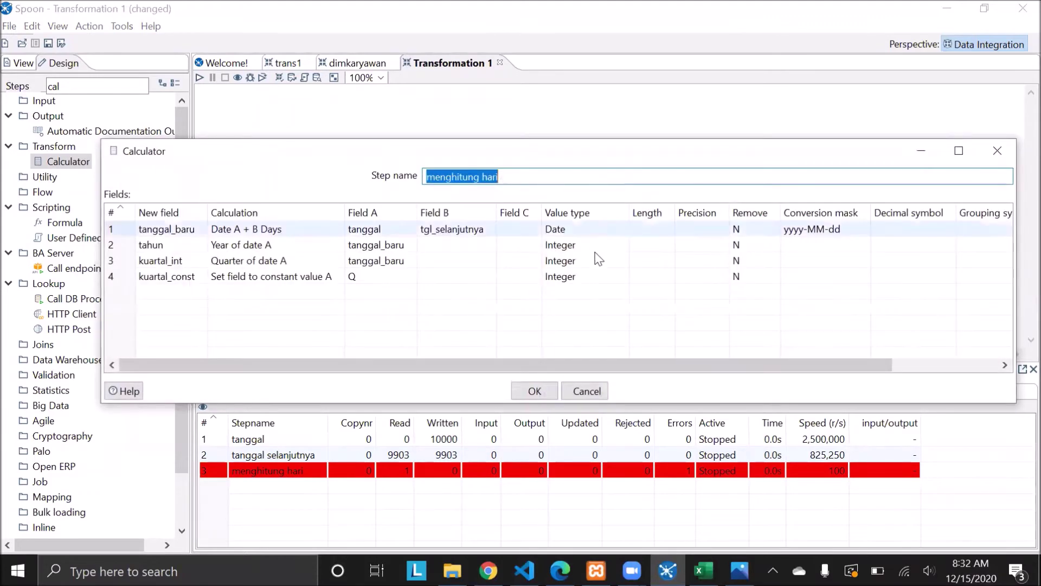
click(607, 276)
click(622, 276)
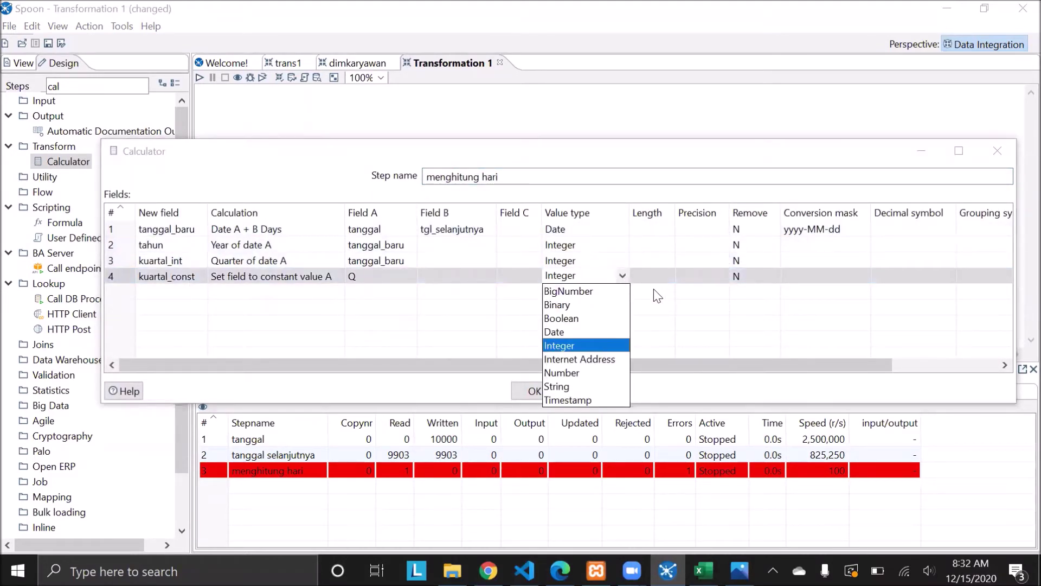
click(572, 387)
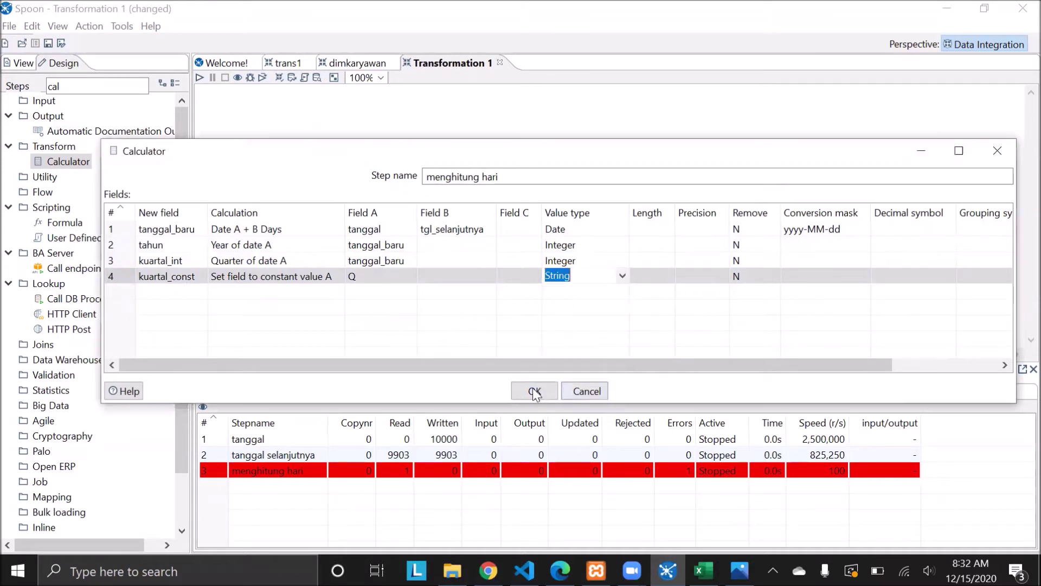
click(534, 391)
- Preview the menghitung hari rows to examine the kuartal_const column, close the preview, and stop the paused transformation
right_click(617, 167)
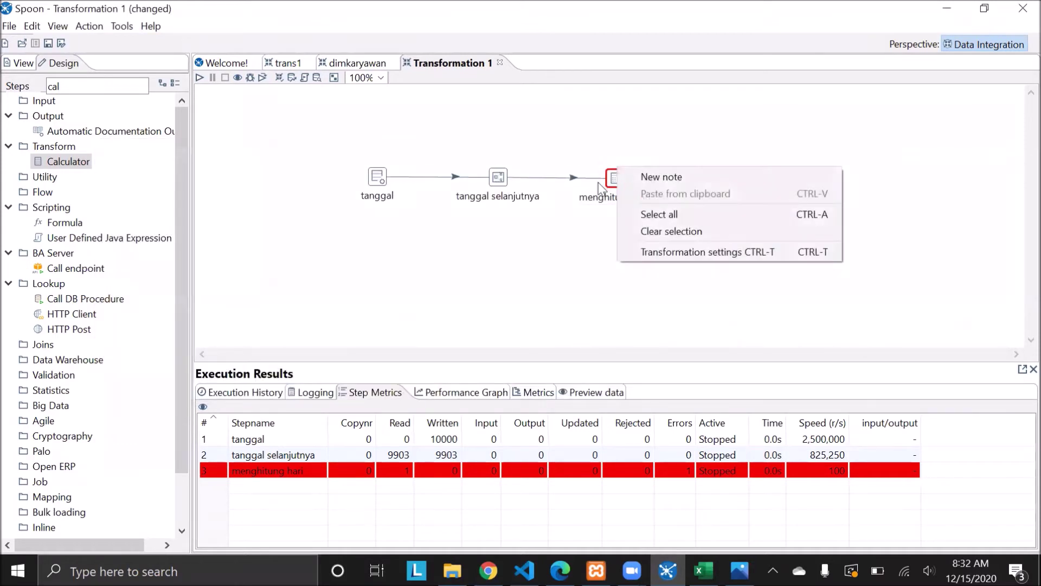
click(609, 206)
right_click(616, 180)
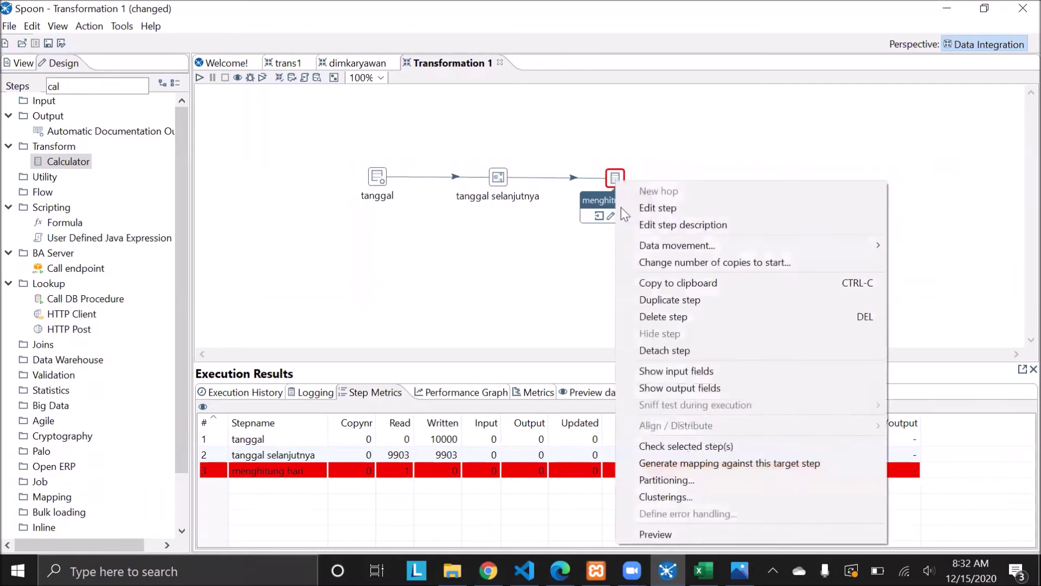
click(672, 529)
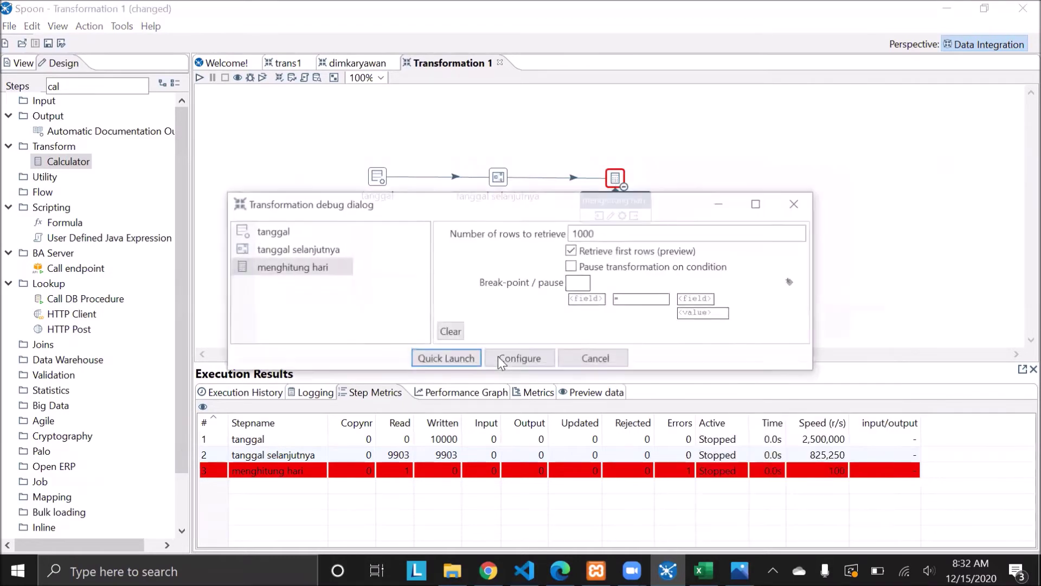
click(453, 362)
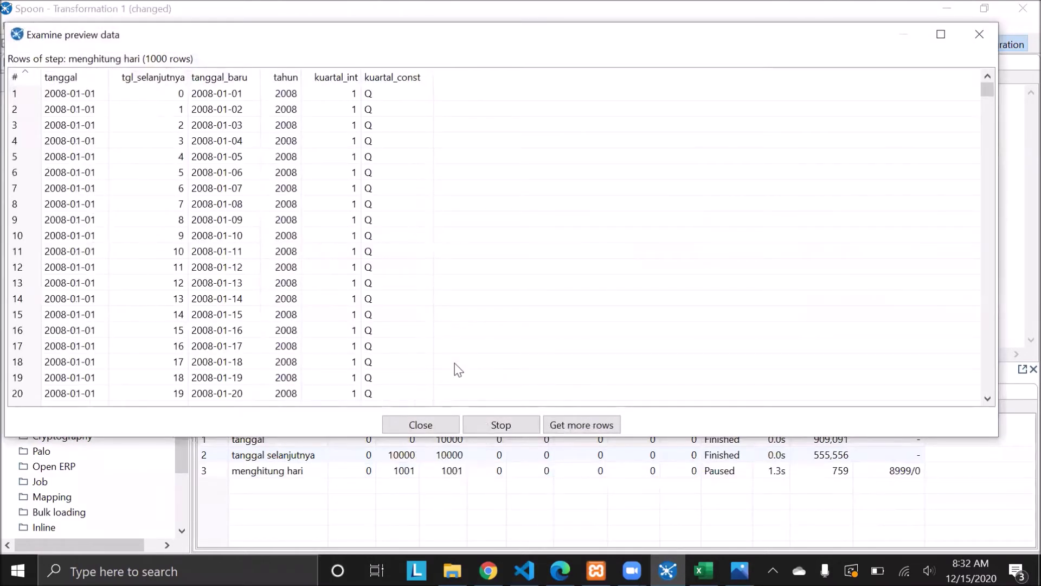
mouse_move(988, 89)
mouse_down()
mouse_move(999, 391)
mouse_move(990, 89)
mouse_up()
click(980, 34)
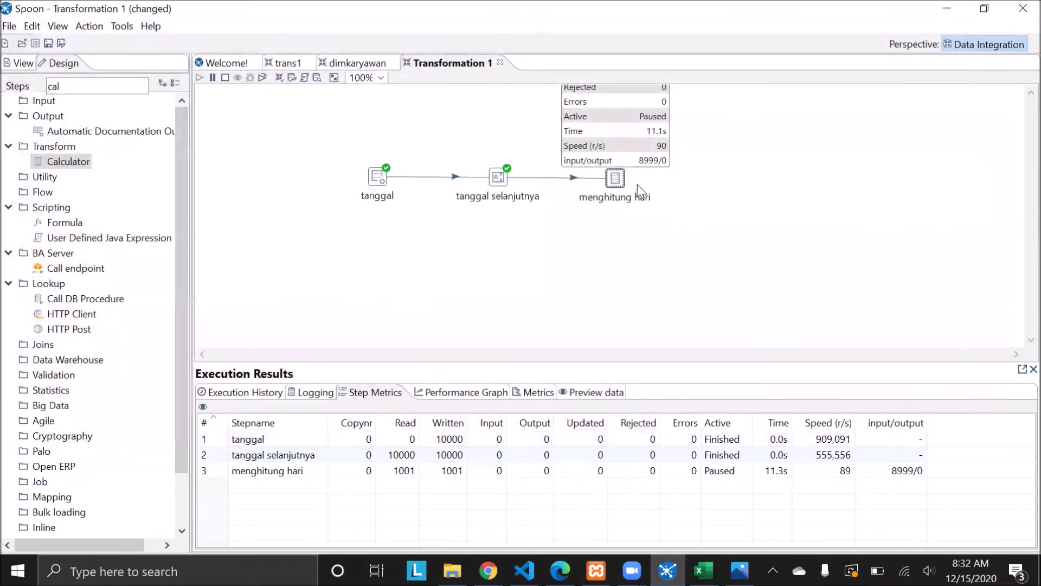
click(225, 77)
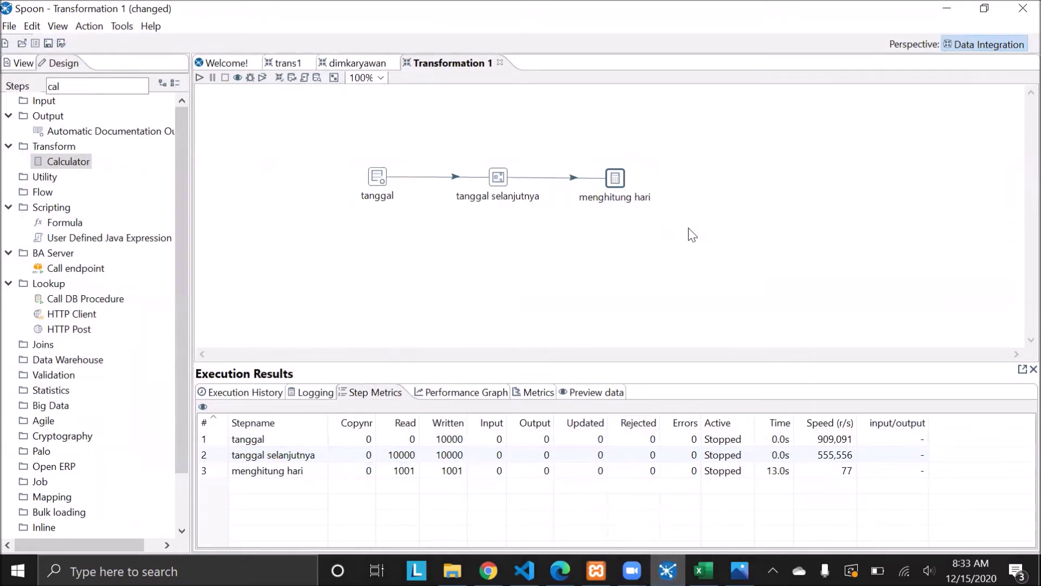
- Reopen the menghitung hari settings and add a fifth calculated field named kuratal with the calculation A + B
double_click(619, 179)
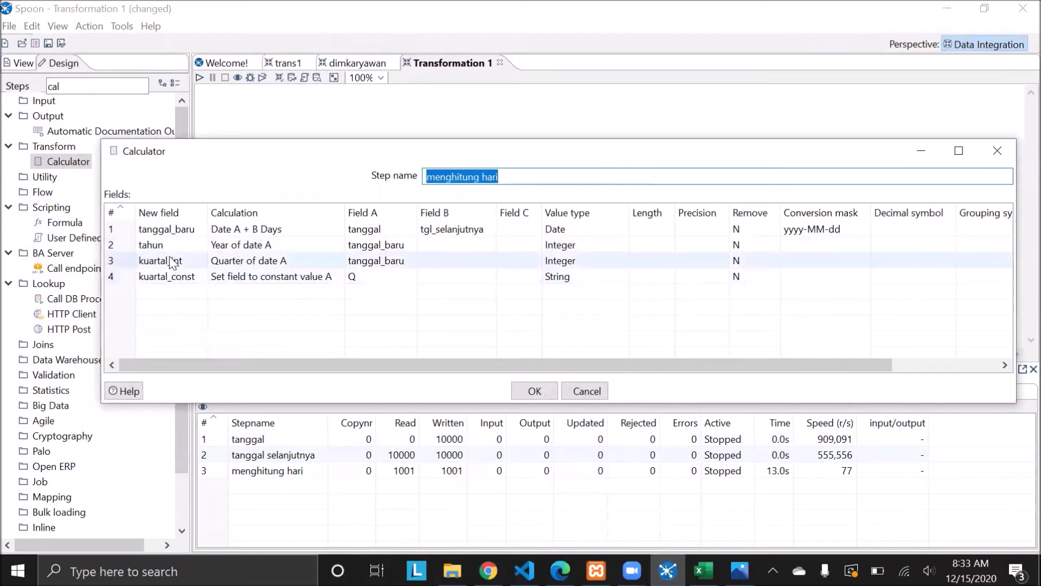
click(183, 292)
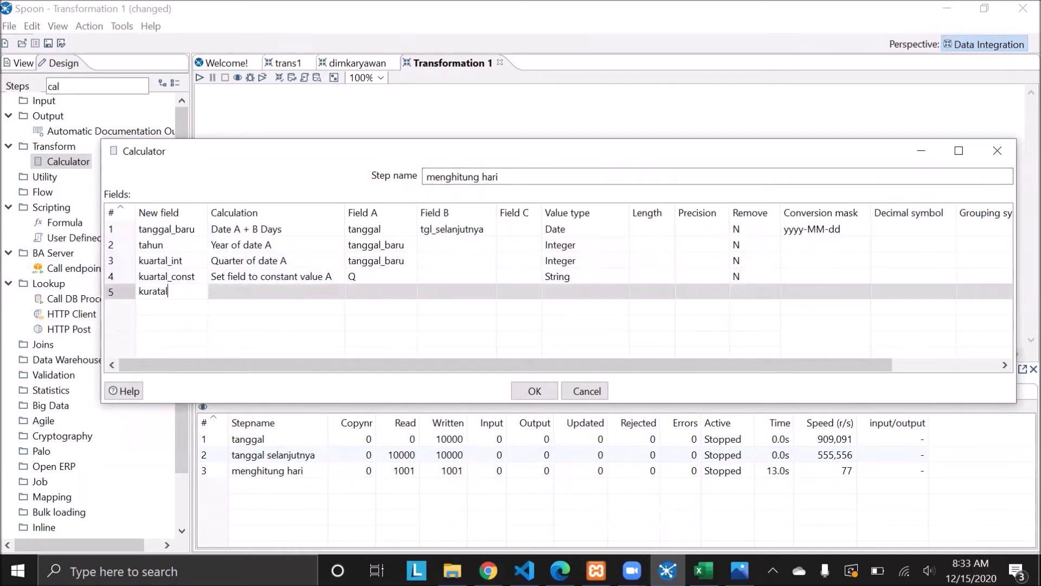
click(326, 293)
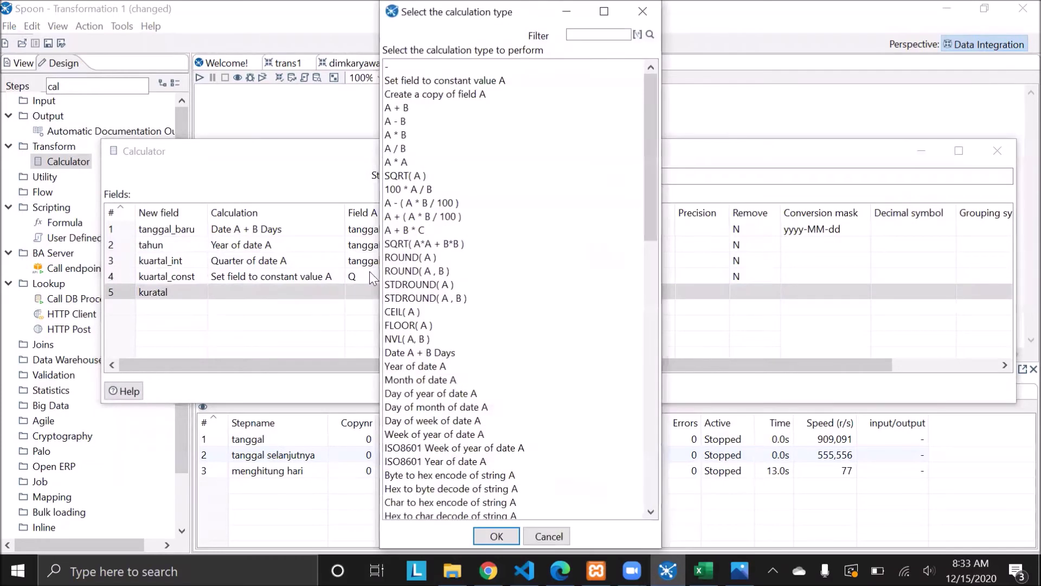
click(404, 109)
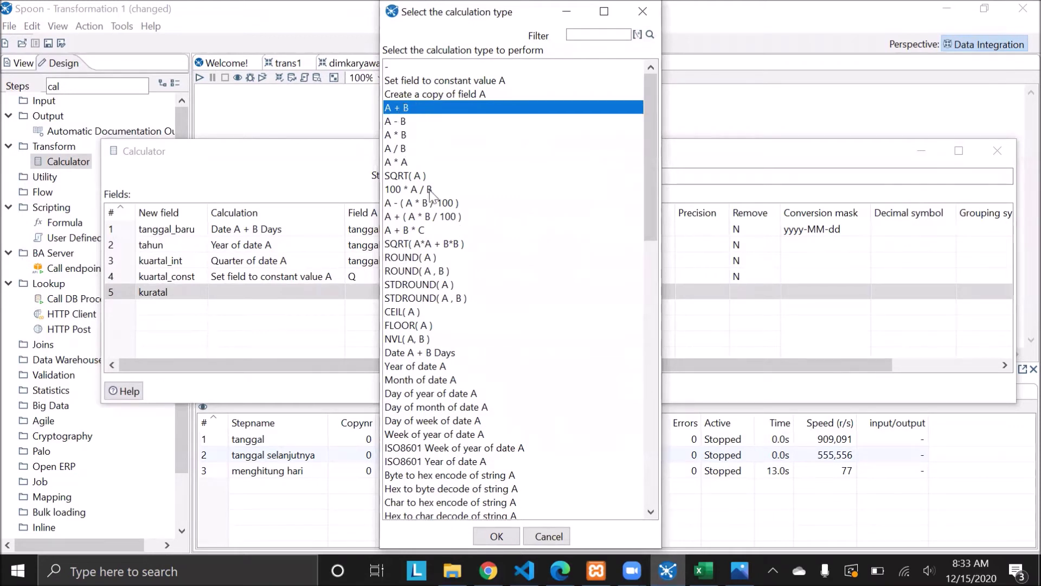
click(498, 537)
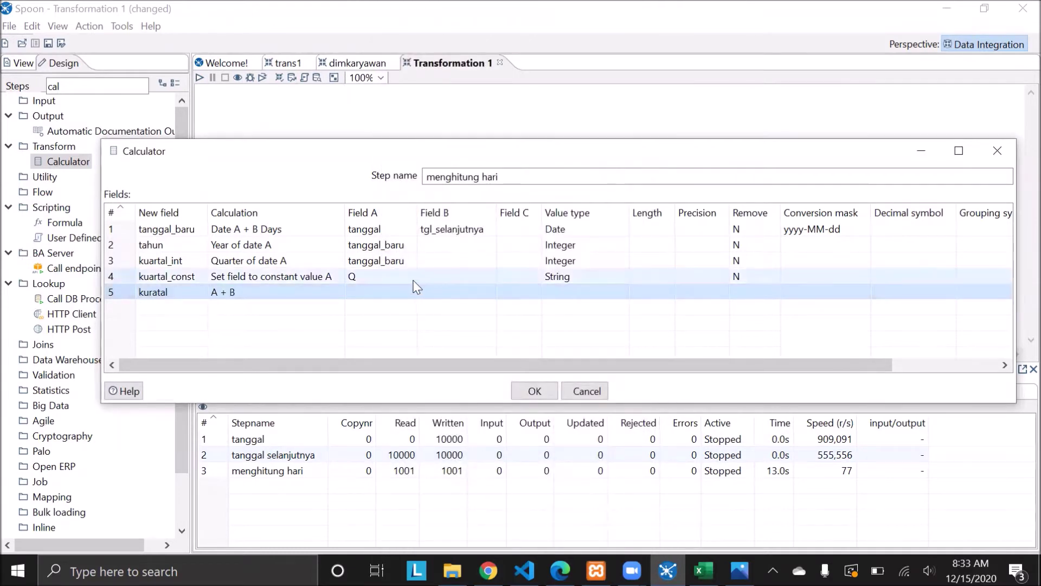
- Set Field A of kuratal to kuartal_const and Field B to kuartal_int, and accept the Calculator settings
click(412, 294)
click(410, 293)
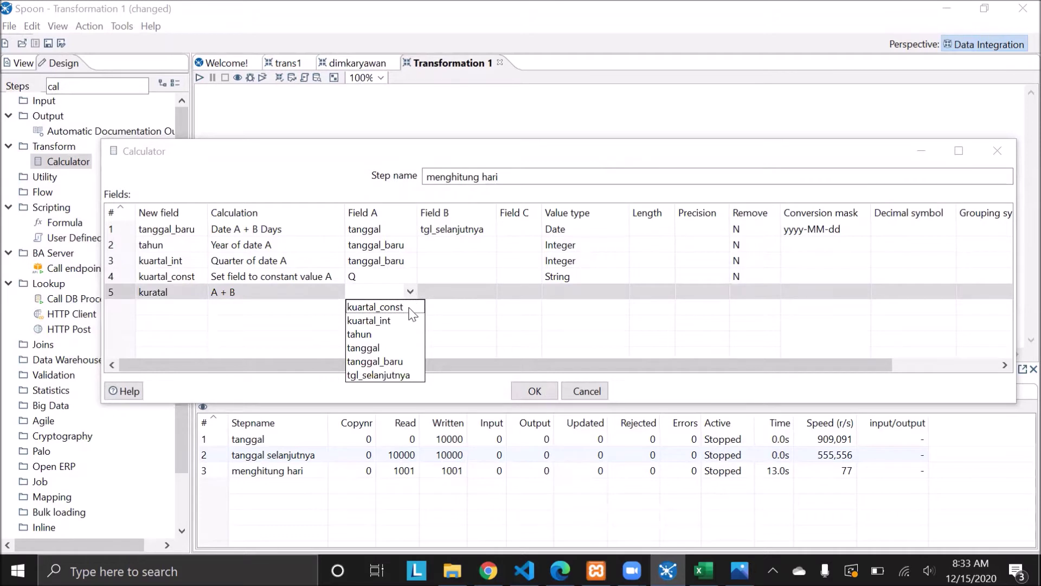
click(411, 307)
click(488, 293)
click(489, 293)
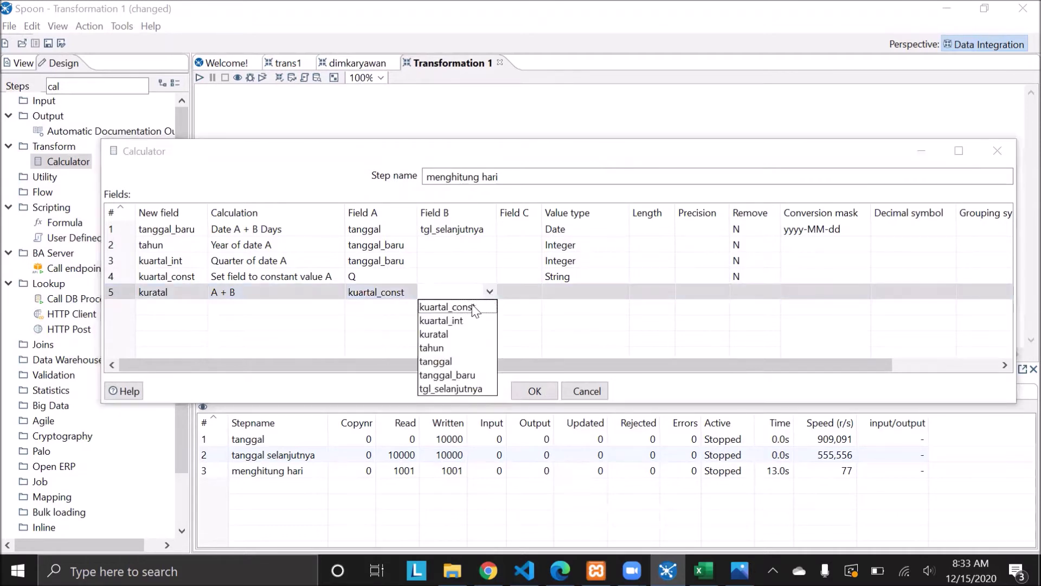
click(457, 321)
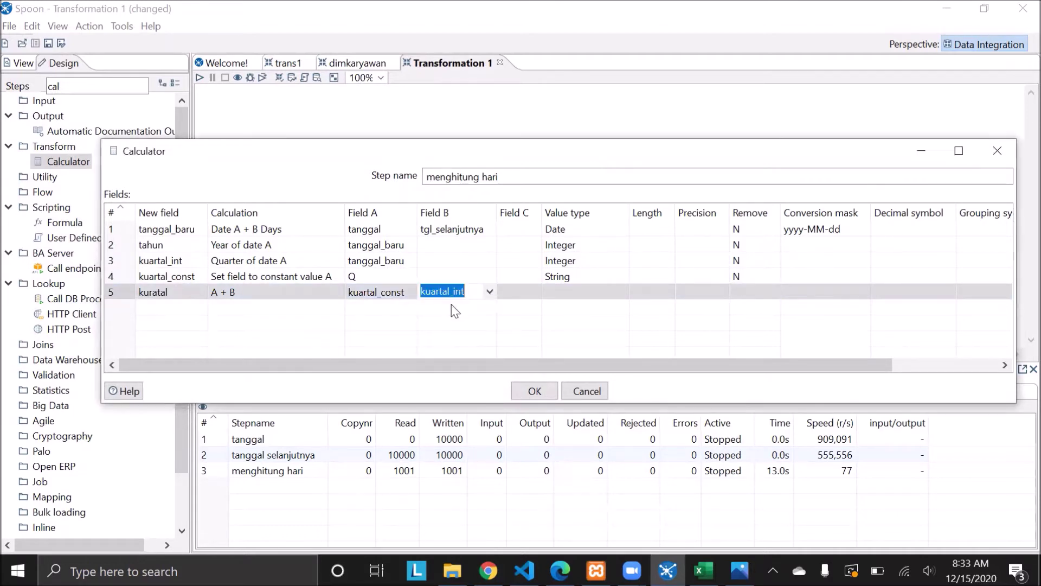
click(536, 391)
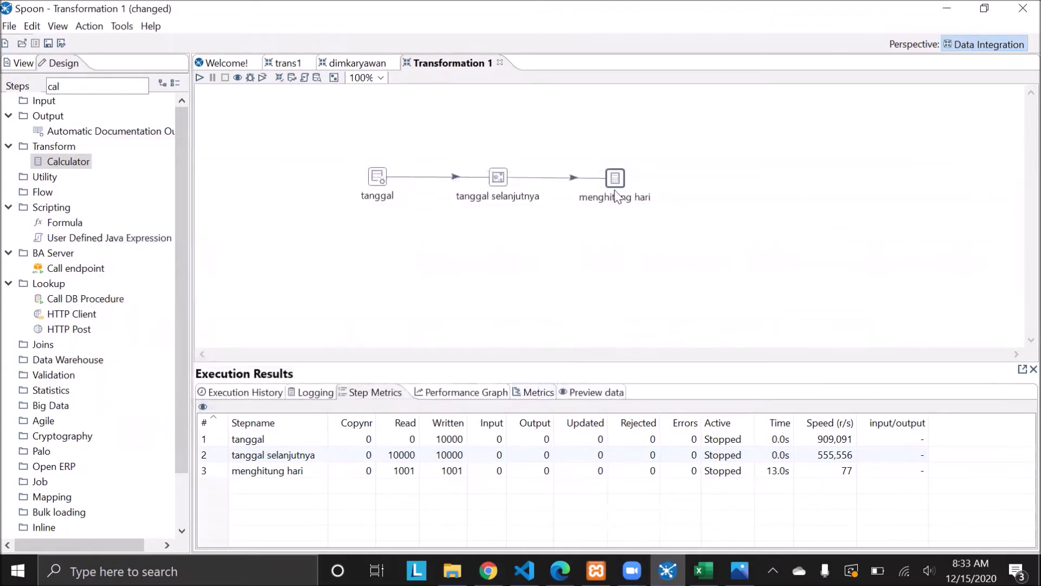
- Try to preview the menghitung hari rows with the kuratal field, read the step's error details, and close the preview dialogs
right_click(614, 185)
click(659, 540)
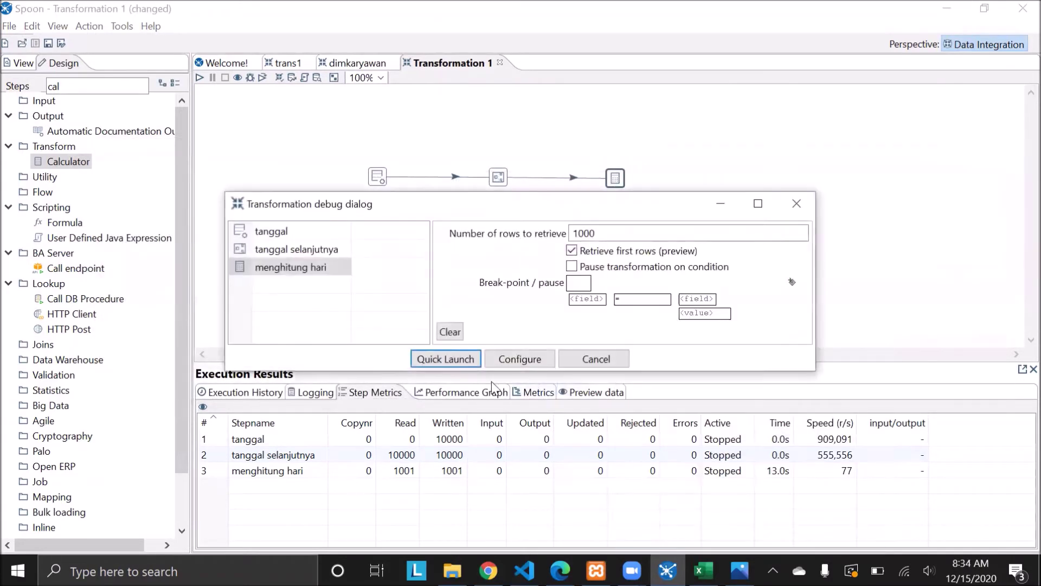
click(467, 362)
click(641, 341)
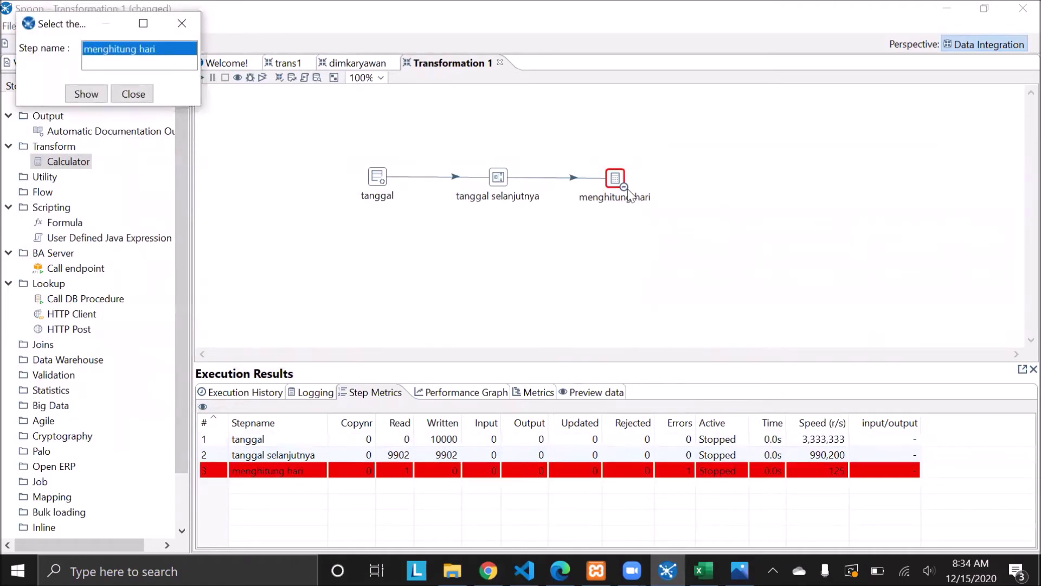
mouse_move(627, 189)
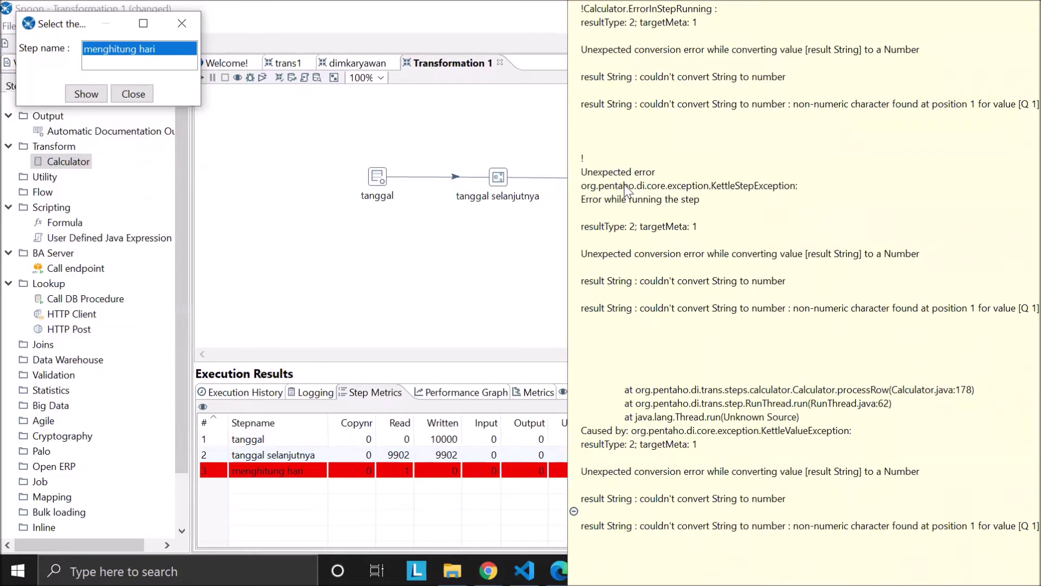
click(147, 91)
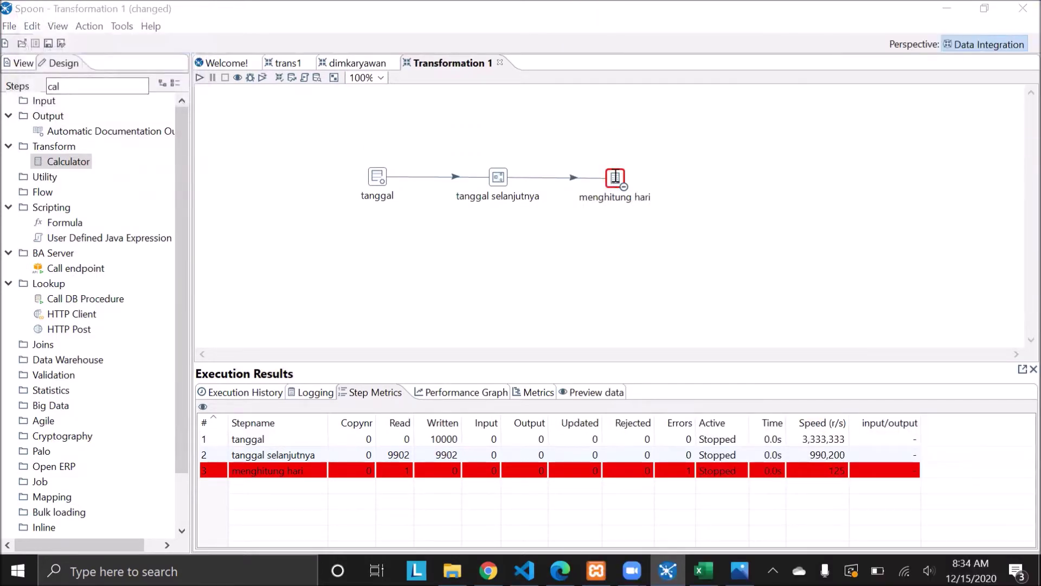
- Set the value type of kuratal to String in the menghitung hari settings and accept the change
double_click(616, 176)
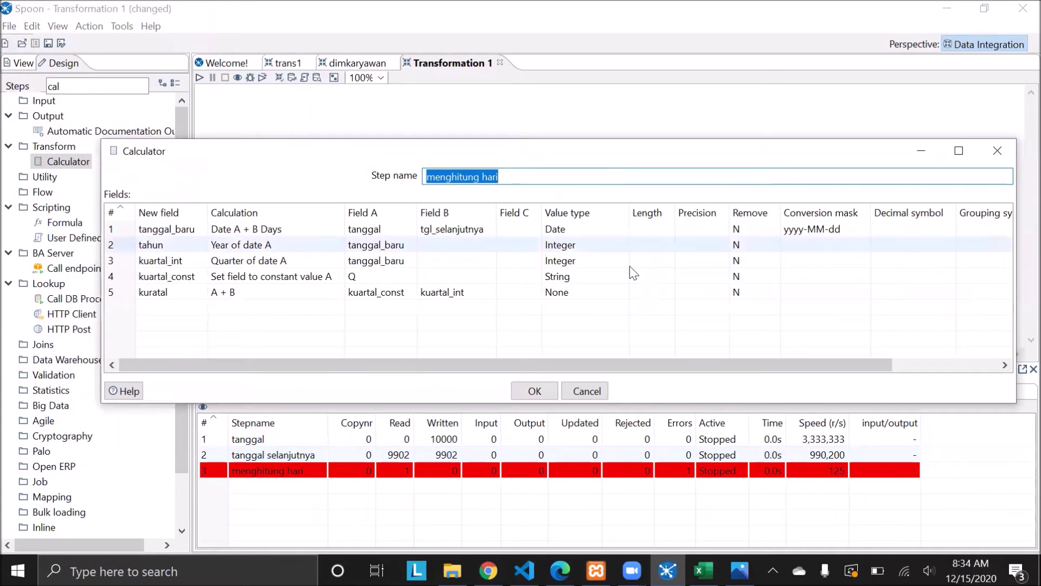
click(624, 294)
click(622, 292)
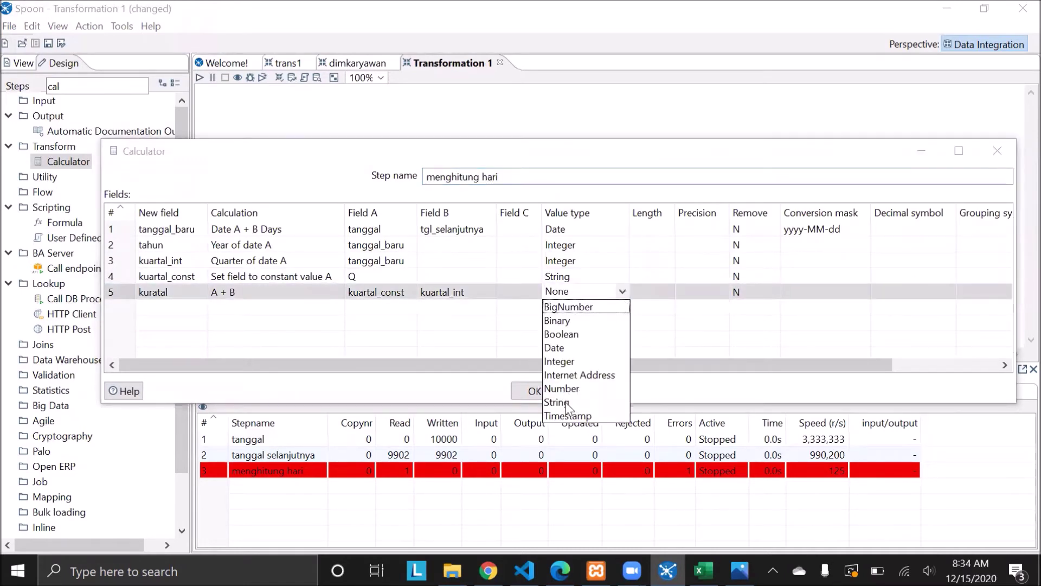
click(569, 402)
click(532, 390)
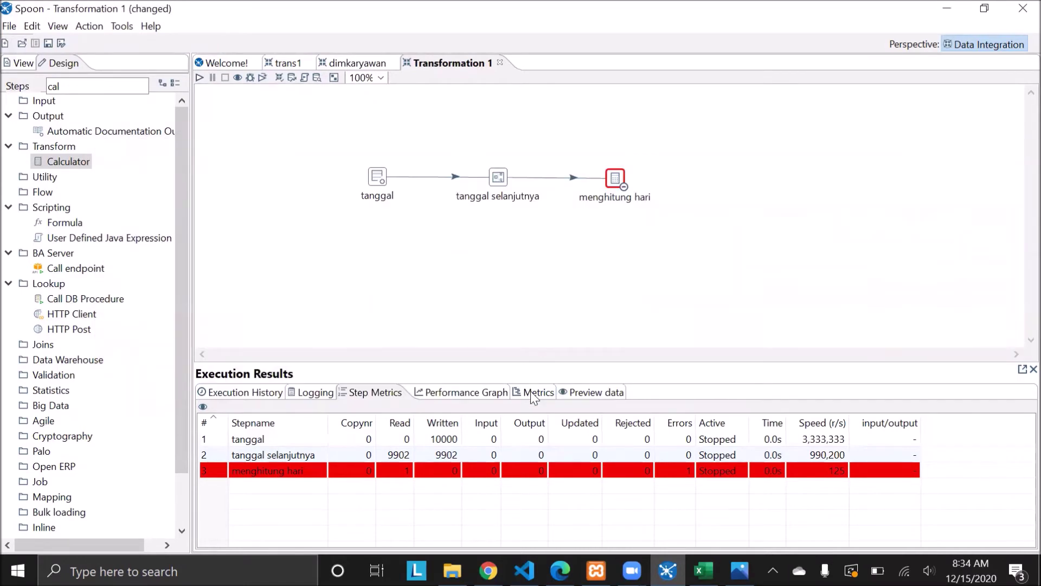
- Preview the menghitung hari rows, examine how the kuratal values follow the dates through the year, and stop the preview
right_click(617, 182)
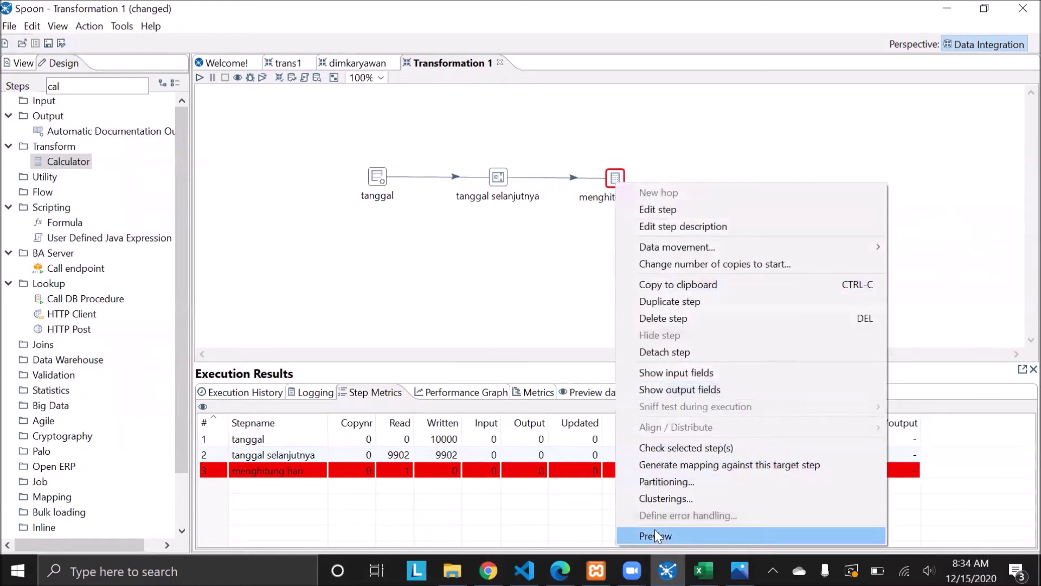
click(655, 535)
click(462, 360)
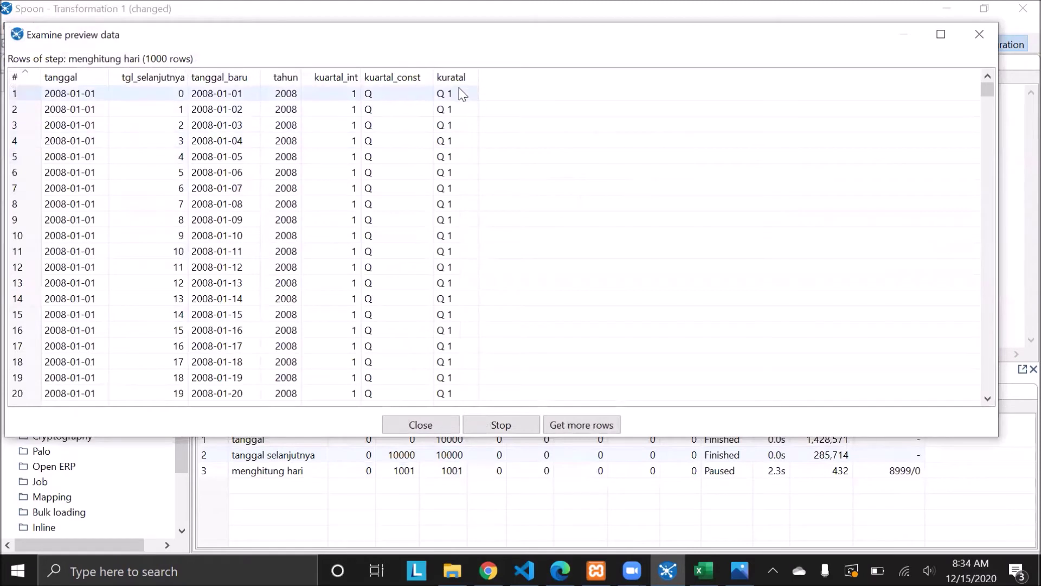
scroll(461, 291, down, 20)
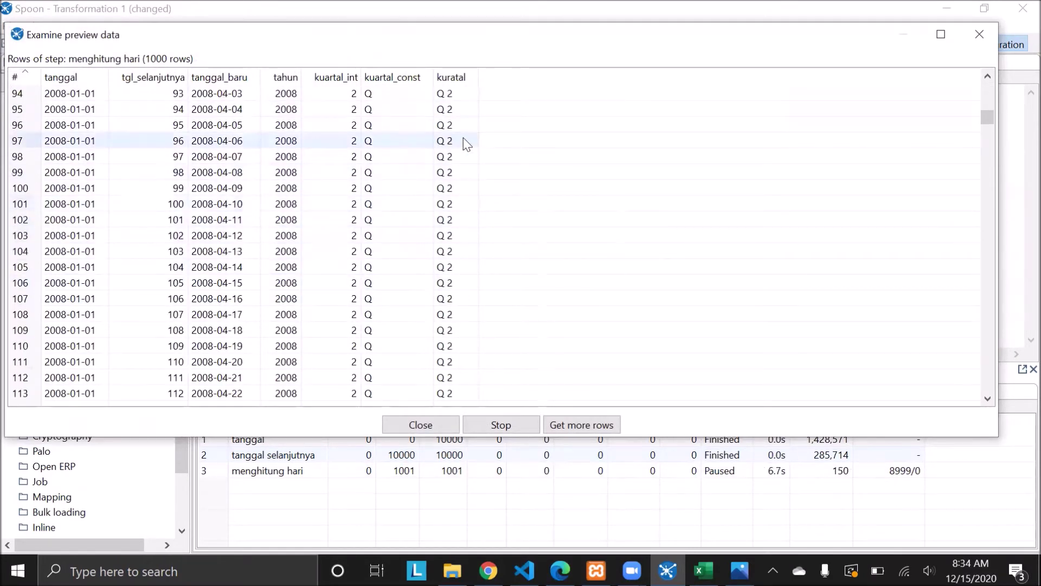
scroll(472, 190, up, 3)
scroll(472, 292, up, 6)
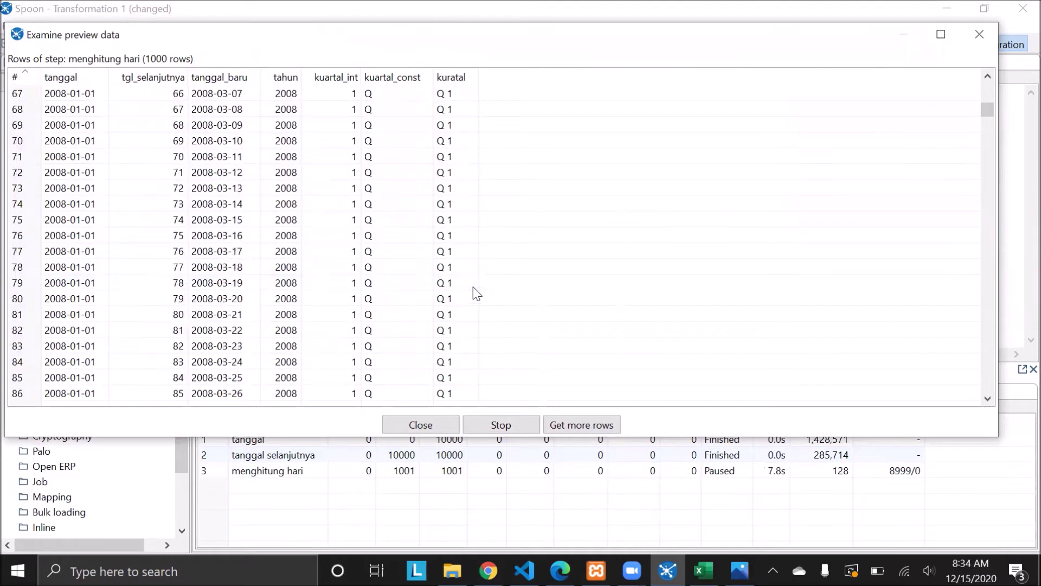
scroll(472, 288, down, 6)
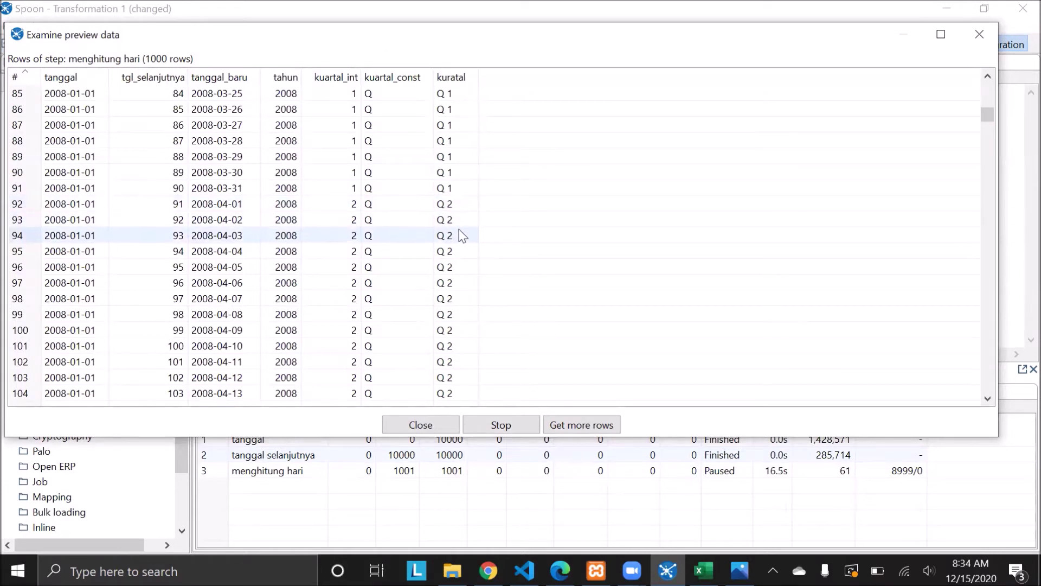
scroll(465, 279, down, 2)
scroll(466, 281, down, 7)
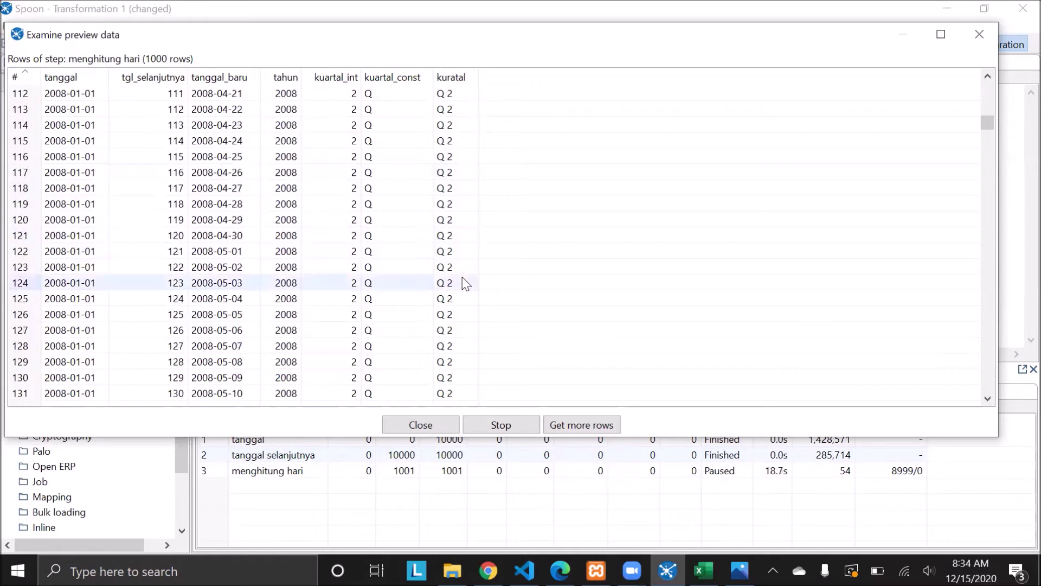
scroll(469, 366, down, 4)
scroll(466, 362, down, 3)
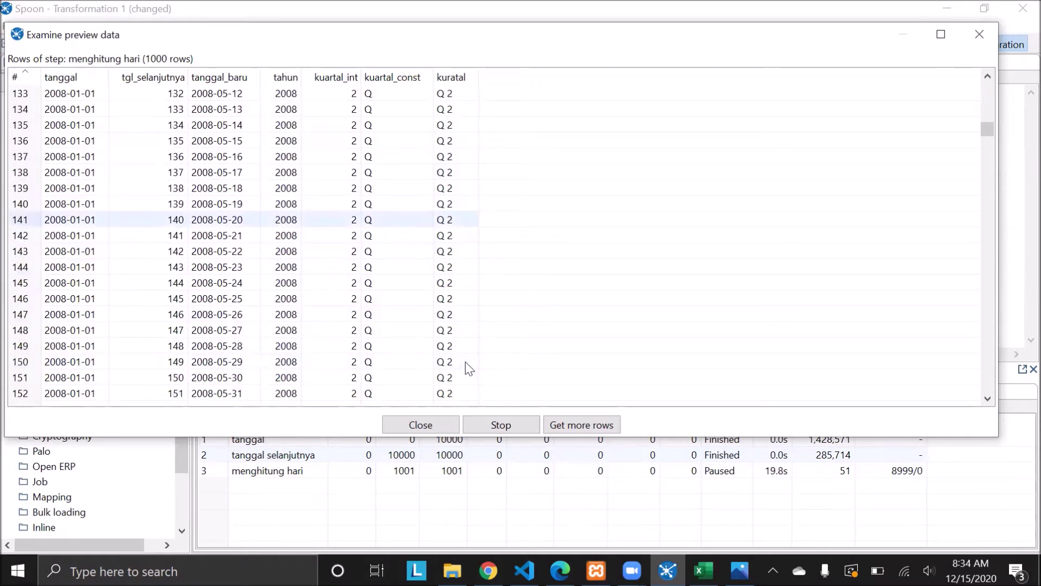
scroll(466, 362, down, 4)
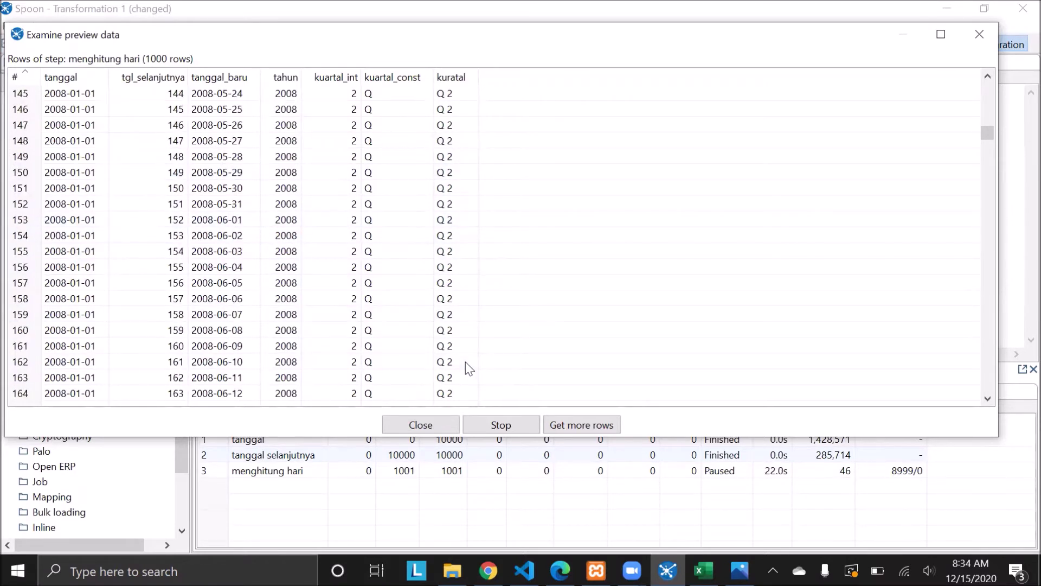
scroll(466, 363, down, 5)
scroll(465, 363, down, 9)
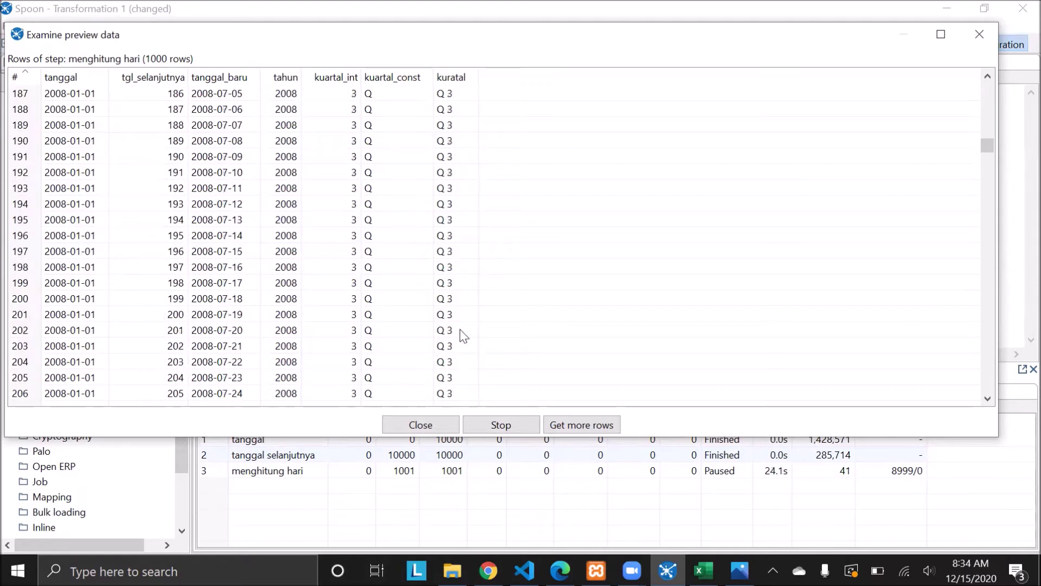
scroll(464, 303, down, 13)
scroll(467, 314, down, 11)
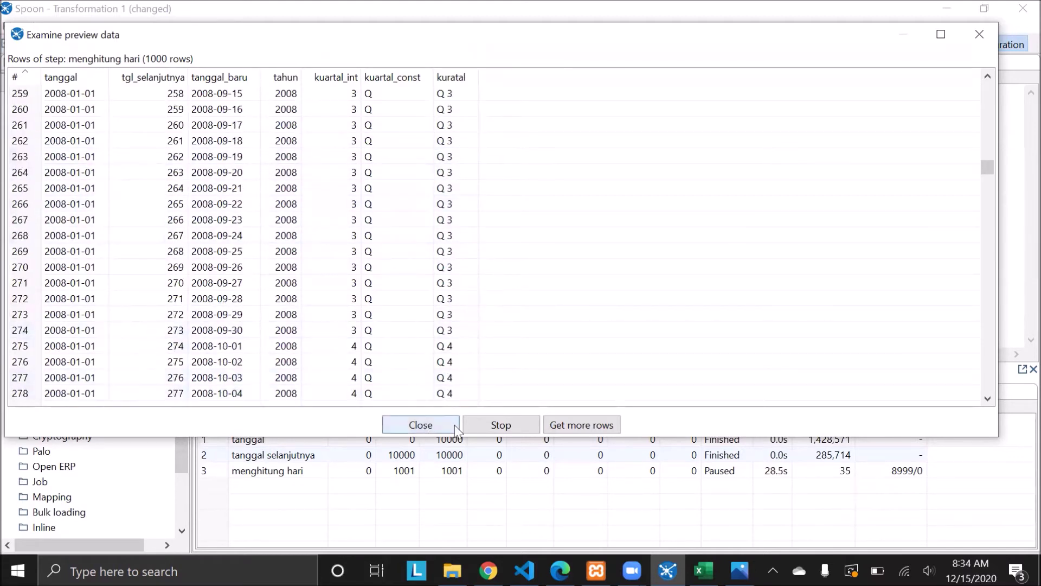
click(511, 428)
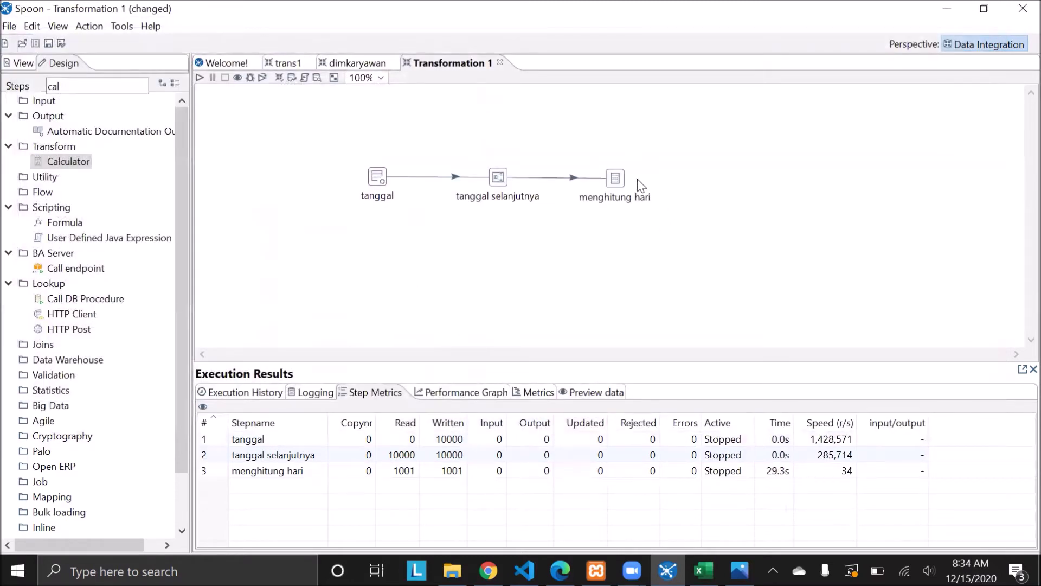
- Add a new field bulan to the menghitung hari Calculator with the calculation Month of date A
double_click(616, 179)
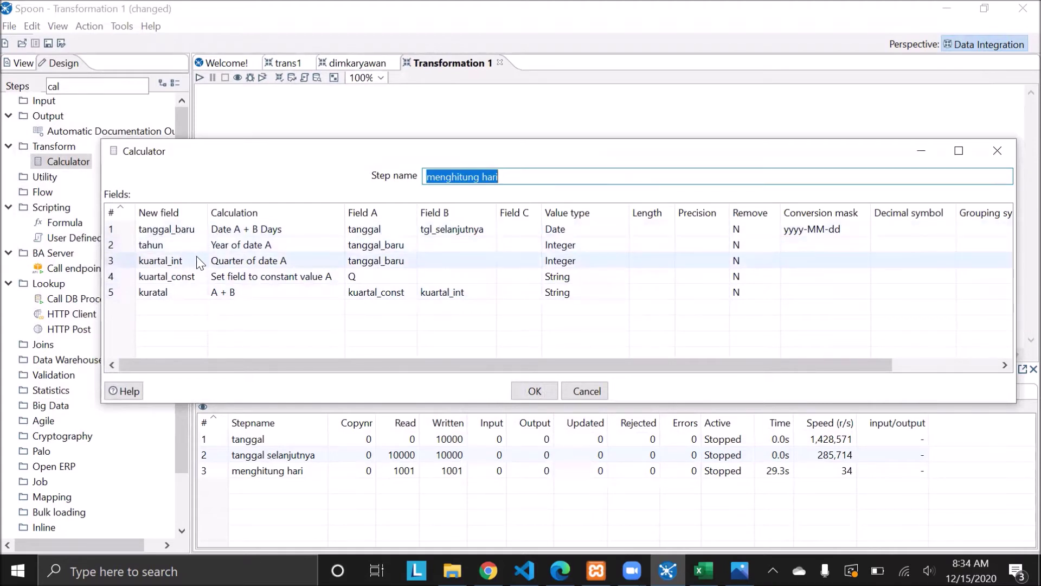
click(184, 307)
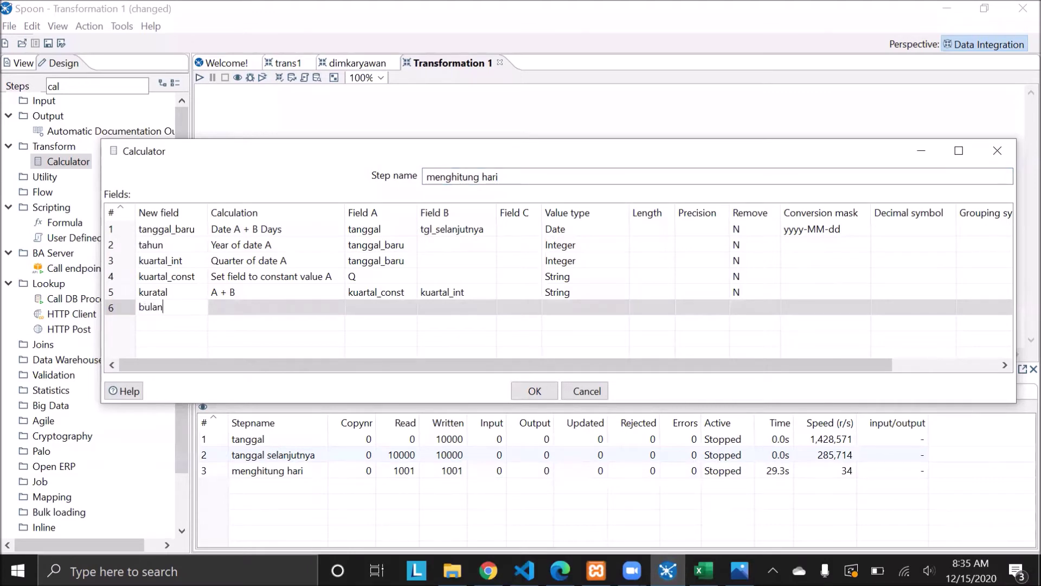
click(338, 305)
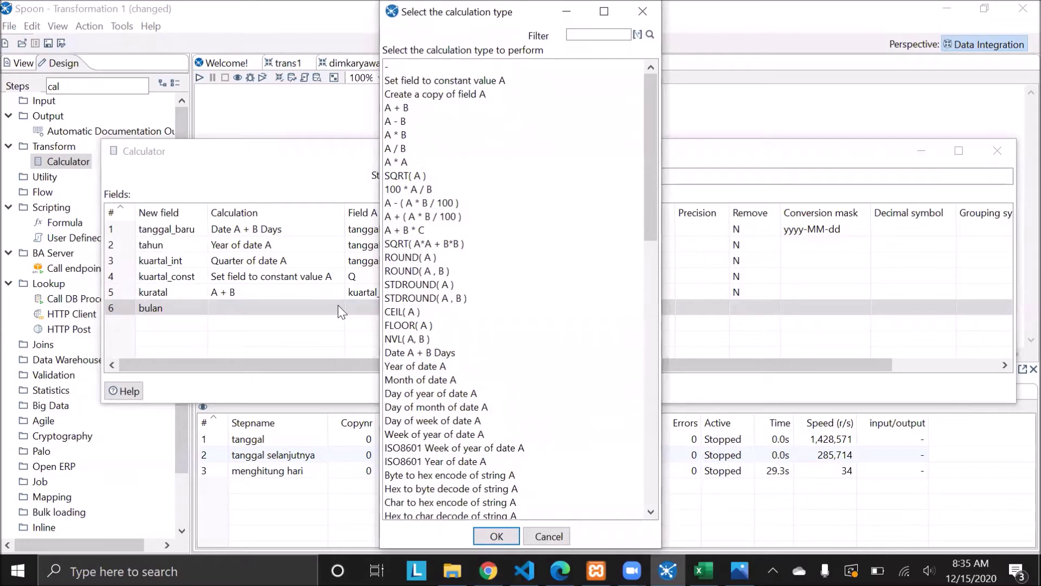
click(454, 379)
click(507, 536)
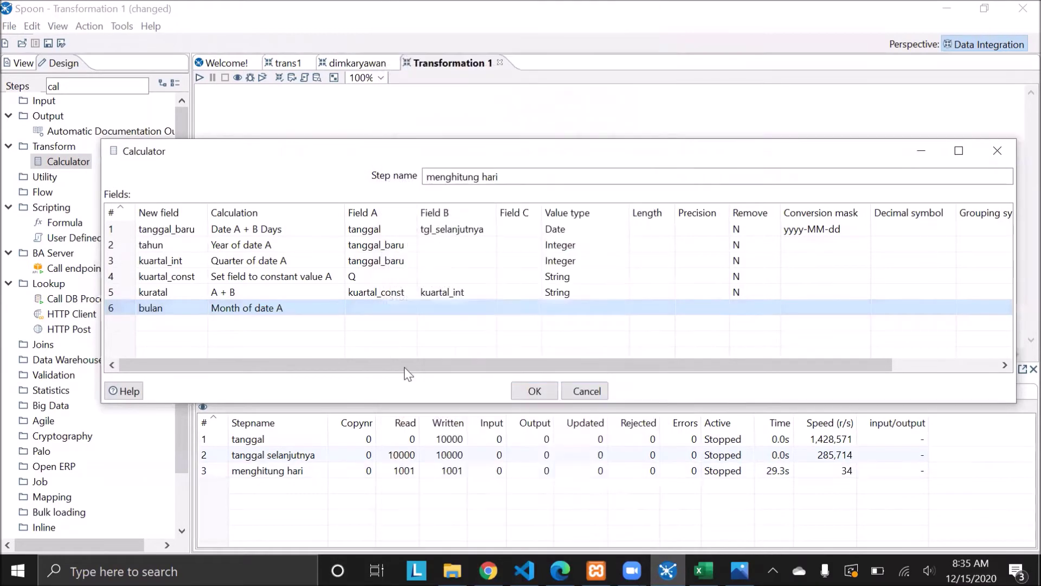
- Set Field A of bulan to tanggal_baru and its value type to Integer
click(402, 308)
click(410, 308)
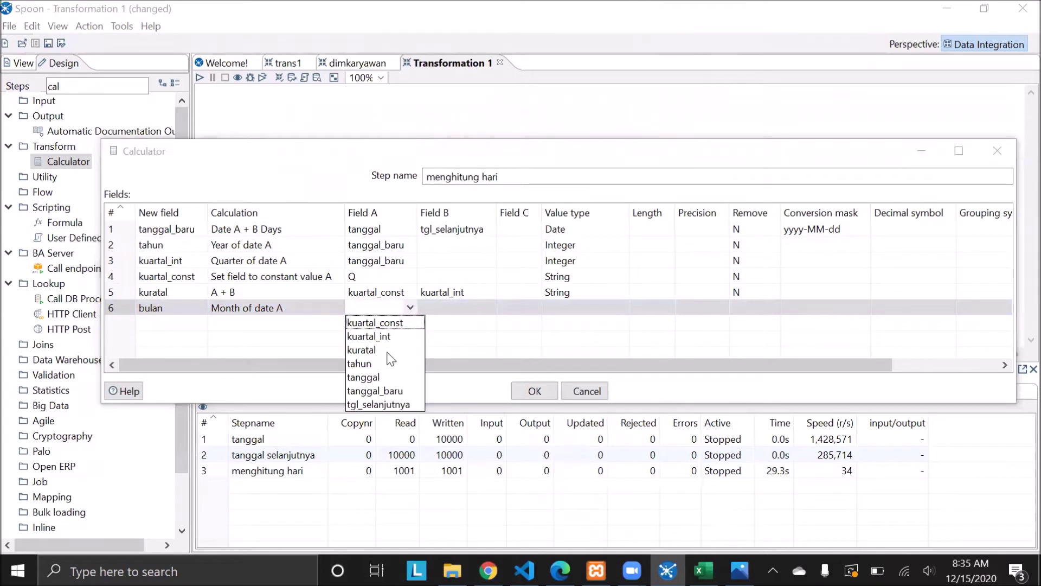
click(382, 390)
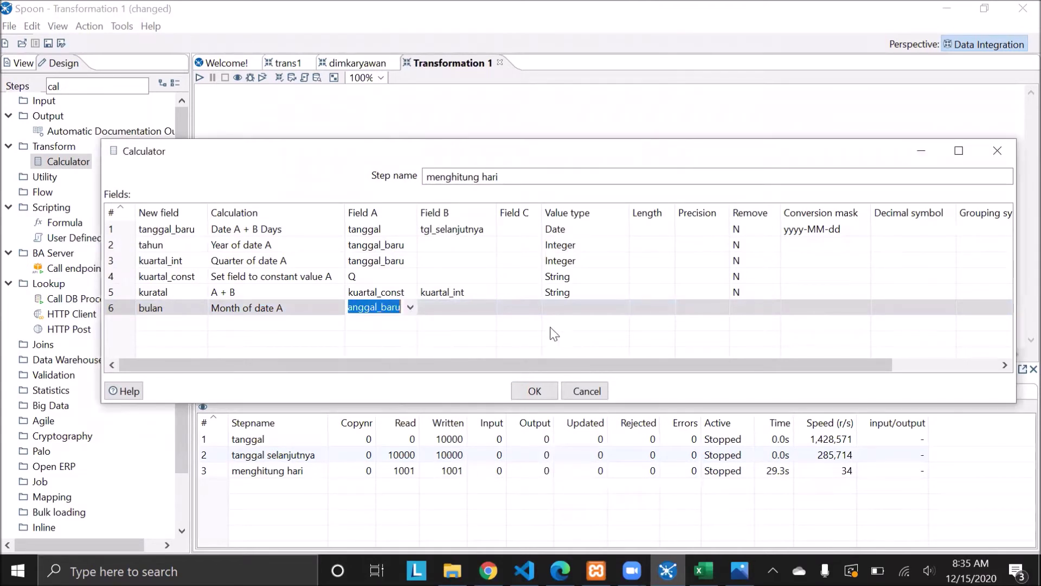
click(621, 308)
click(623, 308)
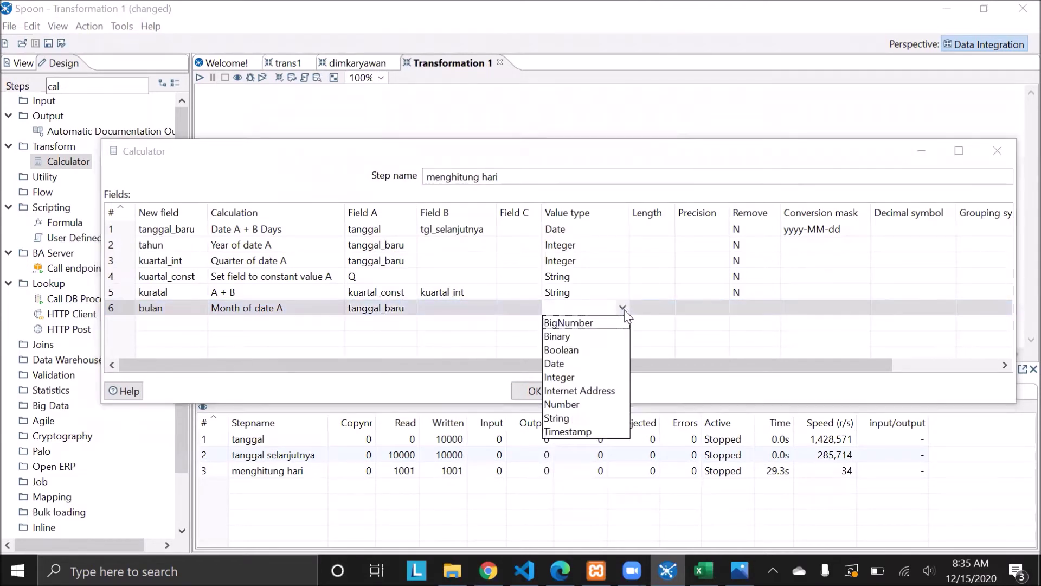
click(567, 378)
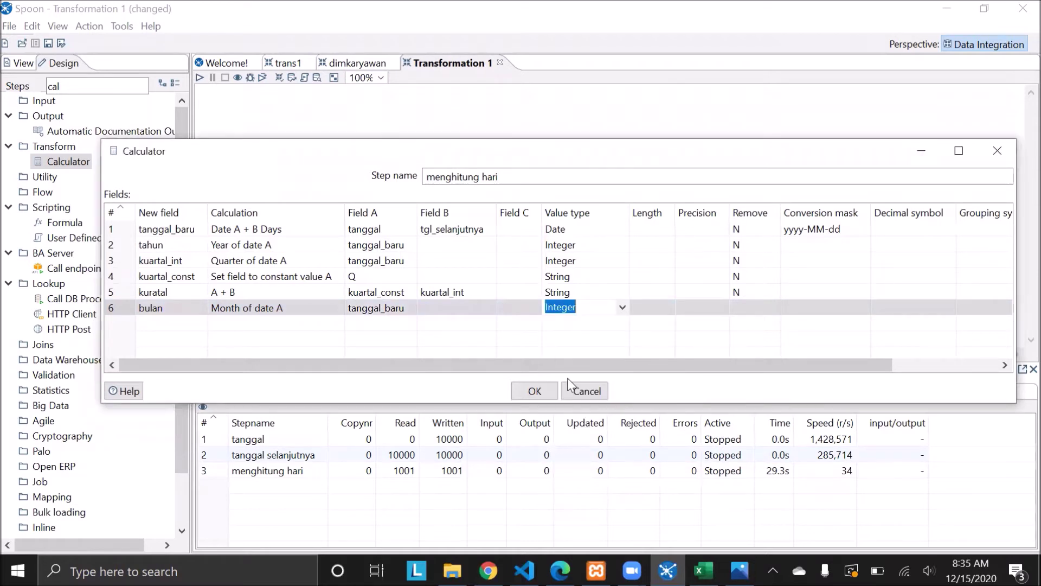
- Add a new field hari below bulan with the calculation Day of month of date A
click(189, 320)
text(hari)
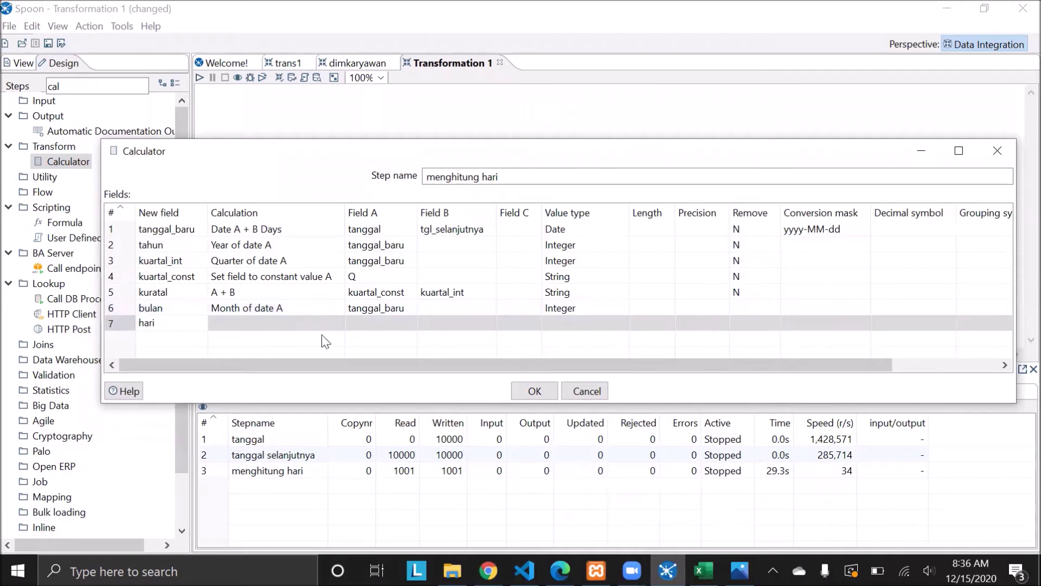
click(337, 322)
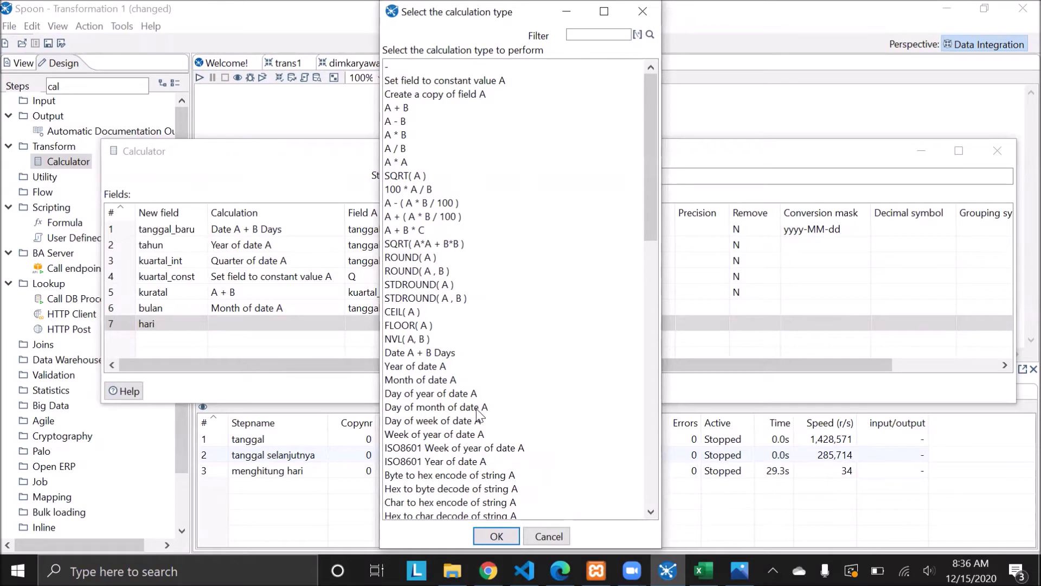
click(476, 411)
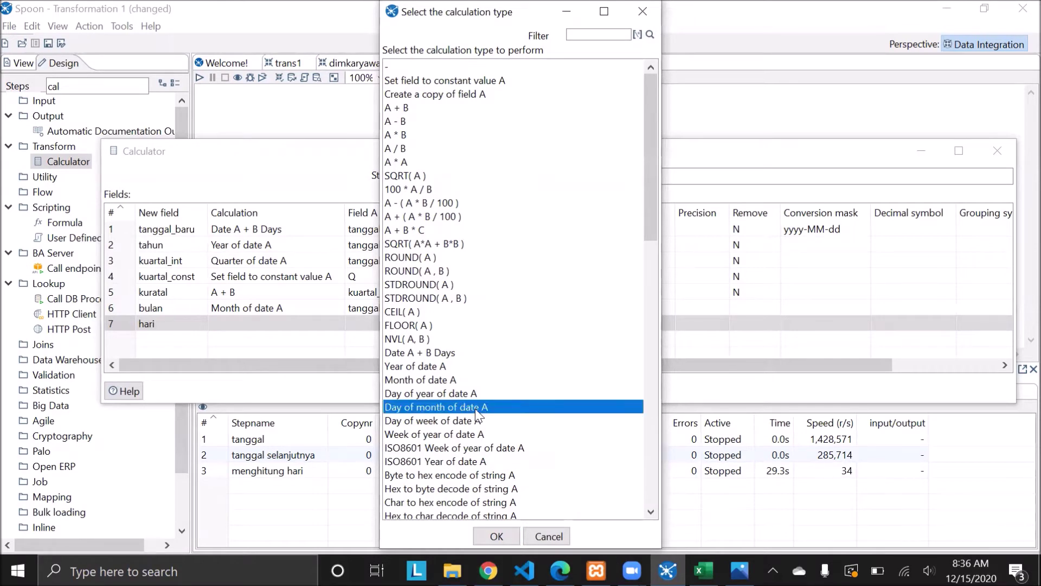
click(496, 537)
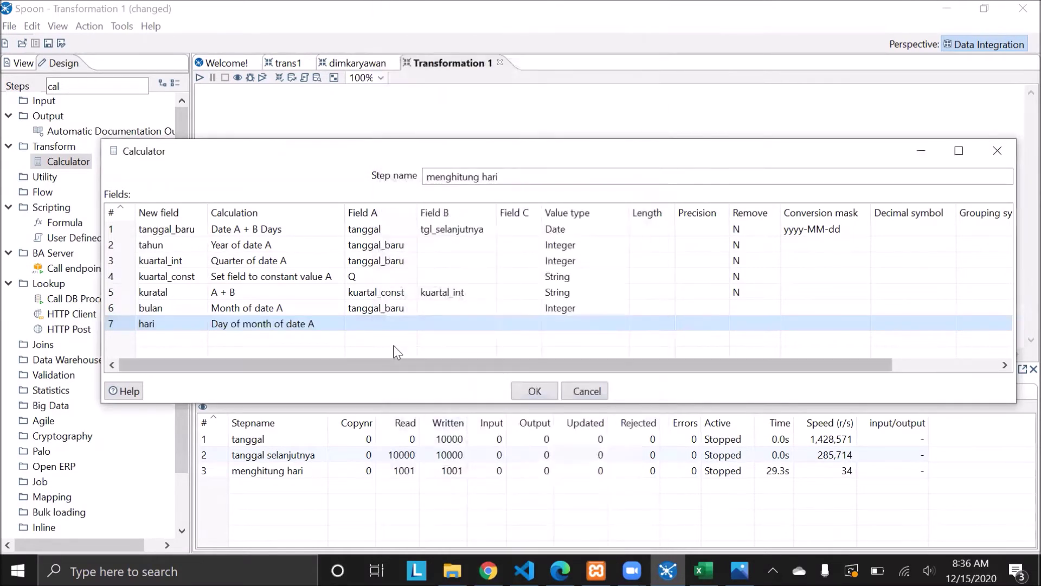
- Change the calculation of the hari field to Day of week of date A
click(412, 328)
click(411, 324)
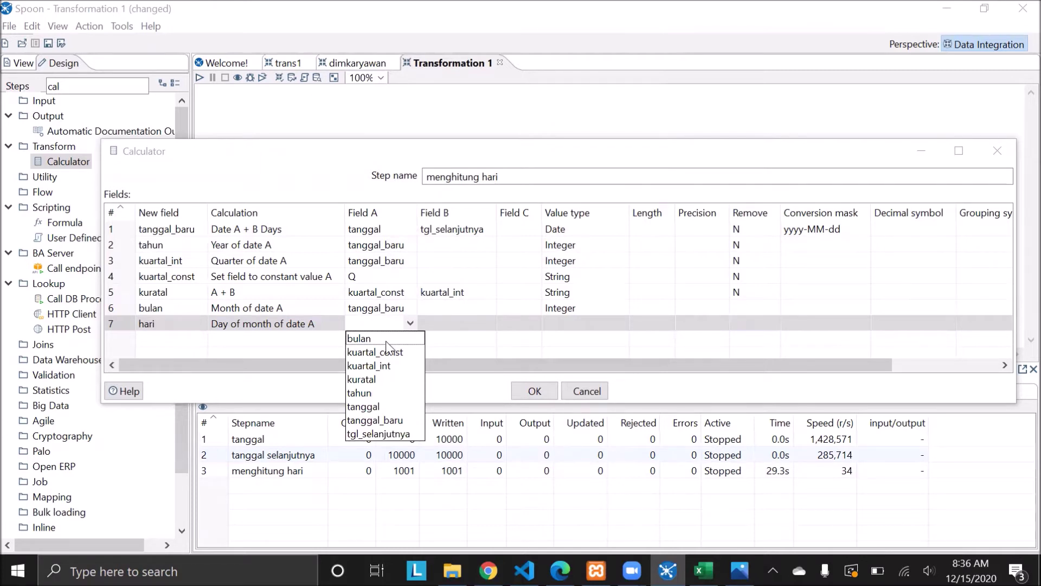
click(330, 324)
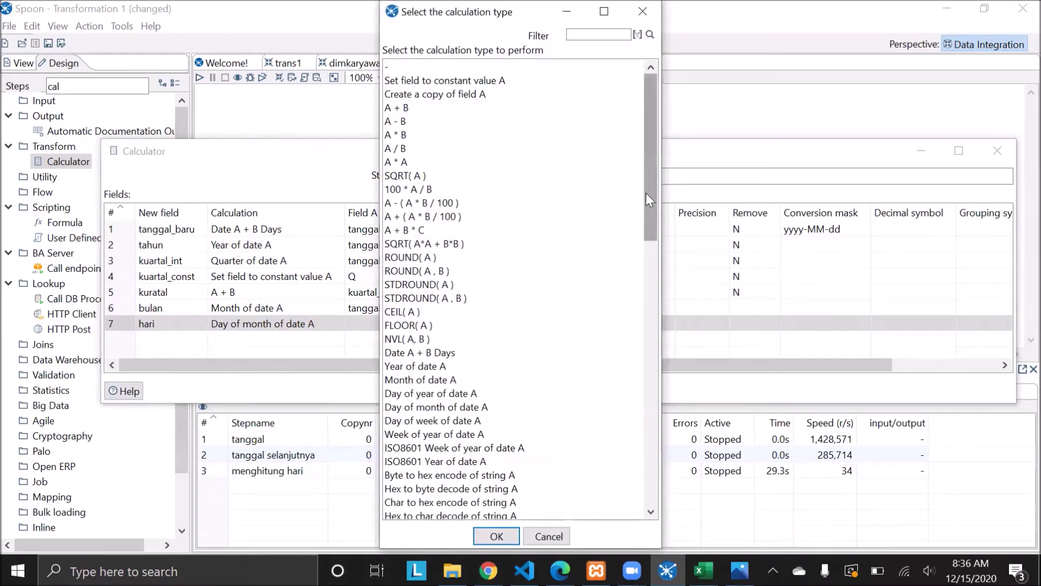
click(462, 422)
click(494, 536)
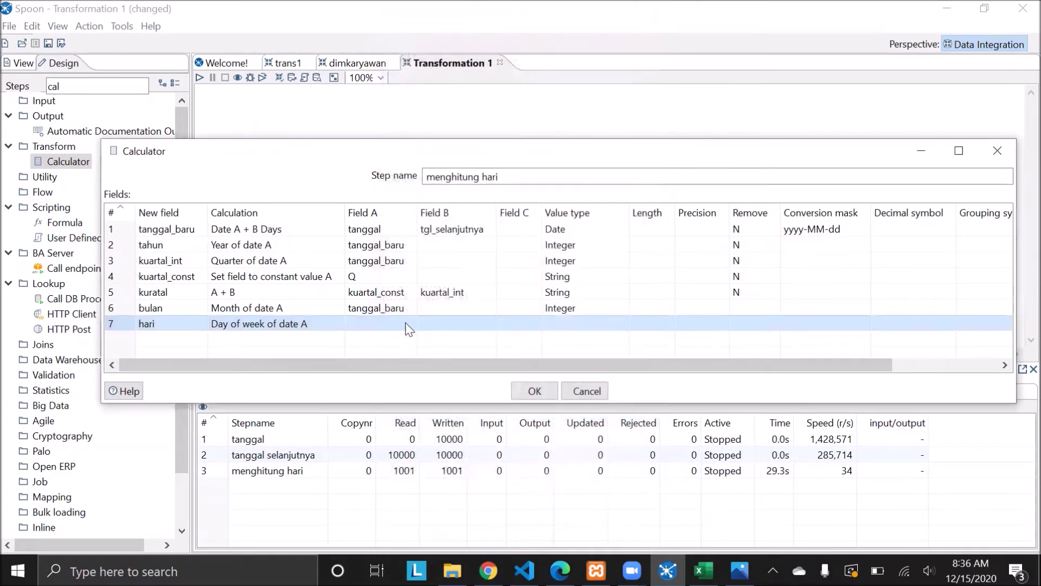
- Set Field A of hari to tanggal_baru and its value type to Integer, and accept the Calculator settings
click(407, 324)
click(410, 324)
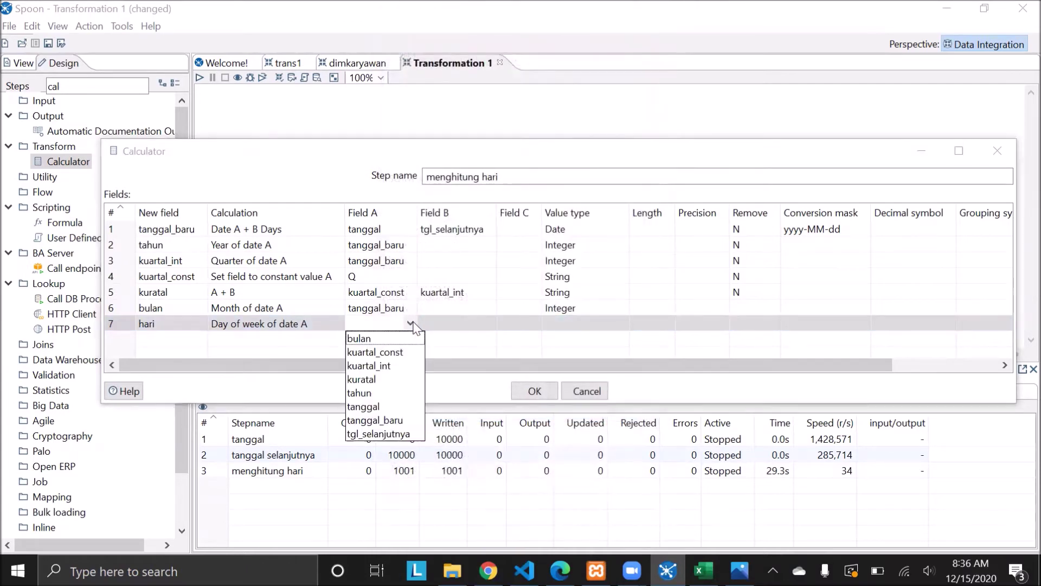
click(385, 420)
click(580, 309)
click(612, 323)
click(622, 324)
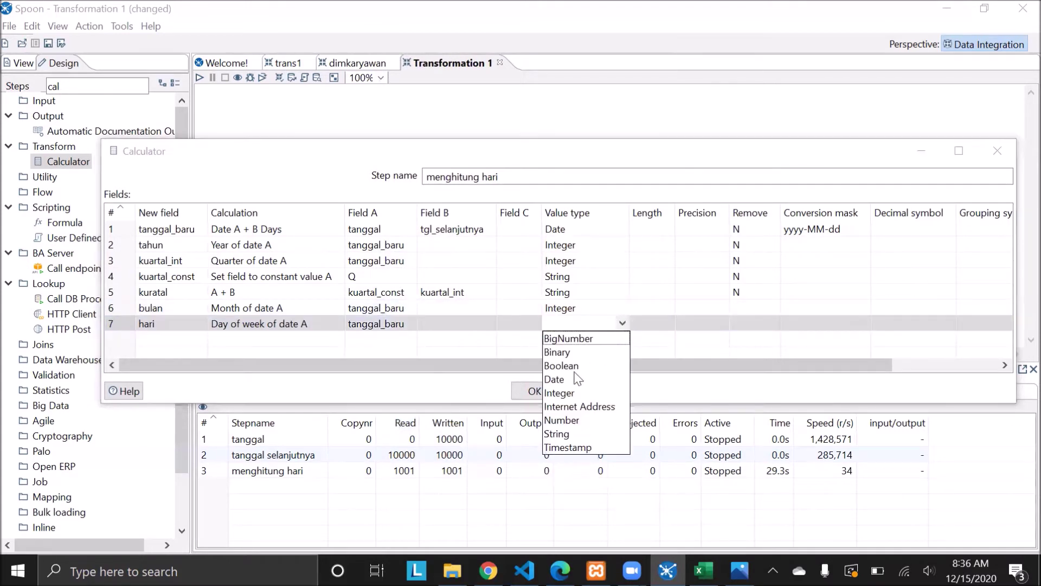
click(563, 393)
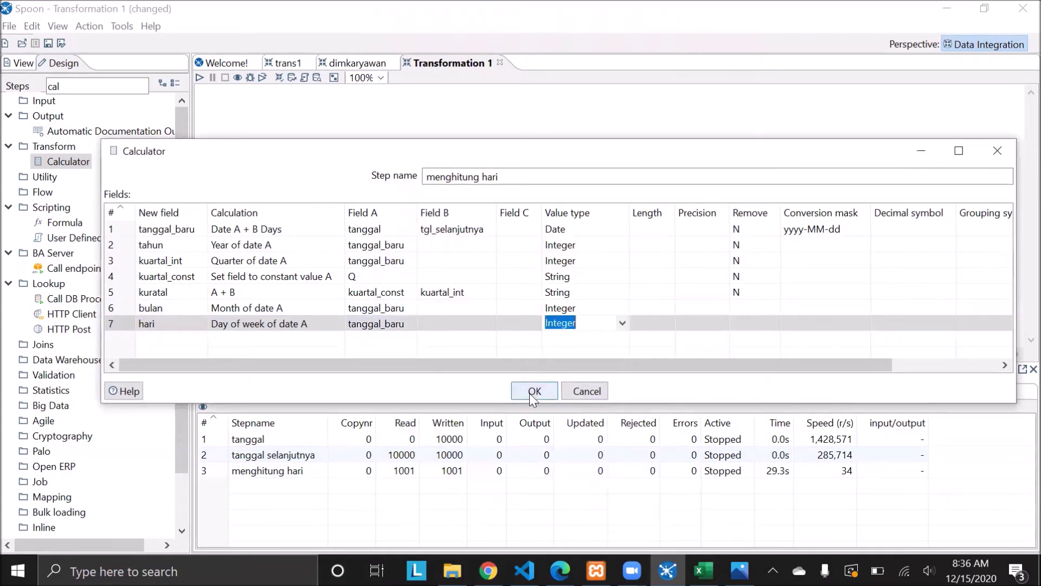
click(534, 390)
- Preview the menghitung hari rows, examine the bulan and hari values against the generated dates, and stop the preview
right_click(616, 180)
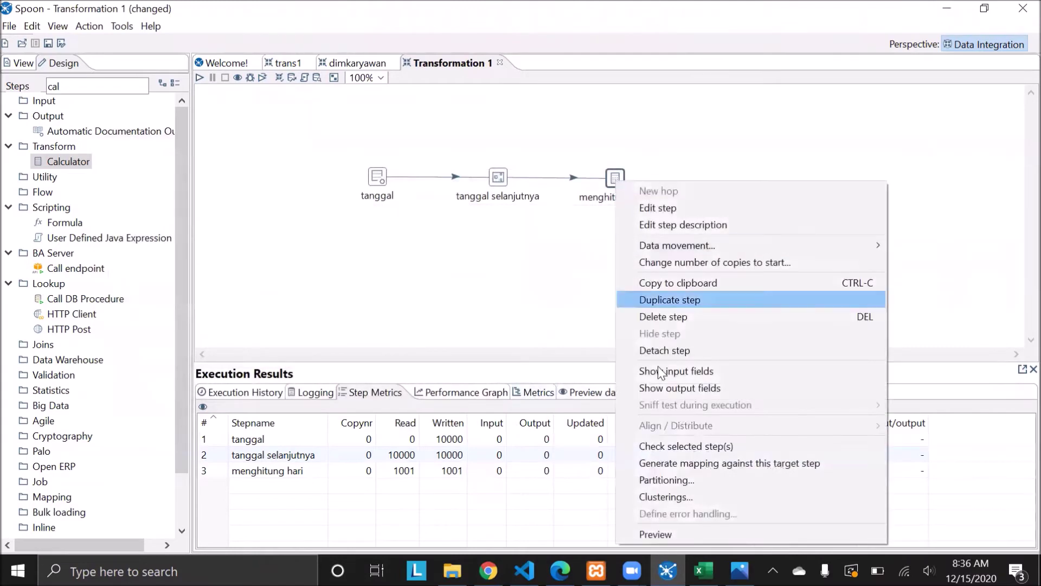
click(659, 534)
click(455, 362)
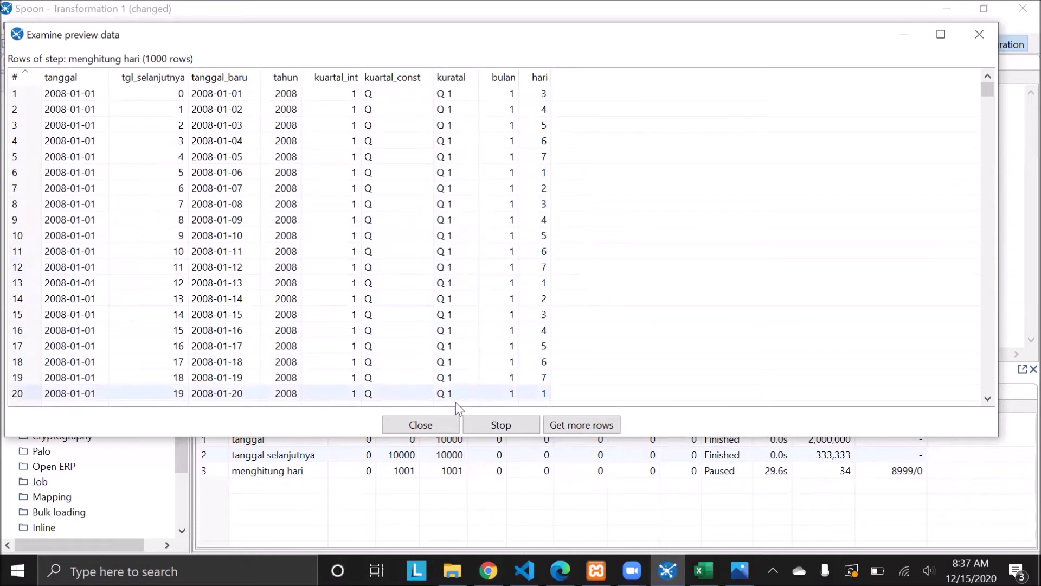
click(441, 425)
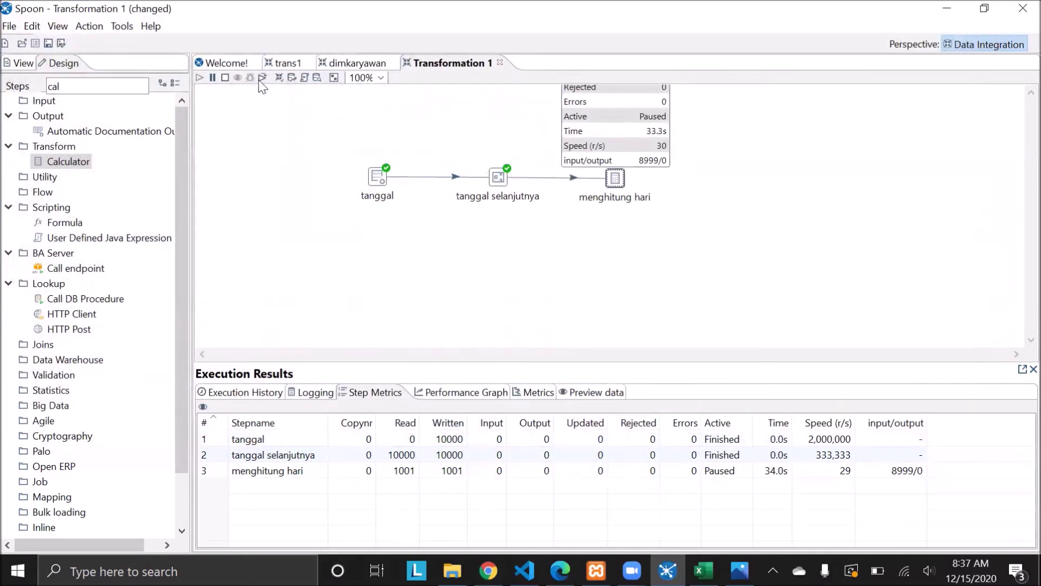
click(224, 77)
right_click(617, 178)
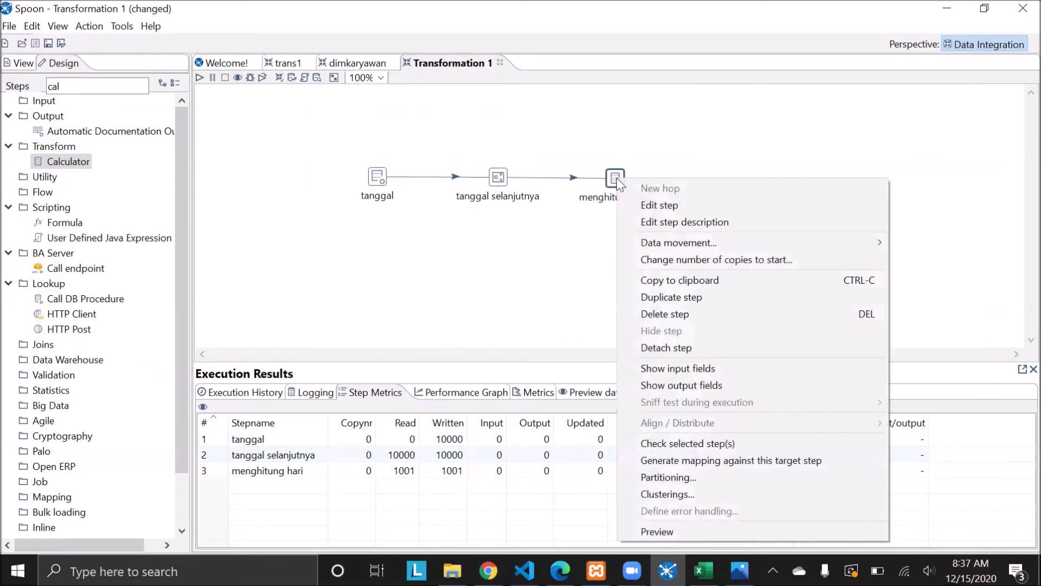
click(711, 532)
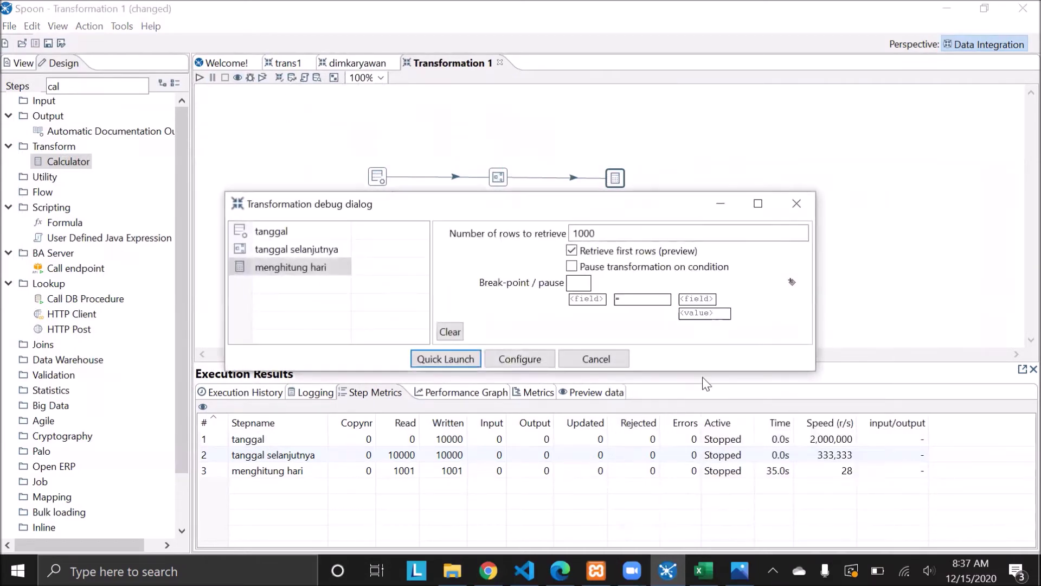
click(596, 359)
- Add a new field tanggal_hari to the menghitung hari Calculator with the calculation Day of month of date A
double_click(616, 178)
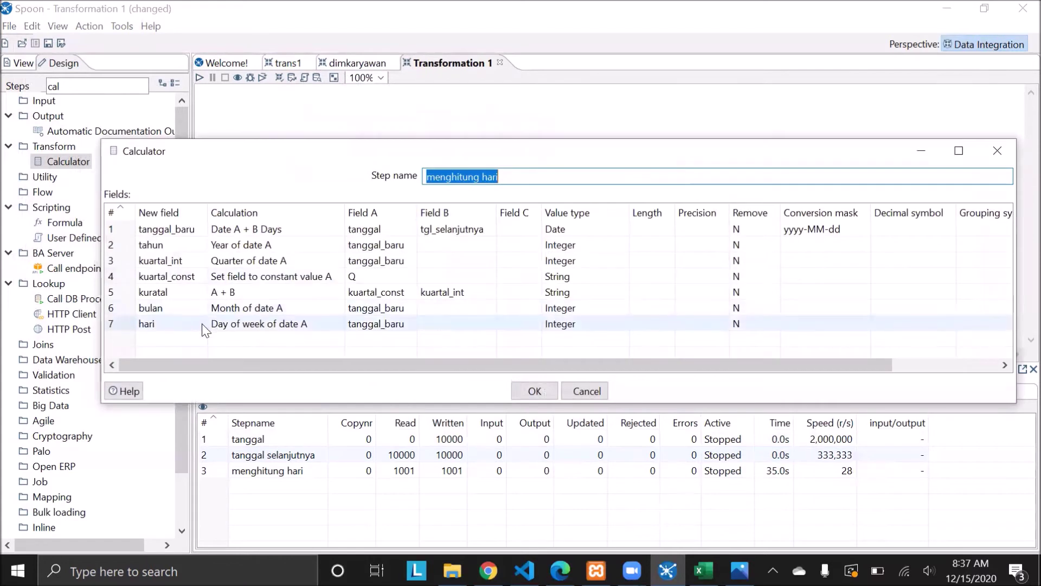
click(192, 337)
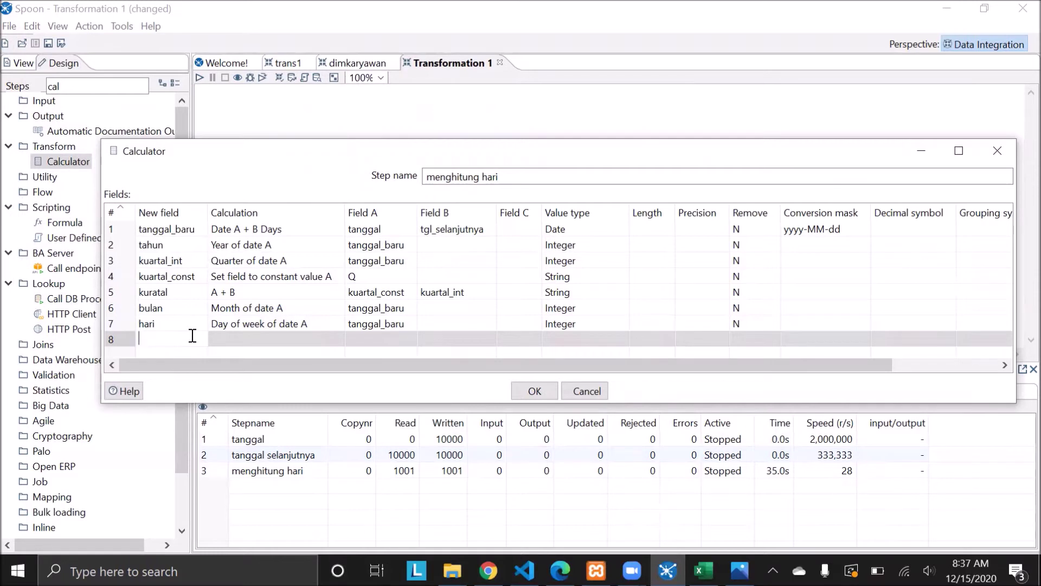
text(tanggal_hari)
click(343, 337)
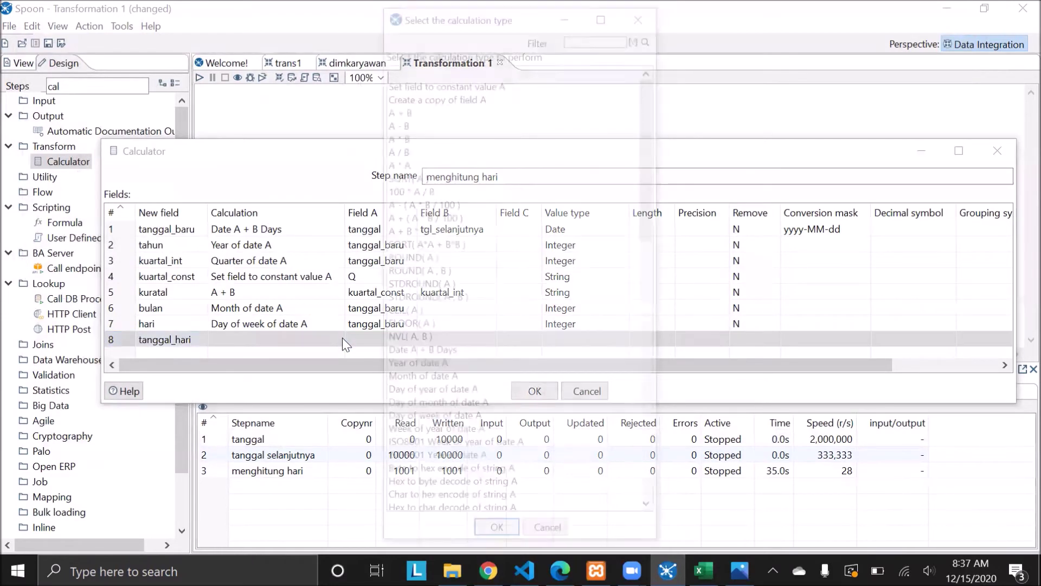
click(446, 408)
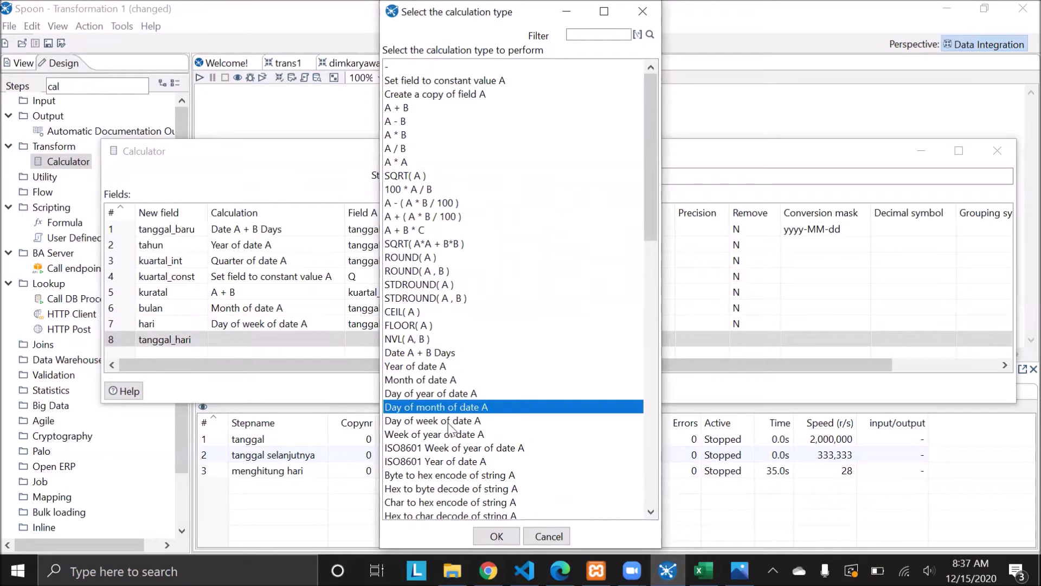
click(495, 537)
- Set Field A of tanggal_hari to tanggal_baru and its value type to Integer, and accept the Calculator settings
click(402, 341)
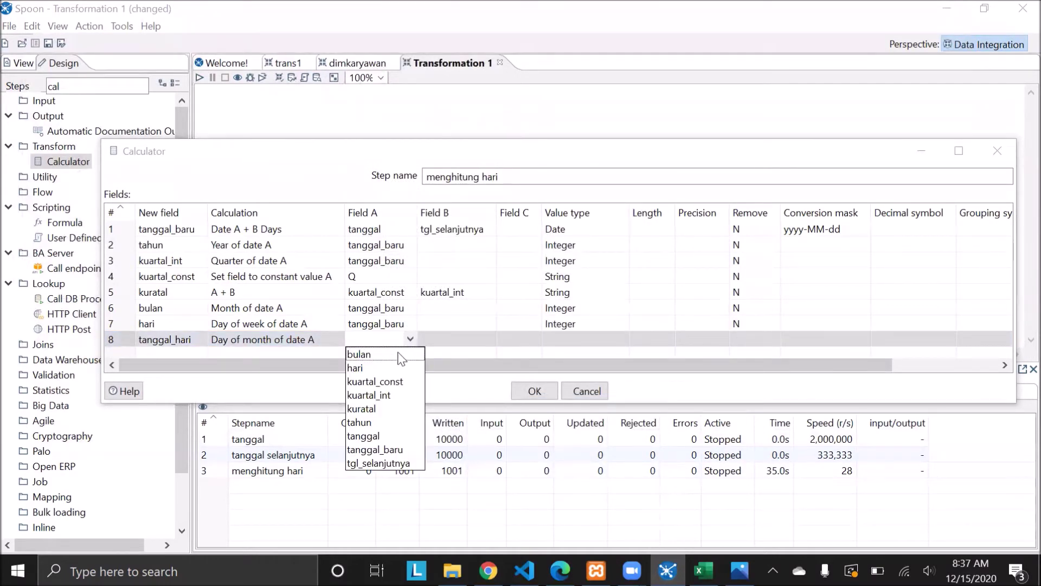
click(380, 450)
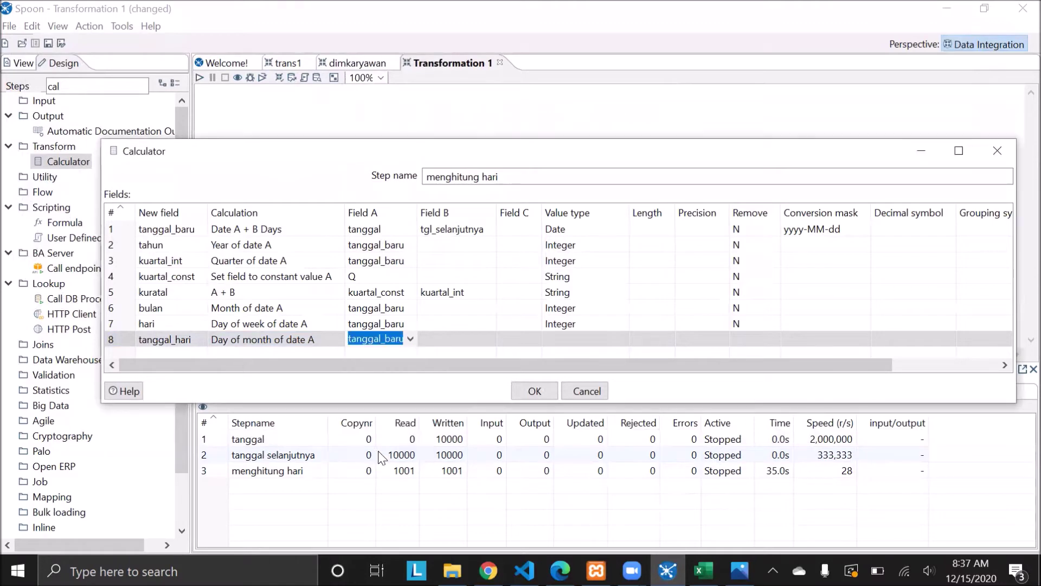
click(623, 337)
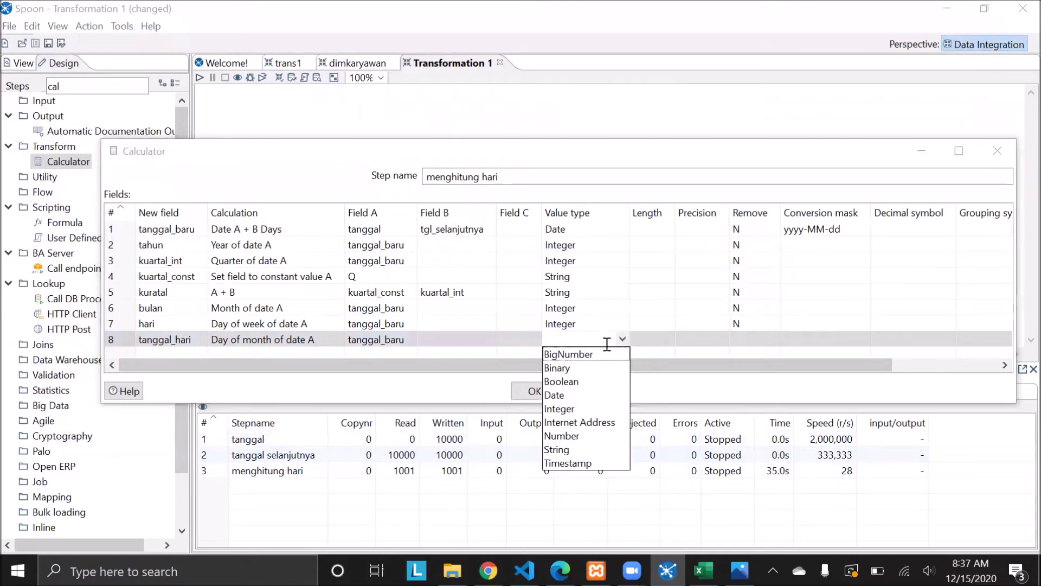
click(559, 408)
click(539, 391)
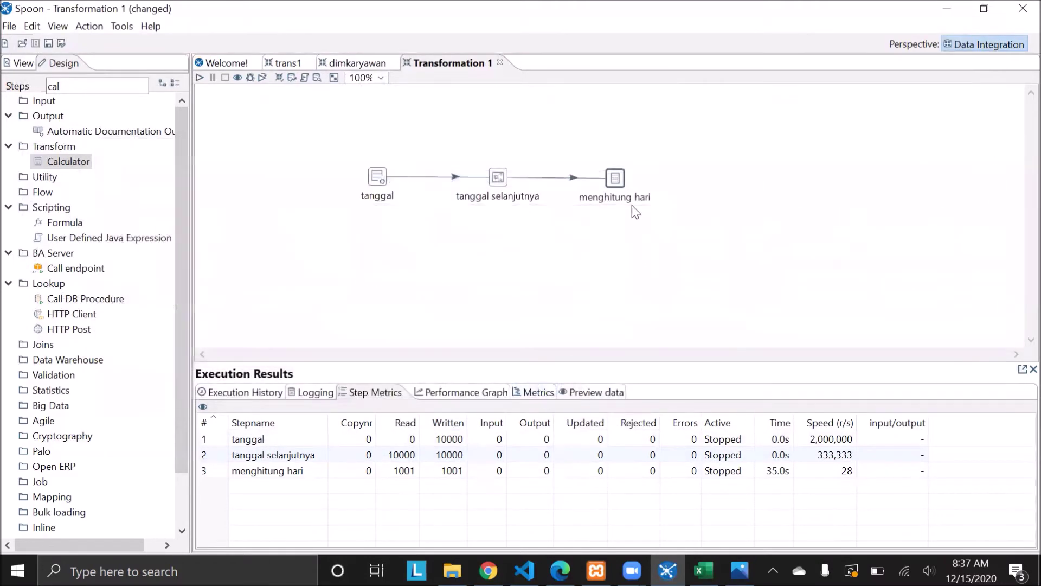
- Preview the menghitung hari rows, examine the tanggal_hari values across the month changes, and stop the preview
right_click(616, 180)
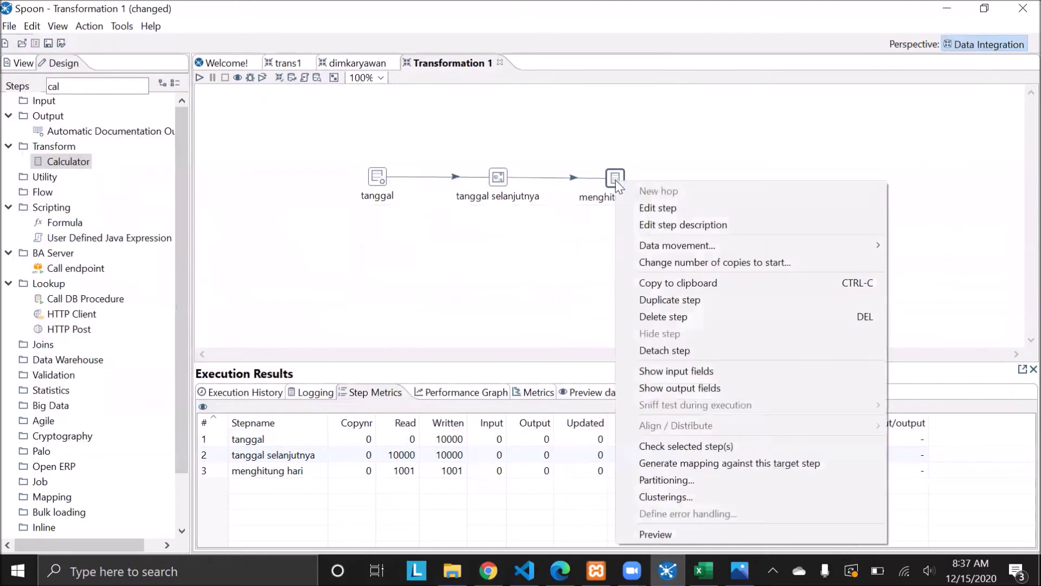
click(679, 535)
click(447, 360)
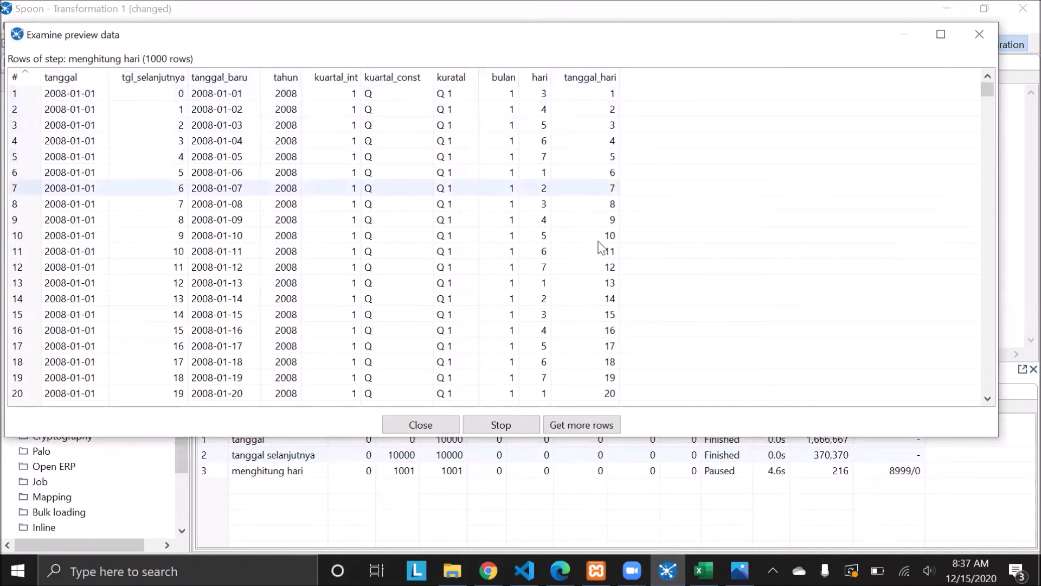
scroll(601, 308, down, 2)
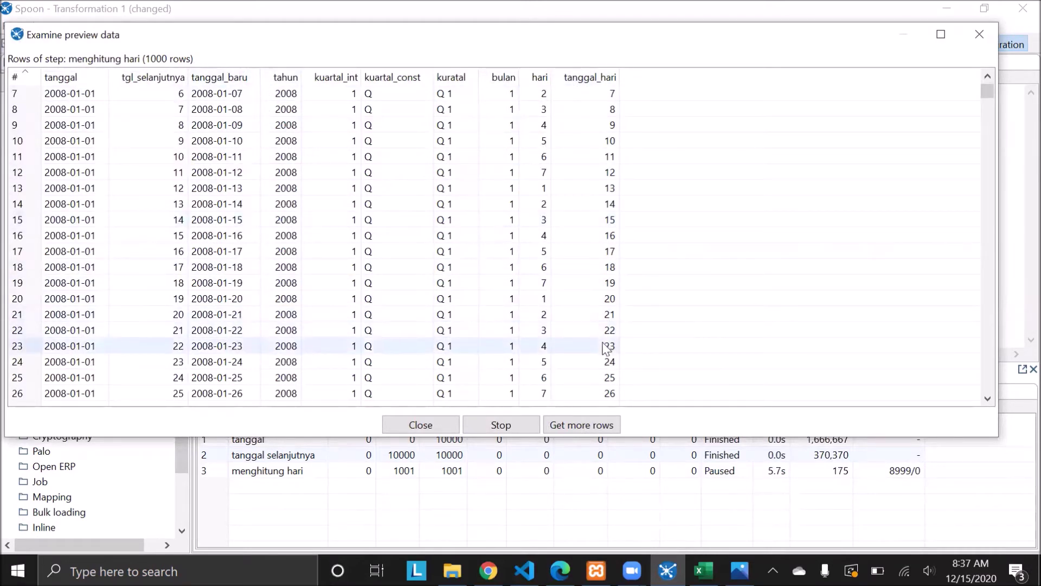
scroll(610, 323, down, 2)
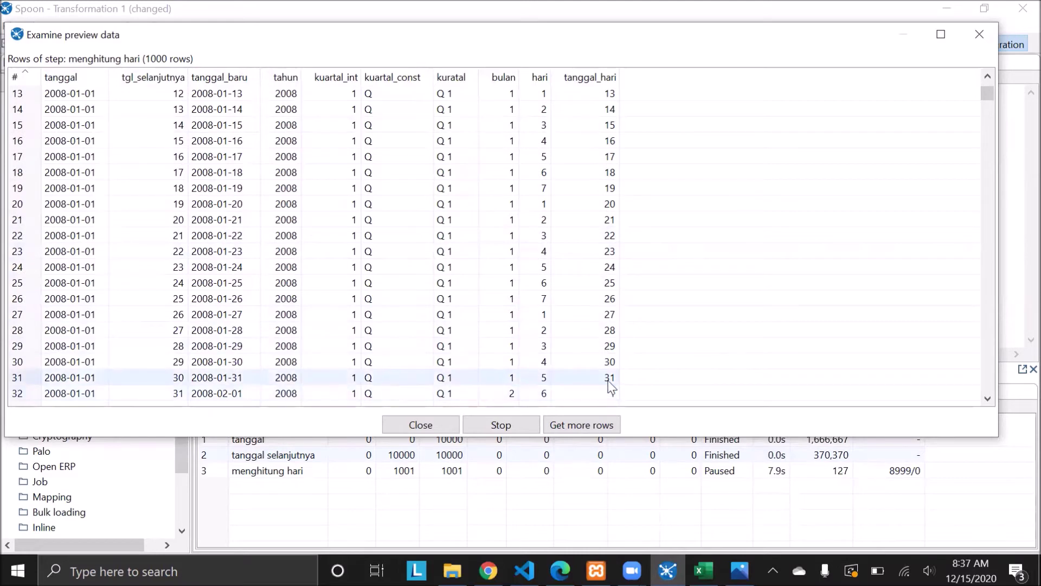
scroll(564, 361, down, 2)
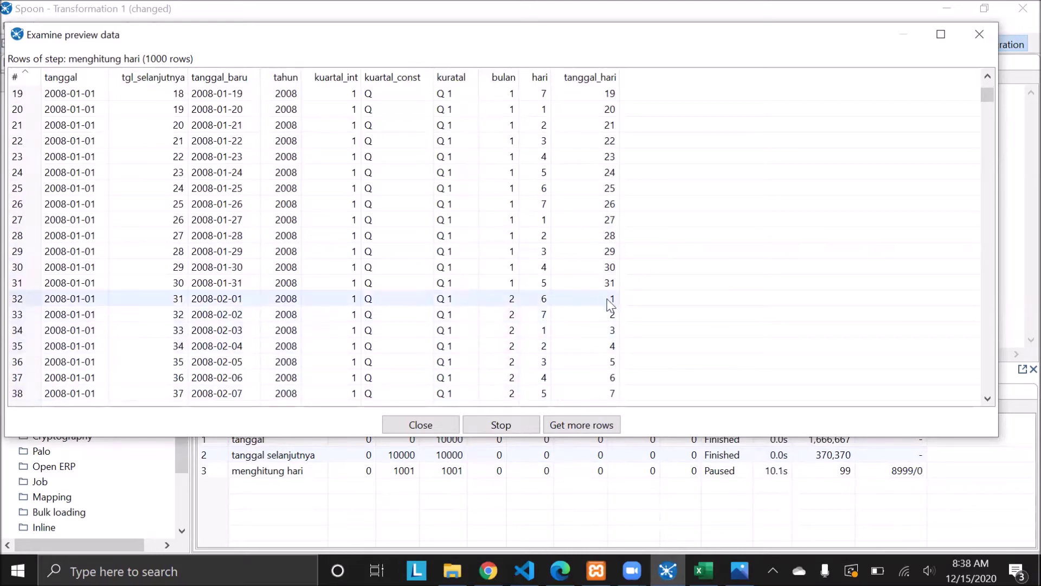
scroll(597, 347, down, 8)
scroll(597, 362, down, 7)
click(421, 424)
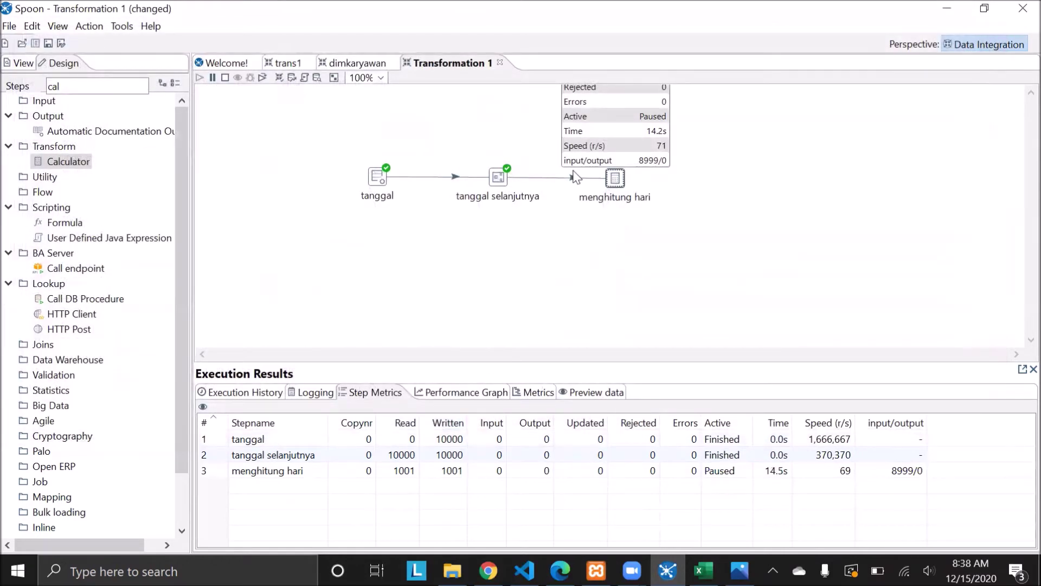
click(224, 77)
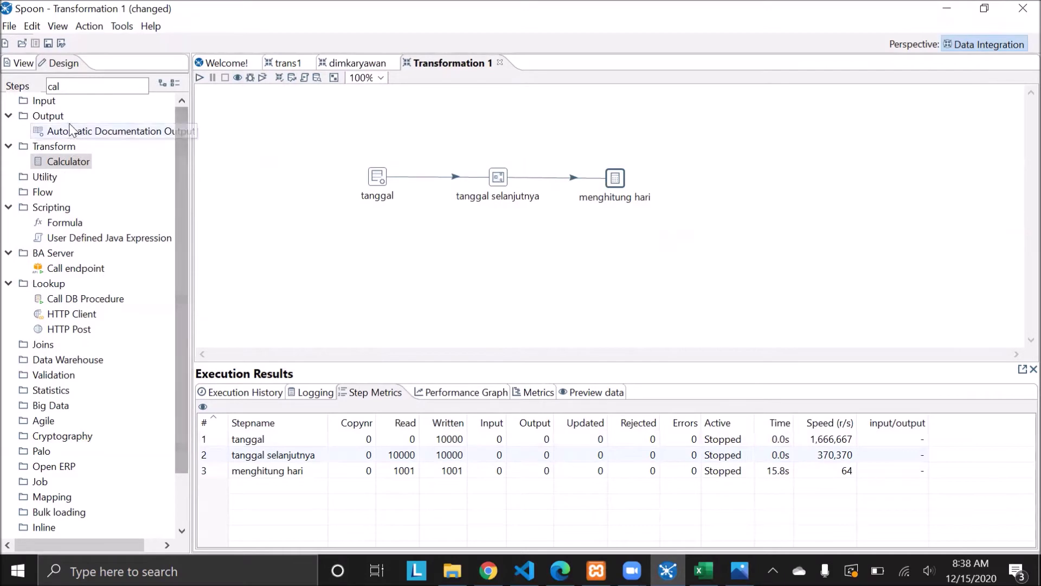
- Find the Data Grid step in the design palette and place it on the canvas beside menghitung hari
double_click(93, 87)
key(BackSpace)
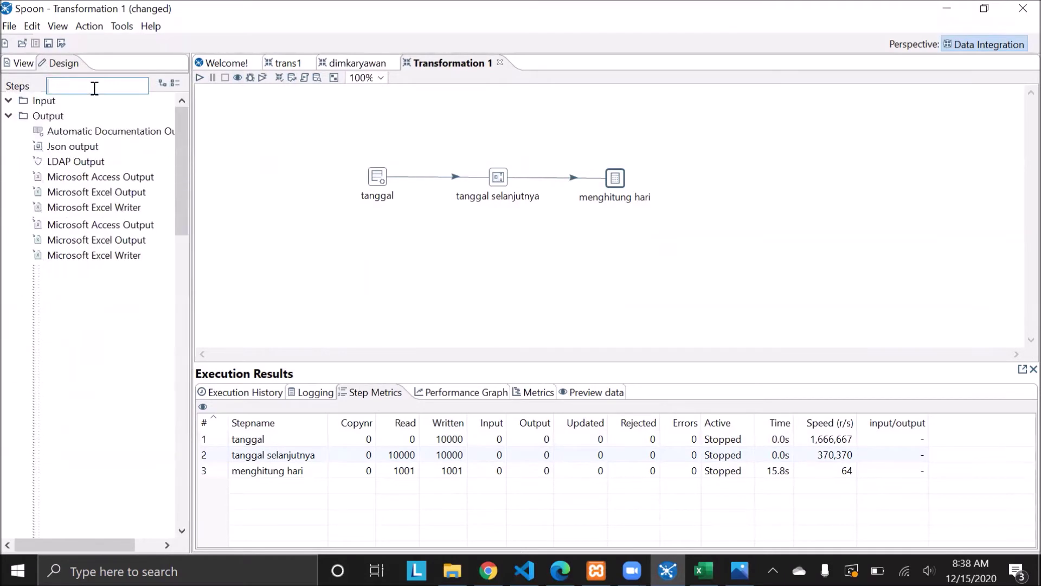
text(data)
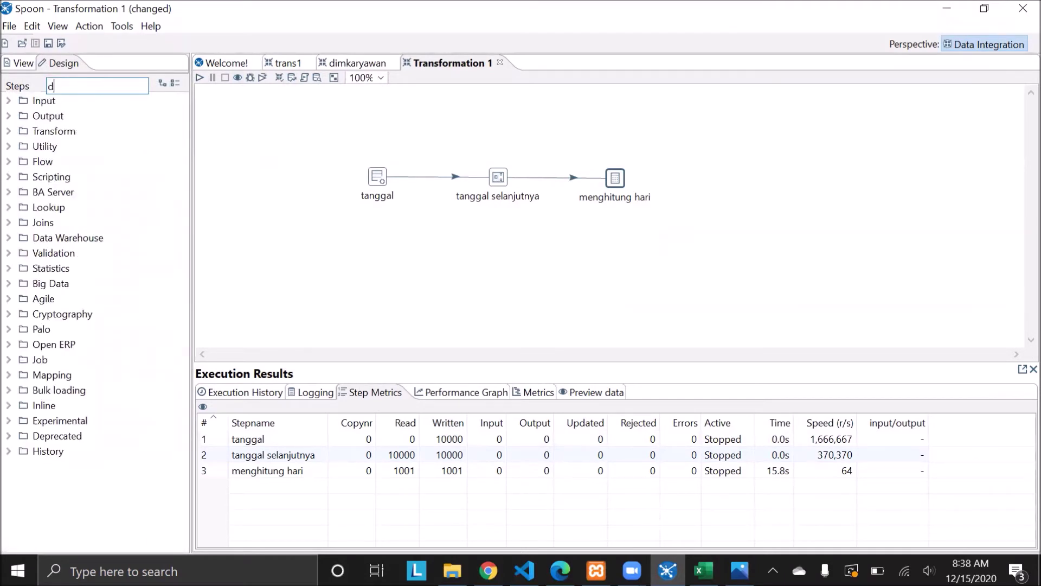
drag(68, 116, 698, 163)
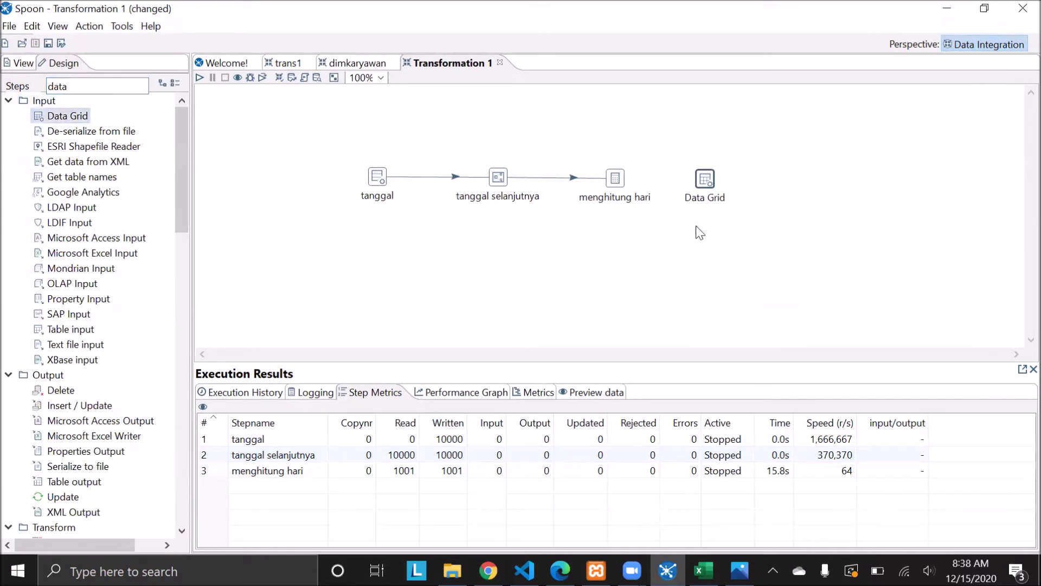
- Open the Data Grid step's settings and rename the step as nama bulan
mouse_move(709, 181)
right_click(707, 180)
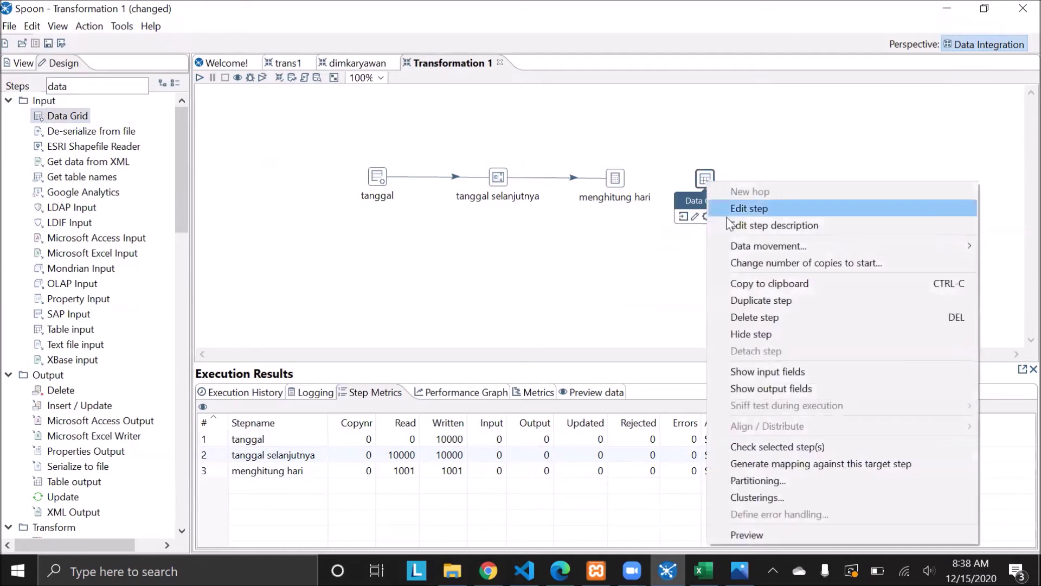
double_click(704, 177)
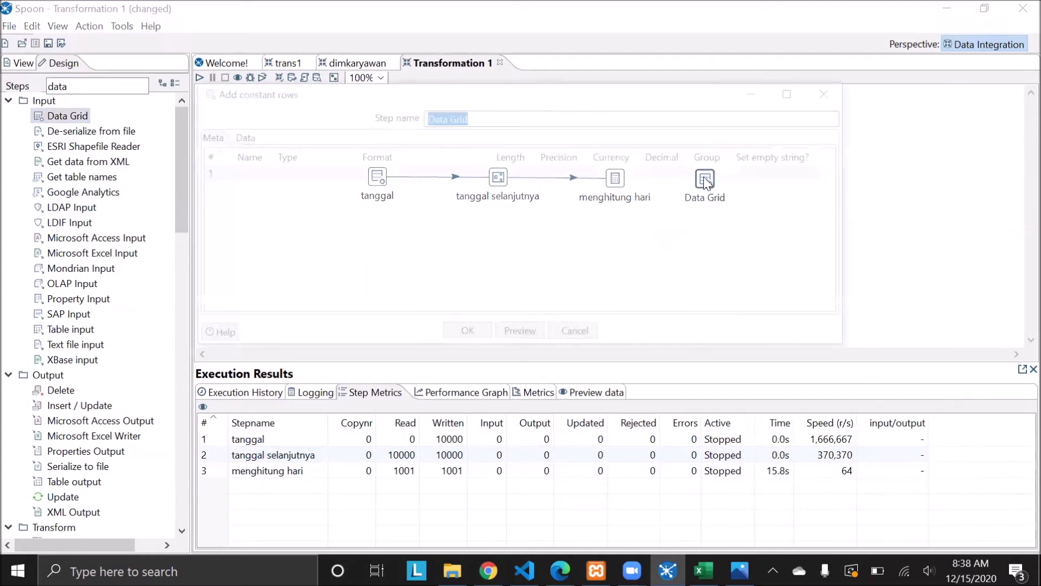
click(503, 115)
key(BackSpace)
key(BackSpace)
key(BackSpace)
key(BackSpace)
key(BackSpace)
key(BackSpace)
key(BackSpace)
key(BackSpace)
text(nama)
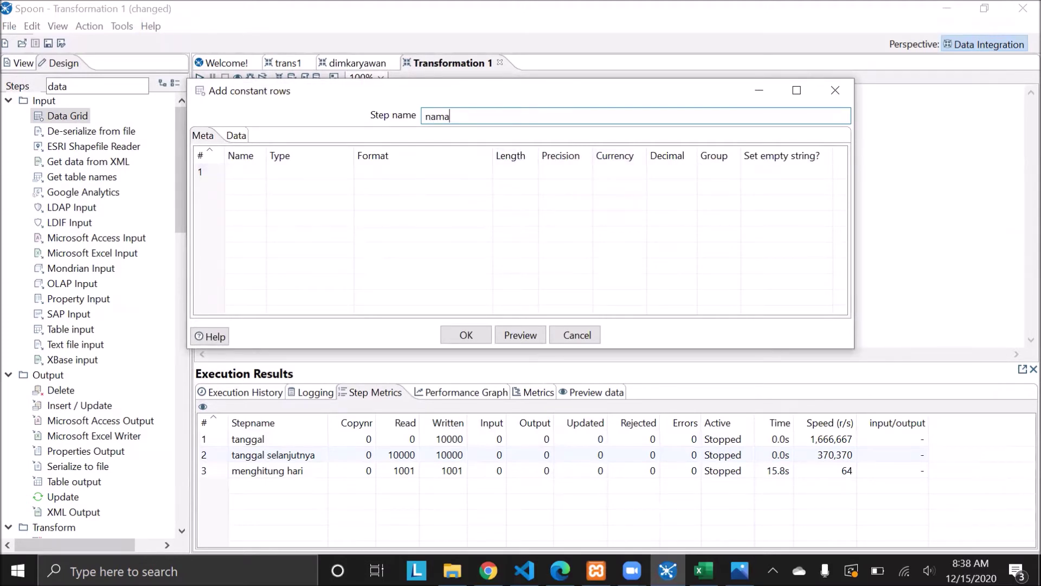
text( bulan)
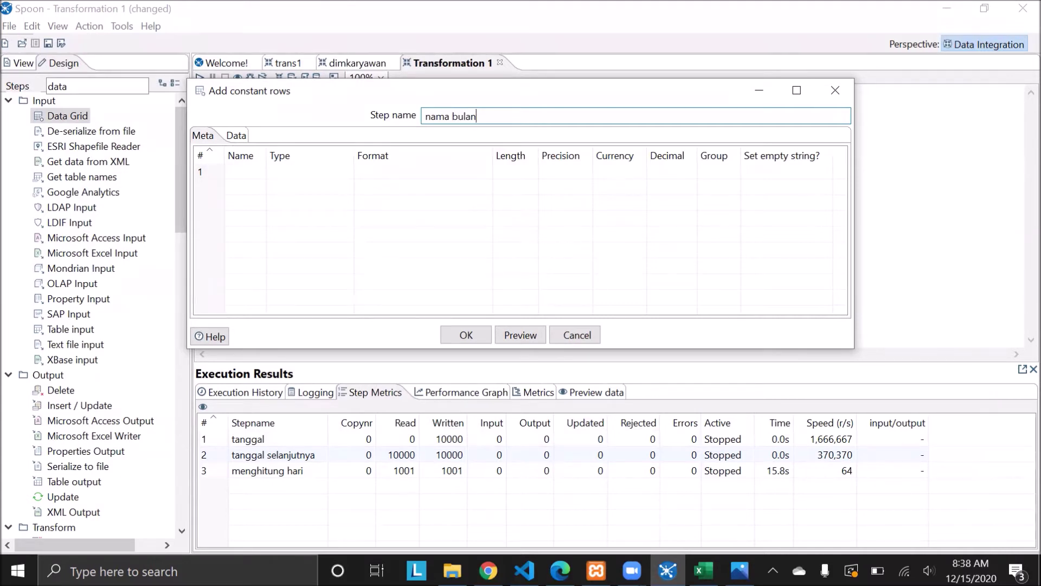
- Define the first field of the nama bulan grid as bulan_angka with the type Integer
click(256, 173)
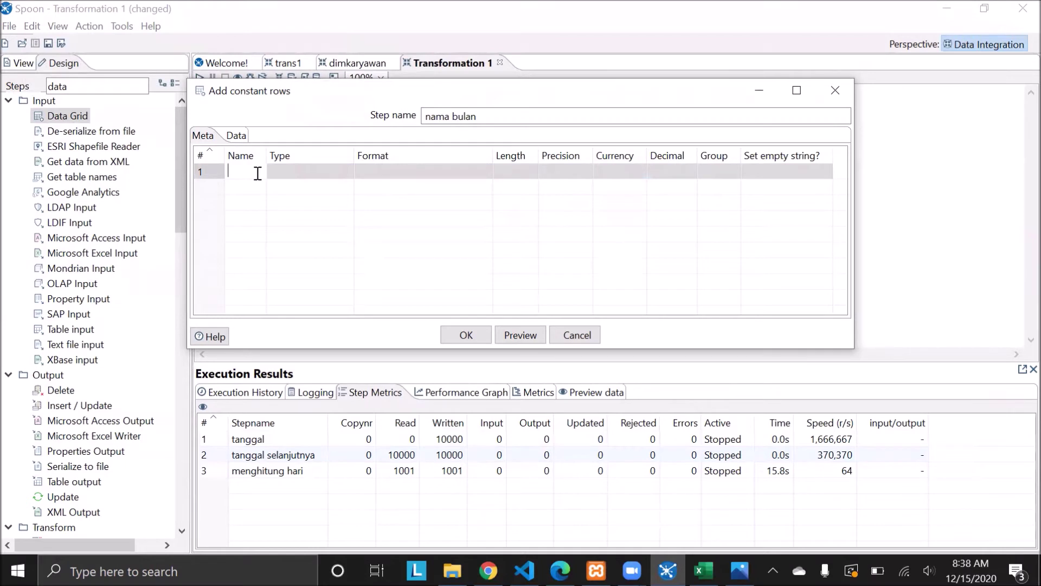
text(bulang)
text(angkar)
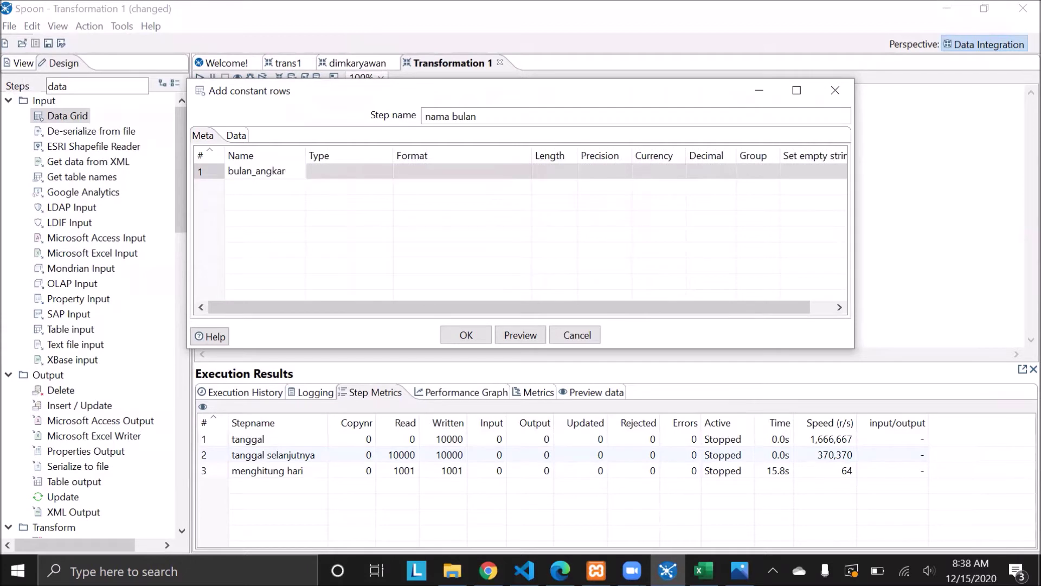
click(386, 168)
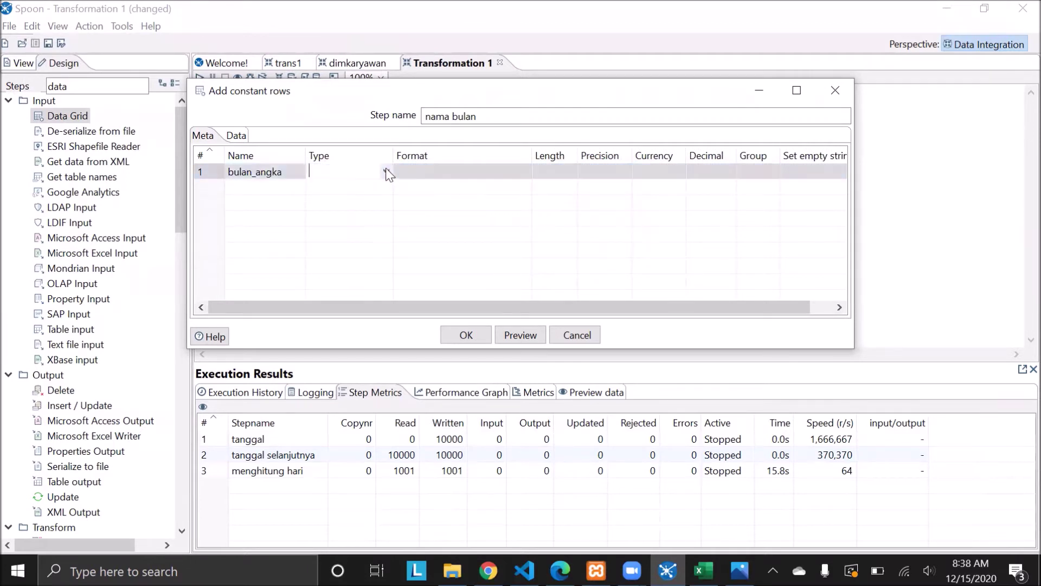
click(386, 168)
click(340, 240)
- Add a second field nama_bulan with the type String to the nama bulan grid
click(270, 190)
text(nama)
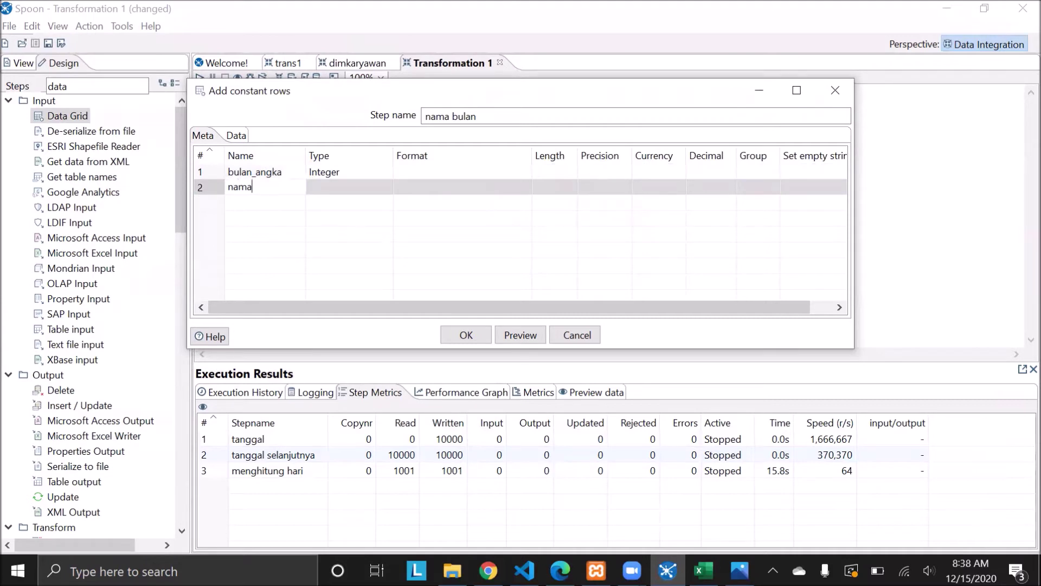
text(_bulan)
click(386, 188)
click(386, 187)
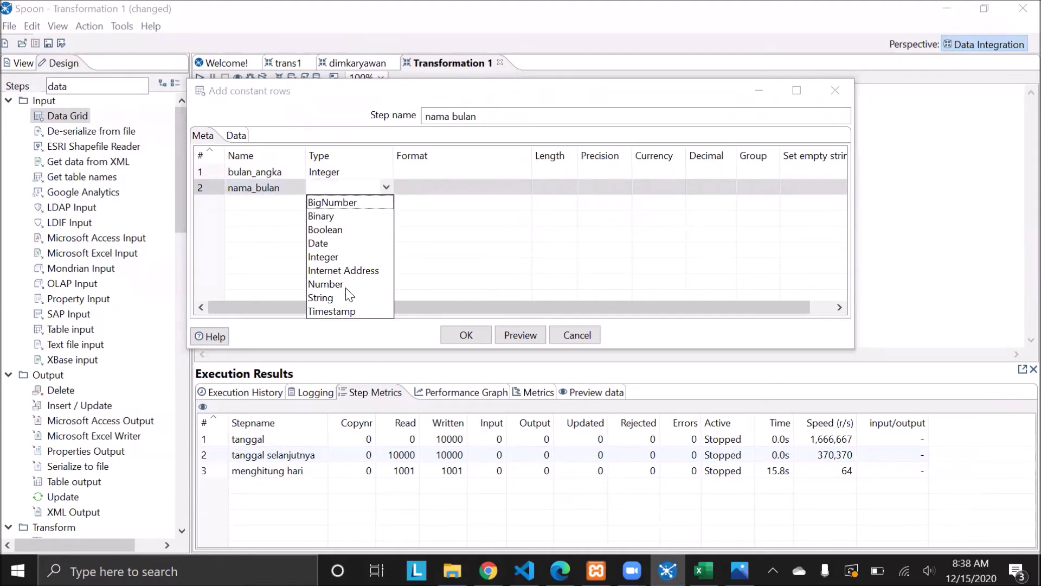
click(332, 297)
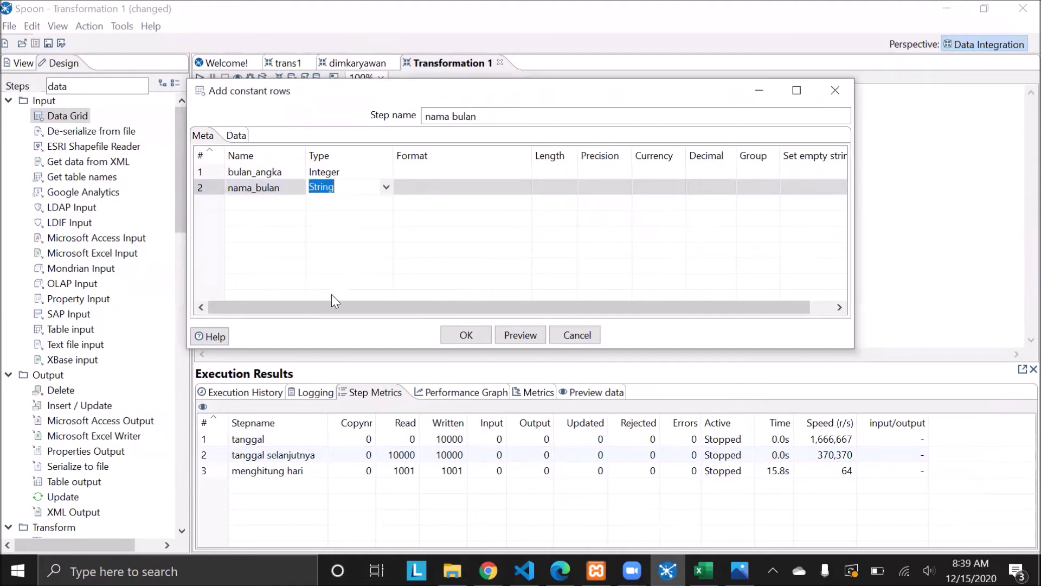
- Fill the bulan_angka column of the grid data with the numbers 1 to 12, one per row
click(233, 136)
click(242, 172)
text(1)
key(Return)
text(2)
key(Return)
text(3)
key(Return)
text(4)
key(Return)
text(5)
key(Return)
text(6)
key(Return)
text(7)
key(Return)
text(8)
key(Return)
text(9)
key(Return)
text(10)
key(Return)
text(11)
key(Return)
text(12)
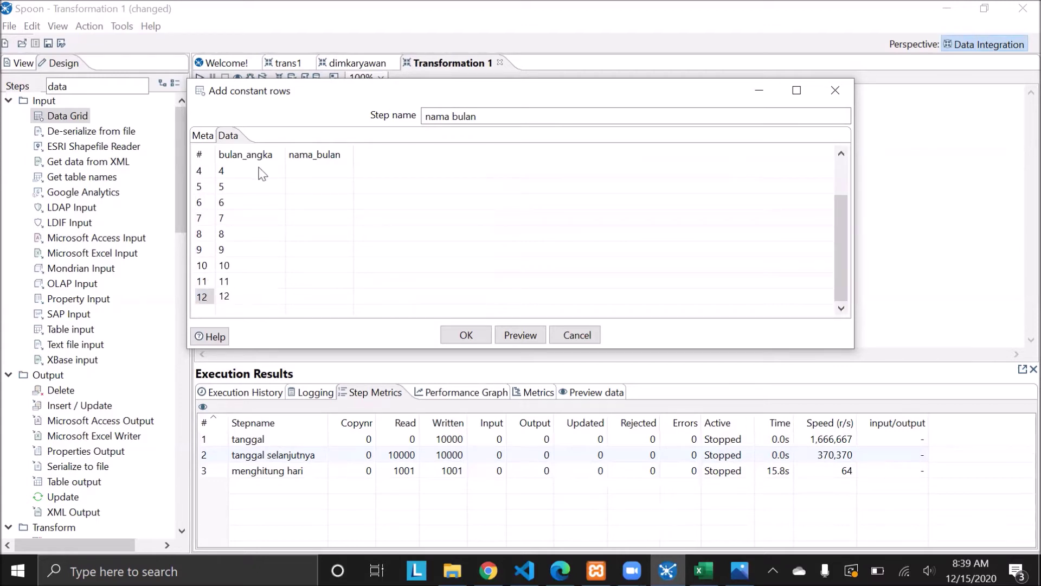
- Enter the month names Januari, Februari and Maret in the nama_bulan column for rows 1 to 3
scroll(318, 228, up, 1)
click(313, 171)
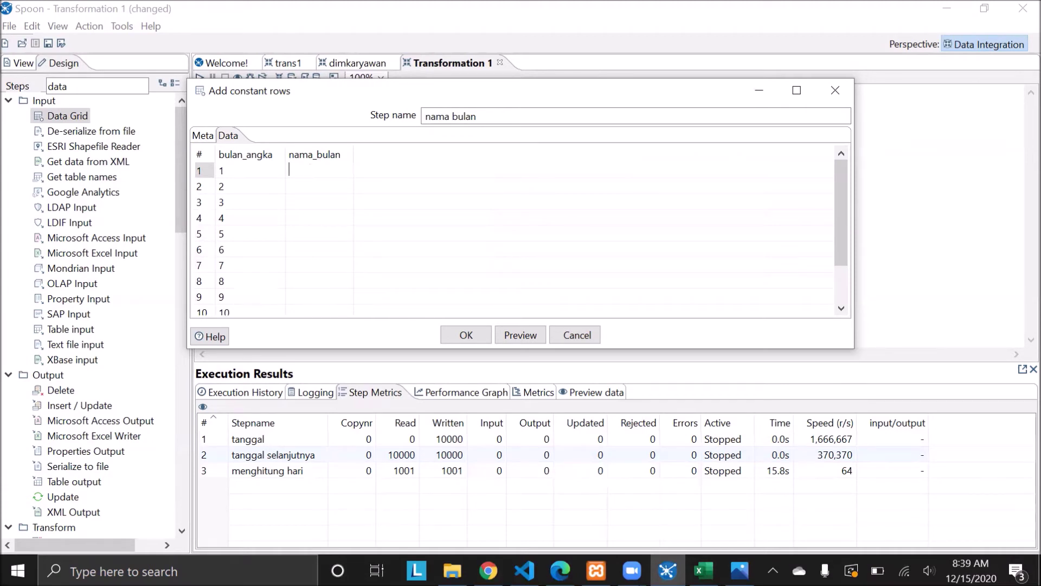
text(Januari)
click(317, 193)
text(F)
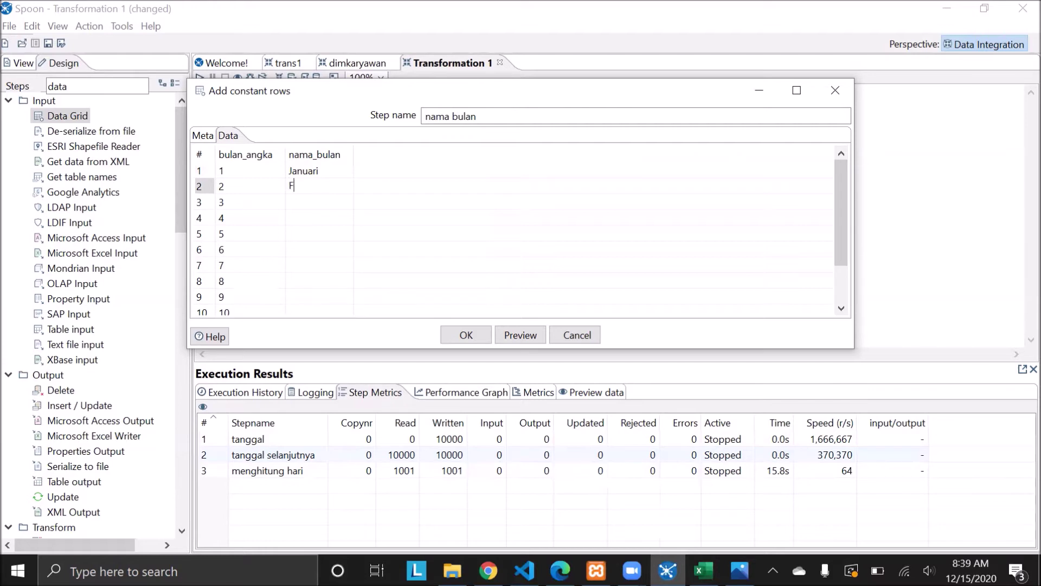
text(ebruari)
click(319, 200)
text(Maret)
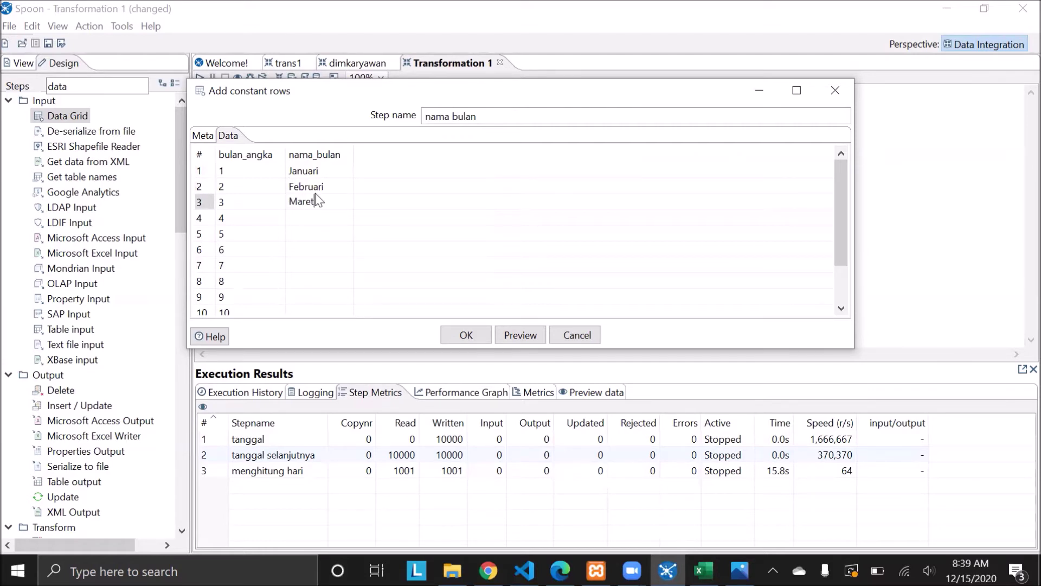
- Fill nama_bulan for rows 4 to 12 with April, Mei, Juni, Juli, Agustus, September, Oktober, Nopember and Desember, and confirm the data grid
key(Return)
text(April)
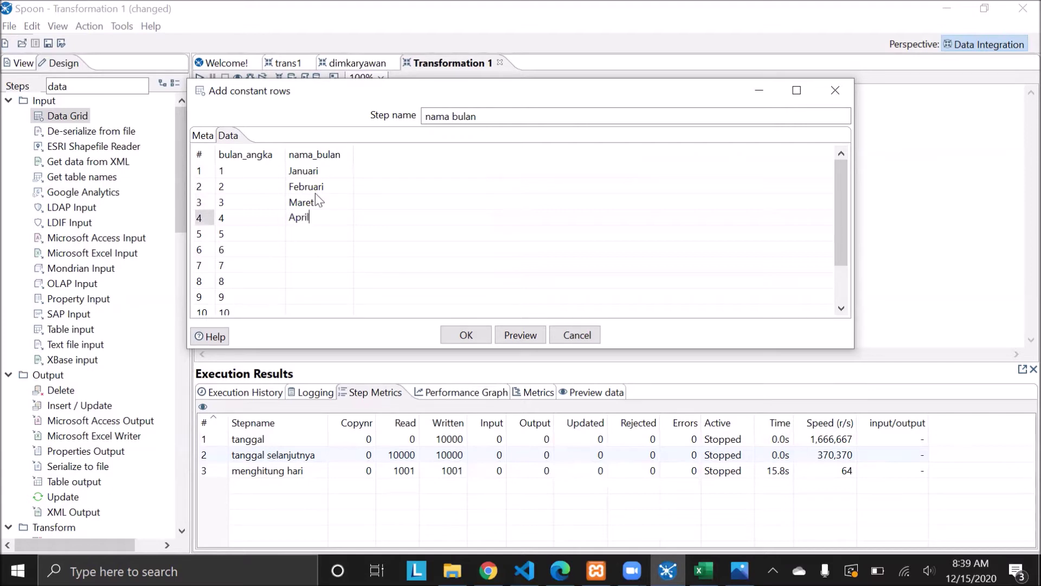
key(Return)
text(Mei)
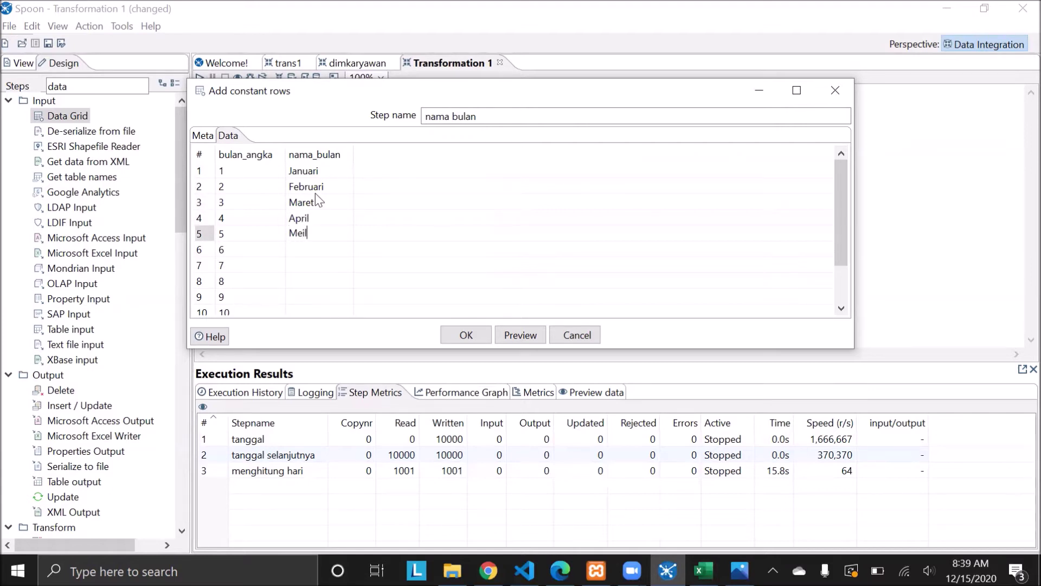
key(Return)
text(Juni)
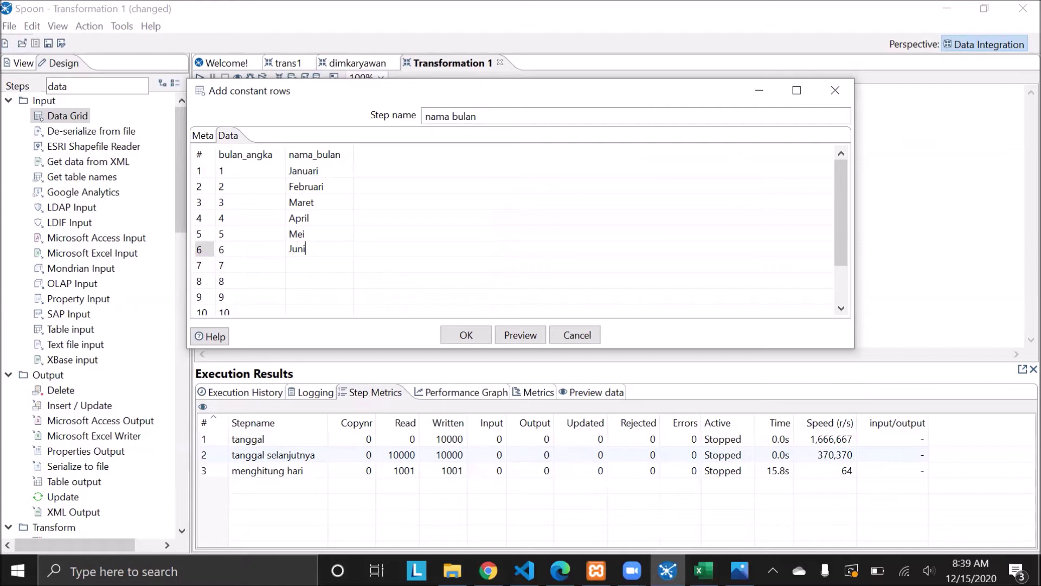
key(Return)
text(Juli)
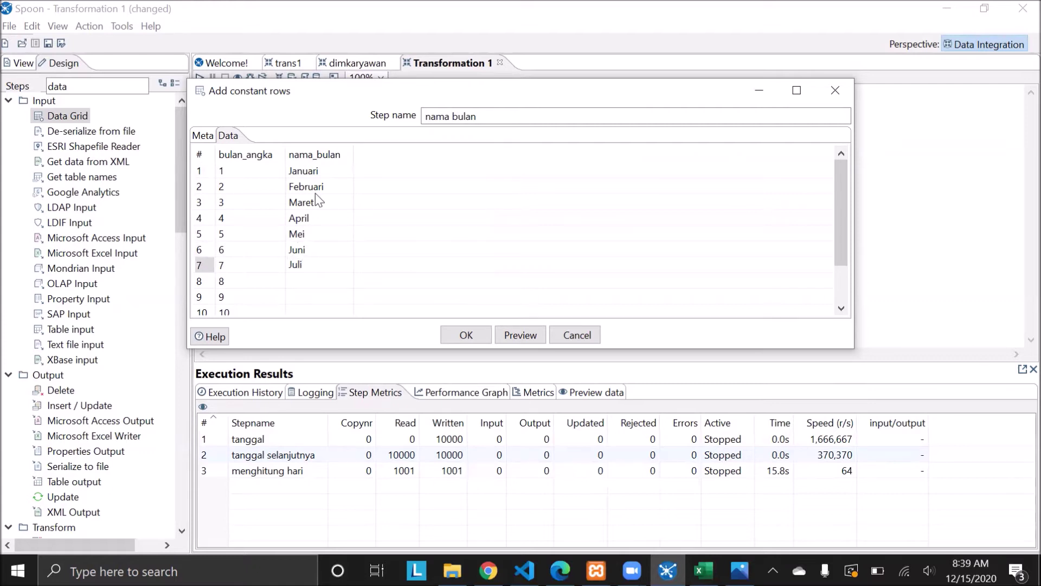
key(Return)
text(Agustus)
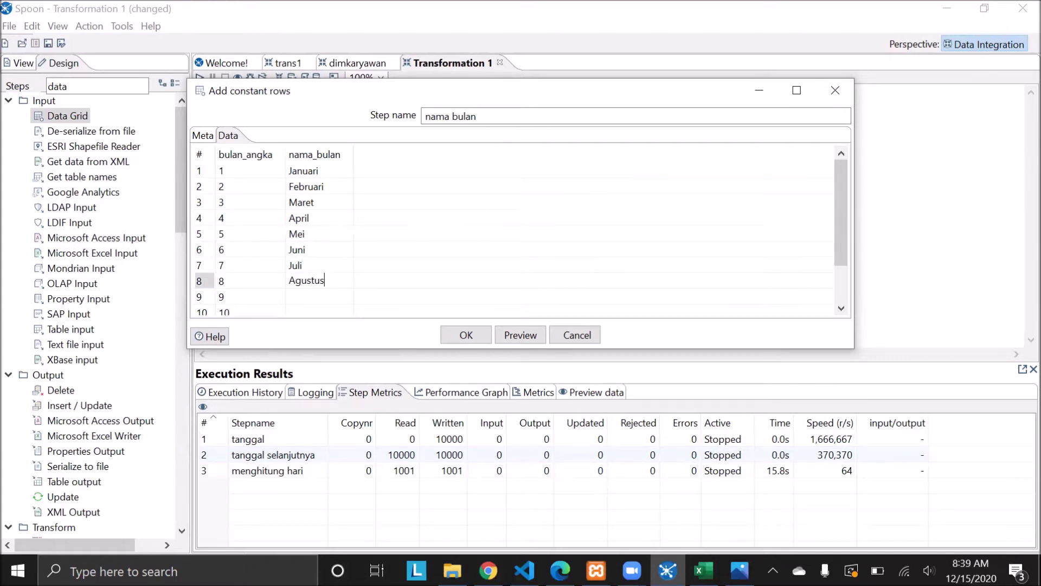
key(Return)
text(September)
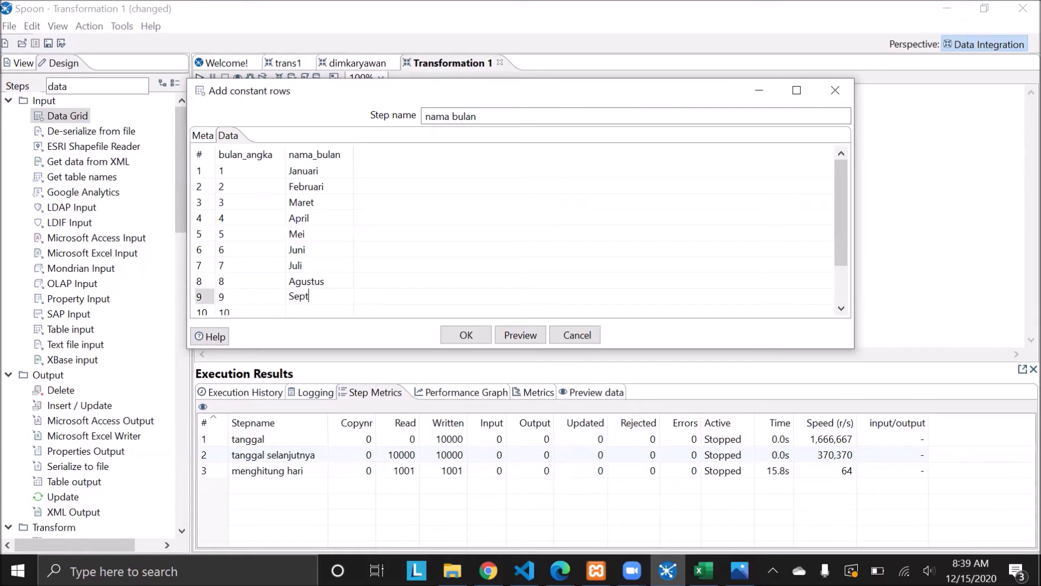
key(Return)
text(Oktober)
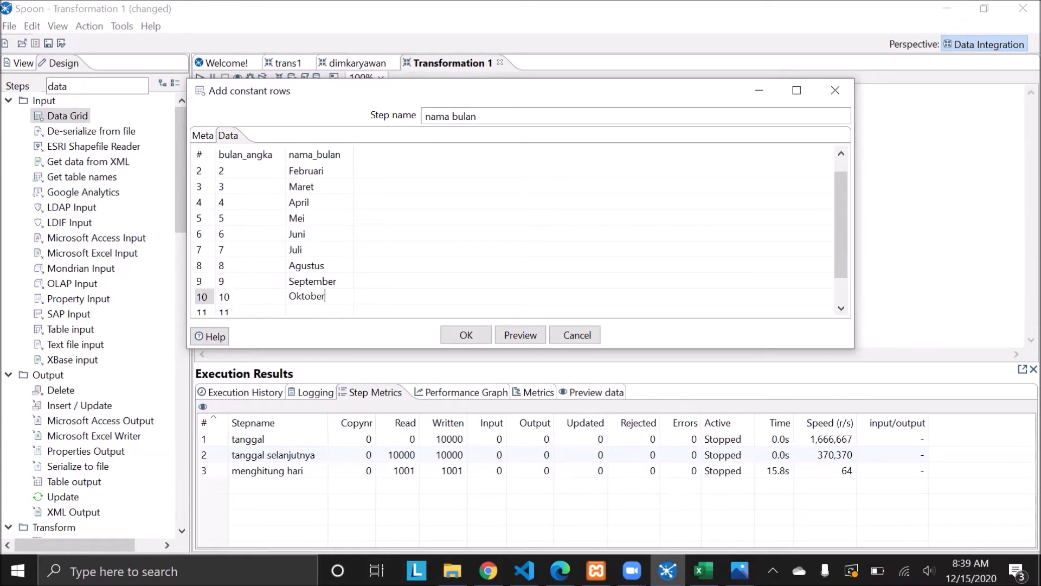
key(Return)
text(Nopember)
key(Return)
text(Desem)
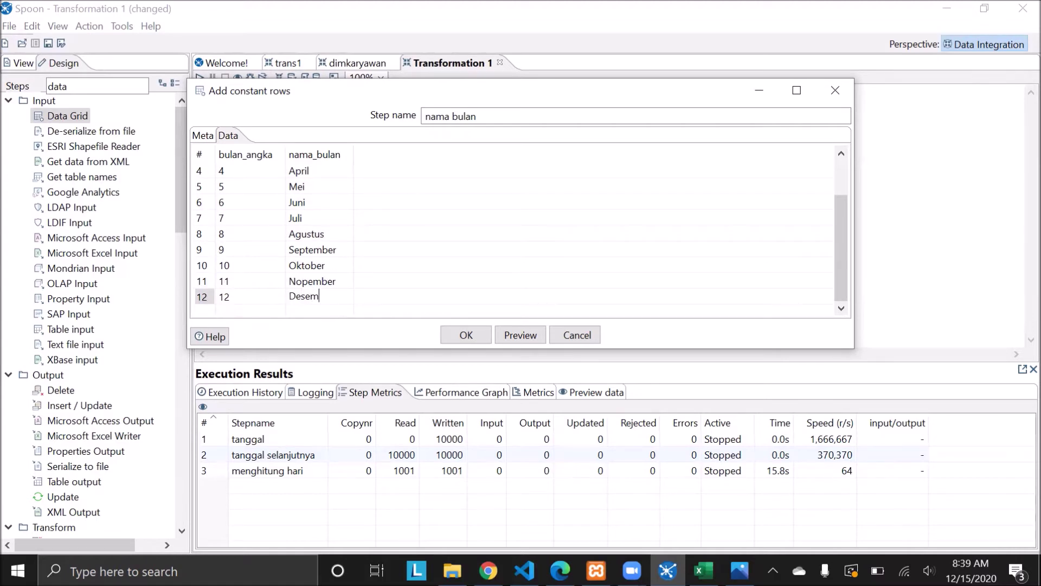
click(476, 335)
- Search the available transformation steps for "stream"
mouse_move(702, 181)
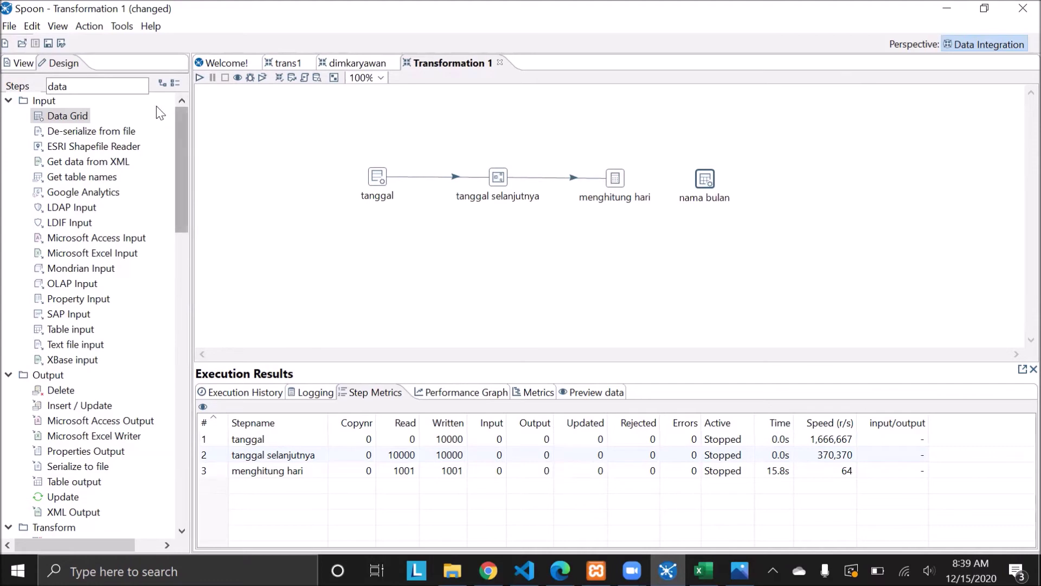
click(126, 89)
key(BackSpace)
key(BackSpace)
key(BackSpace)
key(BackSpace)
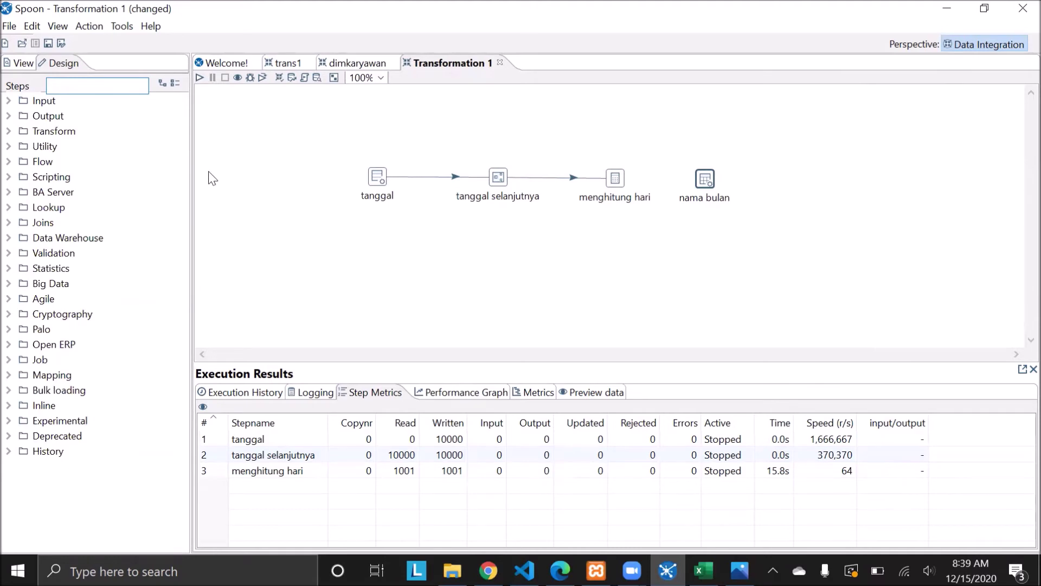
text(strea)
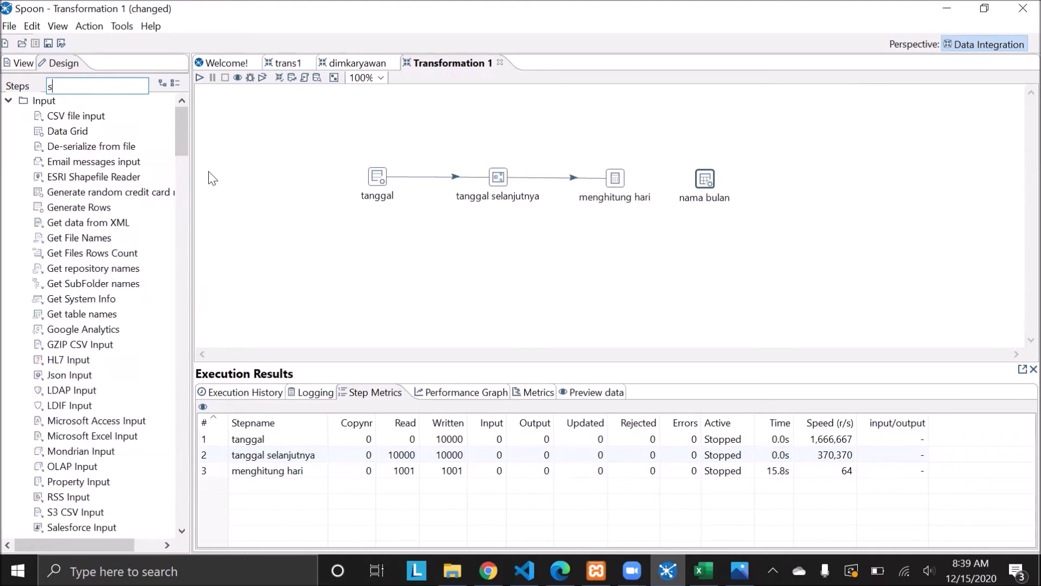
text(m)
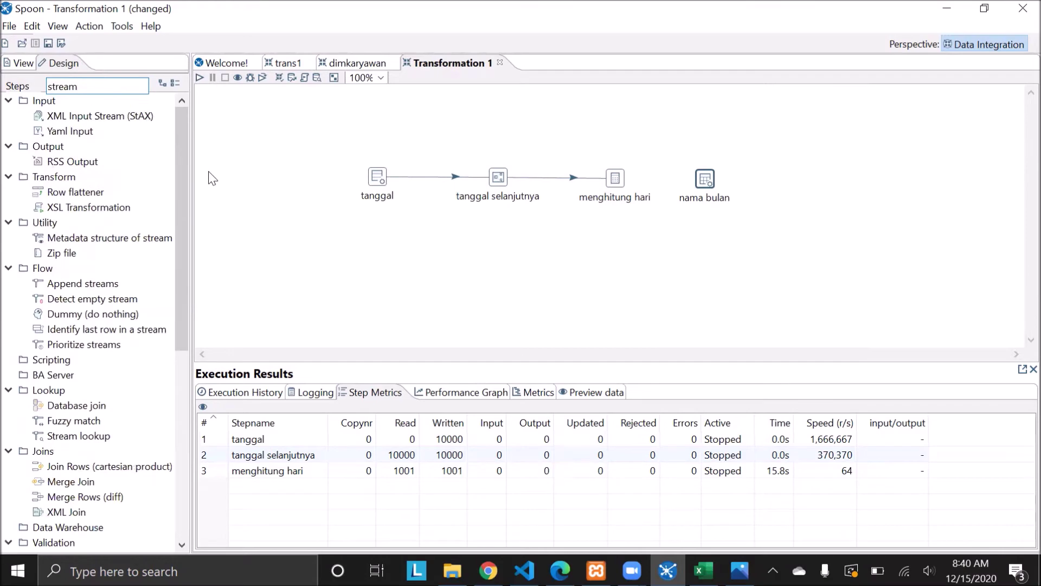
- Search the available steps for "look" and add a Stream lookup step below menghitung hari and nama bulan
key(BackSpace)
key(BackSpace)
key(BackSpace)
key(BackSpace)
key(BackSpace)
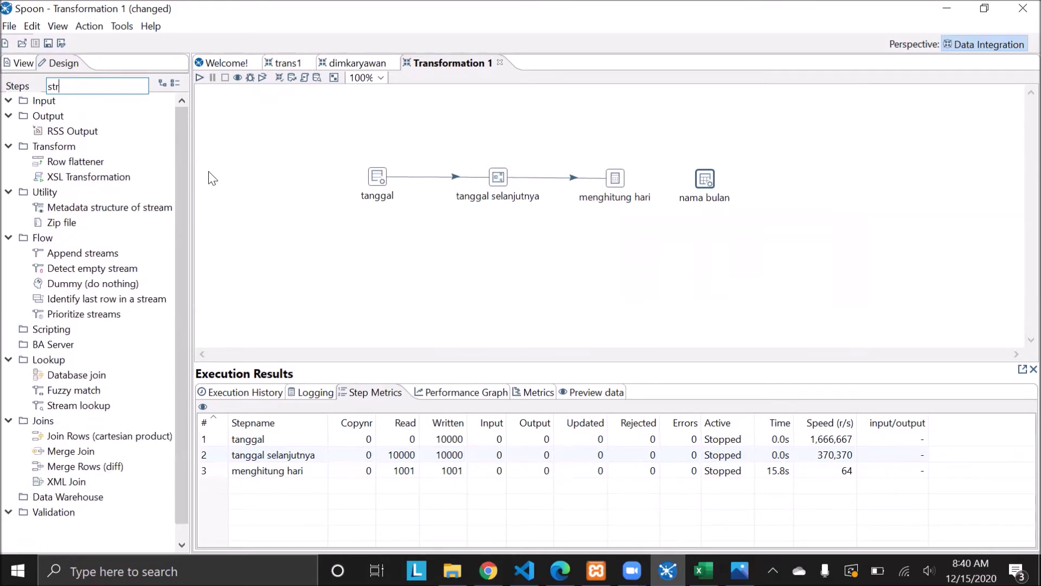
text(look)
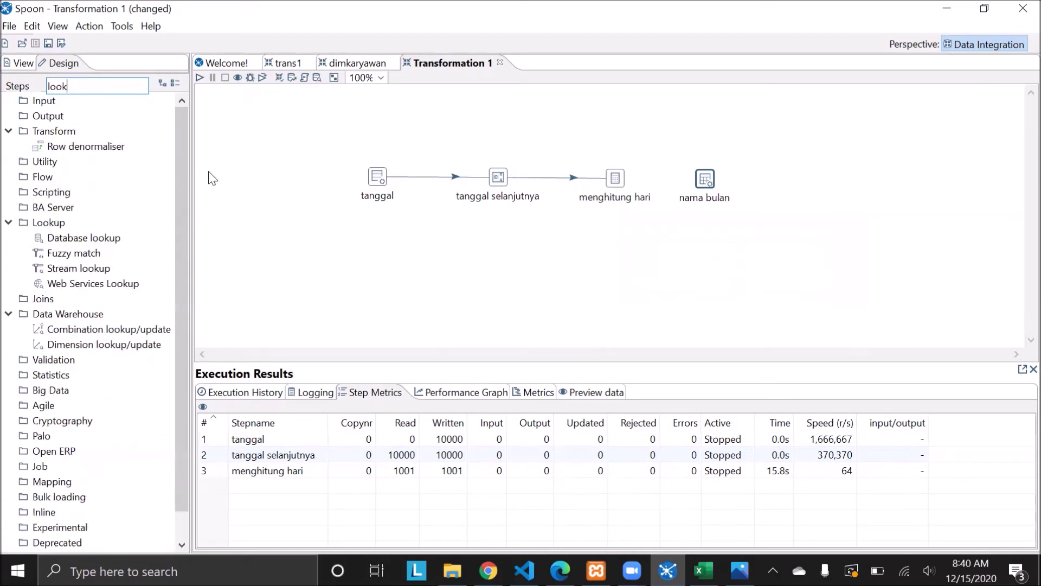
drag(109, 268, 659, 226)
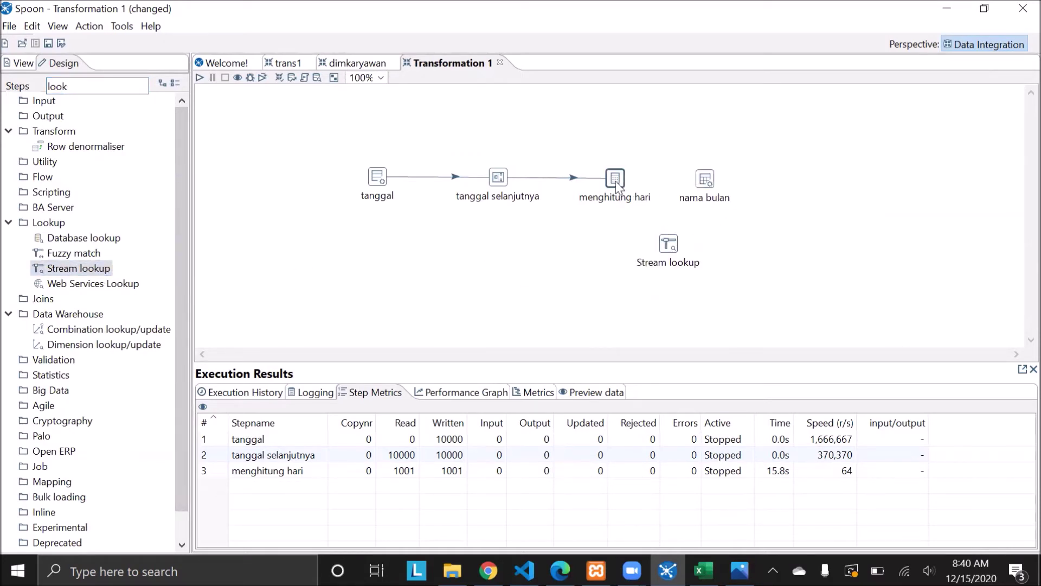
- Connect both menghitung hari and nama bulan to the Stream lookup step with hops
mouse_move(616, 178)
mouse_down()
mouse_move(635, 225)
mouse_move(668, 246)
mouse_up()
mouse_move(705, 183)
drag(718, 217, 669, 245)
- Set the Stream lookup's lookup step to nama bulan and match key field bulan to lookup field bulan_angka
double_click(675, 248)
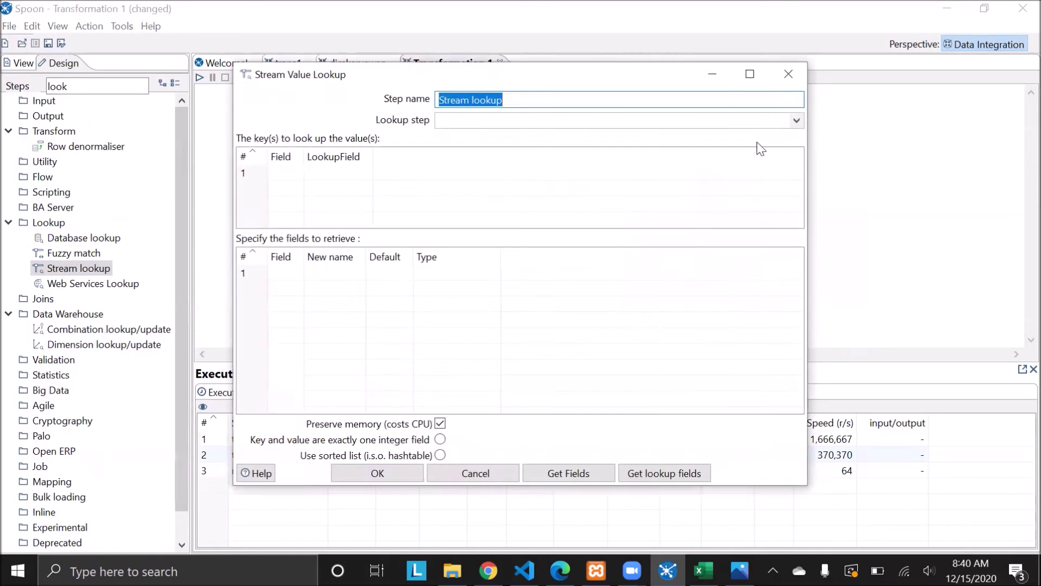
click(795, 121)
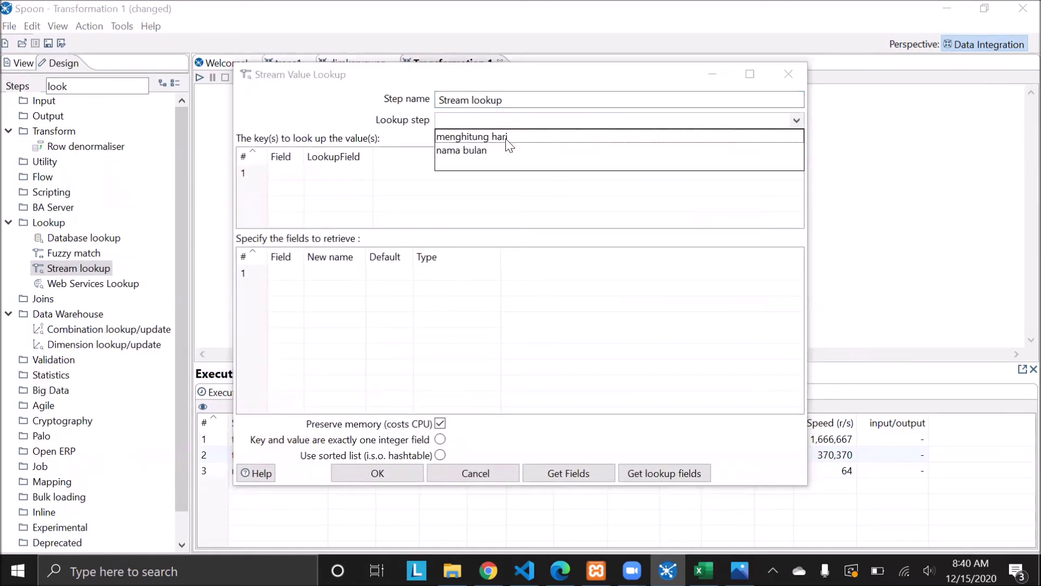
click(475, 157)
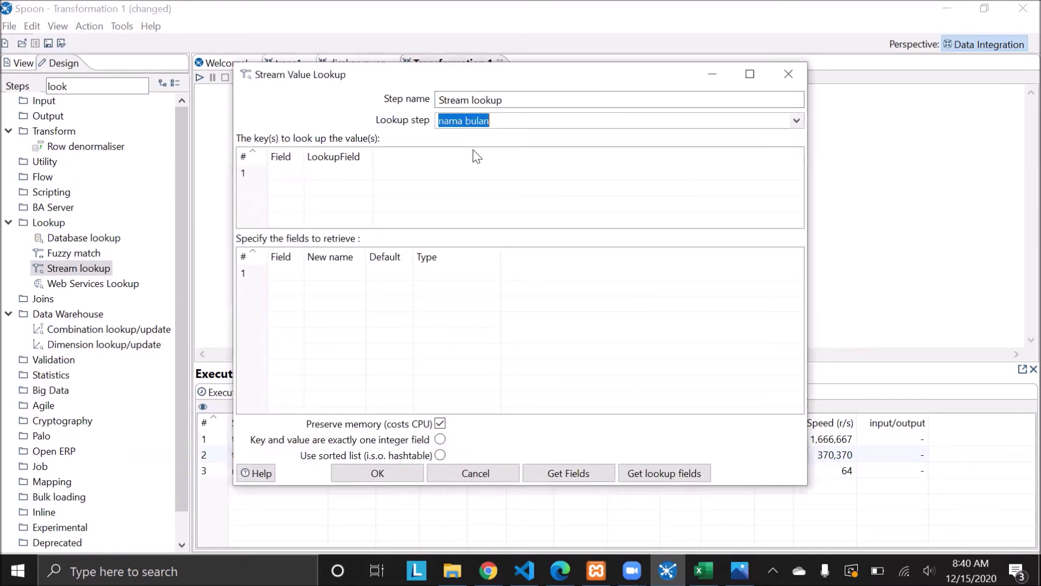
click(288, 172)
click(297, 172)
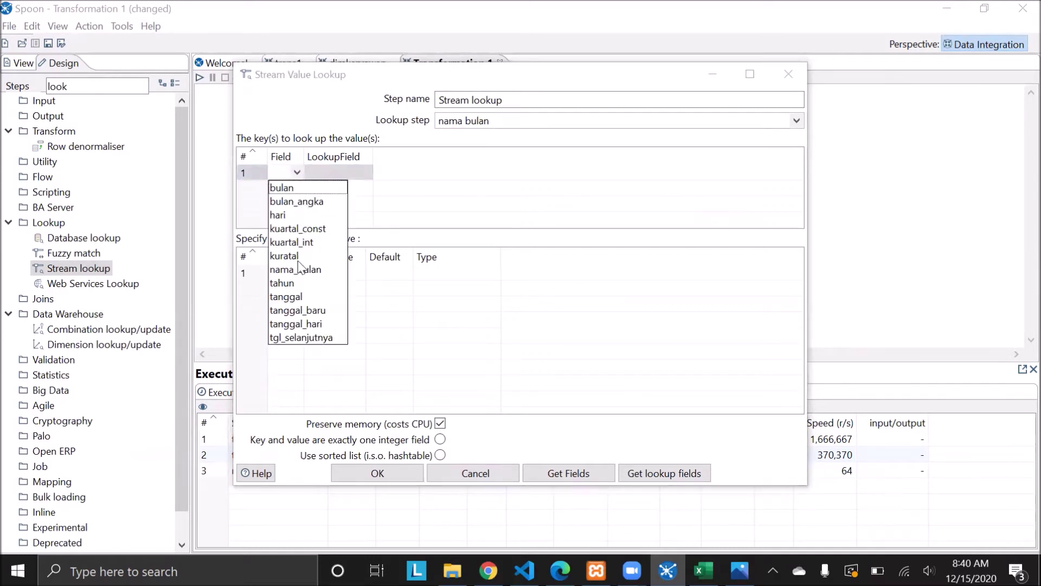
click(301, 188)
click(367, 175)
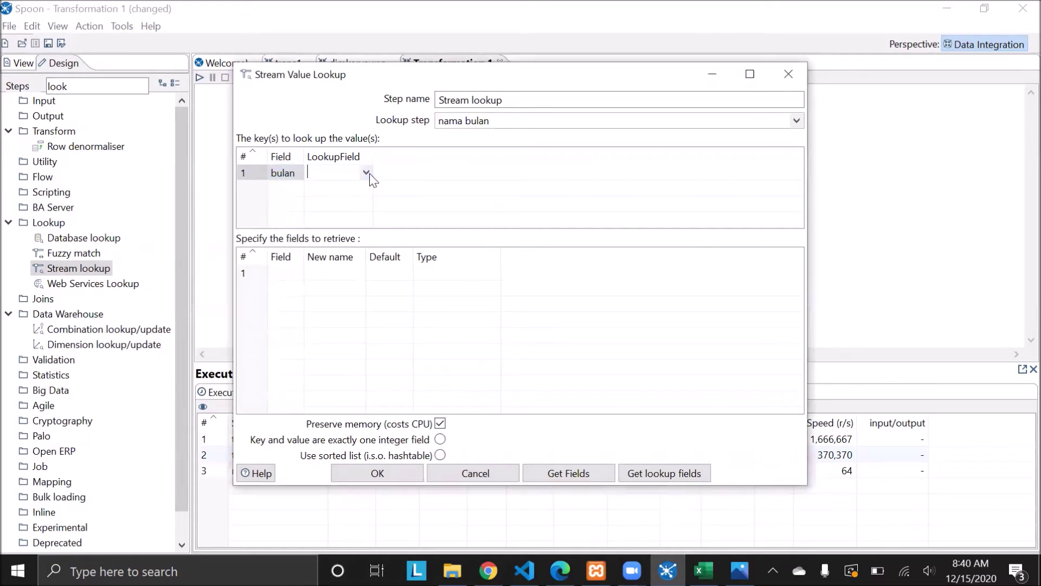
click(366, 171)
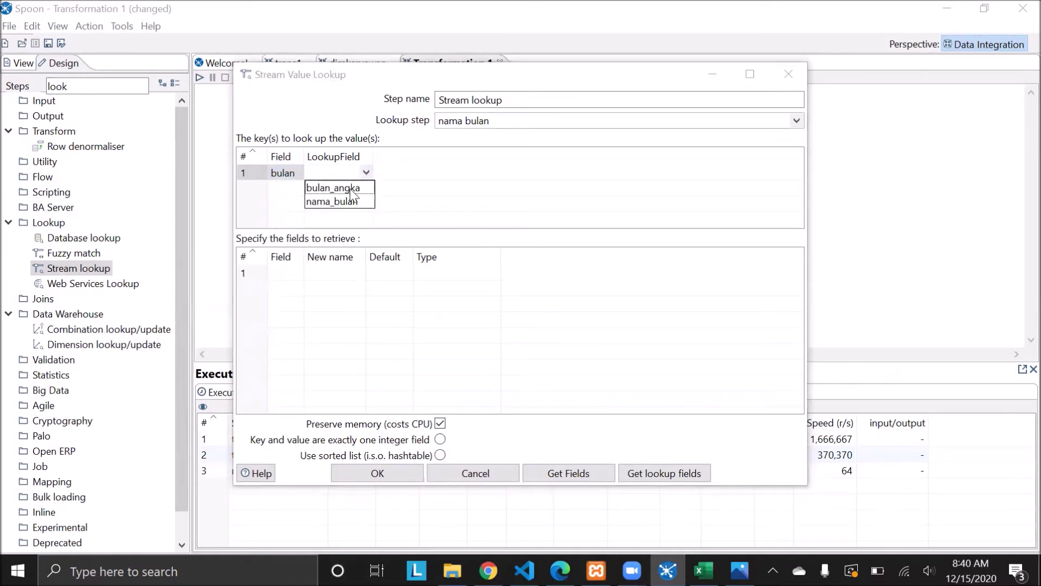
click(349, 188)
- Set nama_bulan as the field to retrieve and confirm the Stream lookup settings
click(293, 273)
click(297, 272)
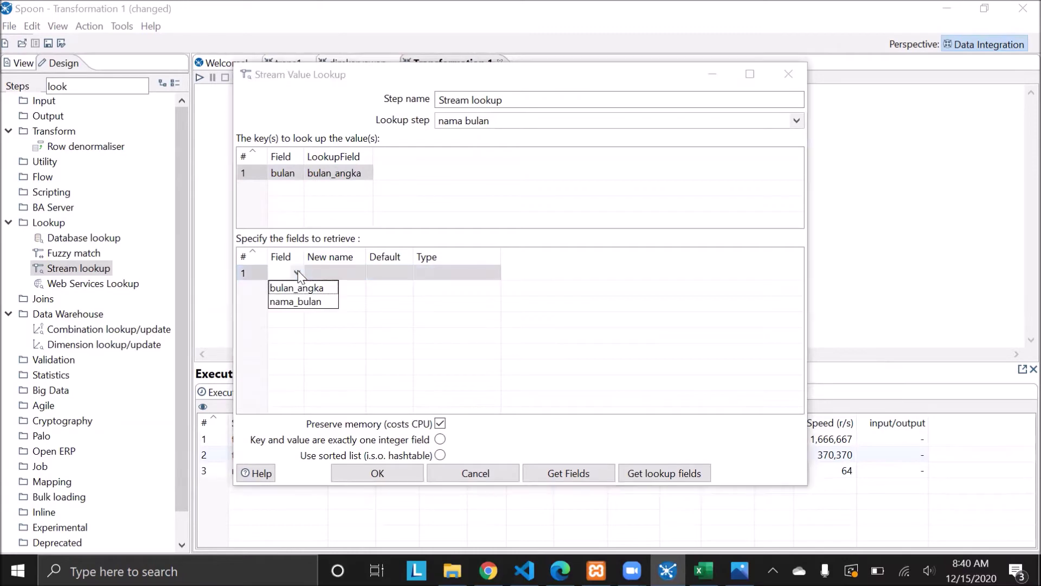
click(297, 302)
click(377, 473)
- Preview the Stream lookup output, examine the nama_bulan values across the months, and stop the preview run
right_click(671, 250)
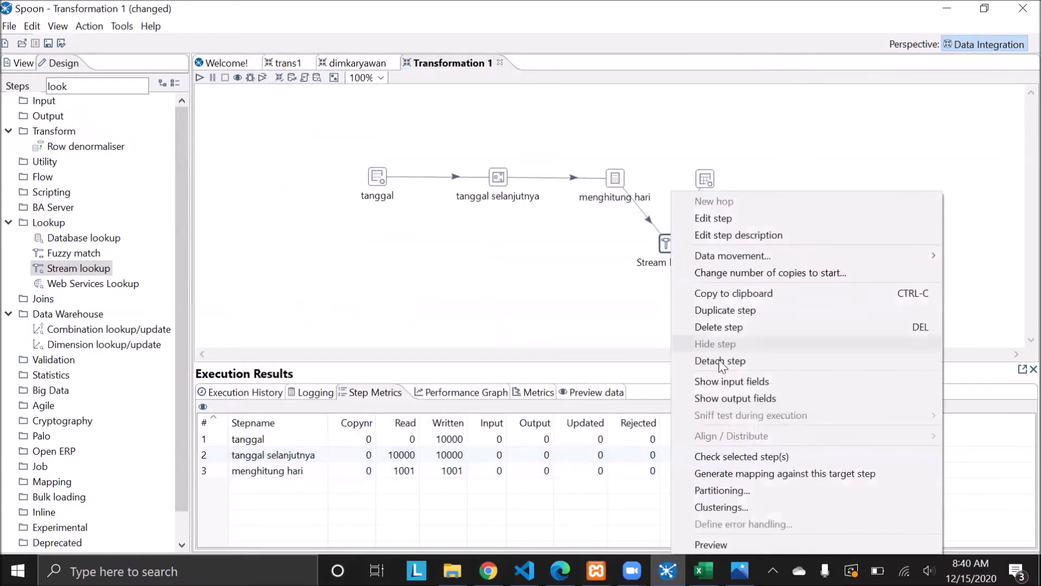
click(711, 545)
click(441, 359)
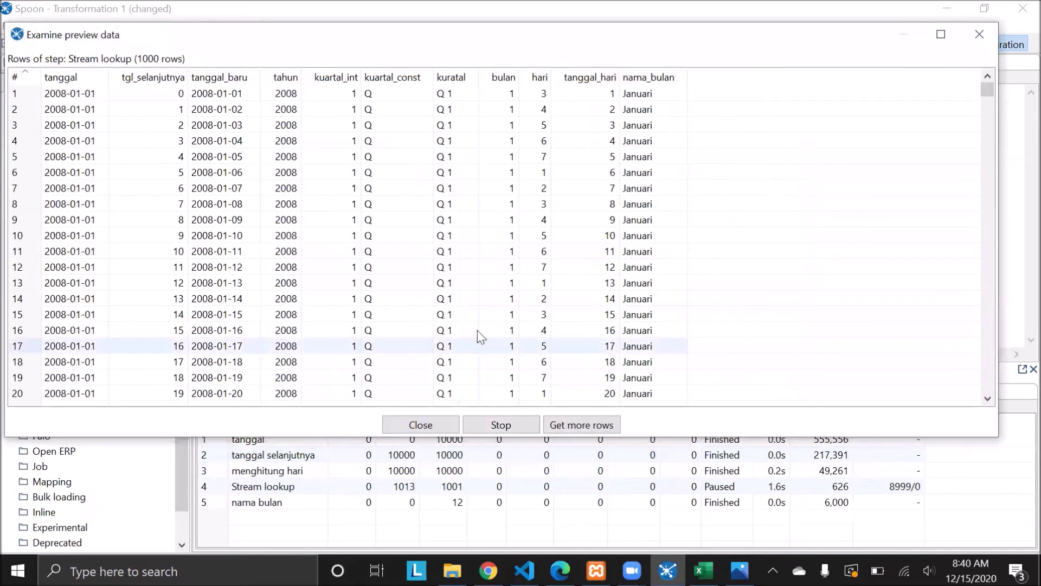
scroll(649, 247, down, 7)
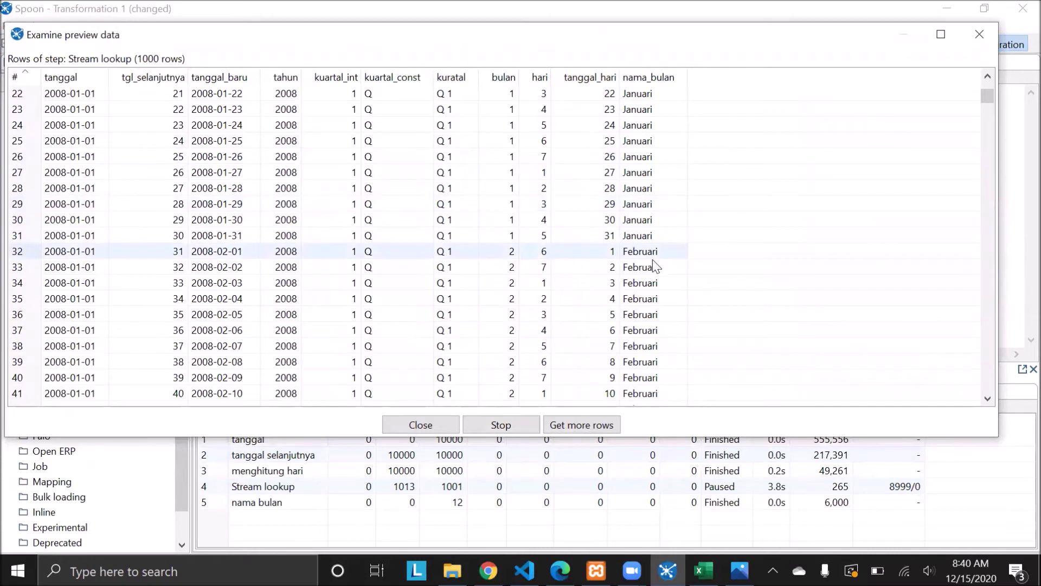
scroll(652, 266, down, 10)
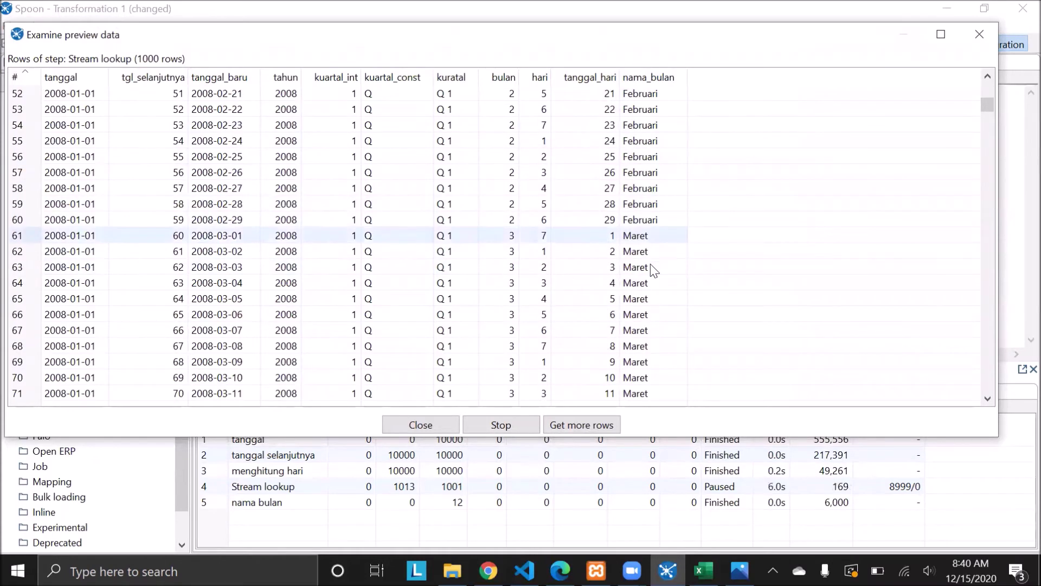
scroll(651, 261, down, 8)
scroll(651, 307, down, 17)
scroll(653, 309, down, 11)
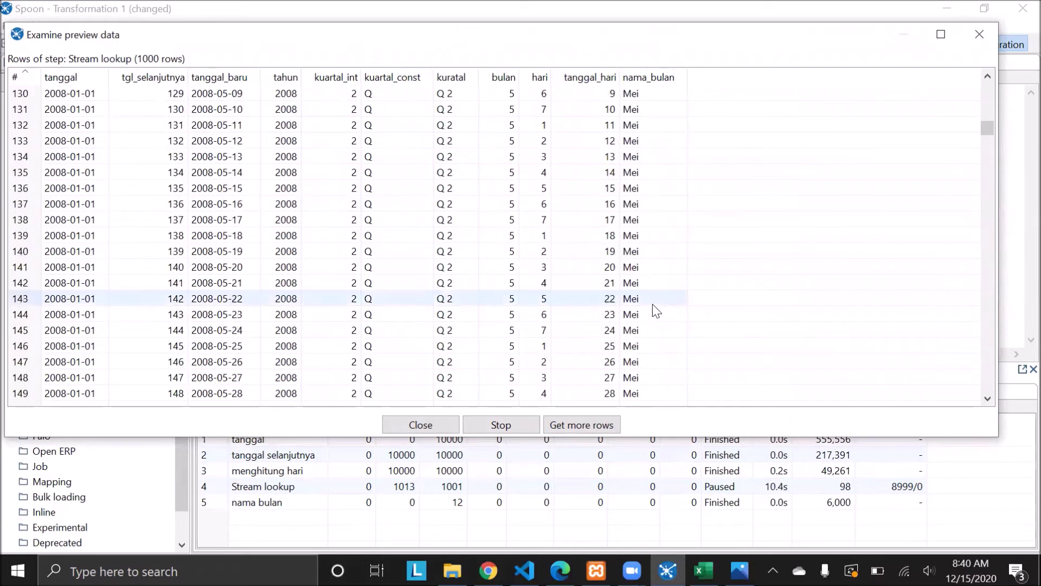
click(457, 422)
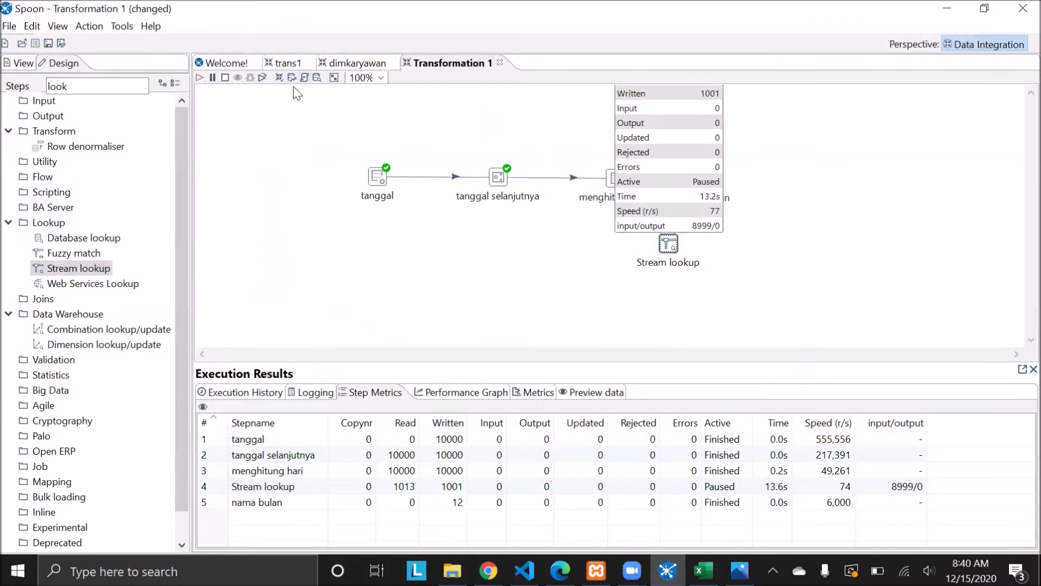
click(225, 78)
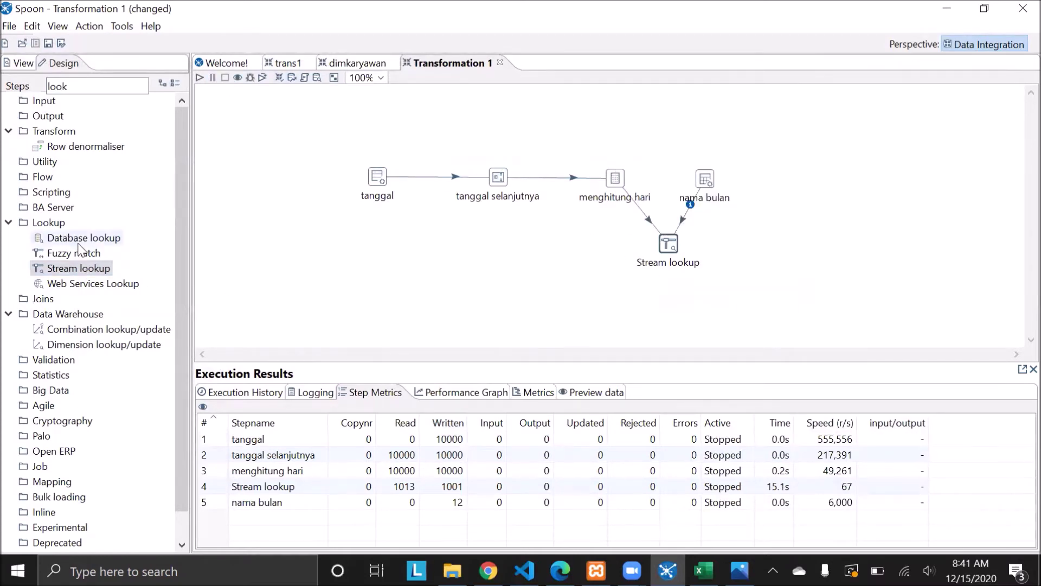
- Search the available steps for "data", add a Data Grid beside Stream lookup, and name it nama hari
click(111, 87)
key(BackSpace)
key(BackSpace)
key(BackSpace)
key(BackSpace)
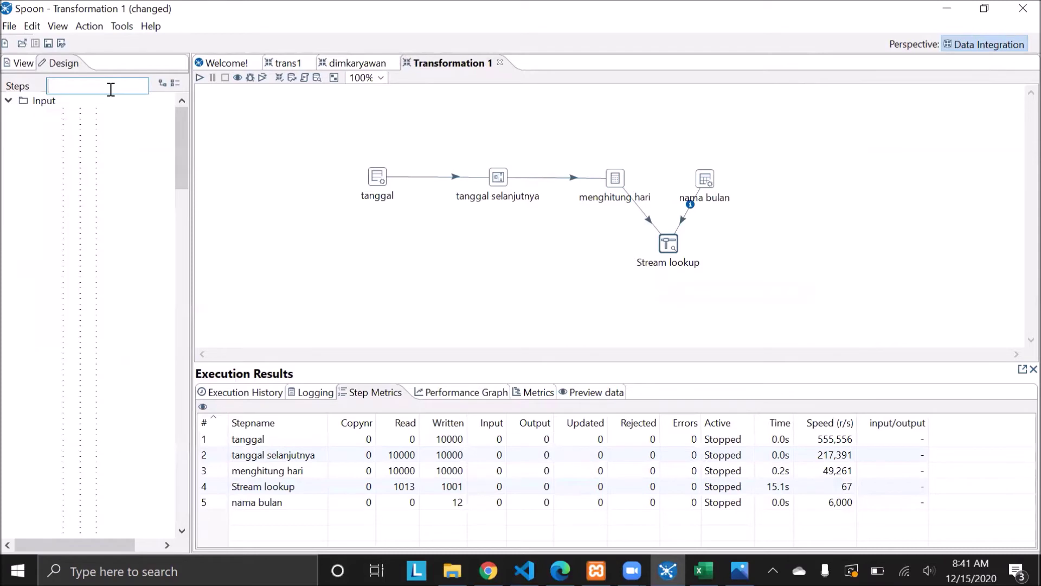
text(data)
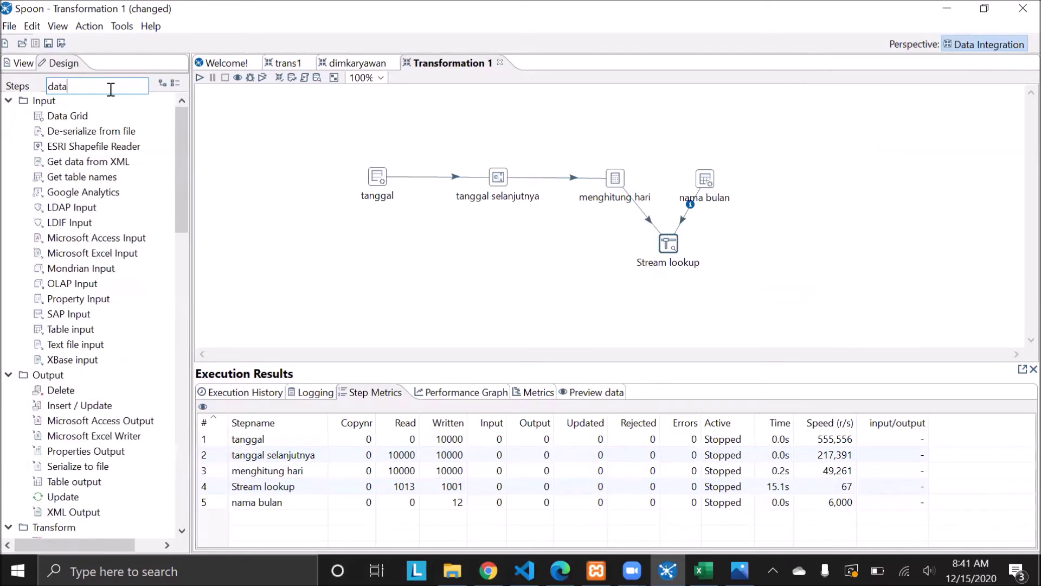
drag(67, 116, 760, 223)
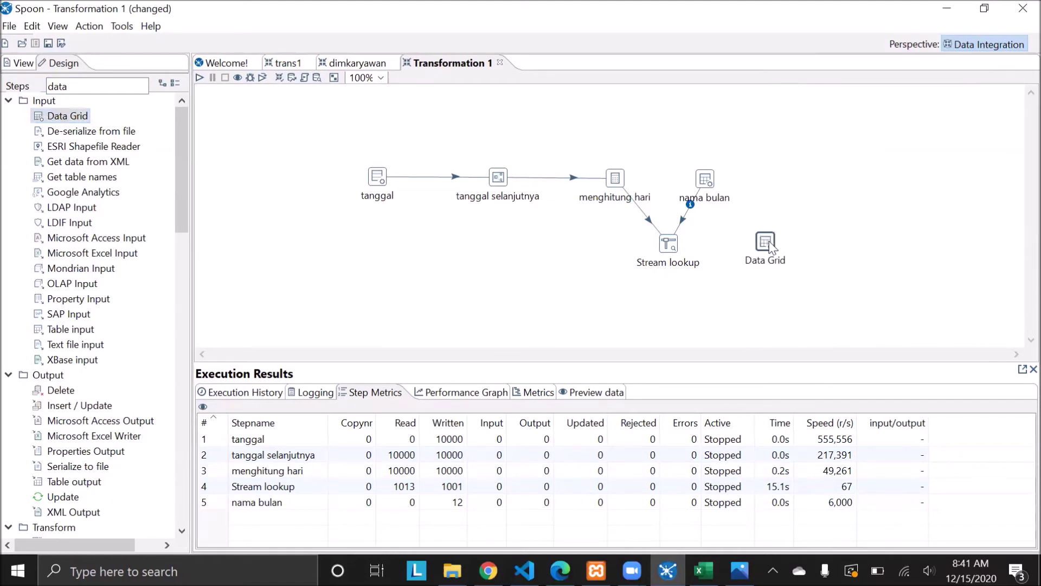
double_click(767, 242)
text(nama hari)
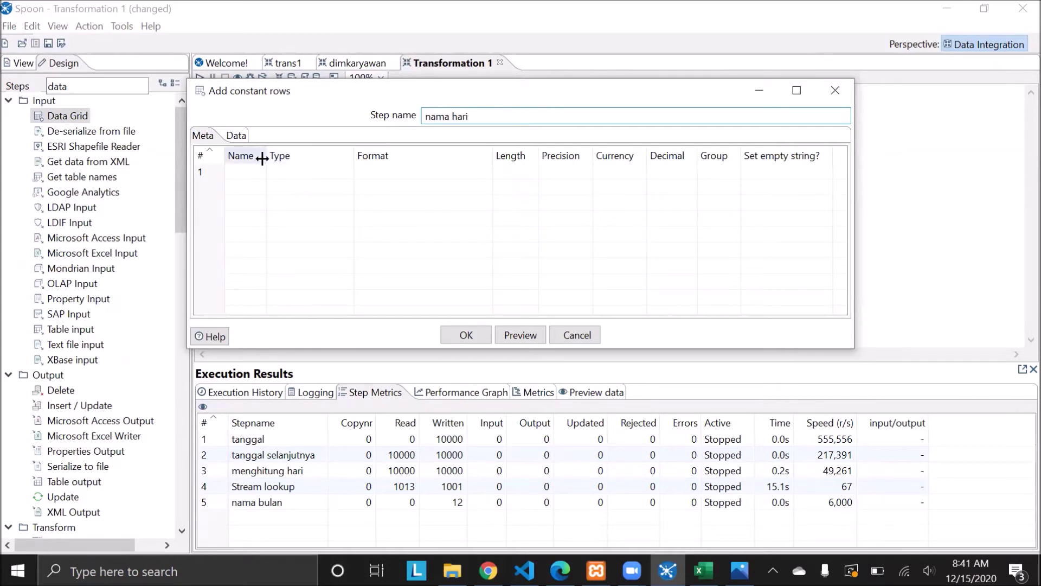
- Define two fields in the nama hari data grid: hari_angka as Integer and nama_hari as String
click(243, 170)
text(hari_angkar)
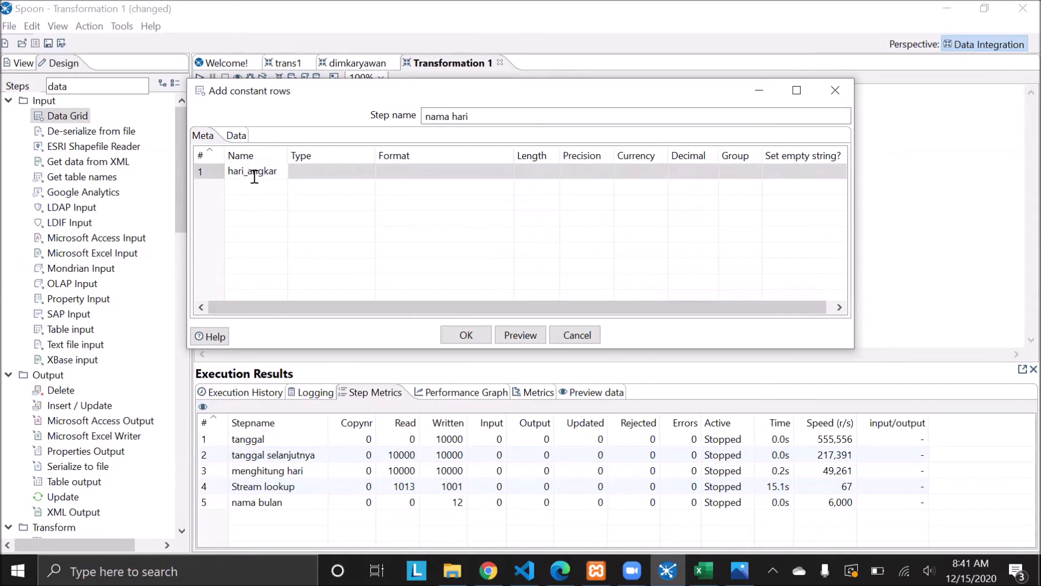
click(370, 173)
click(368, 172)
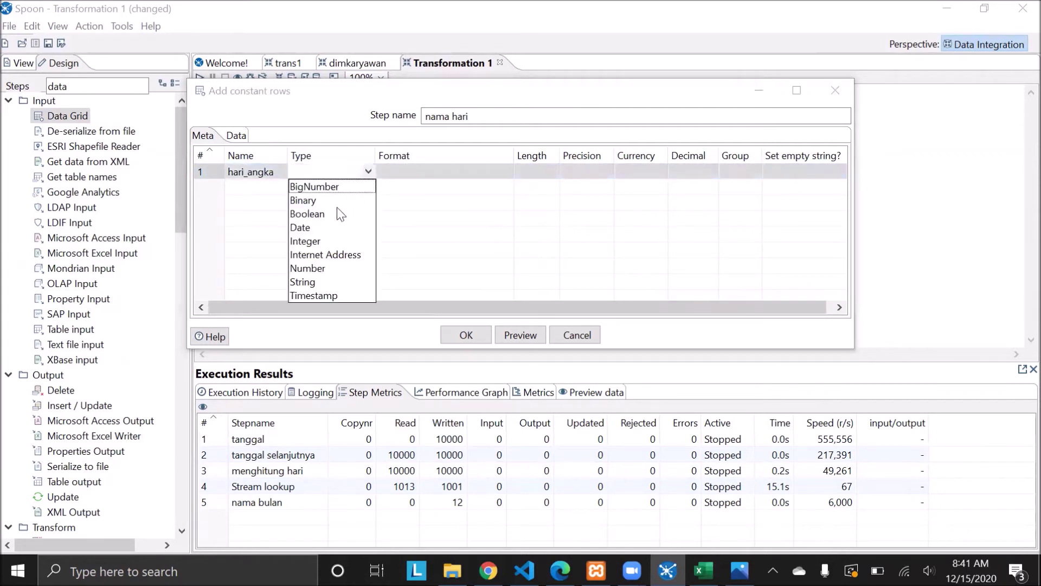
click(317, 242)
click(237, 188)
text(nama_hari)
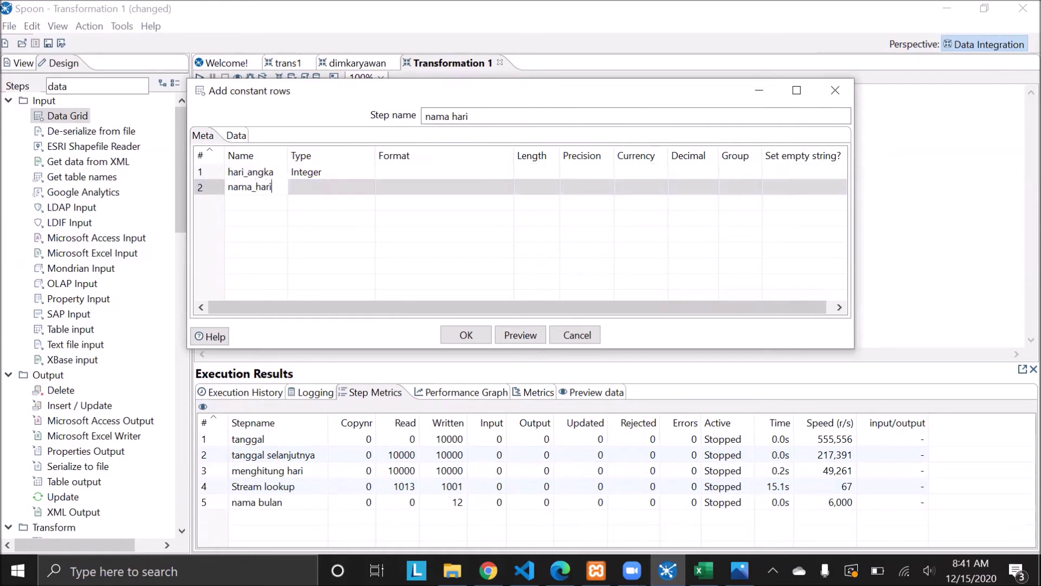
click(365, 187)
click(369, 187)
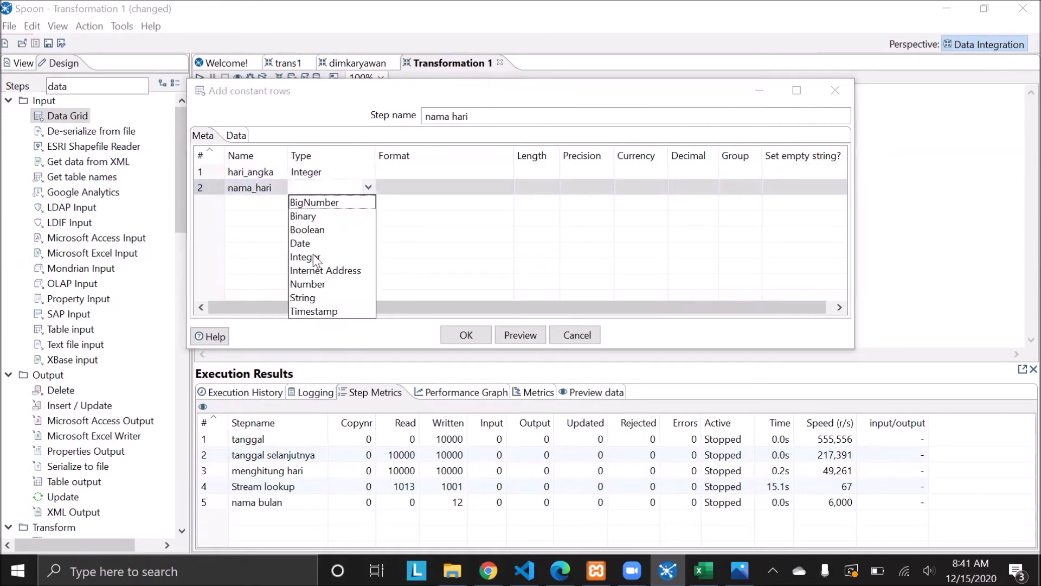
click(308, 297)
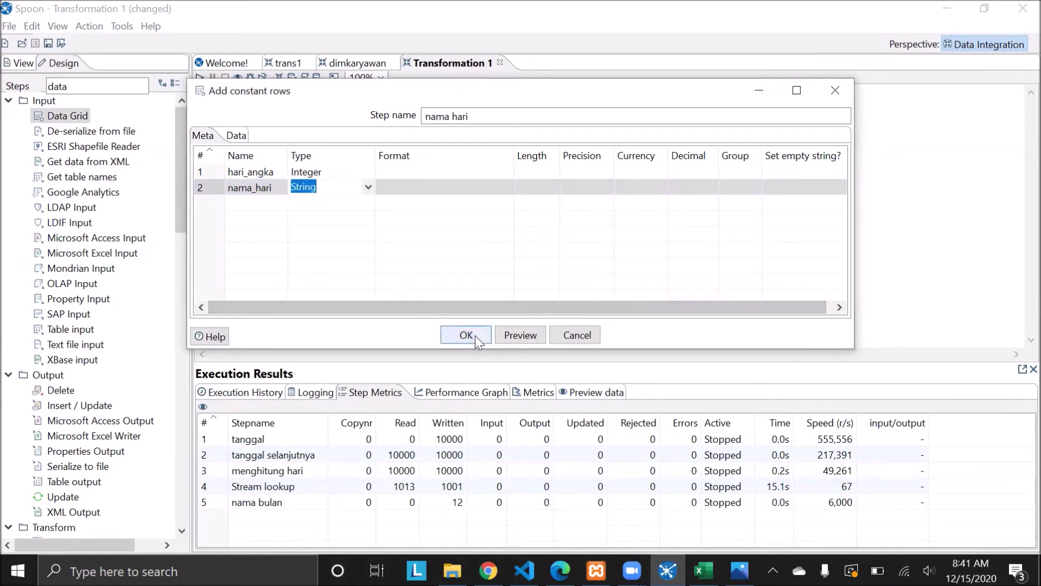
- Fill the hari_angka data column of nama hari with the numbers 1 to 7, one per row
click(236, 135)
click(254, 171)
text(1)
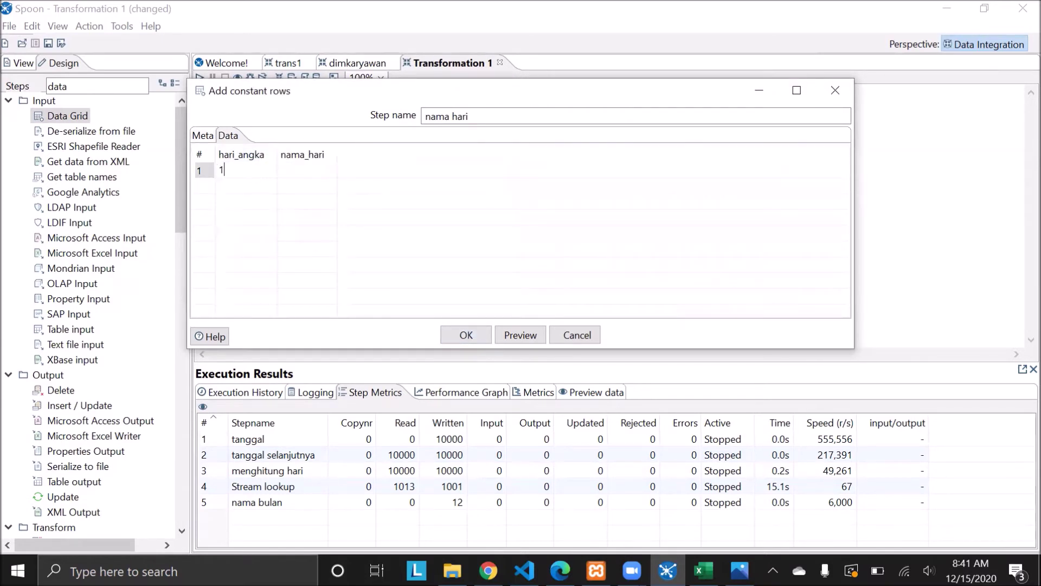
key(Return)
text(2)
key(Return)
text(3)
key(Return)
text(4)
key(Return)
text(5)
key(Return)
text(6)
key(Return)
text(7)
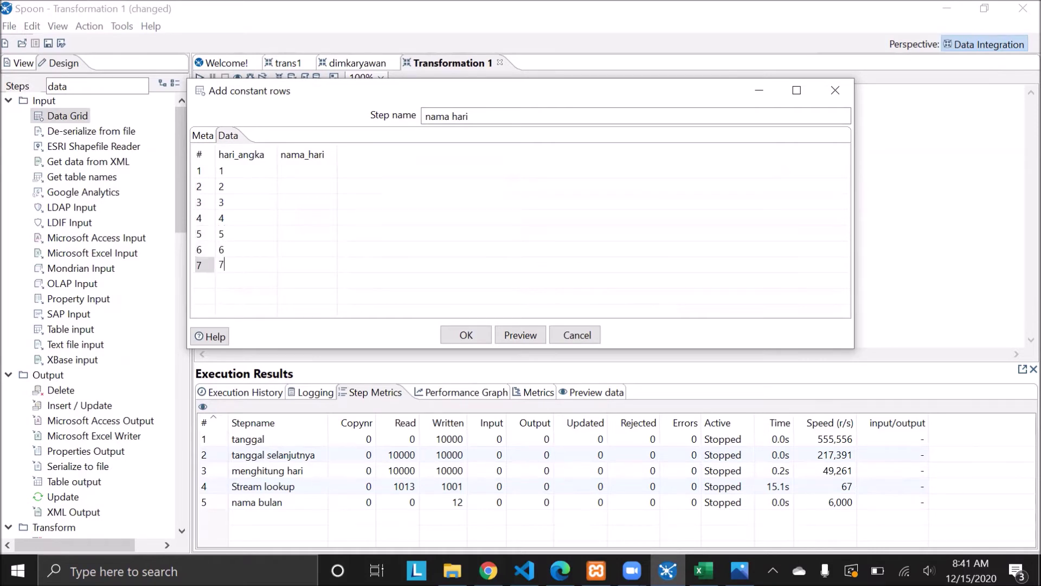
- Fill the nama_hari column with Senin, Selasa, Rabu, Kamis, Jumat, Sabtu and Minggu, and confirm the data grid
click(323, 171)
text(Senin)
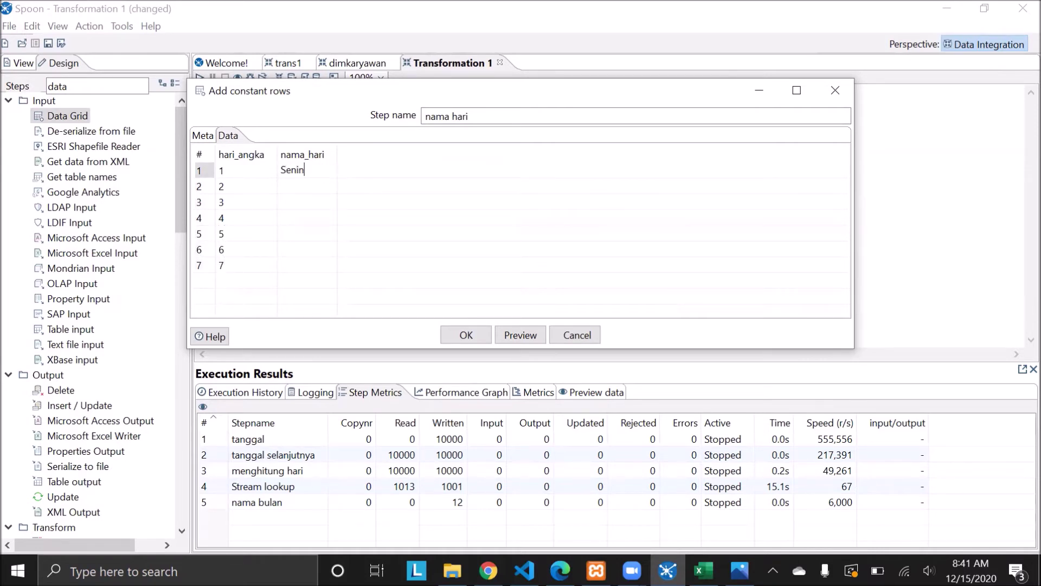
key(Return)
text(S)
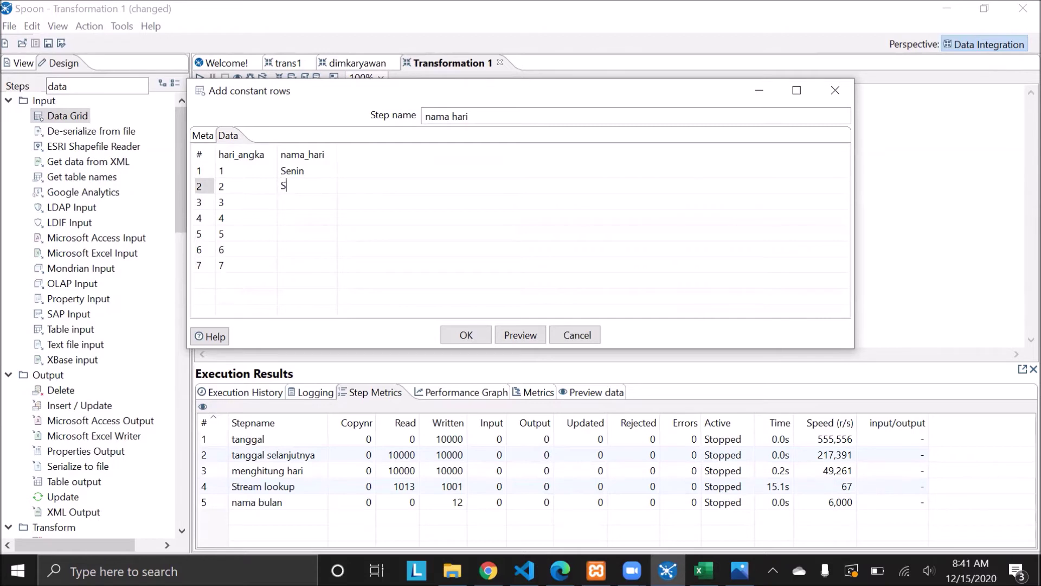
text(elasa)
key(Return)
text(Rabu)
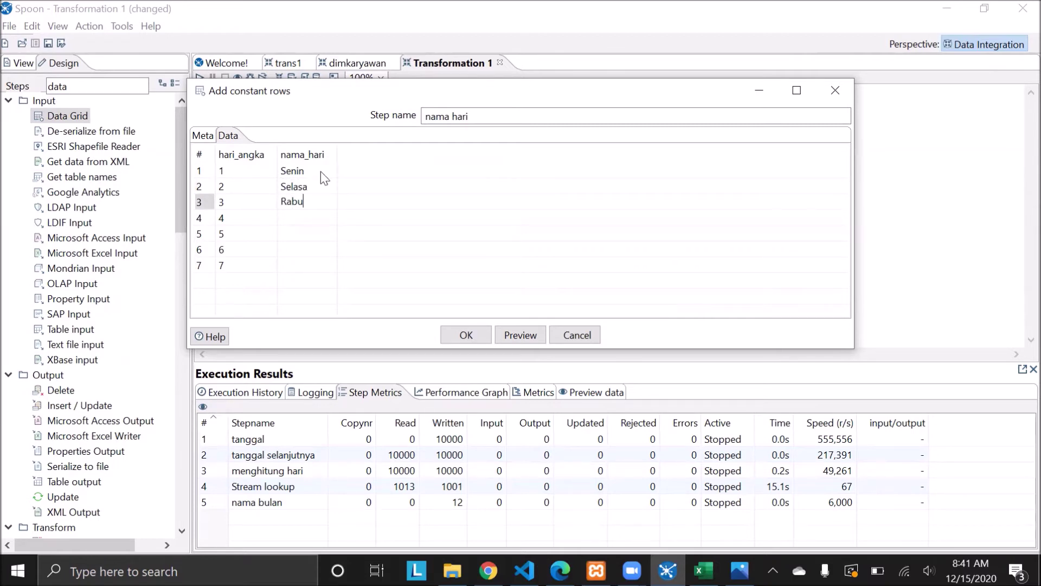
key(Return)
text(Kamis)
key(Return)
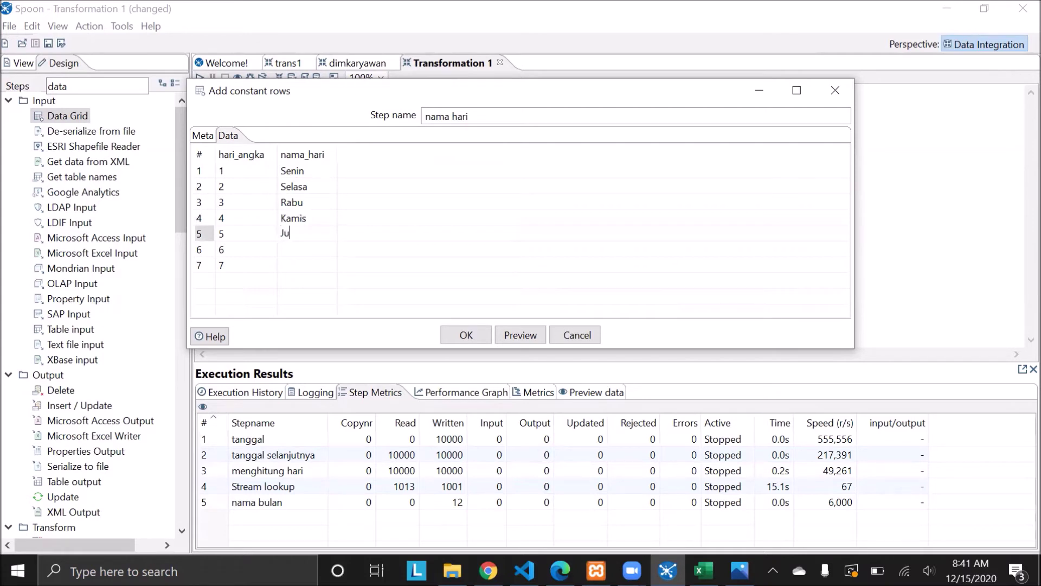
text(Jumat)
key(Return)
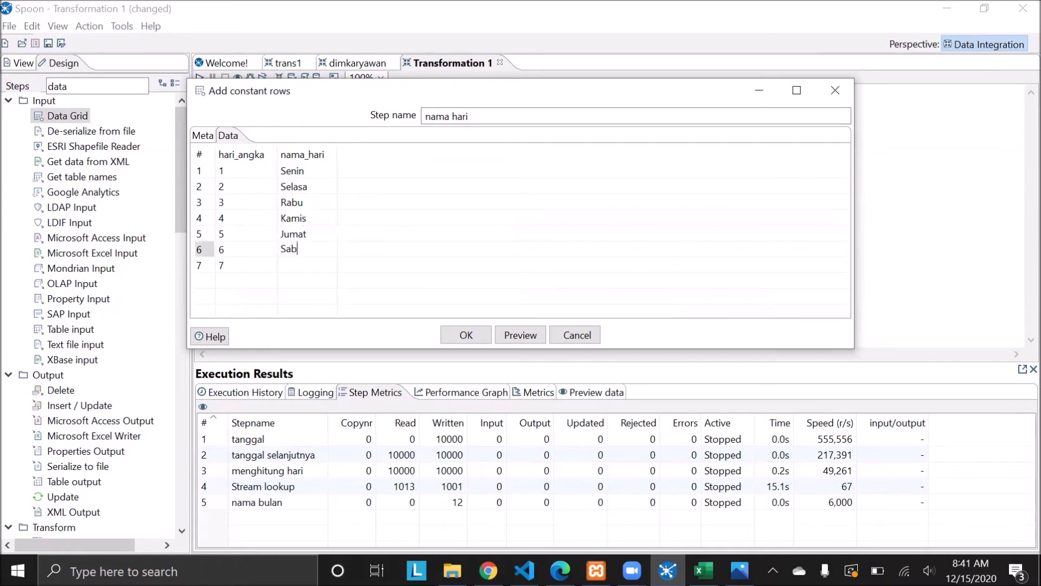
text(Sabtu)
key(Return)
text(Minggu)
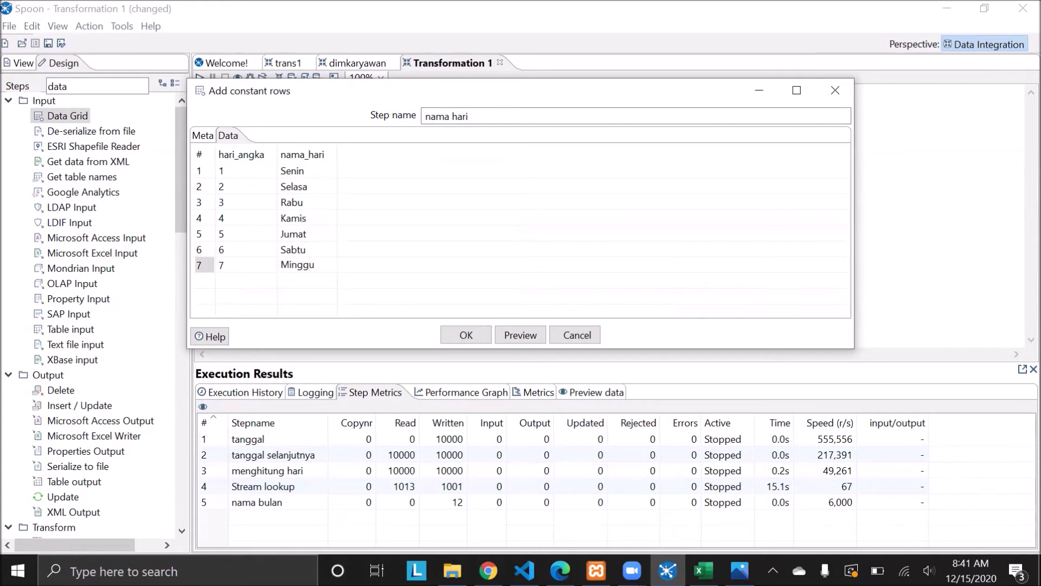
click(466, 335)
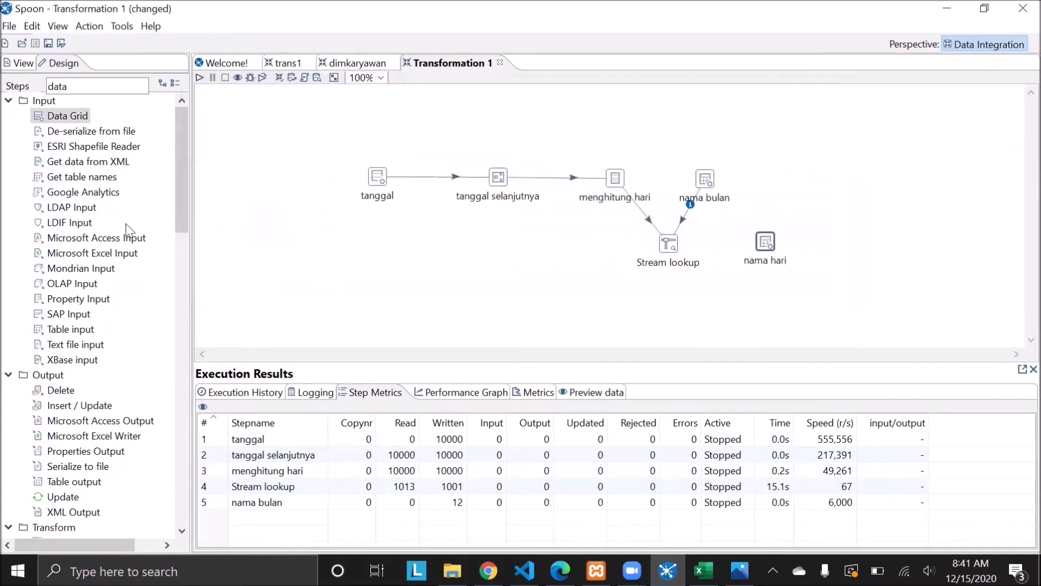
- Search the available steps for "look" and add a second Stream lookup below nama hari
double_click(103, 86)
text(look)
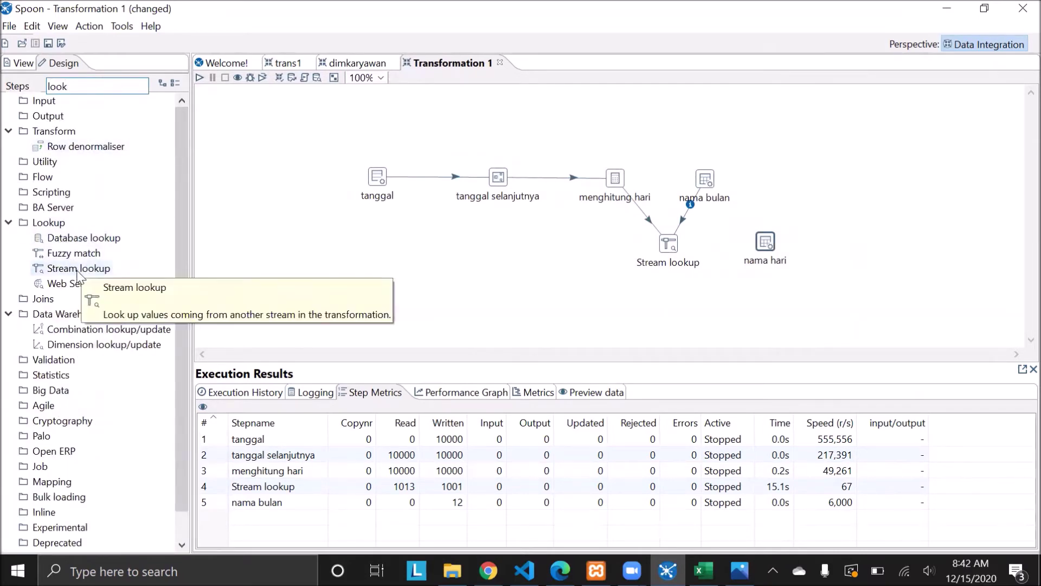
drag(79, 269, 720, 282)
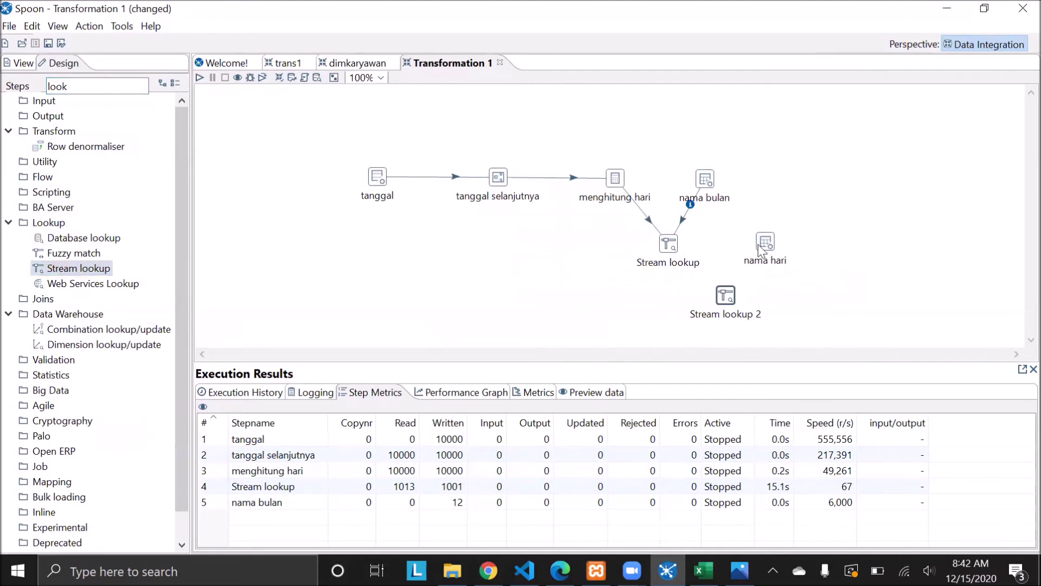
mouse_move(762, 249)
drag(777, 278, 727, 298)
drag(671, 245, 726, 300)
click(744, 277)
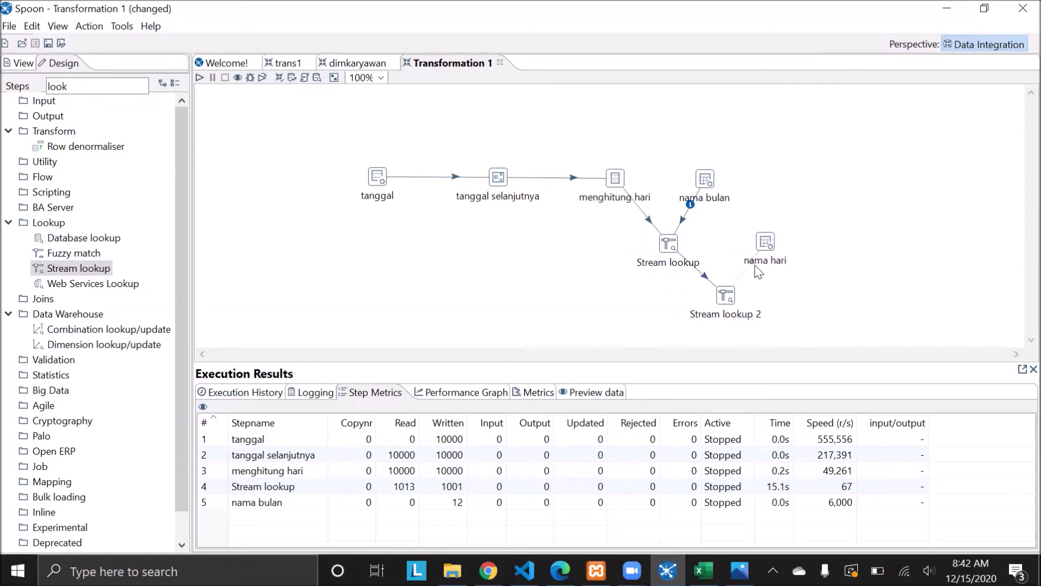
click(746, 280)
click(704, 281)
click(704, 281)
key(ctrl+z)
key(ctrl+z)
key(ctrl+z)
key(ctrl+z)
- Connect nama hari and the first Stream lookup to Stream lookup 2 with hops
drag(767, 242, 727, 268)
drag(665, 243, 727, 296)
- Rename Stream lookup 2 as hari and set its lookup step to nama hari
double_click(725, 296)
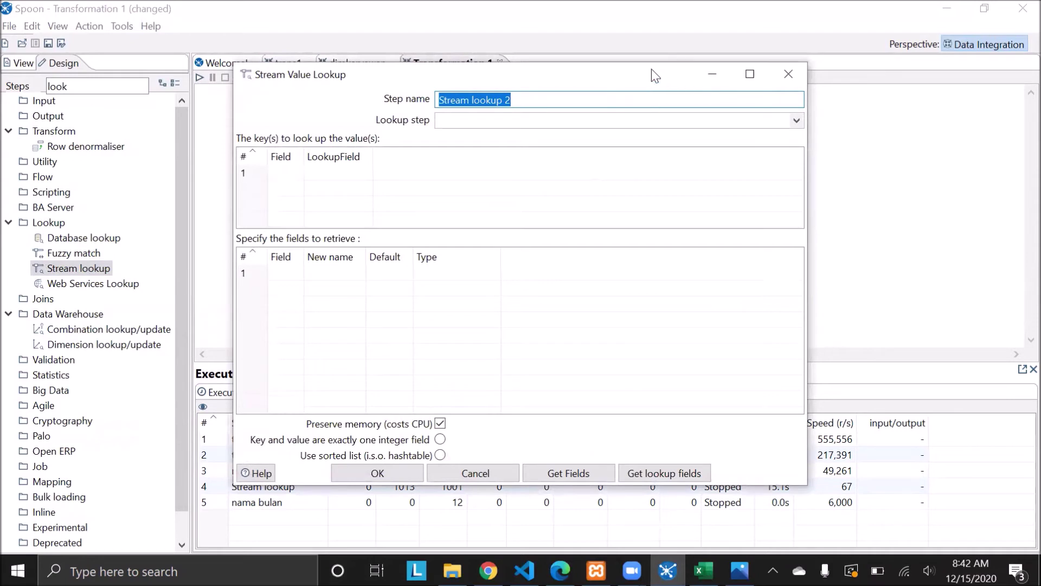
click(638, 119)
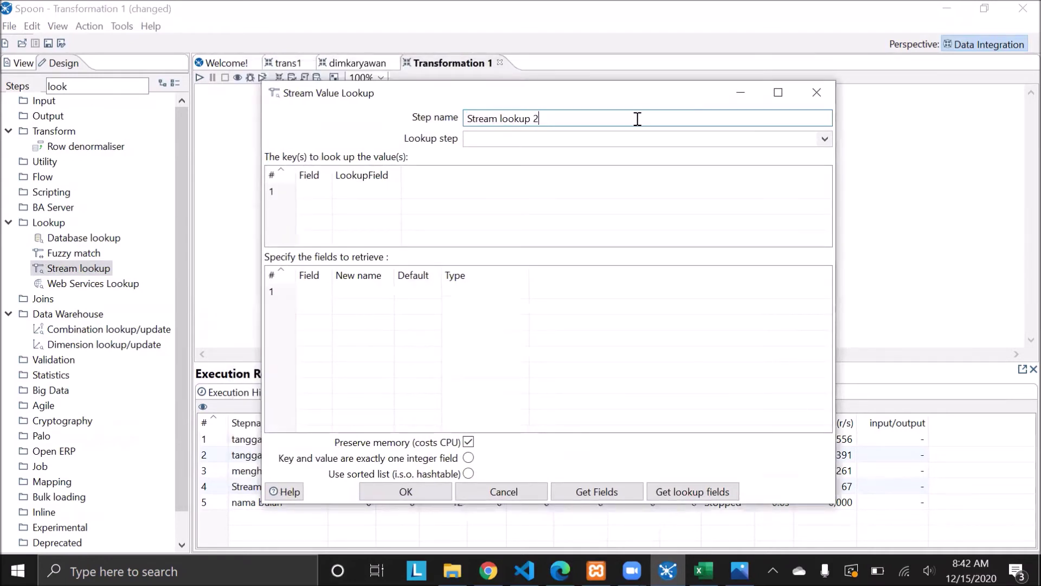
key(BackSpace)
key(BackSpace)
key(BackSpace)
key(BackSpace)
key(BackSpace)
key(BackSpace)
key(BackSpace)
key(BackSpace)
key(BackSpace)
key(BackSpace)
key(BackSpace)
key(BackSpace)
key(BackSpace)
key(BackSpace)
click(824, 137)
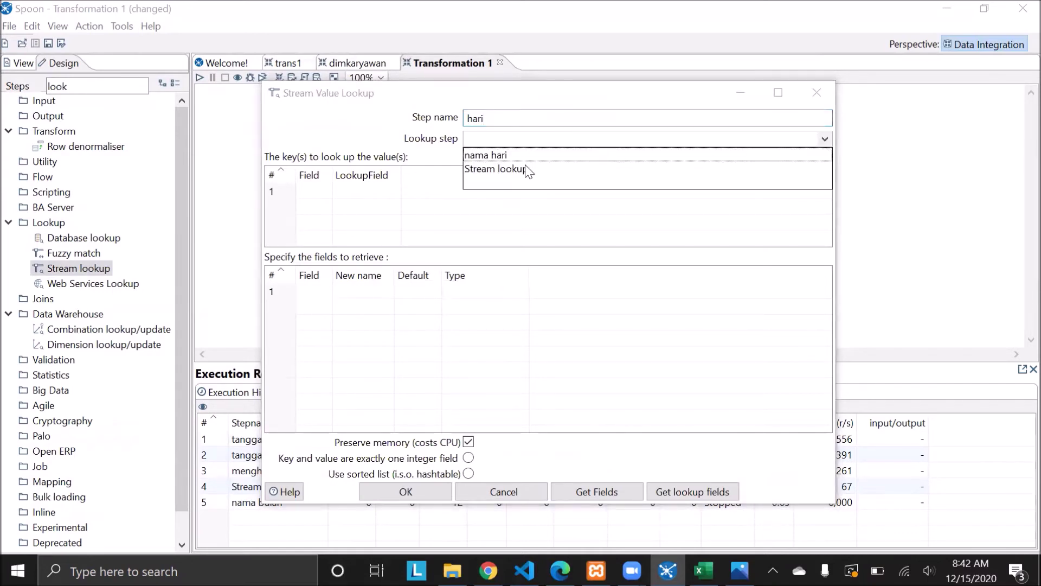
click(507, 155)
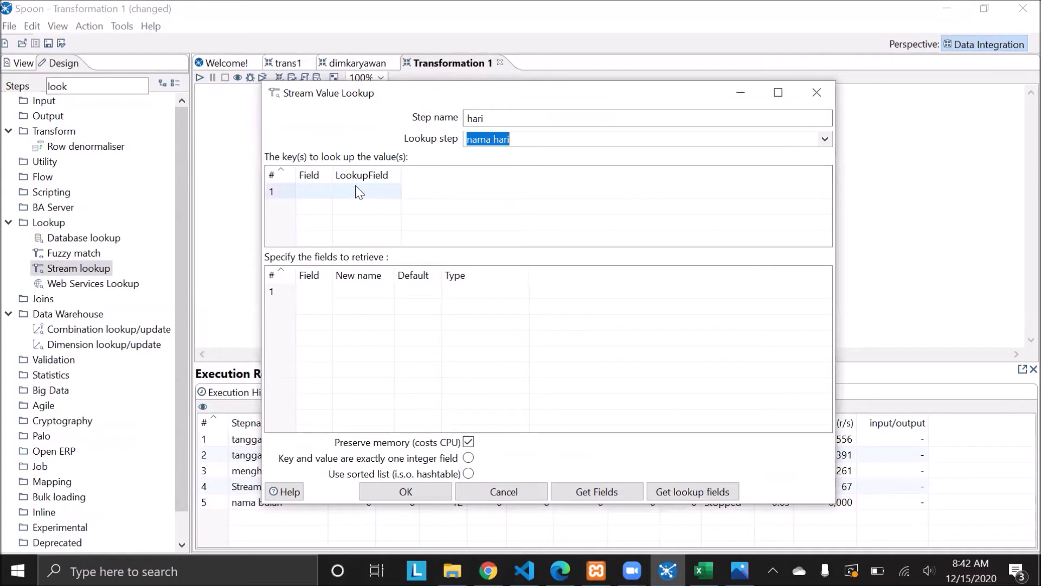
- Match the key field hari to the lookup field hari_angka
click(327, 190)
click(326, 190)
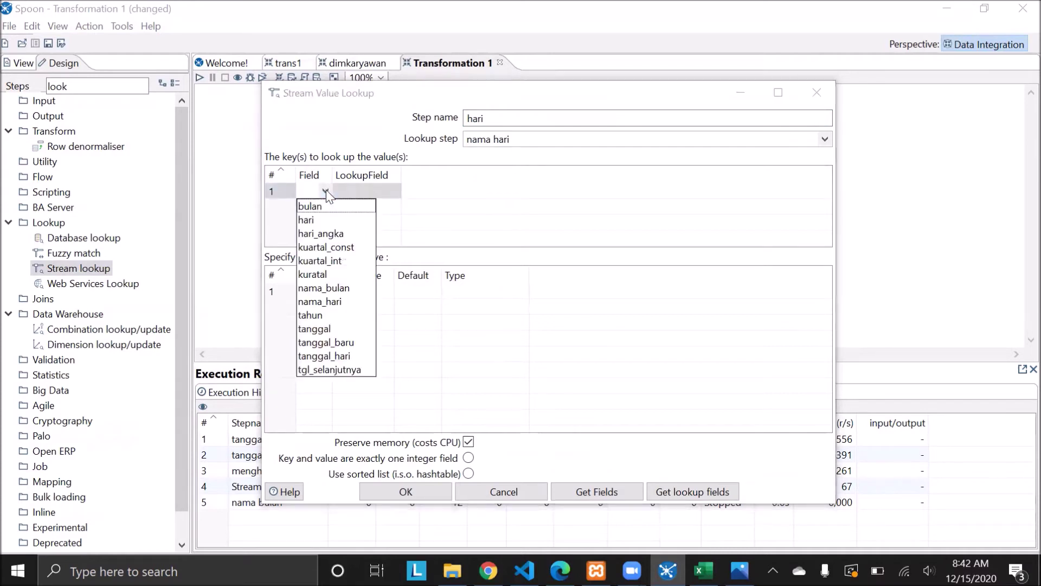
click(321, 220)
click(395, 191)
click(396, 195)
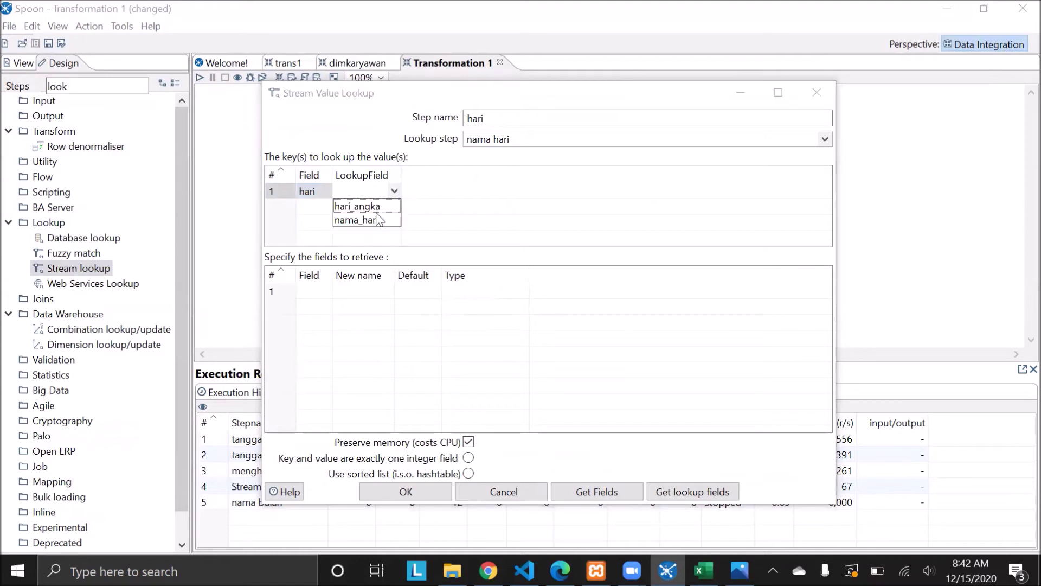
click(359, 204)
- Set nama_hari as the field to retrieve and confirm the hari lookup settings
click(327, 287)
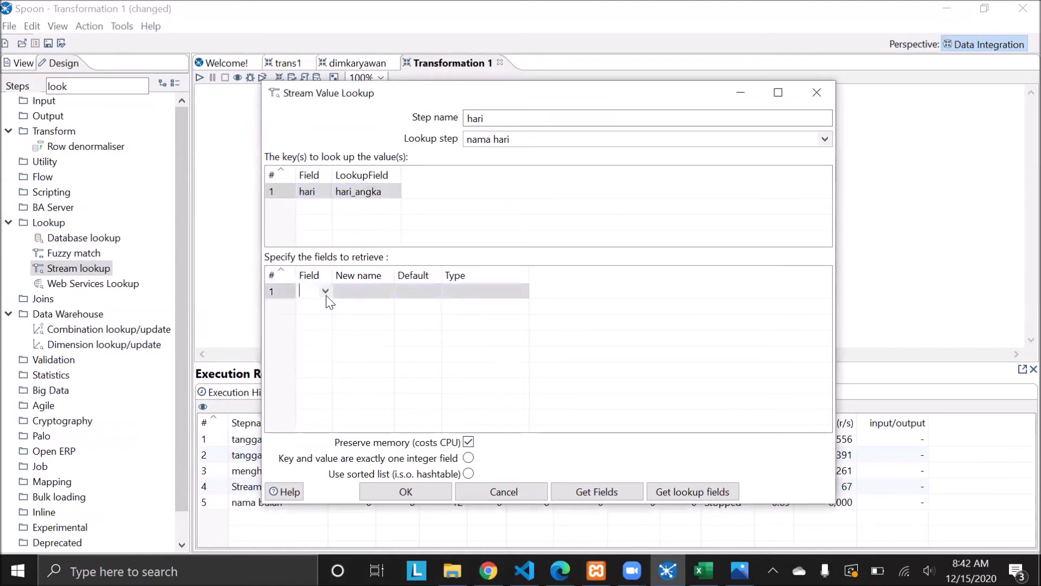
click(325, 294)
click(336, 325)
click(427, 490)
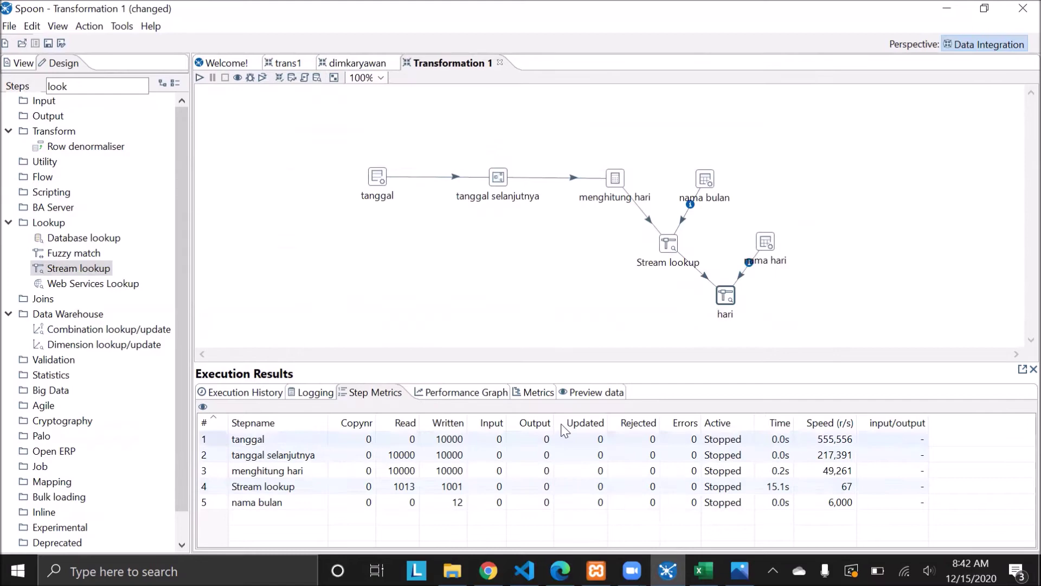
- Preview the output of the hari step, examine the nama_hari values, and stop the preview run
right_click(723, 301)
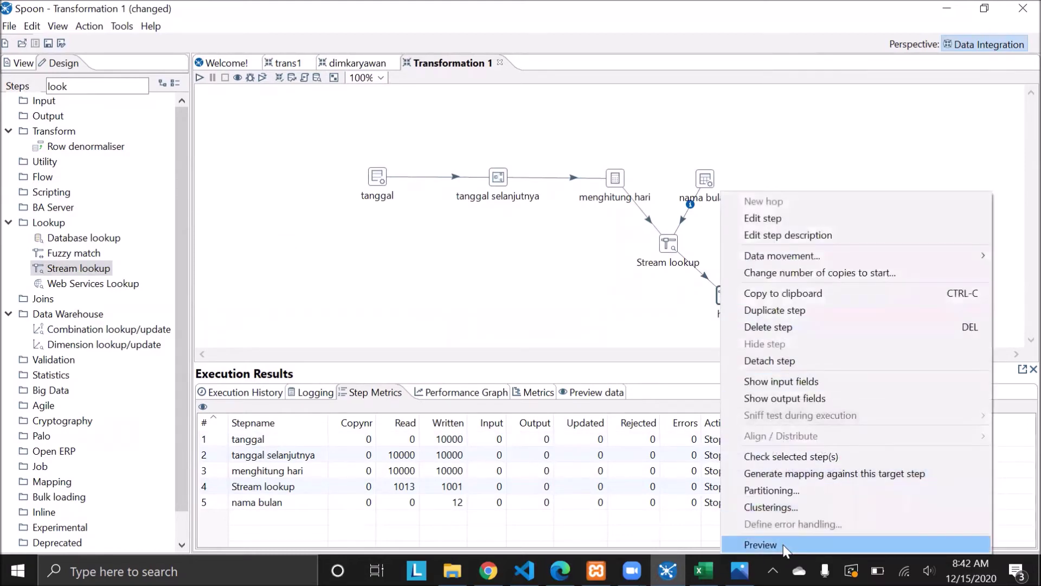
click(784, 544)
click(442, 373)
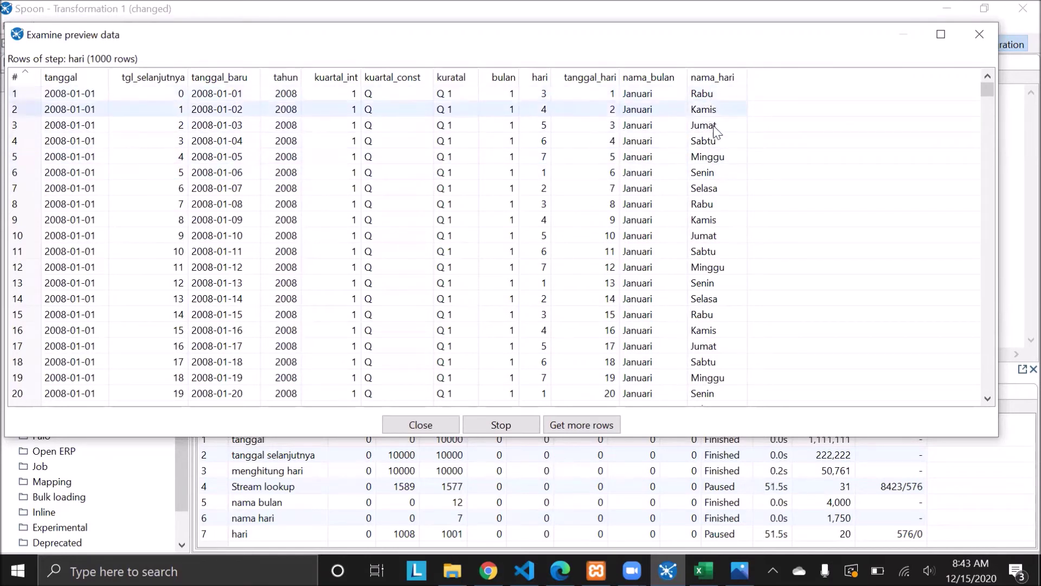
click(431, 427)
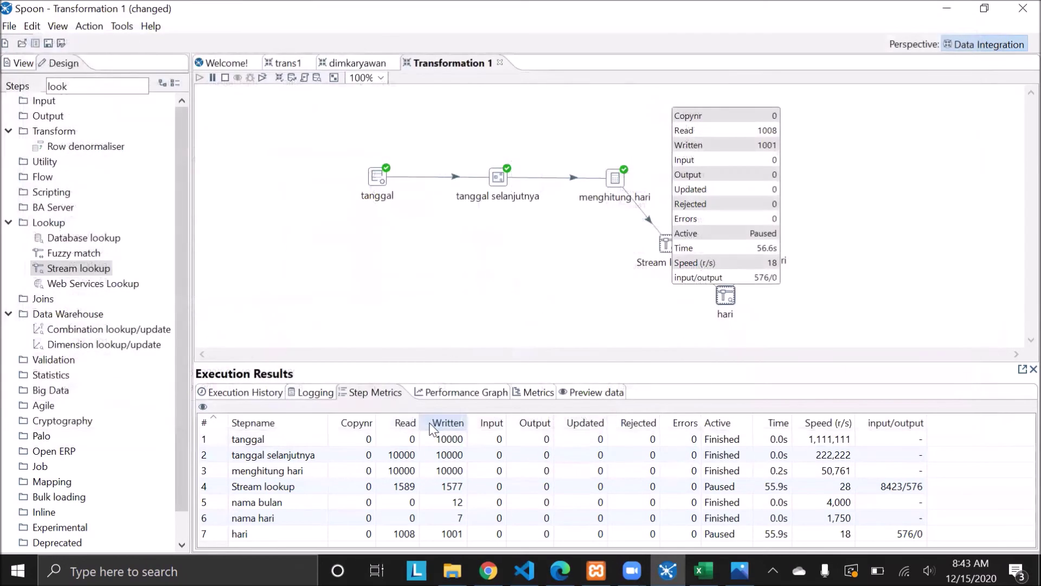
click(224, 78)
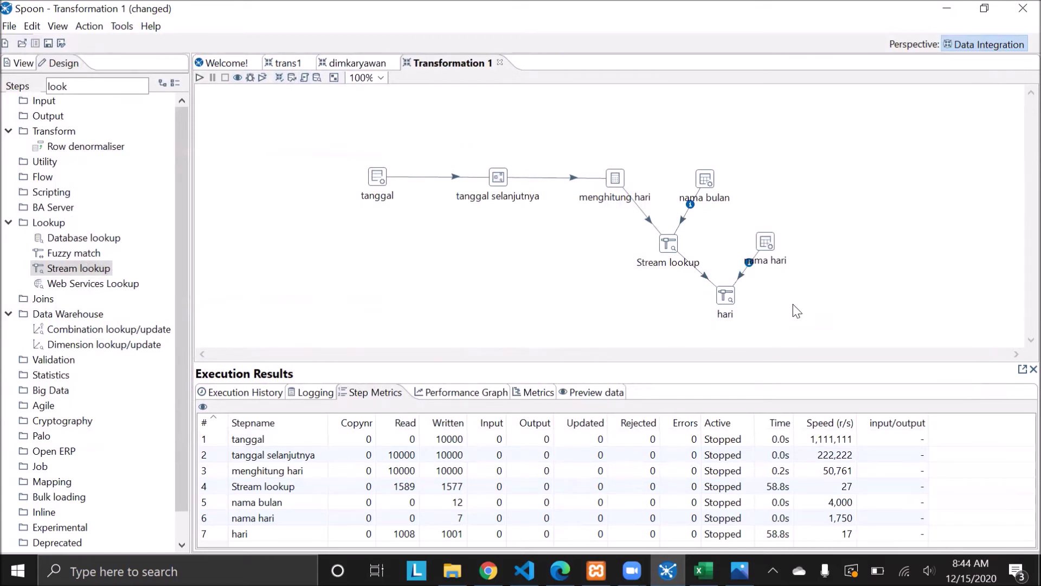
- Switch to Photos to examine the dim_waktu table in star skema.png, and return to Spoon
click(740, 571)
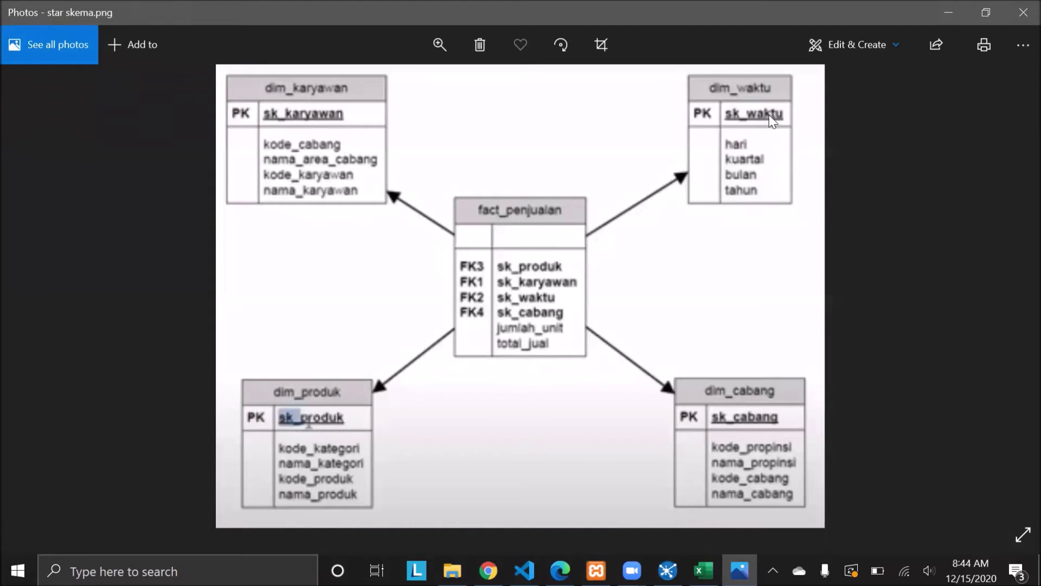
click(668, 570)
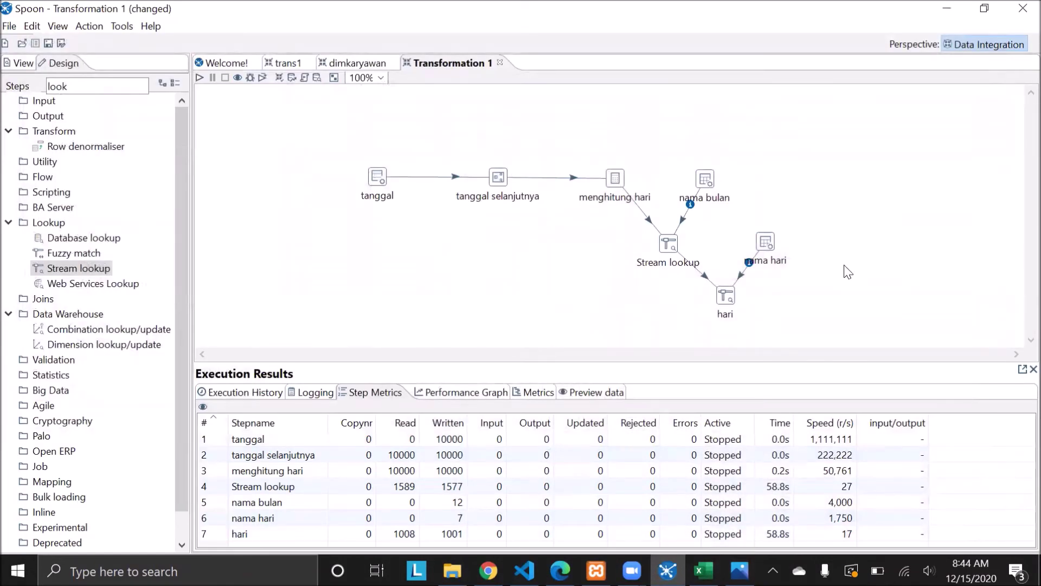
- Search the available steps for "java" and add a Modified Java Script Value step beside hari
click(135, 90)
key(BackSpace)
key(BackSpace)
key(BackSpace)
key(BackSpace)
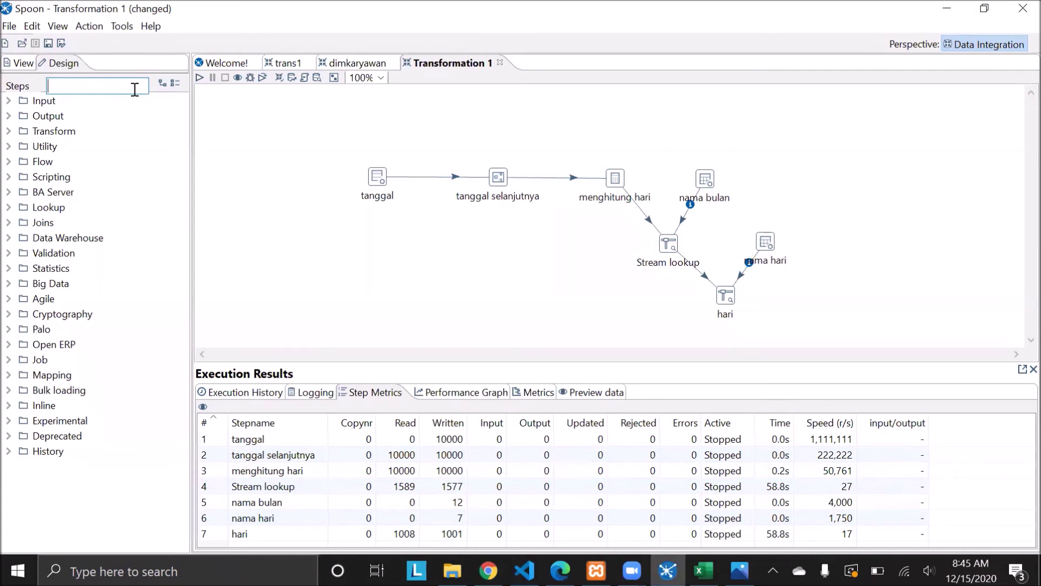
text(java)
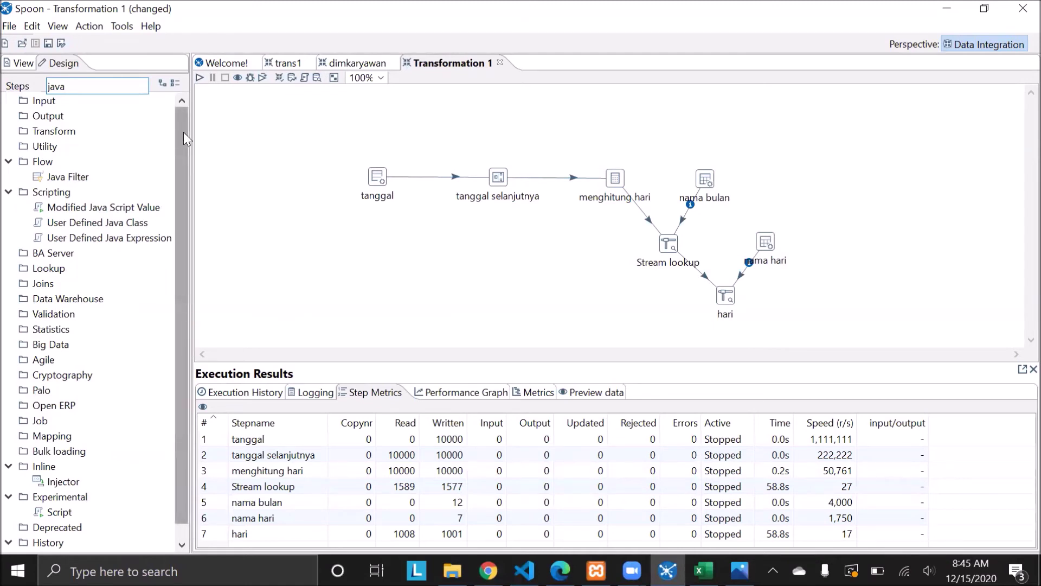
drag(183, 132, 178, 249)
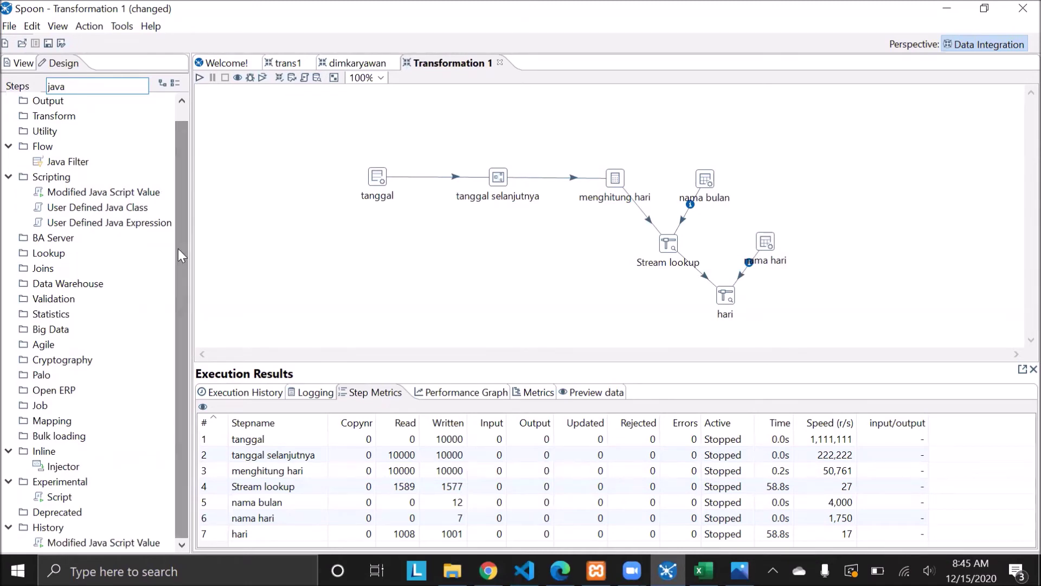
drag(120, 549, 862, 290)
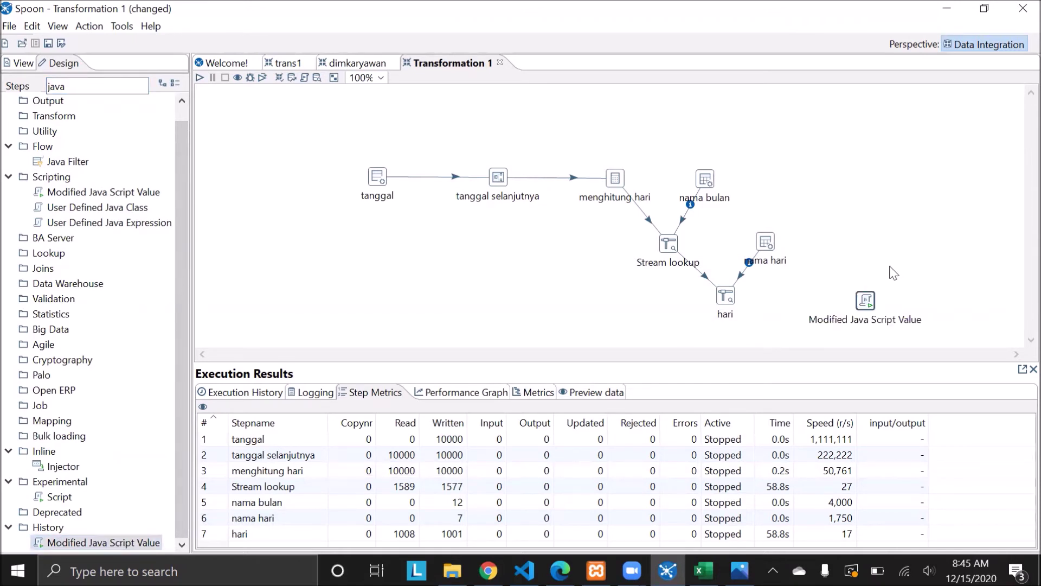
- Switch to Photos to examine the surrogate keys and dim_waktu table in star skema.png, and return to Spoon
drag(875, 304, 877, 301)
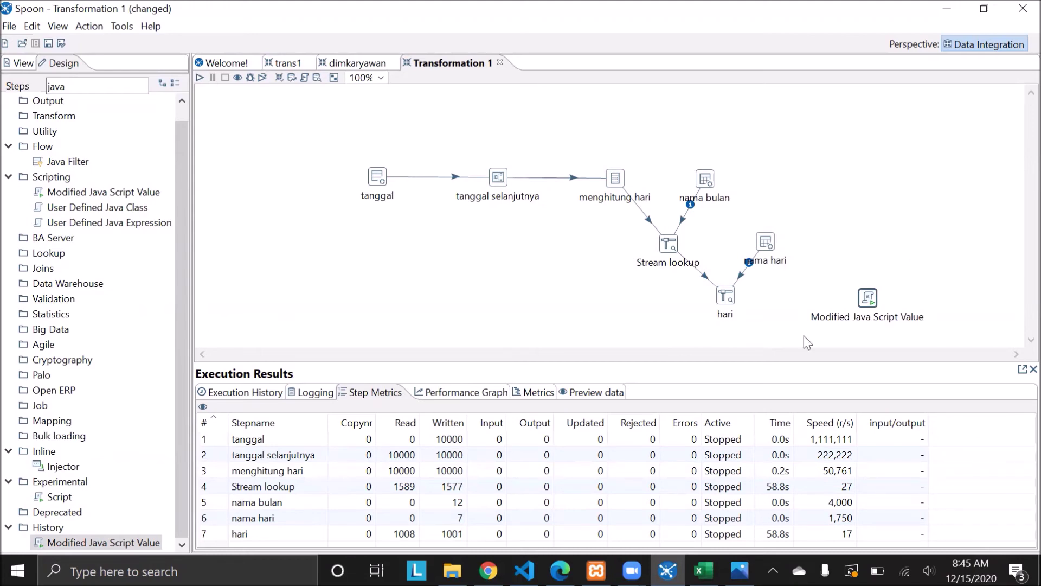
click(740, 569)
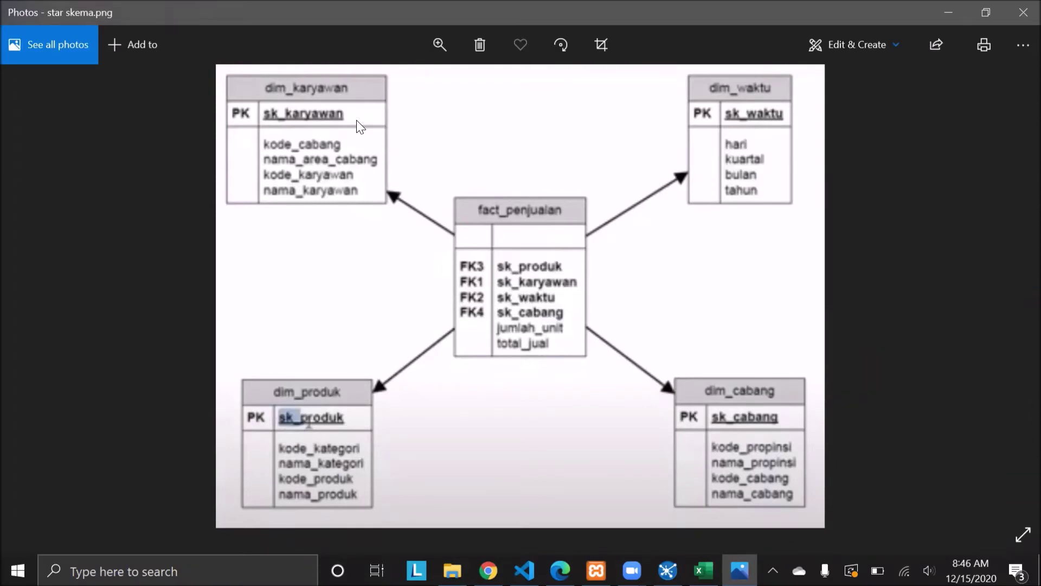
click(955, 15)
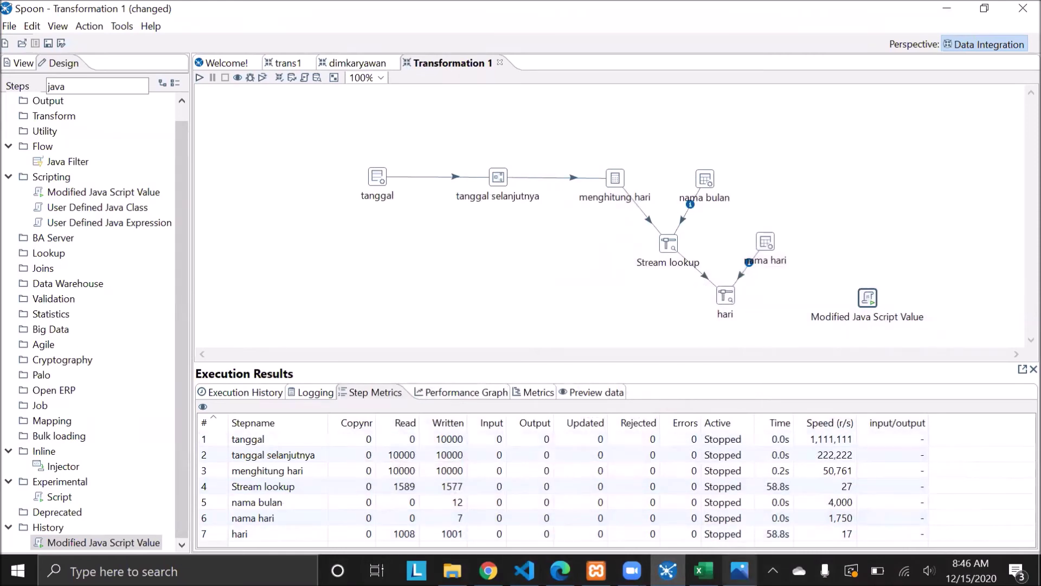
click(740, 570)
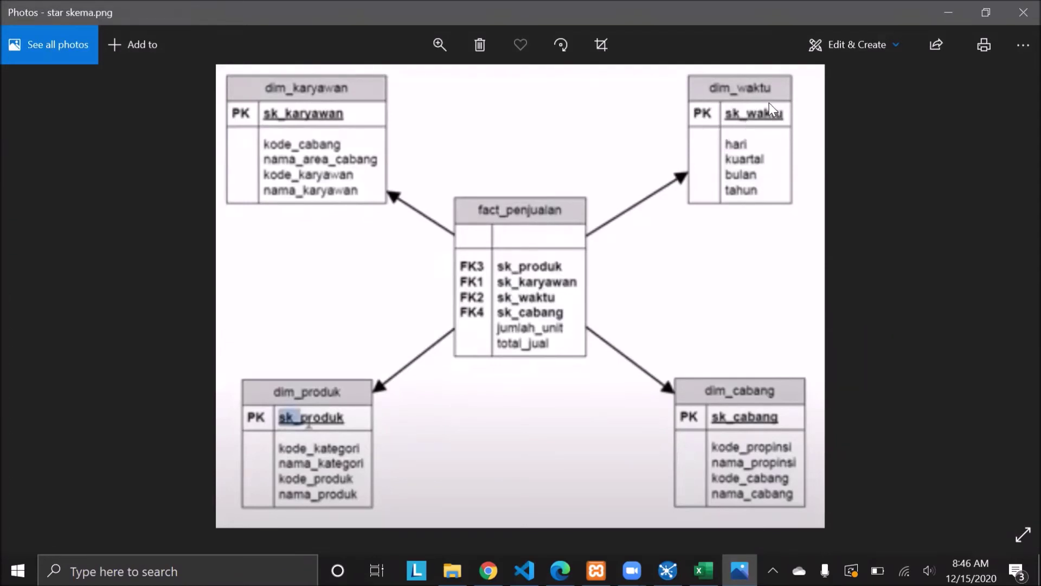
click(945, 14)
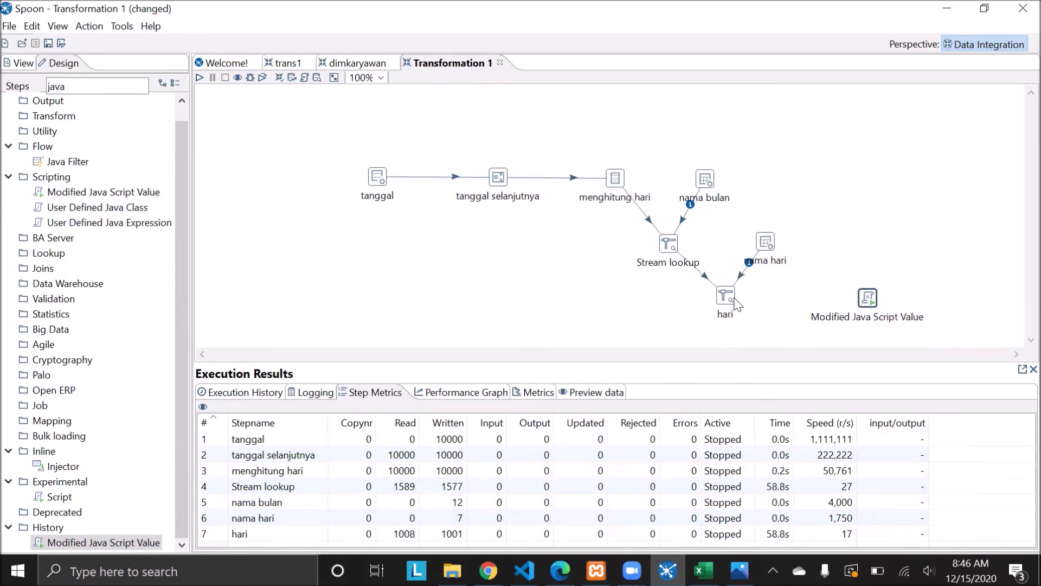
- Connect the hari step to the Modified Java Script Value step with a hop
mouse_move(730, 295)
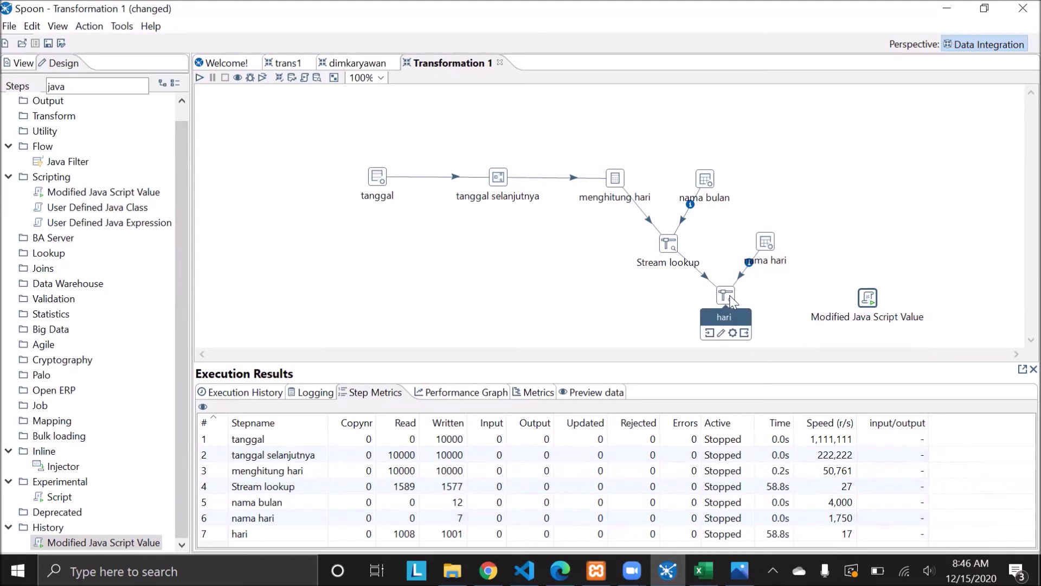
click(730, 295)
drag(741, 334, 868, 298)
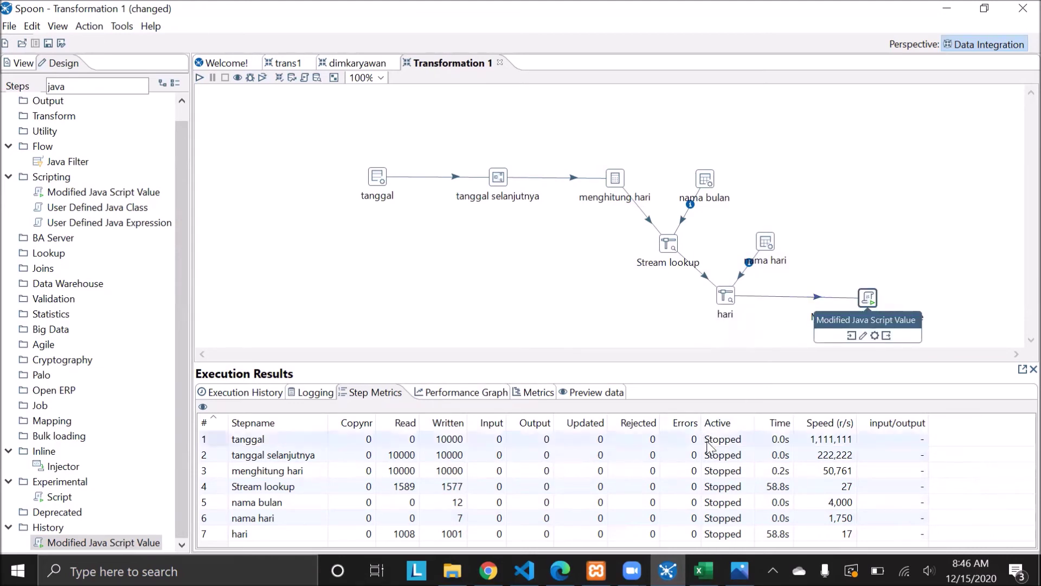
- Rename the Modified Java Script Value step as sk_waktu and enable its compatibility mode
double_click(867, 298)
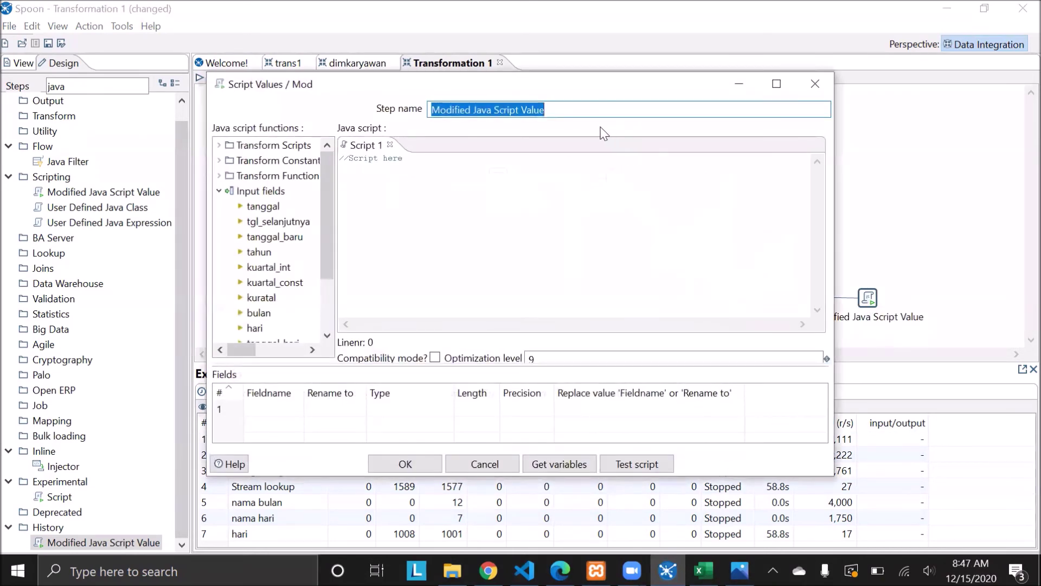
key(BackSpace)
text(sk)
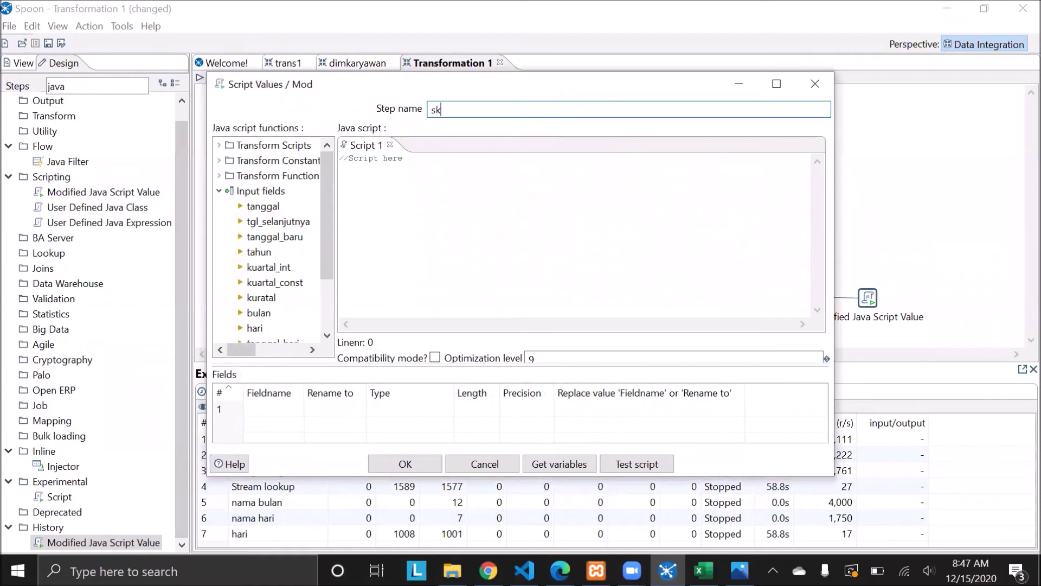
text(_waktu)
click(435, 358)
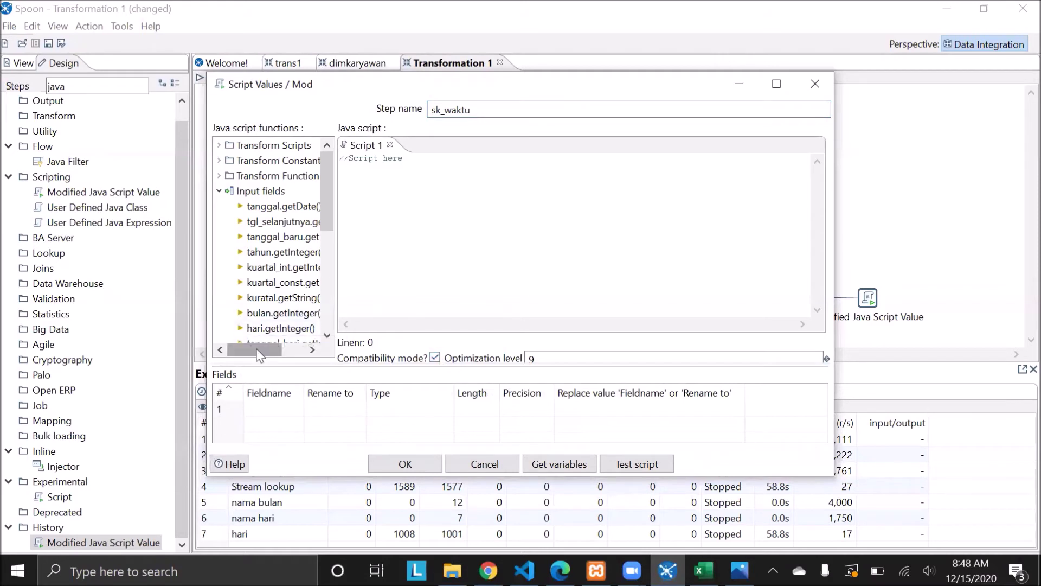
- Begin the script with var sk_waktu = (tahun.getInteger()*1000)+, using the tahun input field
drag(269, 350, 282, 349)
click(403, 194)
text(va)
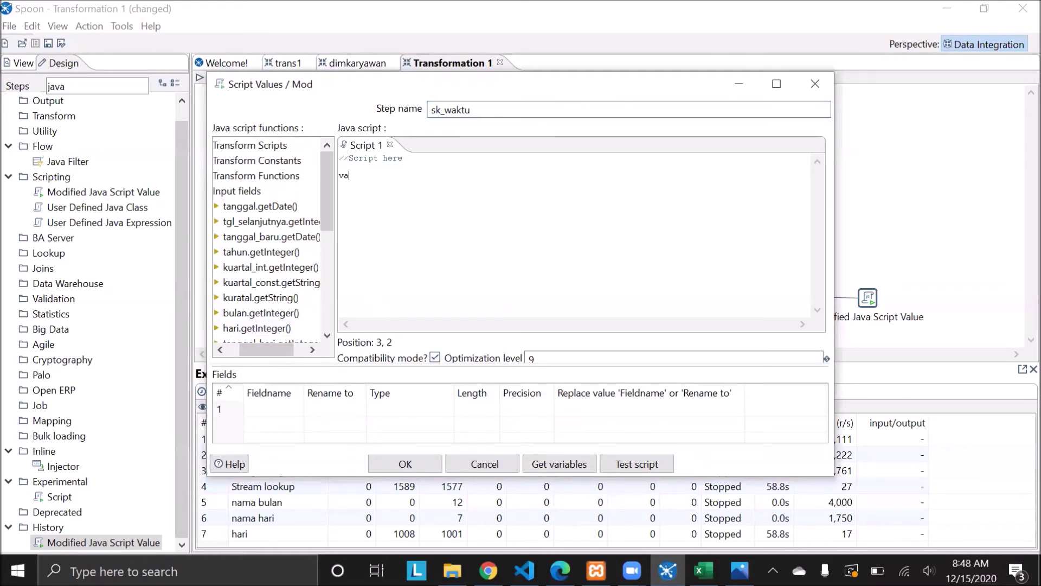
text(r sk_waktu = ()
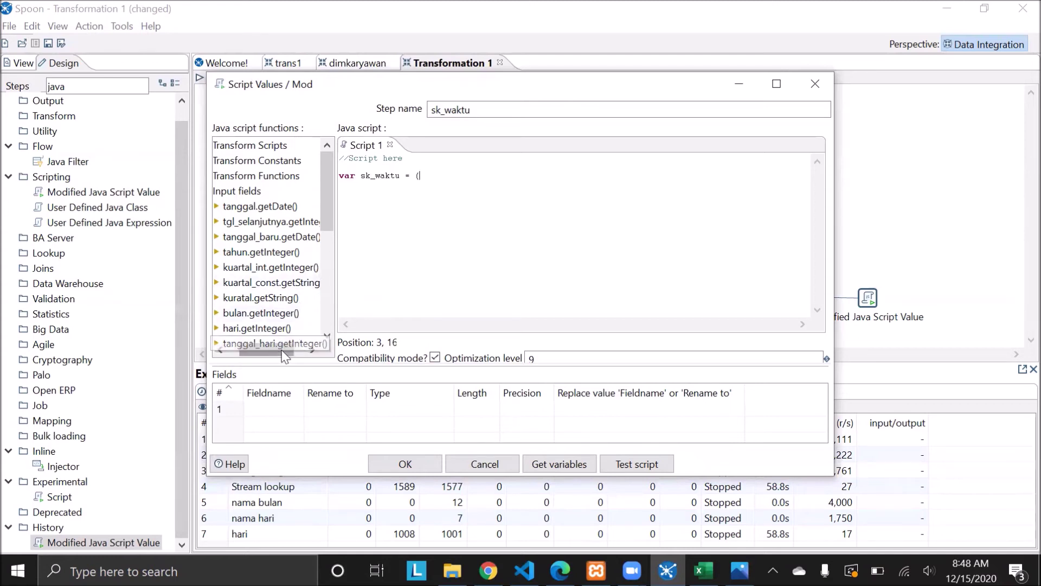
drag(282, 350, 278, 350)
drag(326, 206, 330, 216)
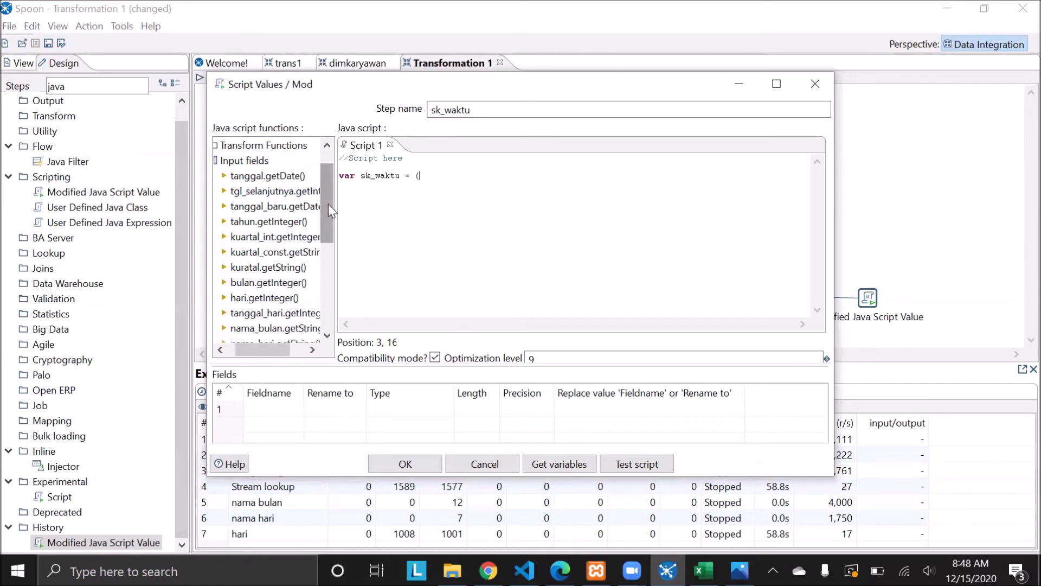
double_click(296, 224)
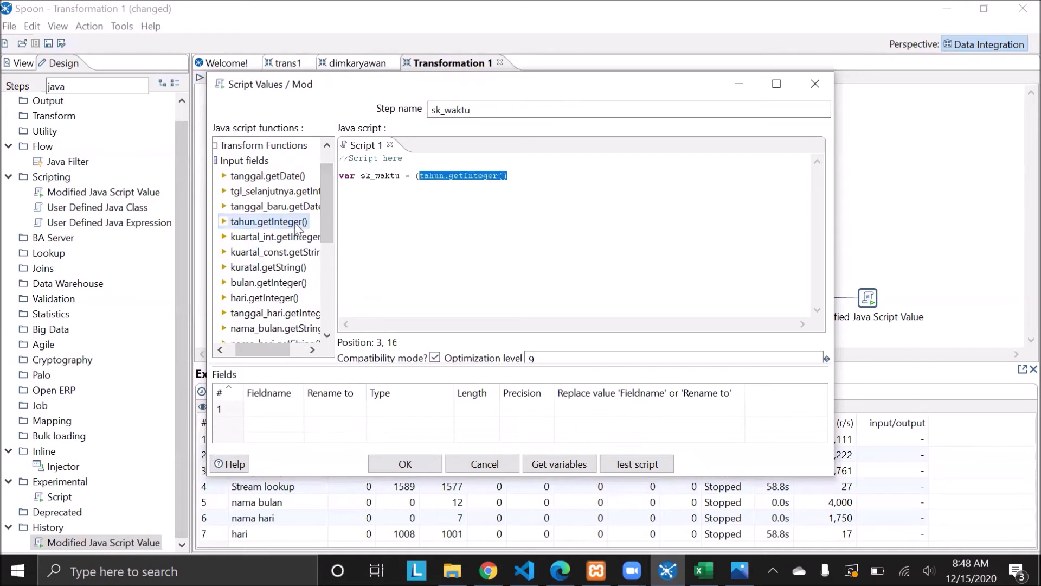
click(538, 179)
text(*)
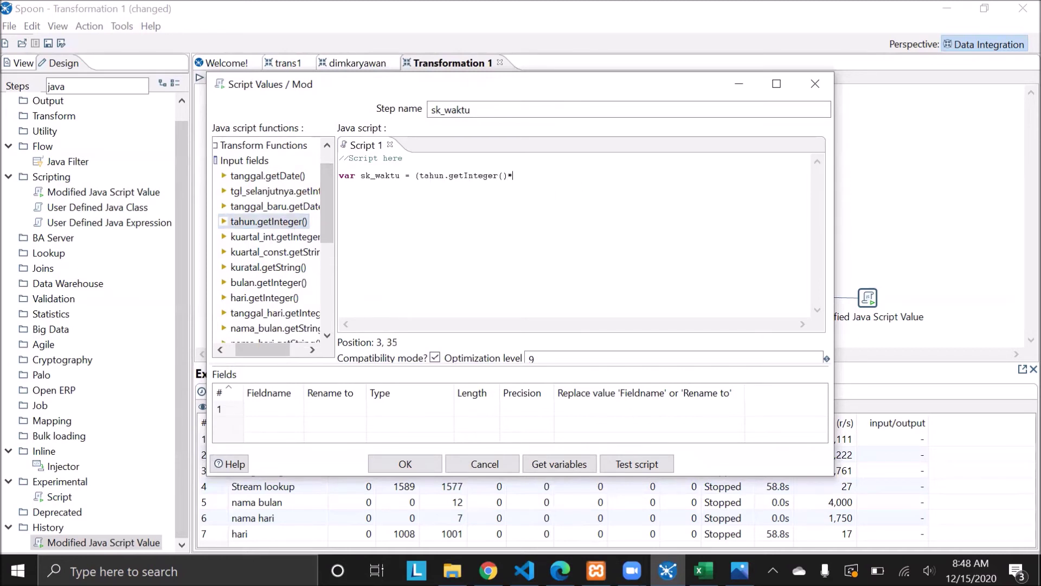
text(1000)+)
- Complete the sk_waktu expression with (bulan.getInteger()*100)+hari.getInteger(); using the bulan and hari input fields
double_click(287, 282)
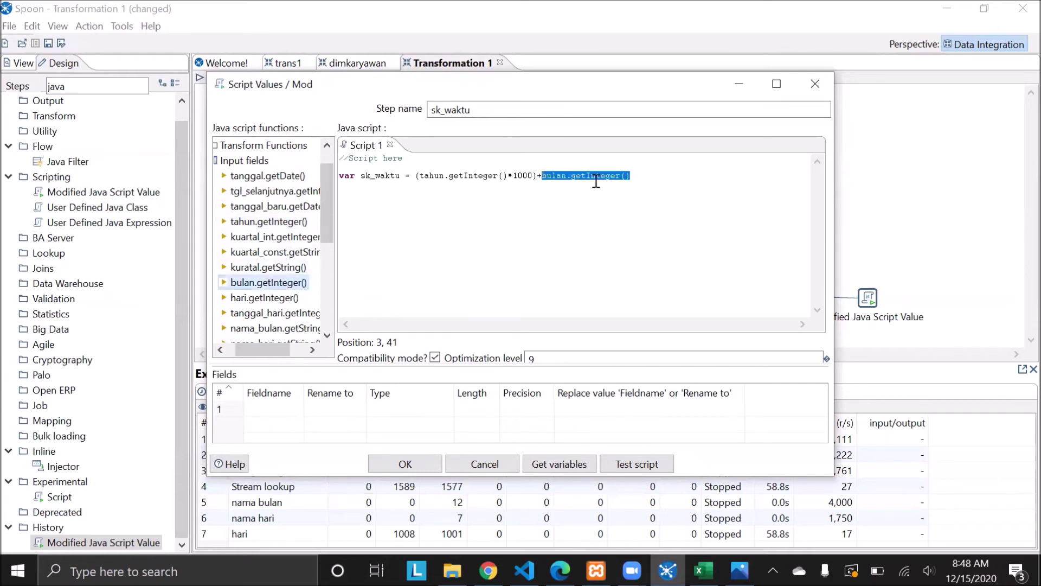
click(543, 175)
text(()
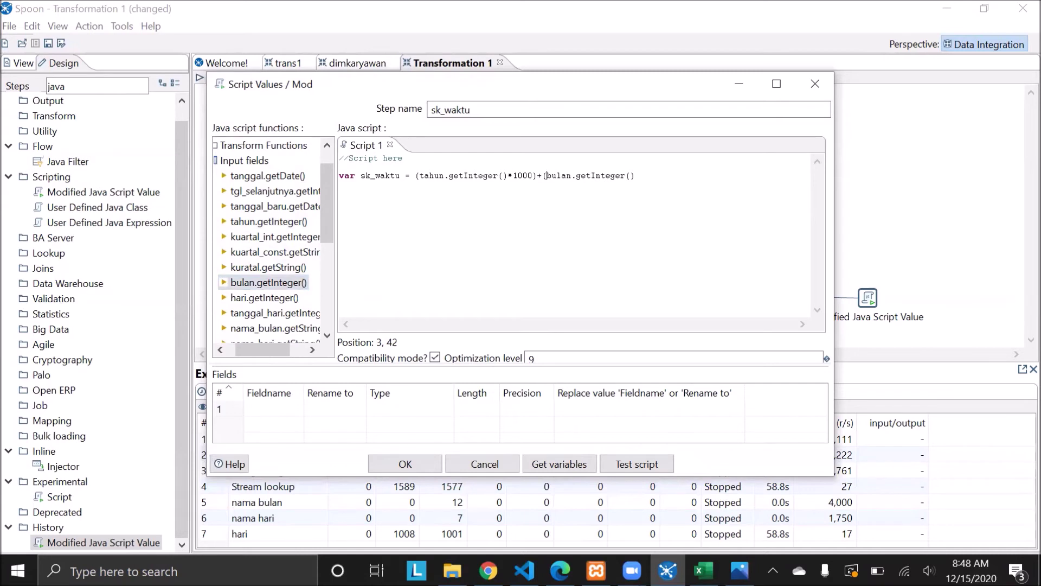
click(668, 176)
text())
key(BackSpace)
text(*100)+)
drag(252, 298, 350, 292)
click(768, 178)
text(;)
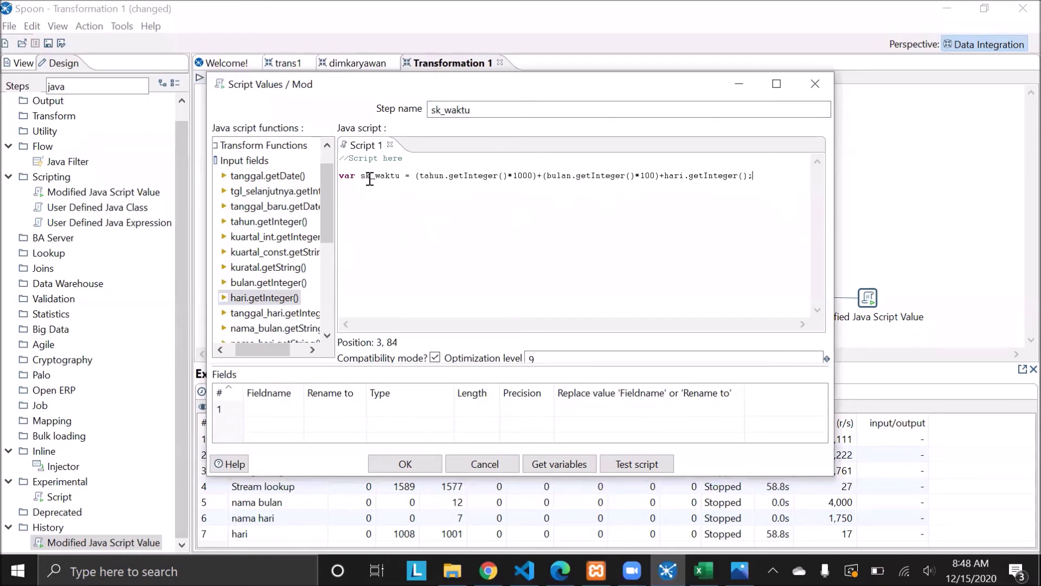
- Get the script's variables as output fields, set sk_waktu's type to Integer, and confirm the step settings
click(548, 468)
click(449, 410)
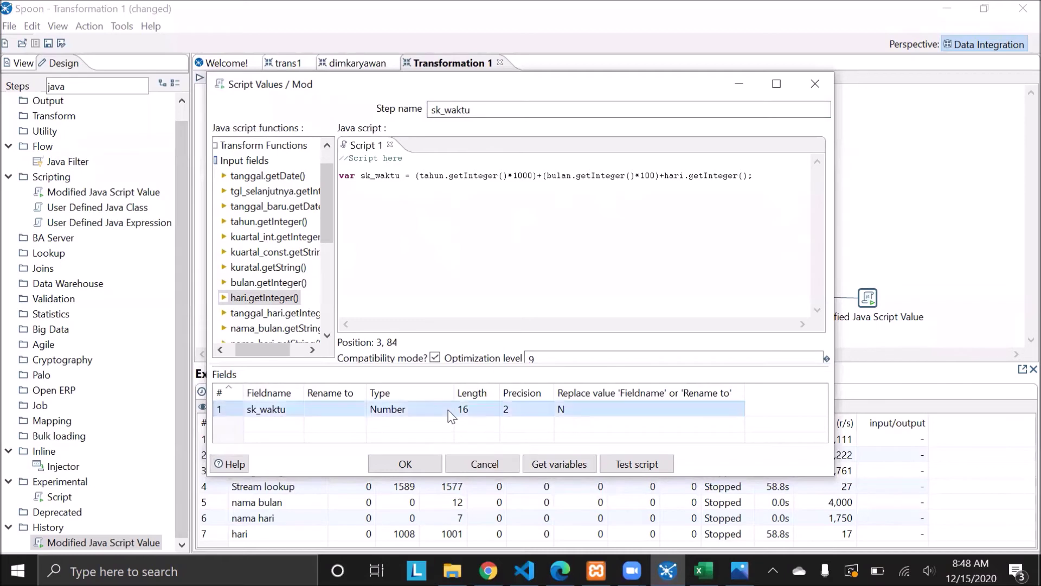
click(447, 409)
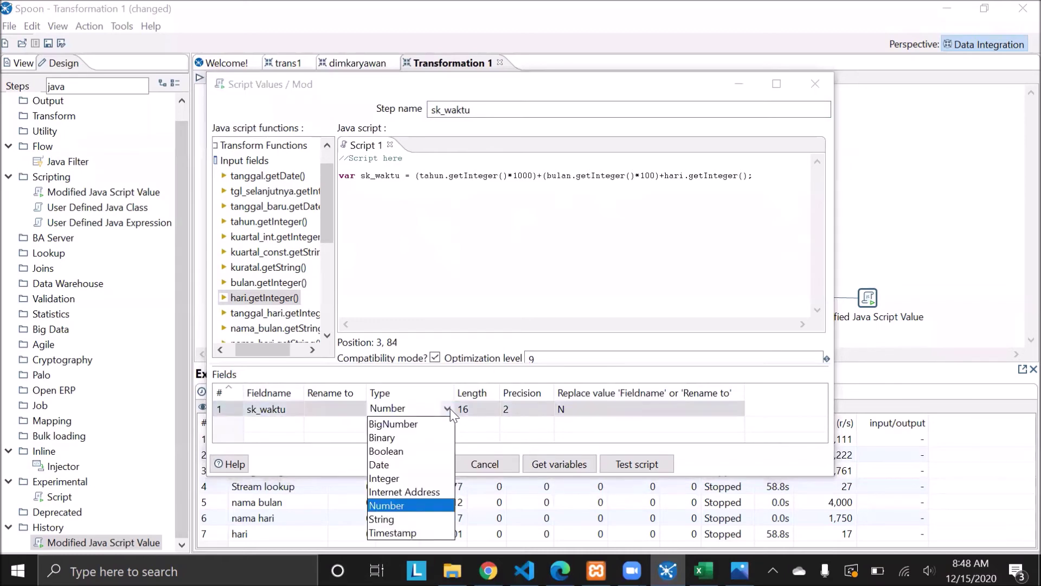
click(408, 478)
click(404, 464)
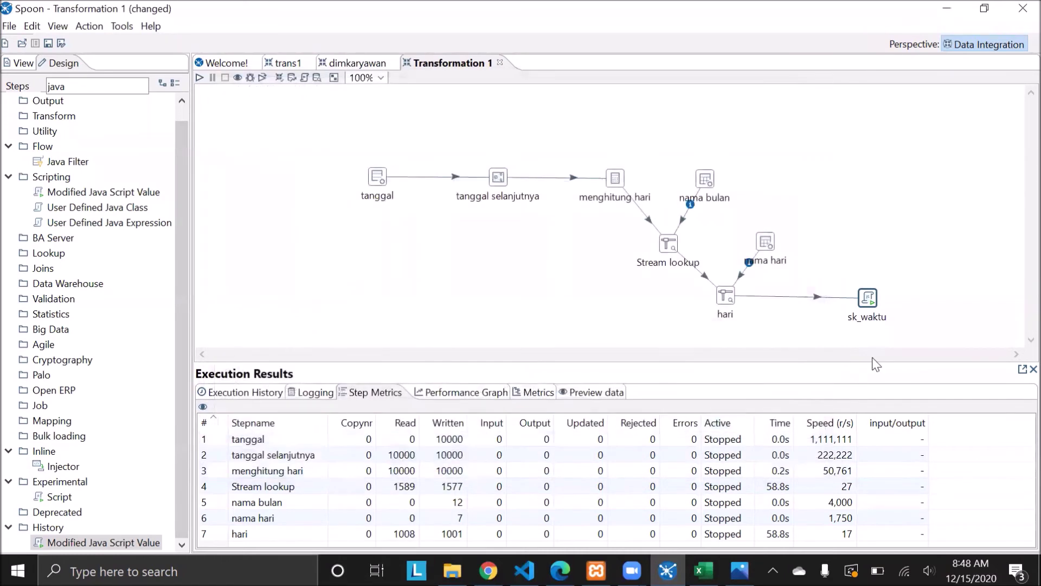
- Preview the output of the sk_waktu step, examine the generated keys, and stop the preview run
right_click(868, 301)
click(844, 542)
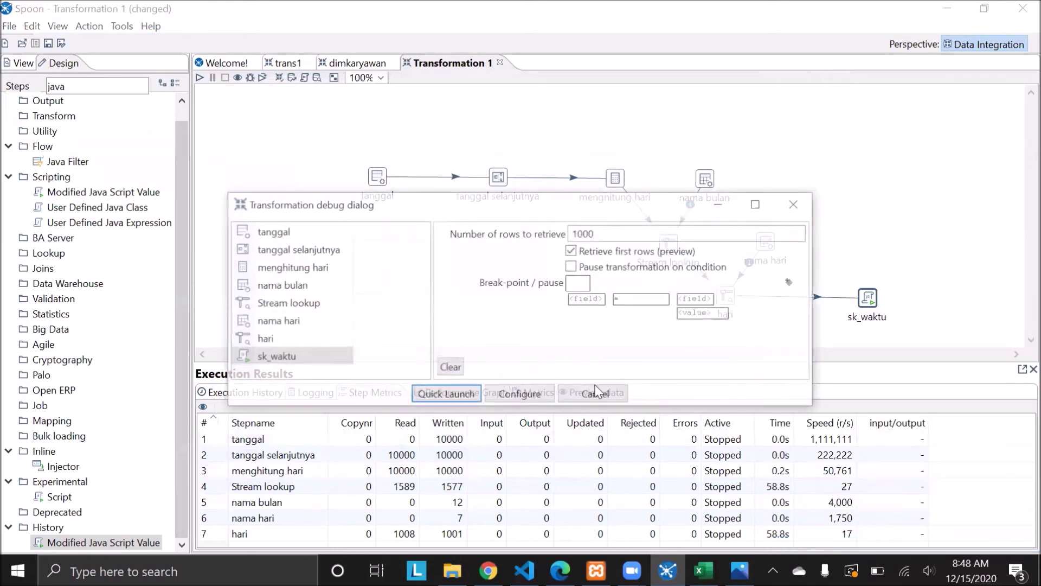
click(456, 392)
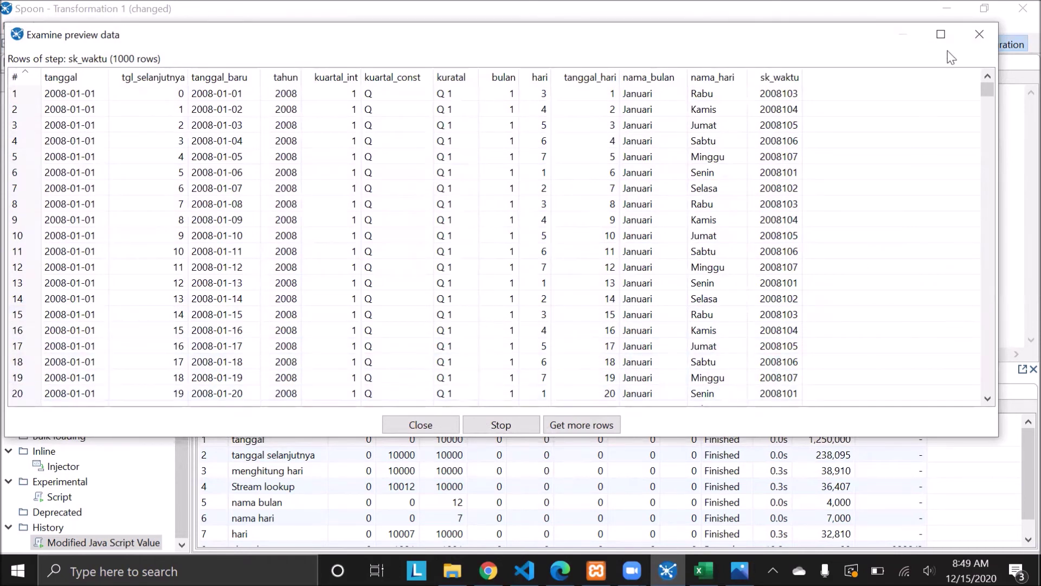
click(977, 32)
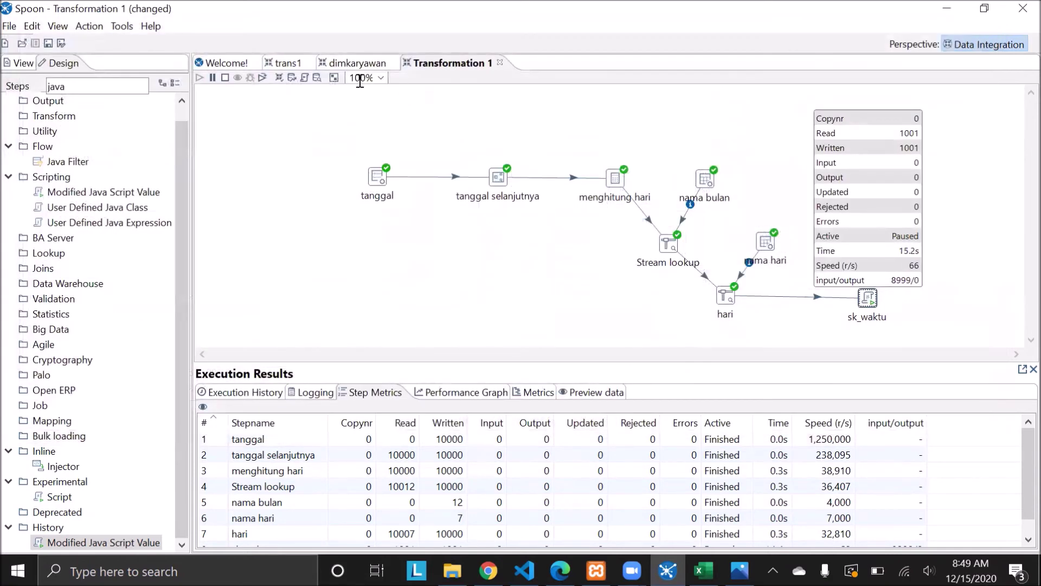
click(225, 79)
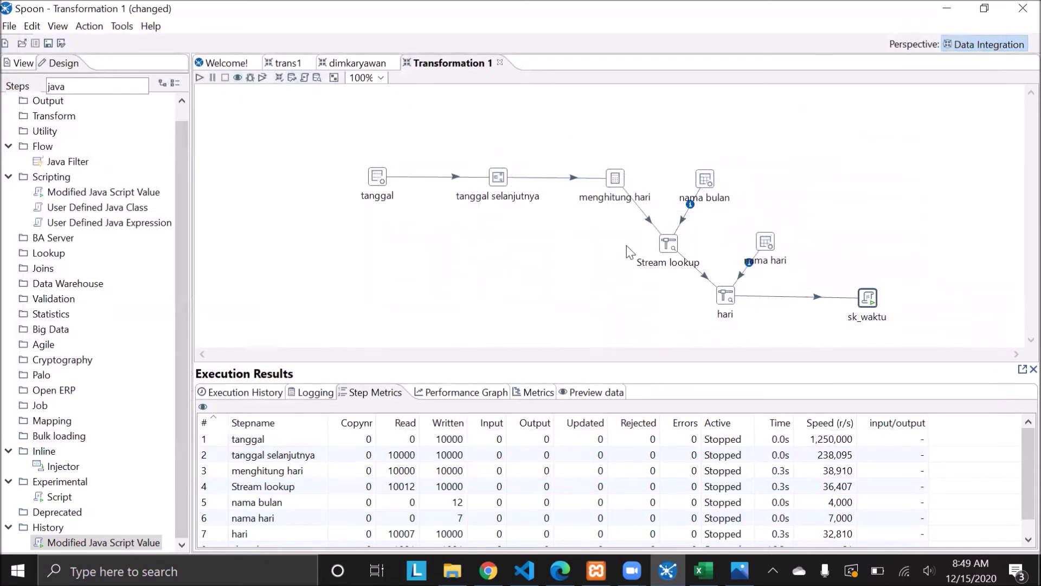
- Replace hari.getInteger() with tanggal_hari.getInteger() in the sk_waktu script and confirm the change
double_click(874, 302)
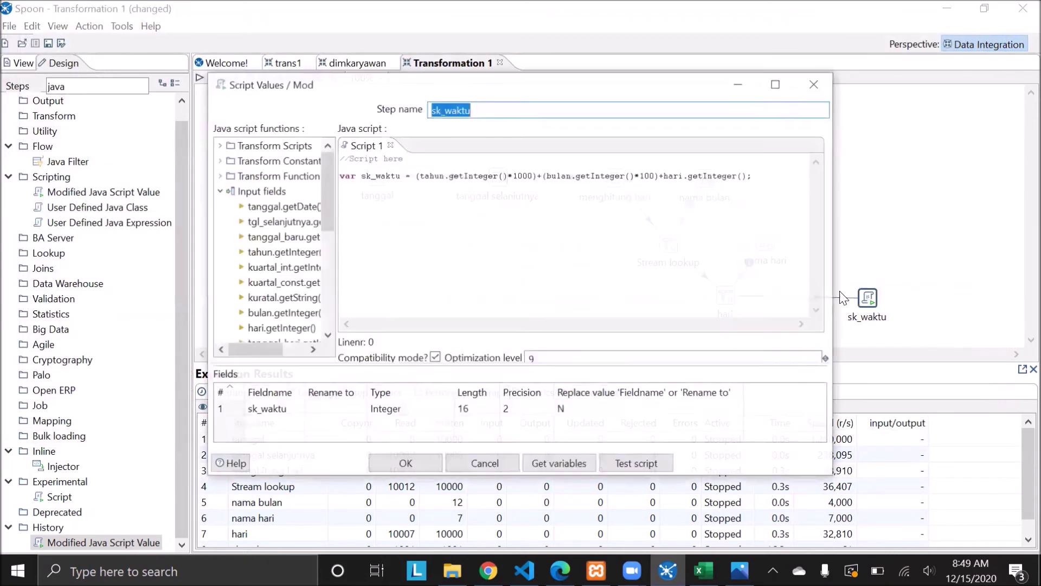
click(686, 174)
scroll(331, 227, down, 1)
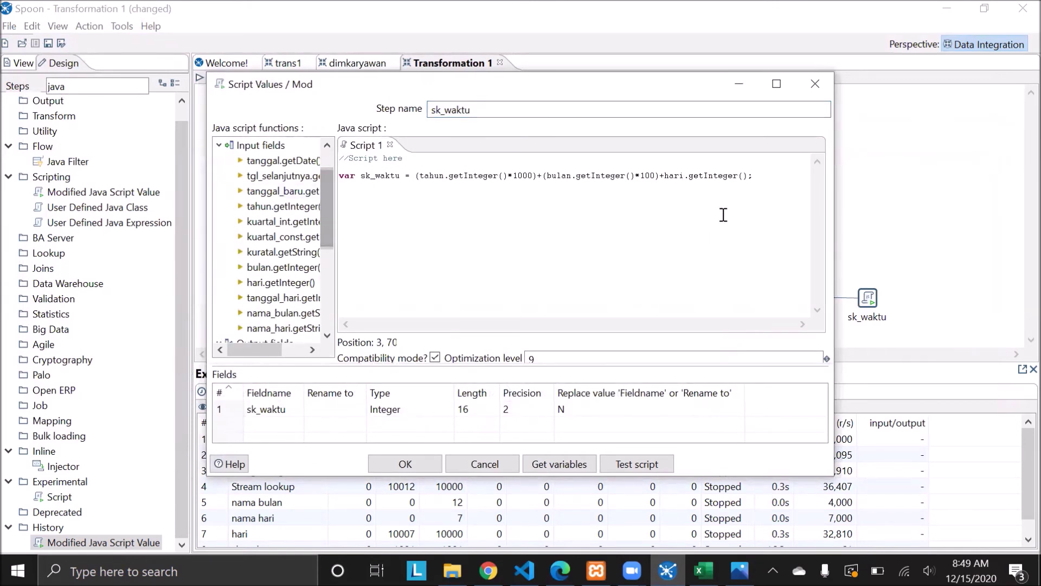
drag(667, 175, 749, 178)
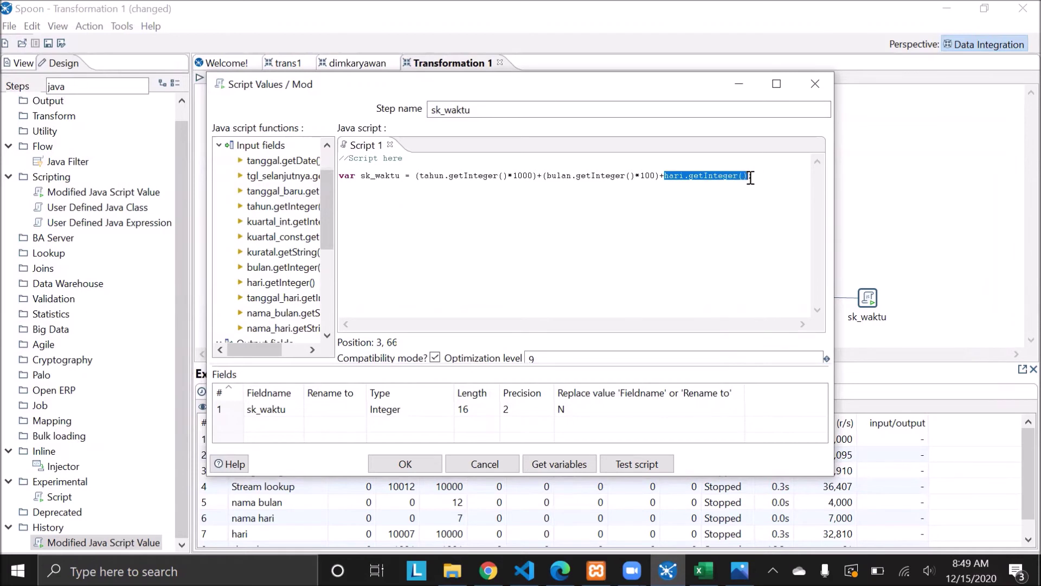
key(Delete)
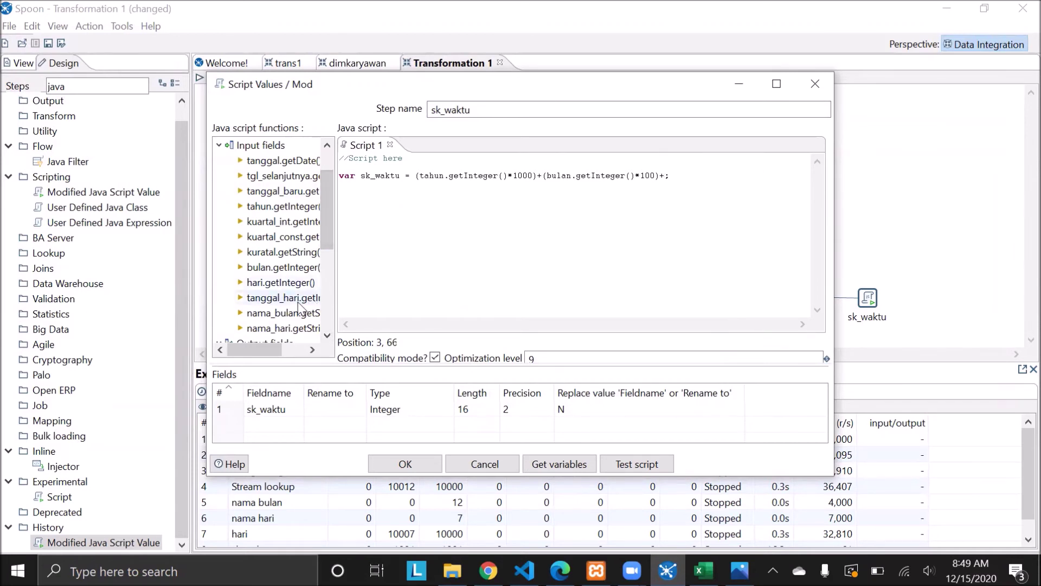
double_click(279, 298)
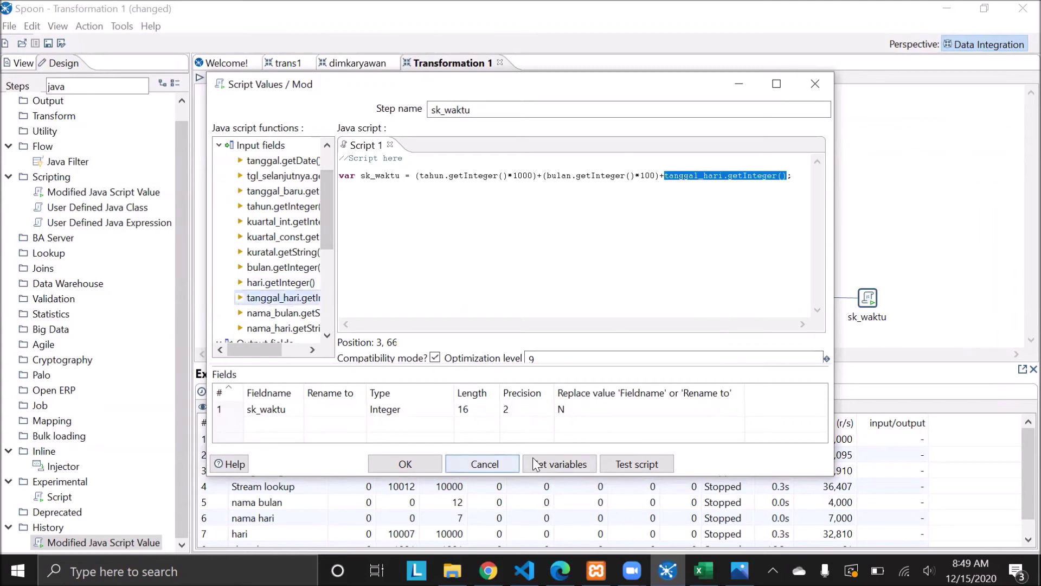
click(423, 470)
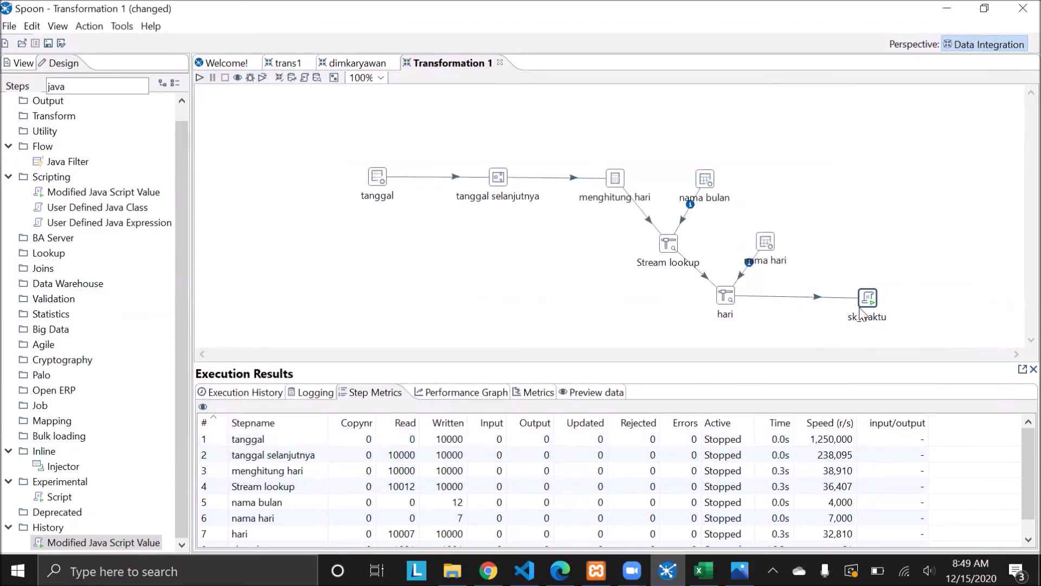
- Preview the sk_waktu step again and examine the key values across the January and February rows
right_click(868, 306)
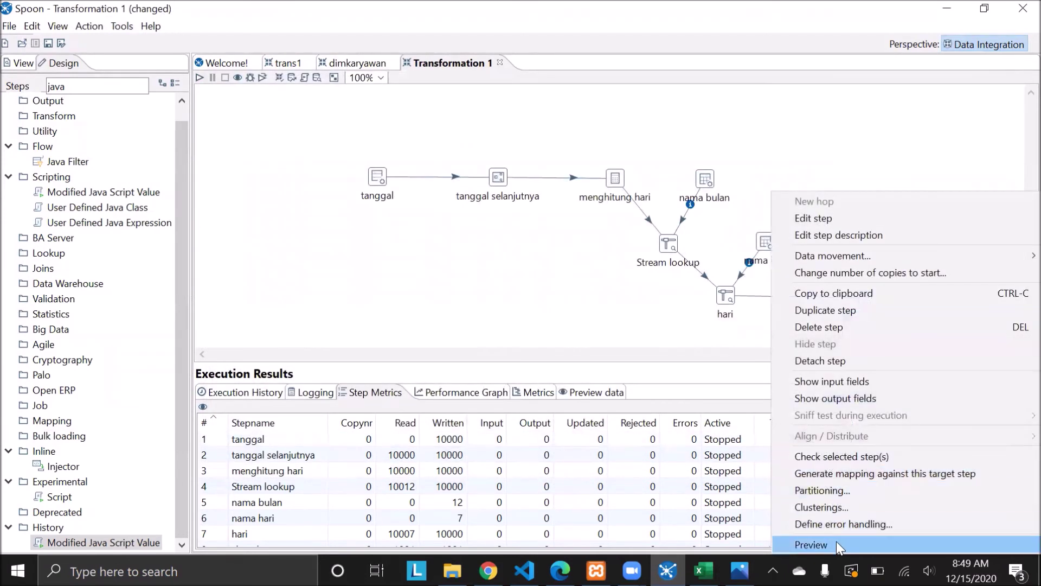
click(803, 544)
click(470, 393)
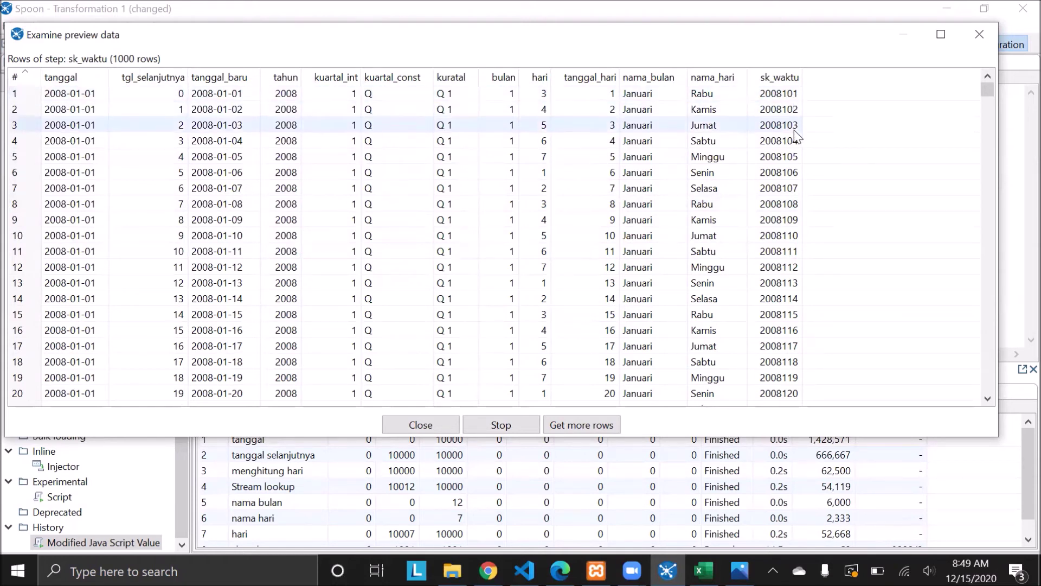
scroll(795, 326, down, 5)
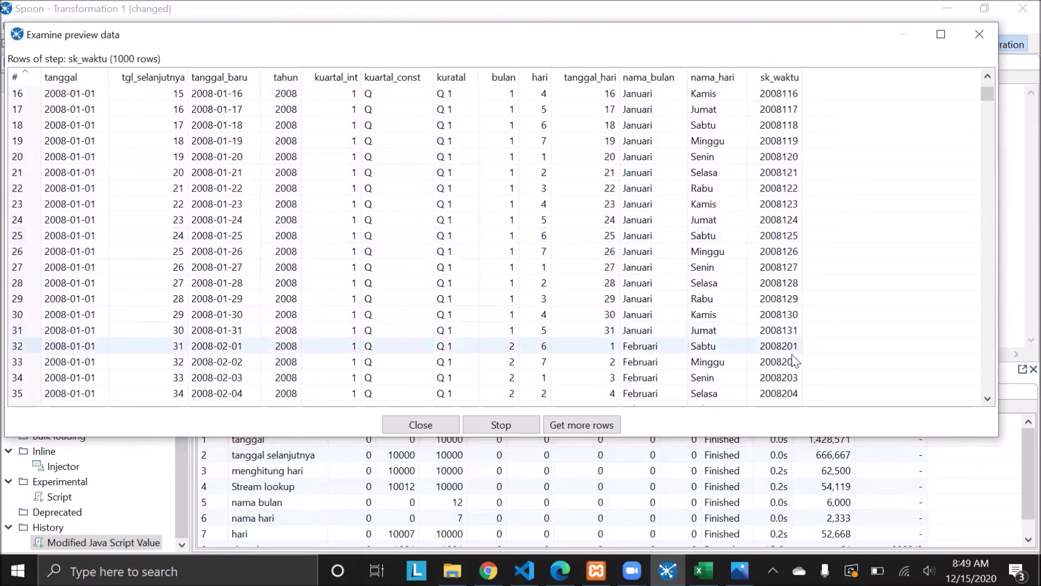
scroll(794, 393, down, 2)
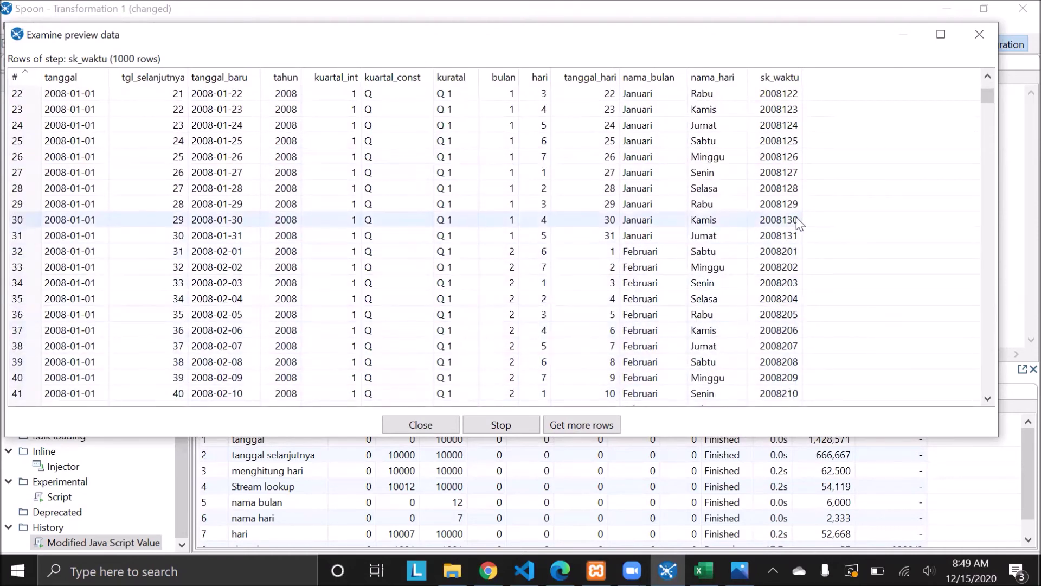
- Examine the sk_waktu key values across the March to May preview rows and stop the preview run
scroll(791, 325, down, 1)
scroll(790, 329, down, 20)
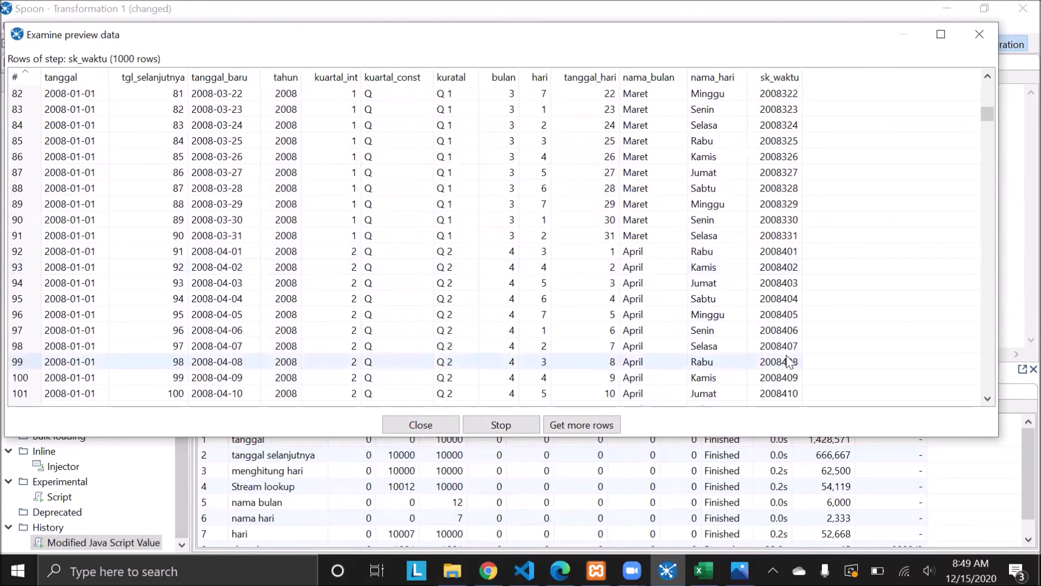
scroll(783, 375, down, 5)
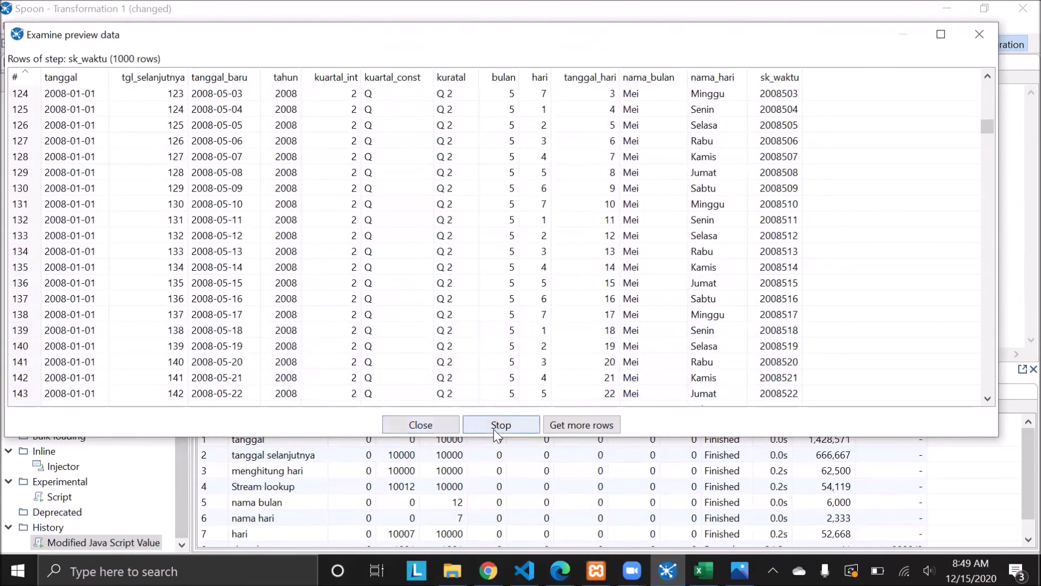
click(512, 426)
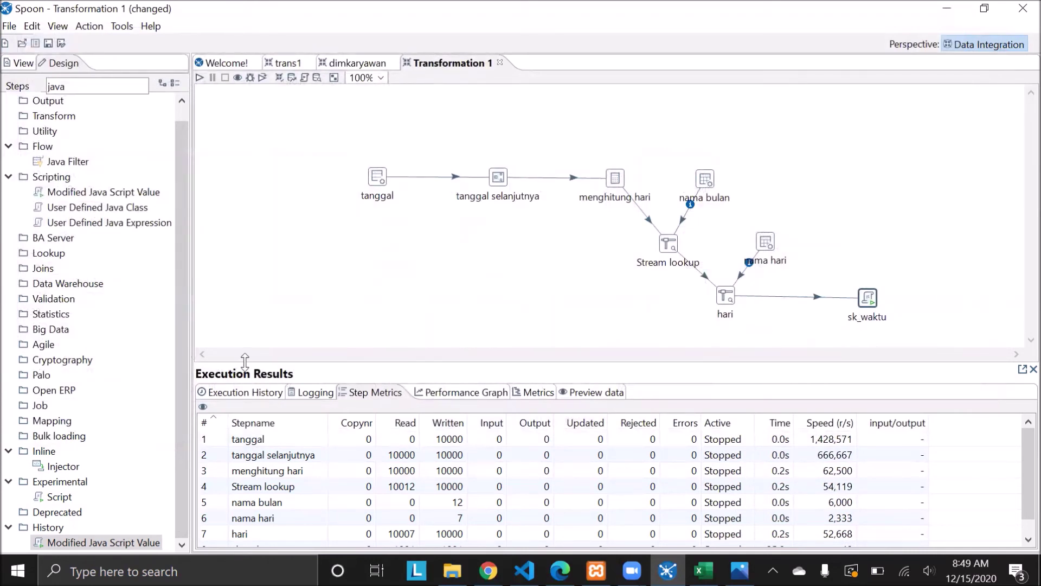
- Add a Select values step beside sk_waktu and connect sk_waktu to it as the main output of step
scroll(182, 253, up, 1)
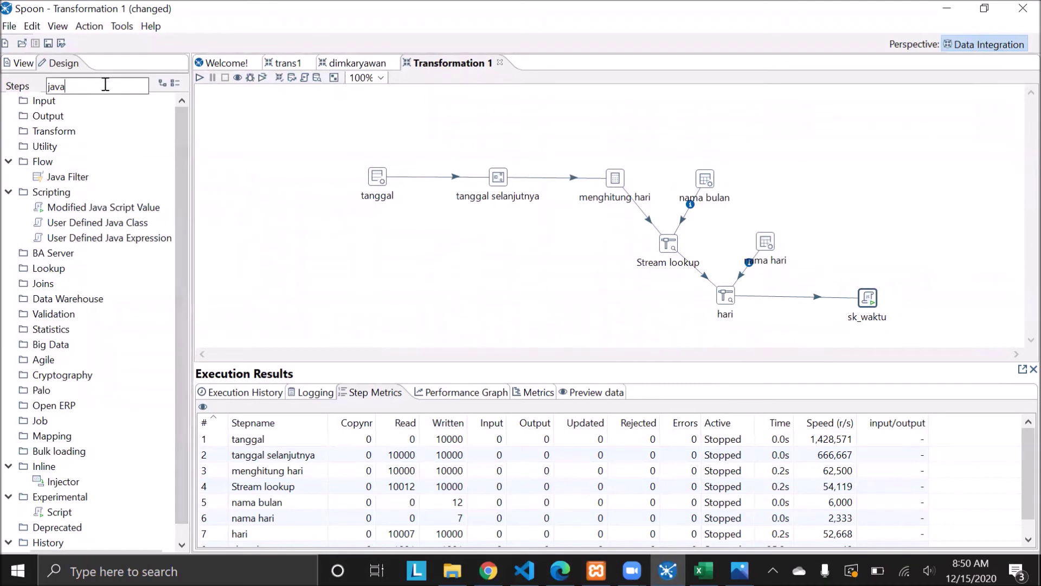
key(BackSpace)
key(BackSpace)
key(BackSpace)
key(BackSpace)
text(select)
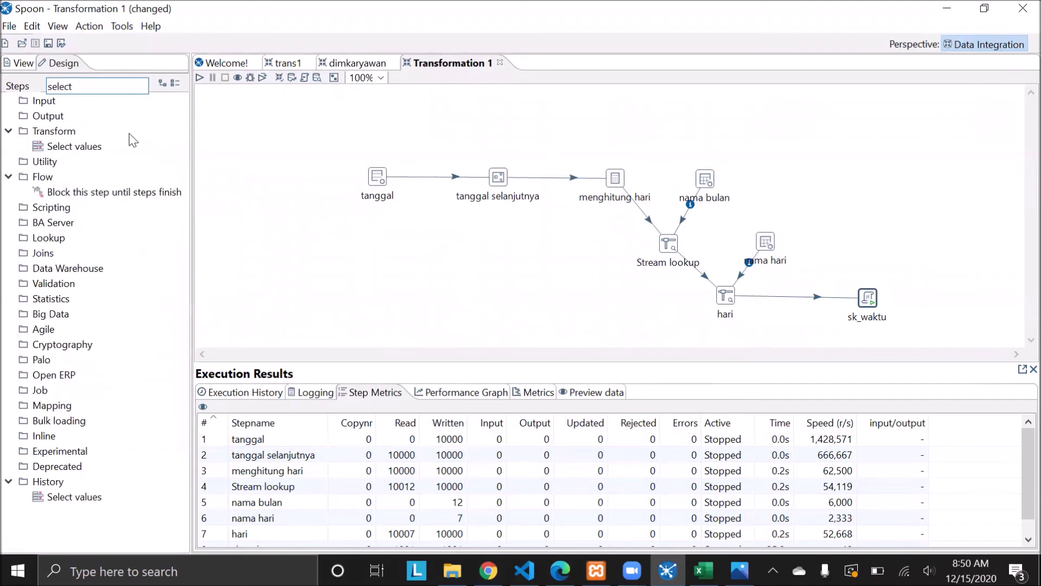
drag(87, 146, 971, 281)
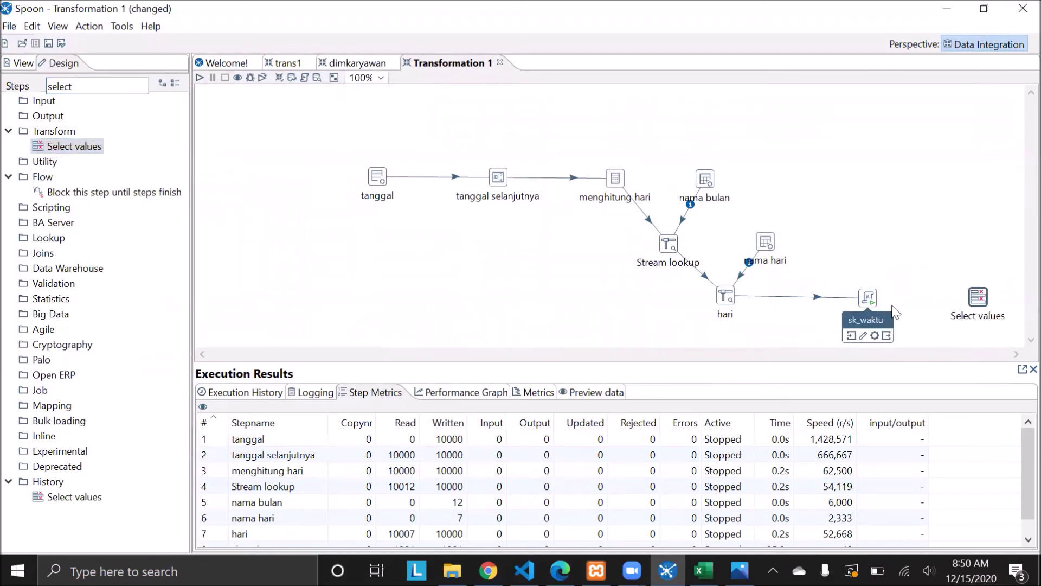
mouse_move(869, 302)
drag(887, 336, 978, 299)
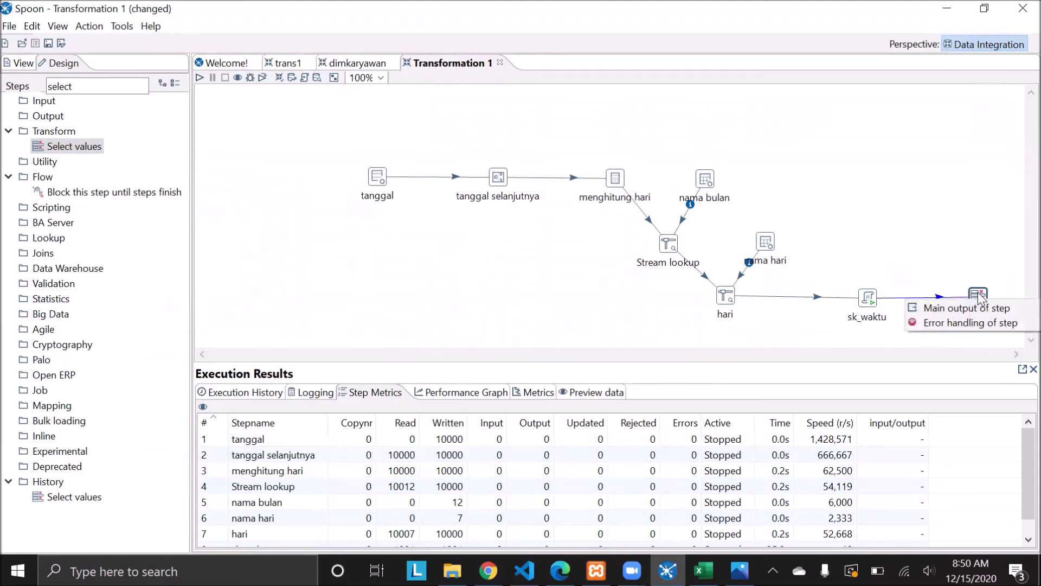
click(966, 307)
- Rename the Select values step as filter field and get all incoming fields to select
double_click(979, 297)
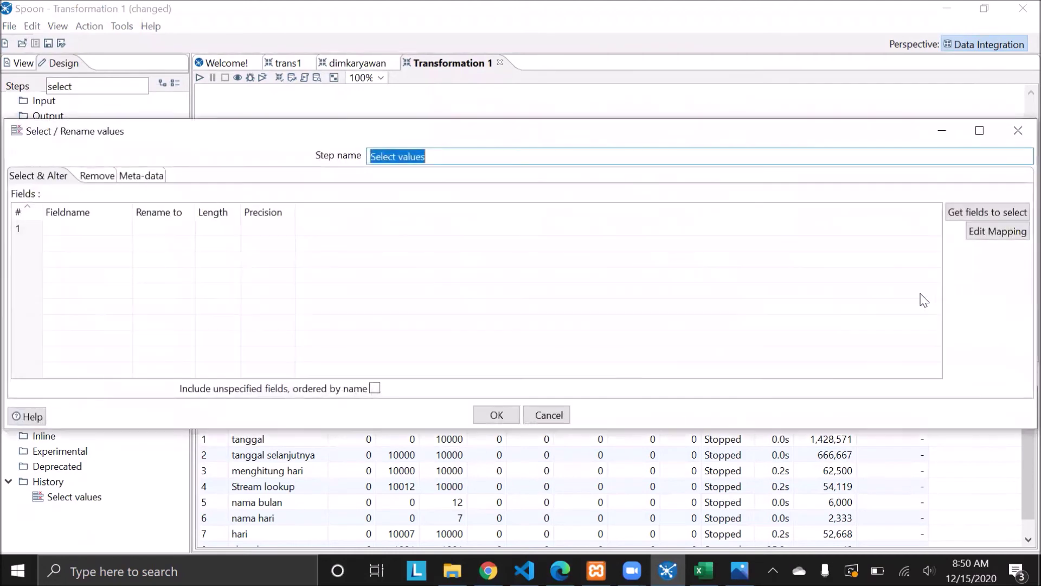
click(505, 157)
key(BackSpace)
key(BackSpace)
key(BackSpace)
key(BackSpace)
key(BackSpace)
key(BackSpace)
key(BackSpace)
key(BackSpace)
key(BackSpace)
key(BackSpace)
key(BackSpace)
key(BackSpace)
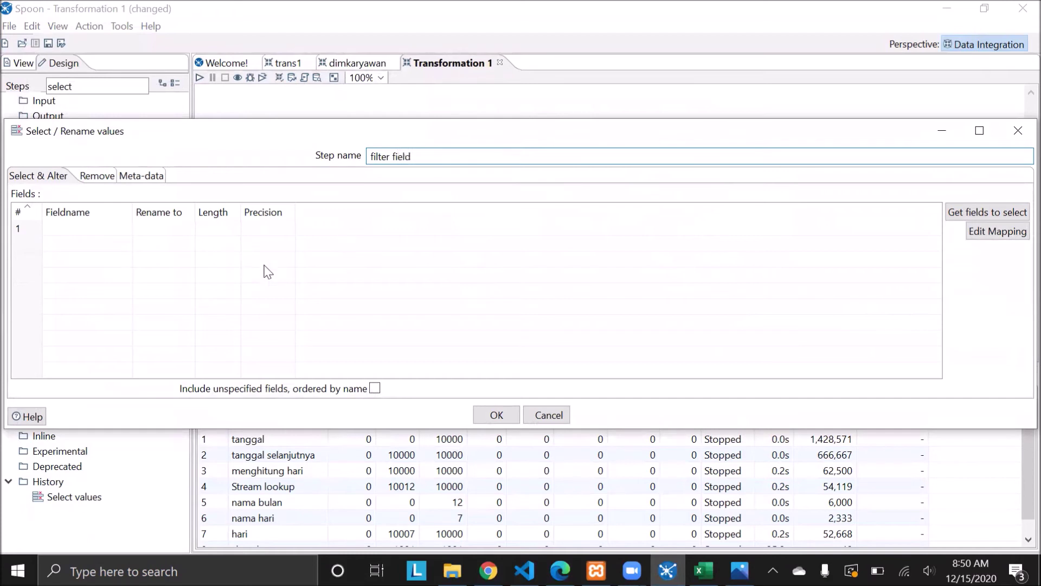
click(987, 213)
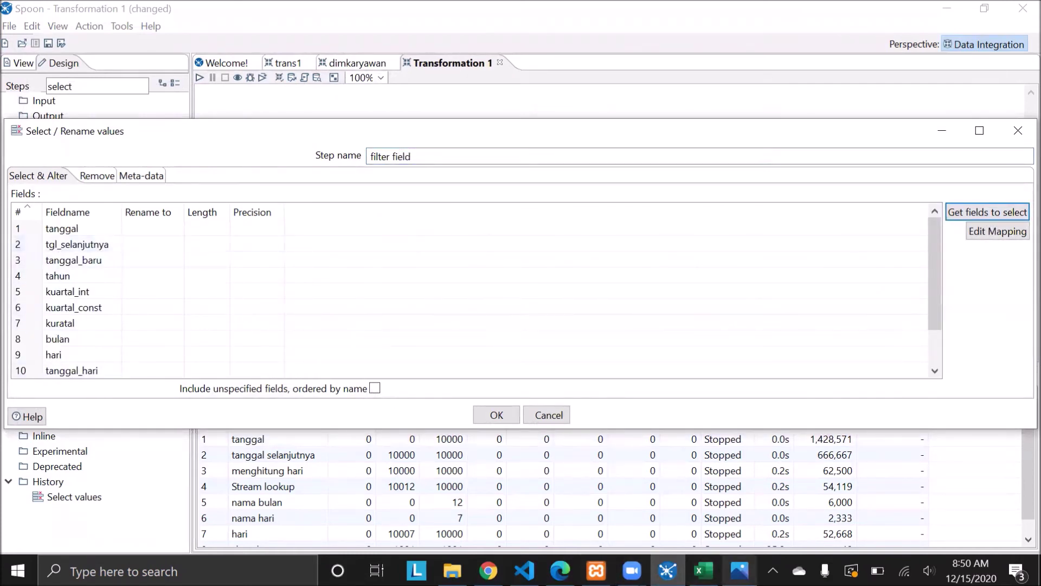
- Check the dim_waktu columns in the star schema image and move sk_waktu to the first row of the field list
click(739, 570)
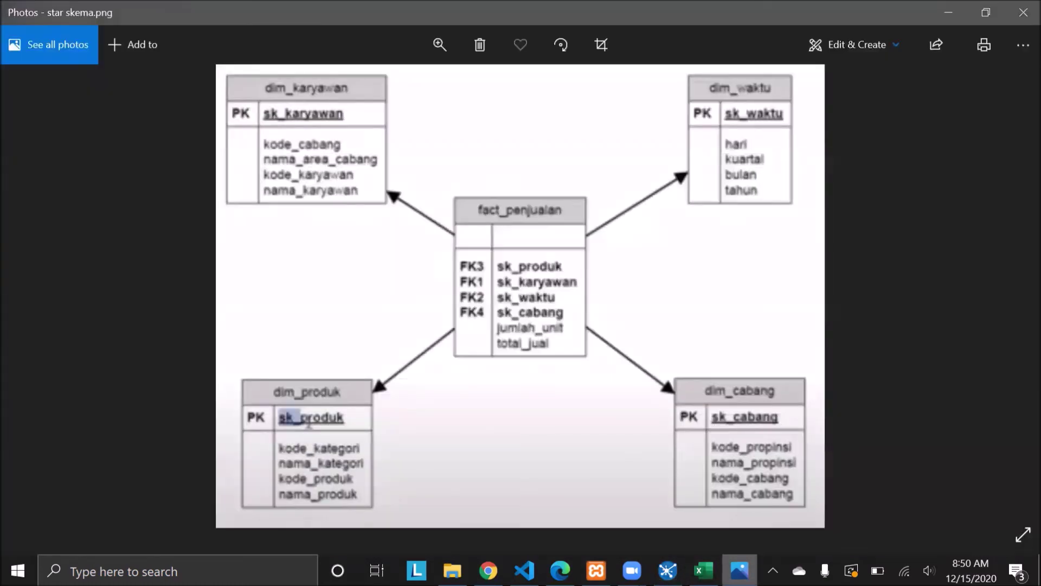
click(667, 570)
scroll(32, 347, down, 1)
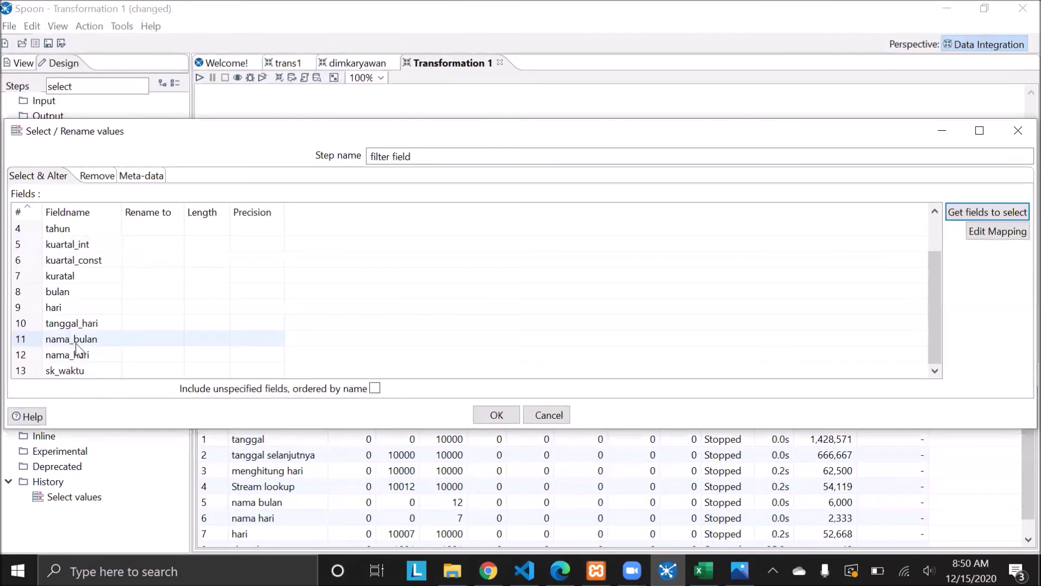
click(30, 370)
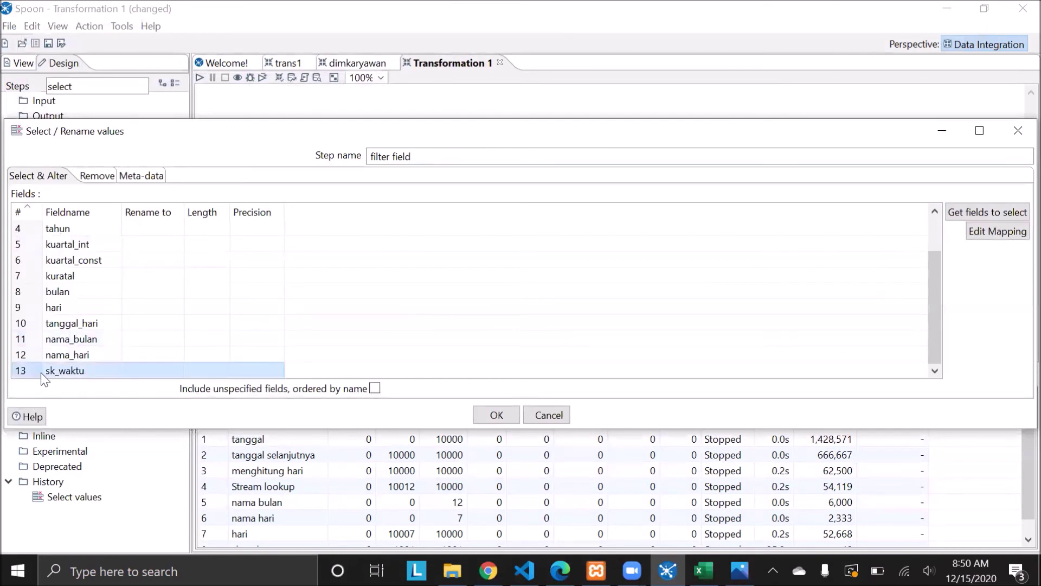
key(ctrl+Up)
key(ctrl+Up)
key(ctrl+Up)
key(ctrl+Up)
key(ctrl+Up)
key(ctrl+Up)
key(ctrl+Up)
key(ctrl+Up)
key(ctrl+Up)
key(ctrl+Up)
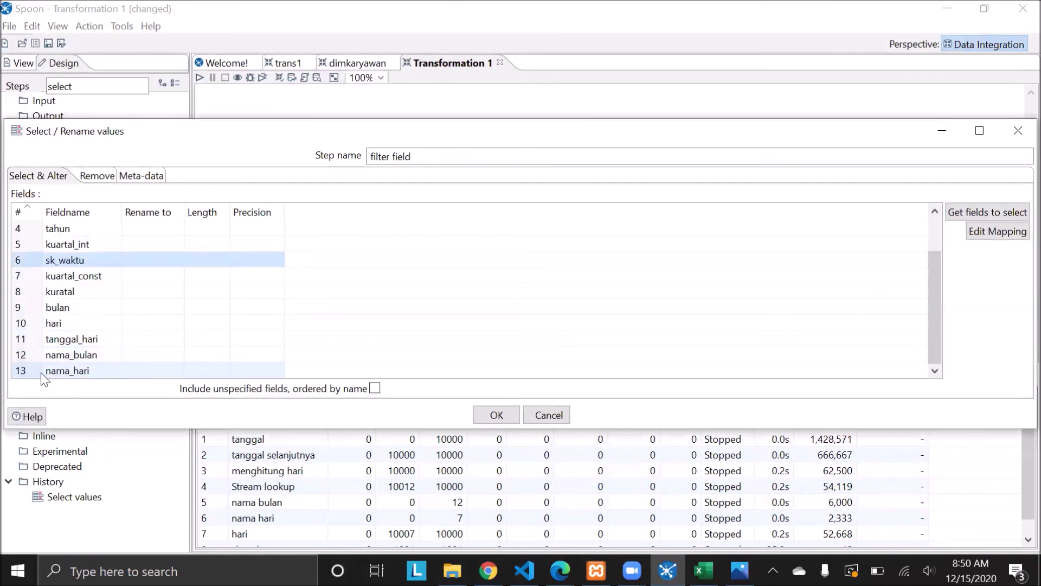
key(ctrl+Up)
key(ctrl+Up)
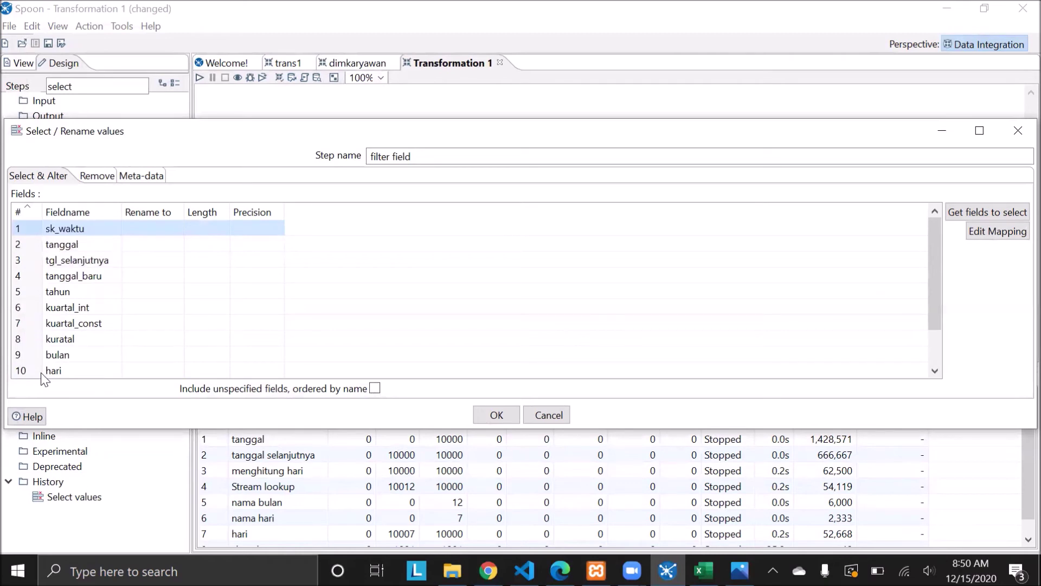
- Check the star schema image again and move tanggal_hari to the second row, directly below sk_waktu
click(740, 570)
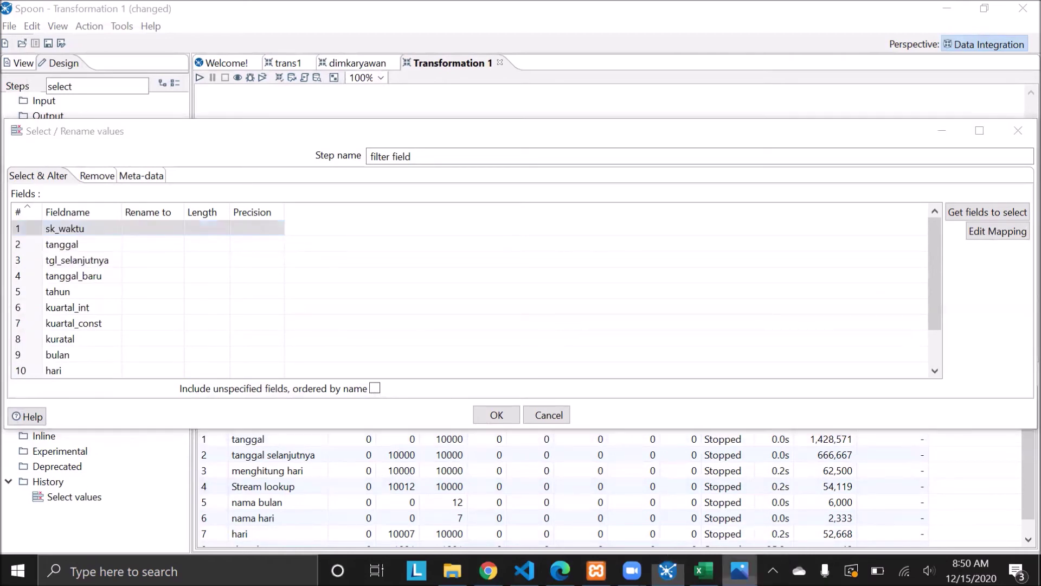
key(alt+Tab)
key(Down)
key(Down)
key(Down)
key(Down)
key(Down)
key(Down)
key(Down)
key(Down)
key(Down)
key(Down)
key(Down)
key(Down)
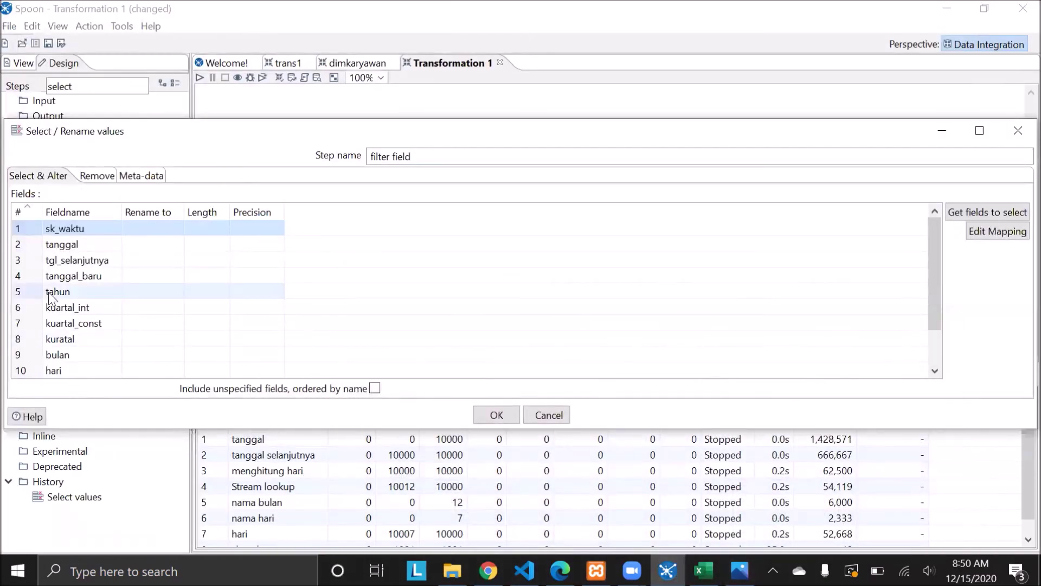
click(17, 339)
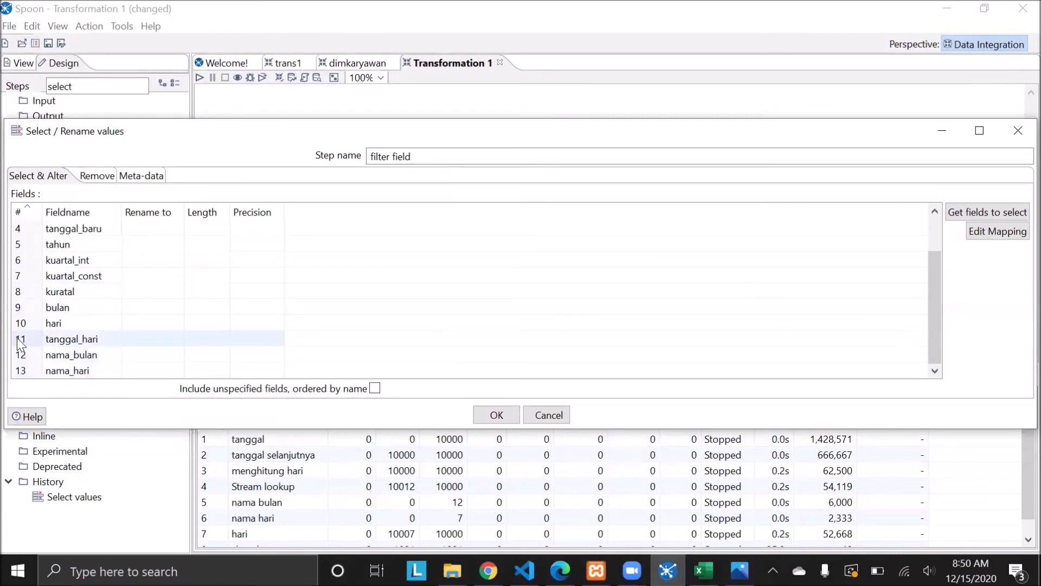
key(ctrl+Up)
key(ctrl+Up)
key(ctrl+Up)
key(ctrl+Up)
key(ctrl+Up)
key(ctrl+Up)
key(ctrl+Up)
key(ctrl+Up)
key(ctrl+Up)
key(ctrl+Up)
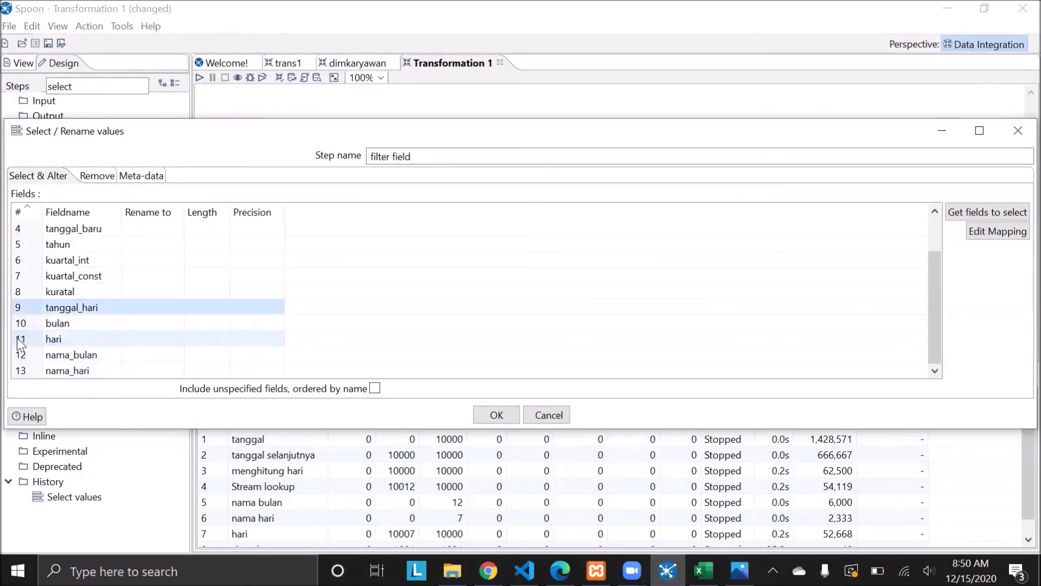
key(ctrl+Down)
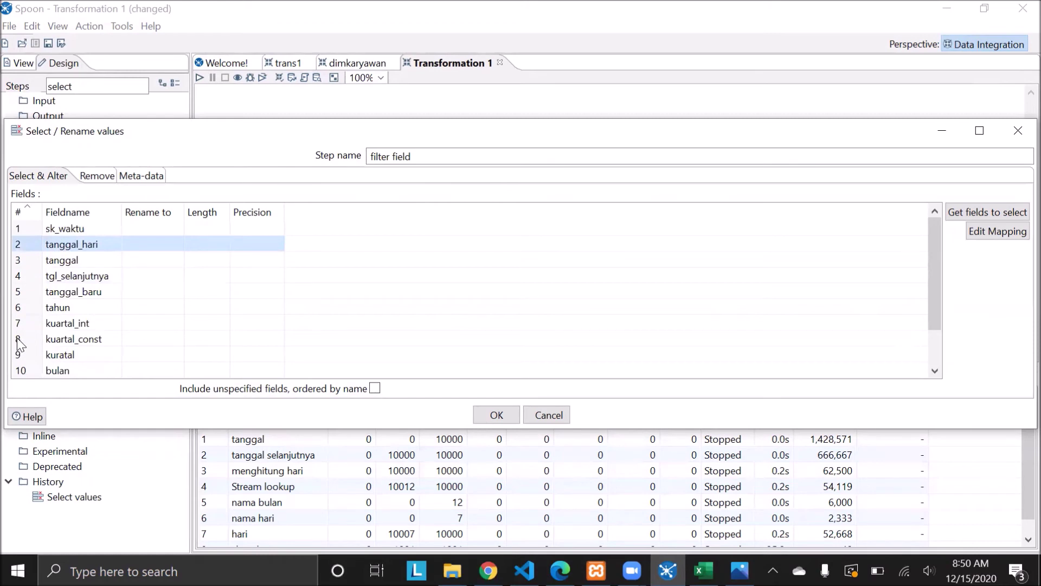
- Consult the dim_waktu column order in the schema image and move kuratal to the third row
click(739, 571)
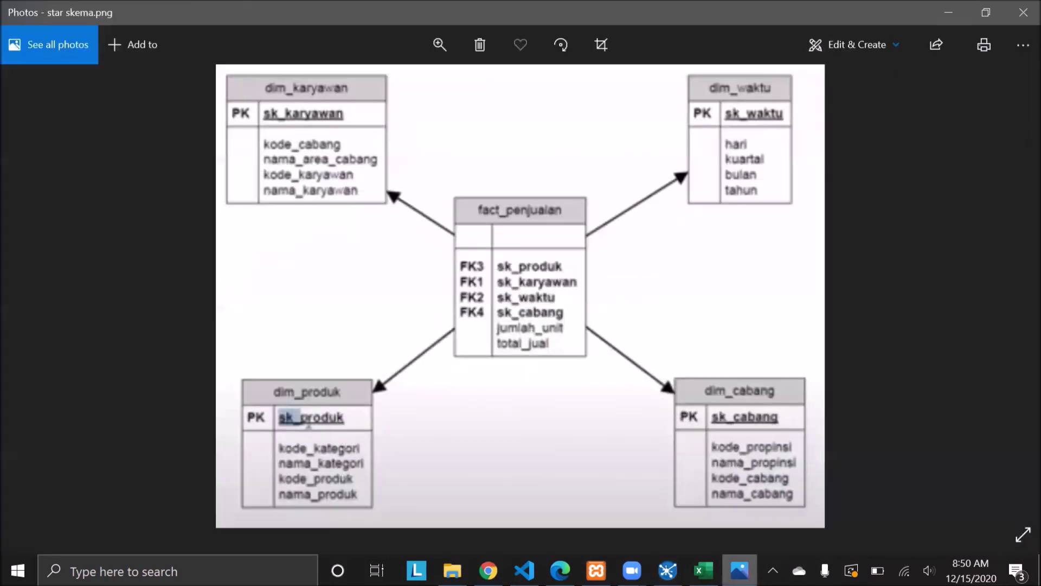
click(739, 571)
click(23, 354)
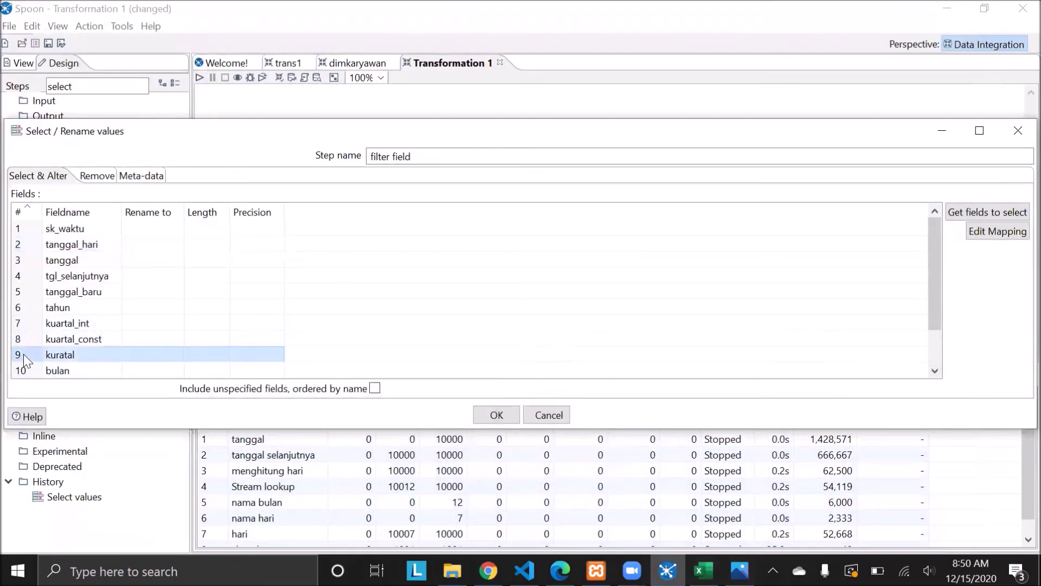
key(ctrl+Up)
key(ctrl+Up)
key(ctrl+Up)
key(ctrl+Up)
key(ctrl+Up)
key(ctrl+Up)
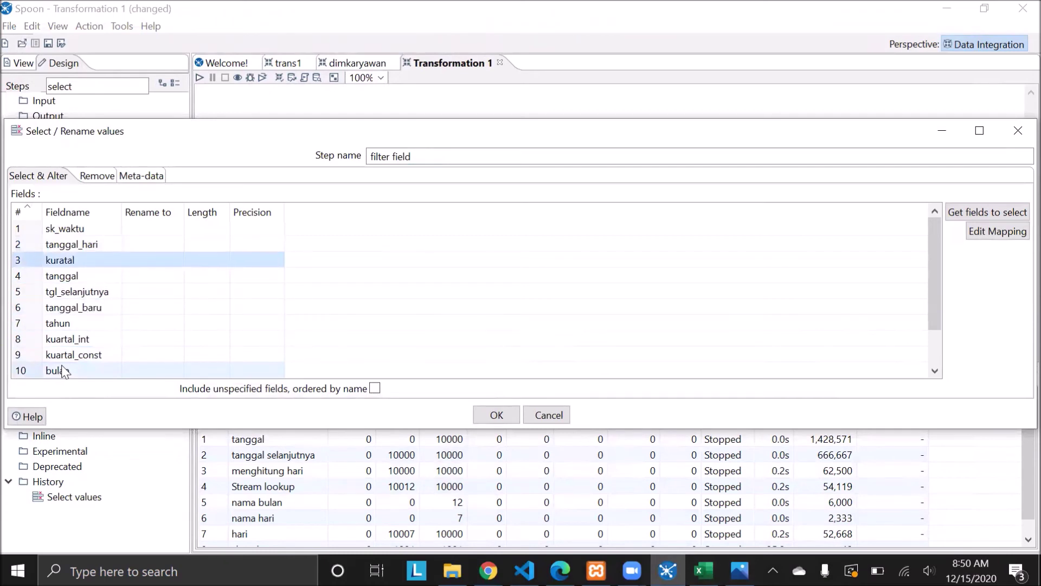
- Compare with the schema image once more and move bulan to the fourth row, directly below kuratal
click(740, 571)
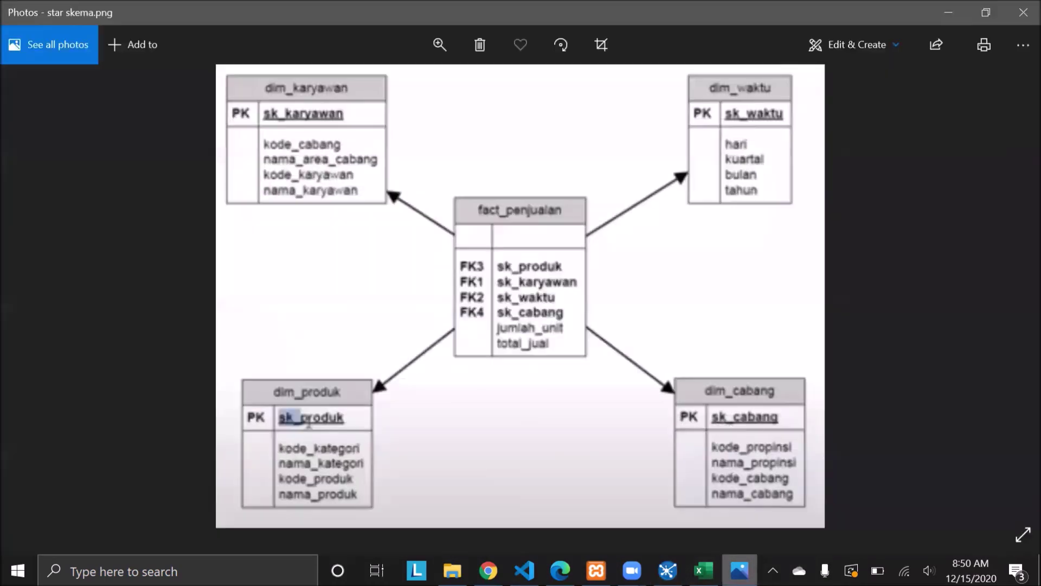
key(alt+Tab)
scroll(52, 331, down, 1)
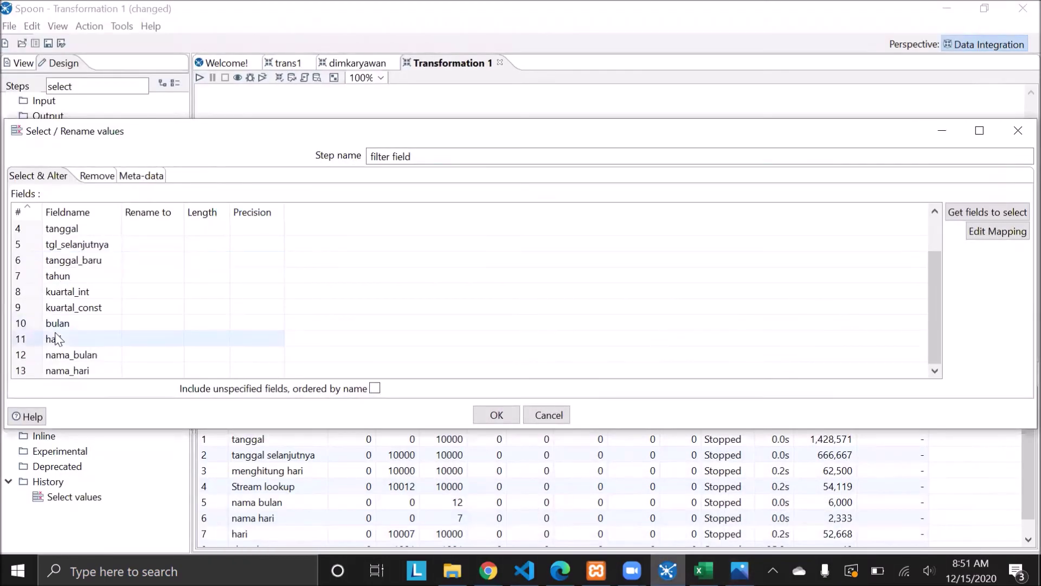
click(28, 322)
key(ctrl+Up)
key(ctrl+Up)
key(ctrl+Up)
key(ctrl+Up)
key(ctrl+Up)
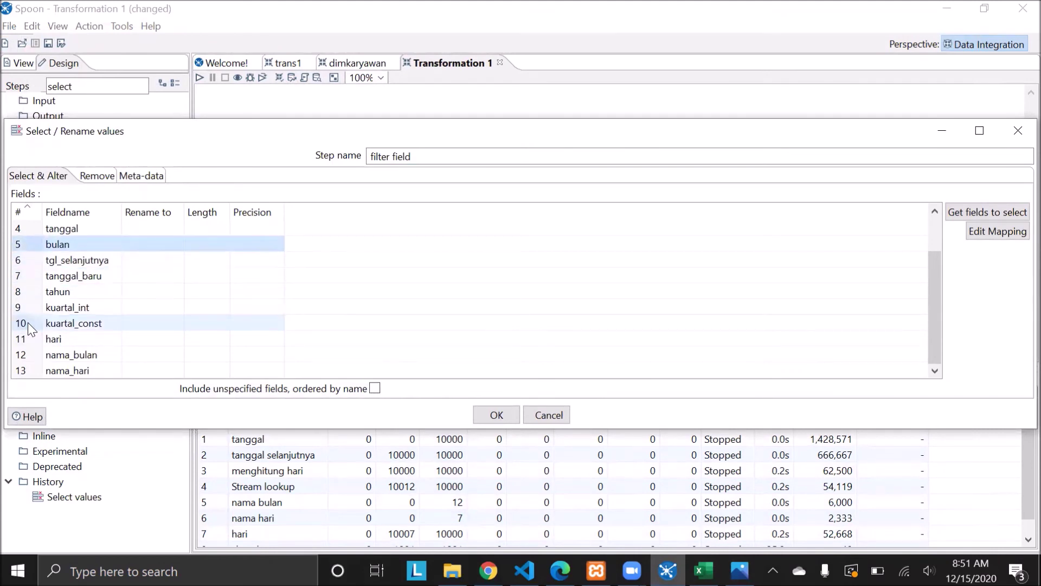
scroll(90, 331, up, 1)
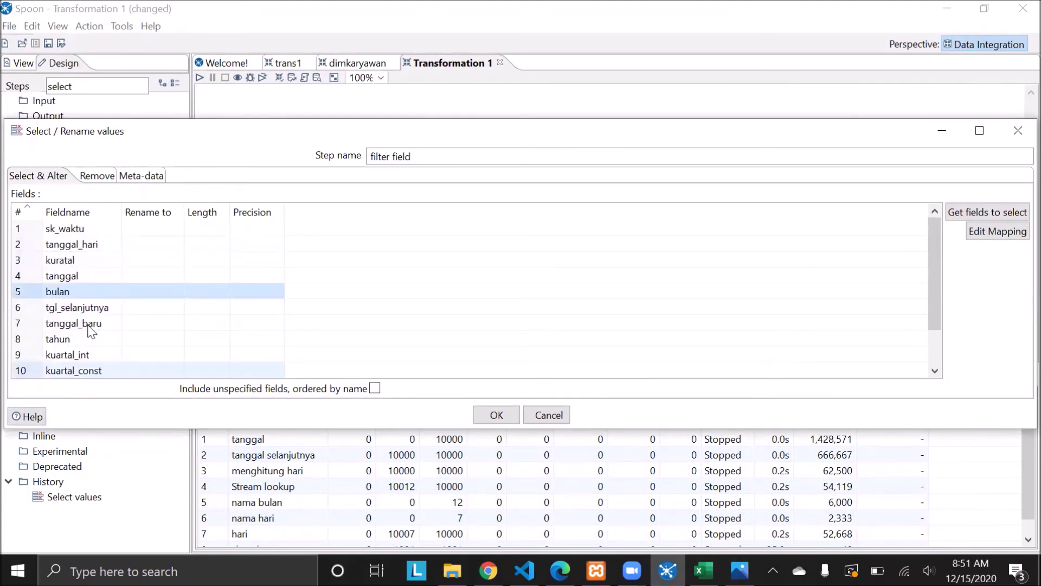
key(ctrl+Up)
- Move tahun to the fifth row of the field list, directly below bulan
scroll(91, 330, down, 1)
click(26, 291)
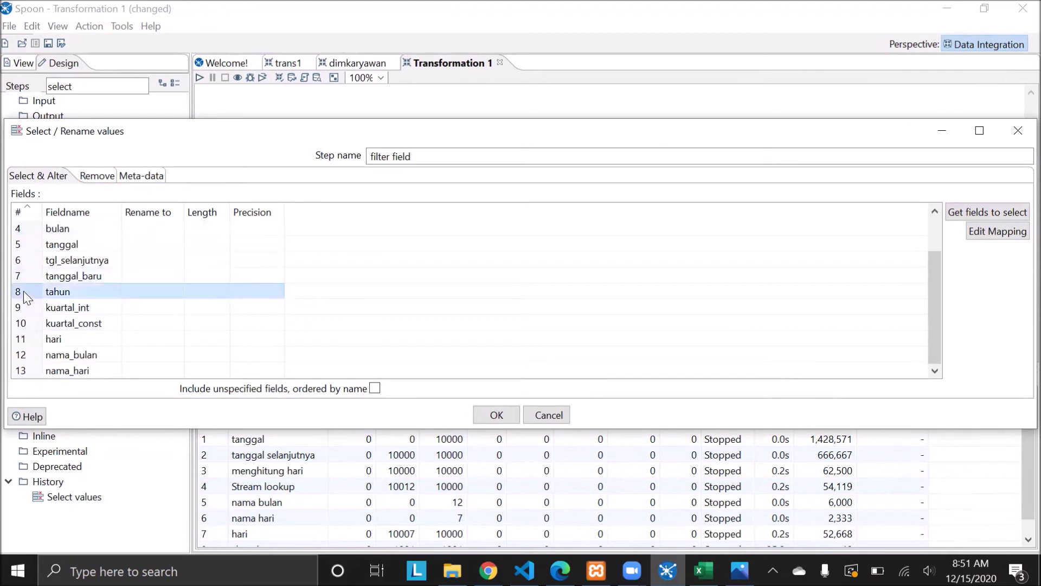
key(ctrl+Up)
key(ctrl+Up)
key(ctrl+Up)
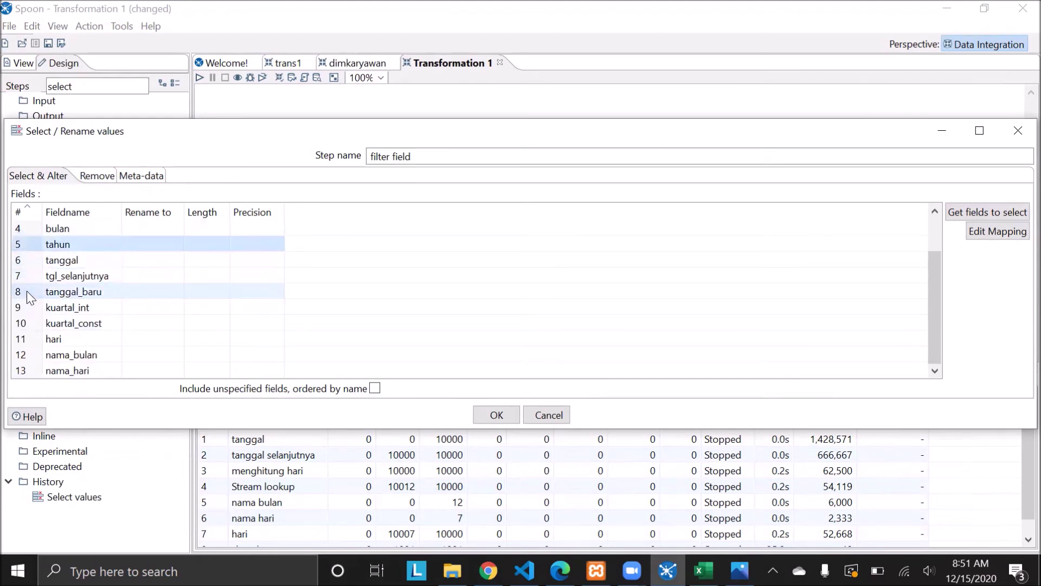
- Delete every field below tahun, from tanggal through nama_hari, and confirm the filter field settings
scroll(27, 290, up, 1)
click(28, 307)
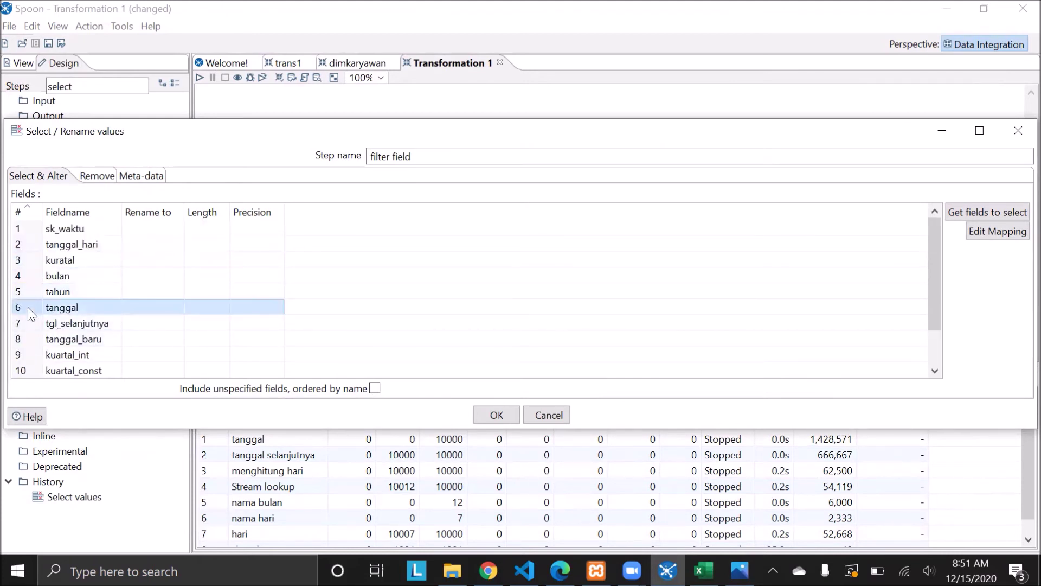
key(Delete)
key(Delete)
key(Delete)
key(Delete)
key(Delete)
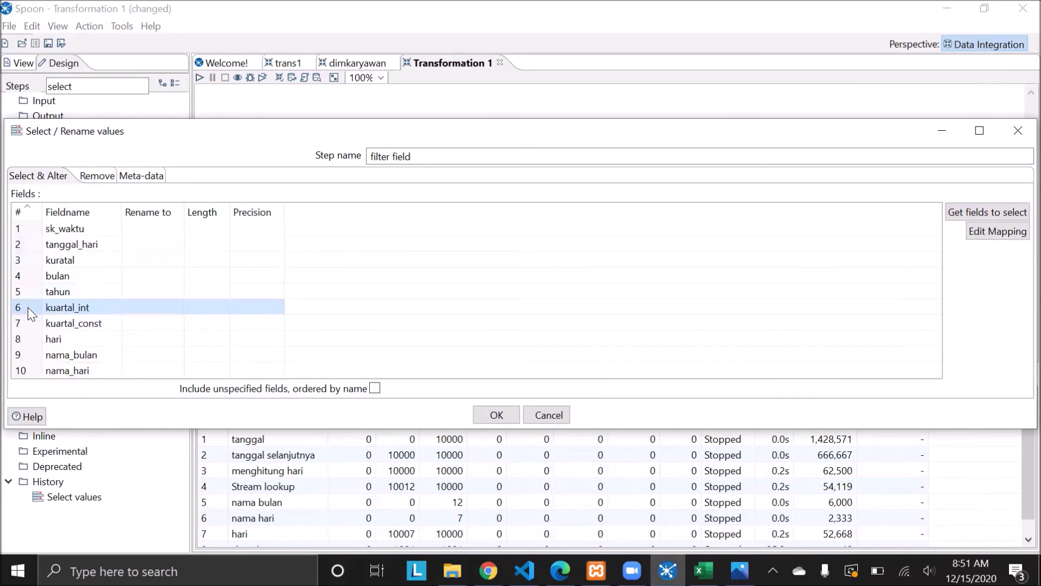
key(Delete)
key(Delete)
key(Delete)
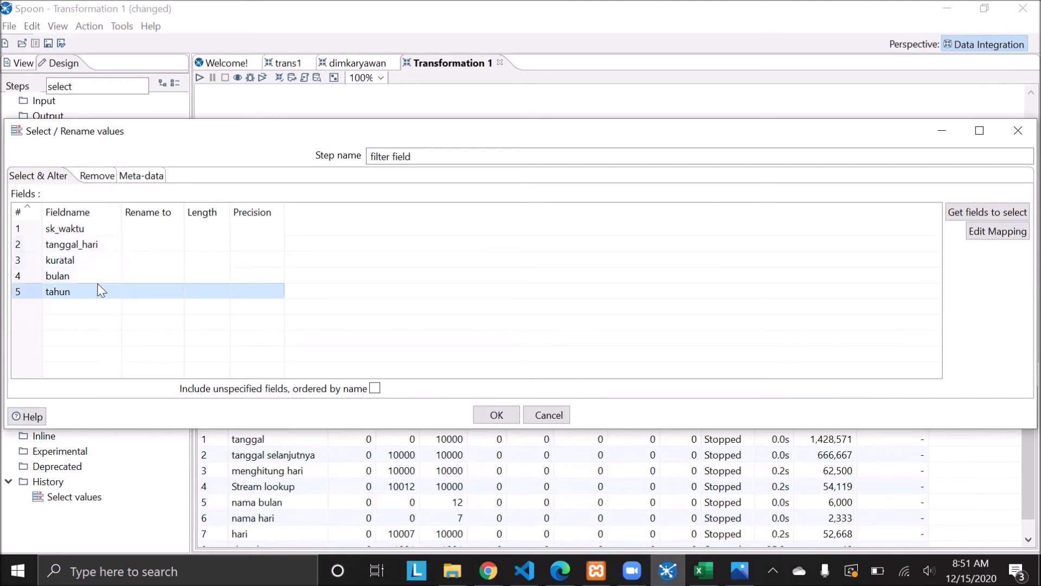
click(496, 416)
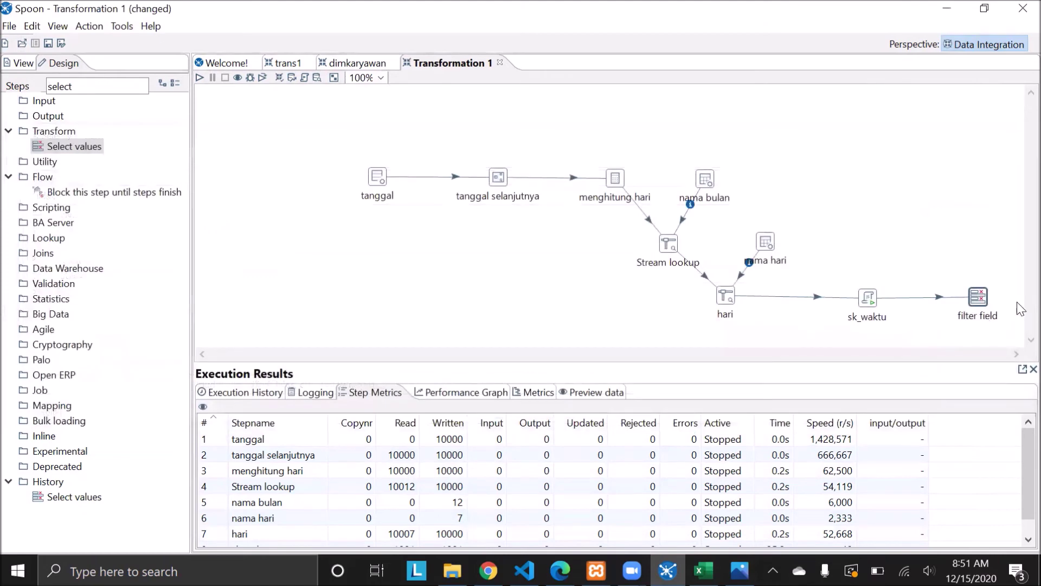
- Preview the output rows of the filter field step with a quick launch
right_click(978, 279)
click(978, 278)
right_click(979, 302)
click(831, 545)
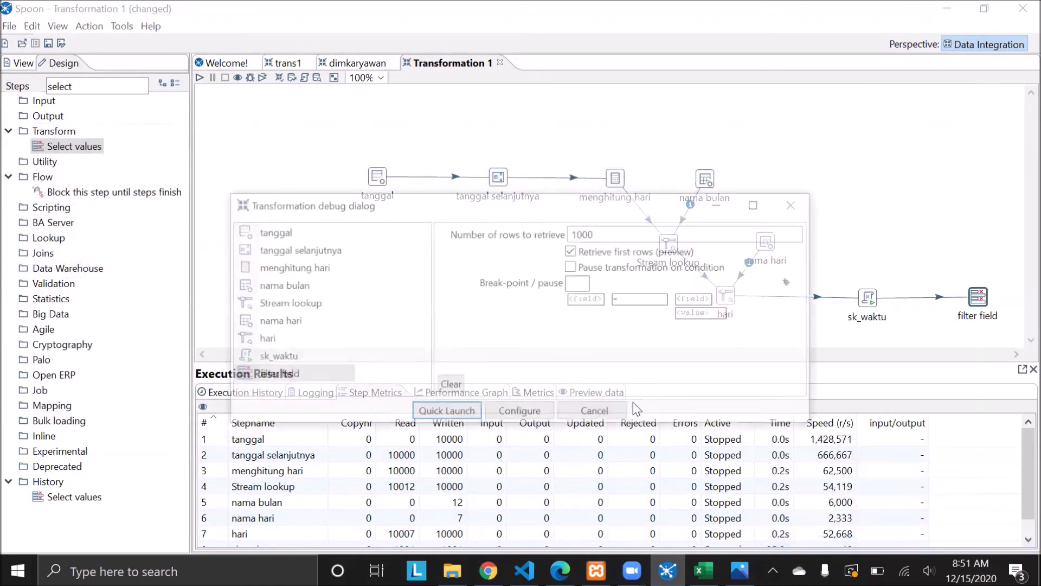
click(447, 410)
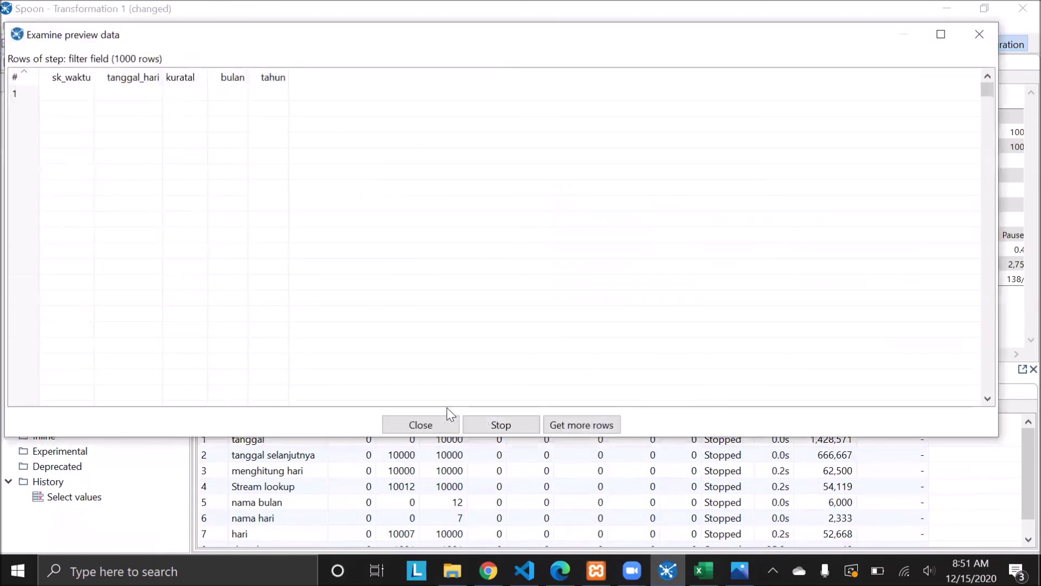
- Check the filter field preview rows, stop the preview, and reopen the filter field step's settings
scroll(244, 222, down, 14)
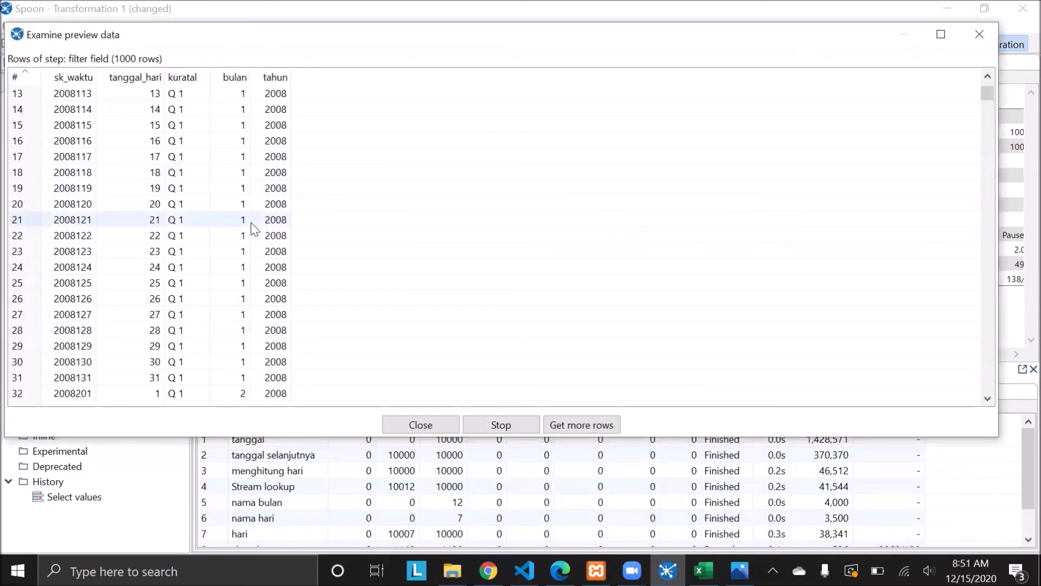
click(510, 429)
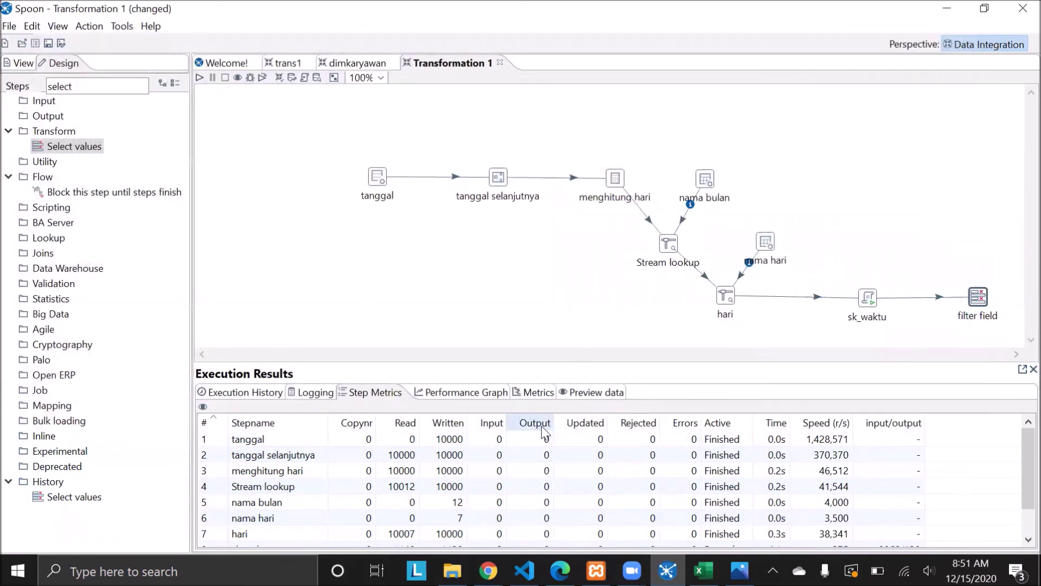
double_click(966, 299)
click(185, 157)
double_click(978, 296)
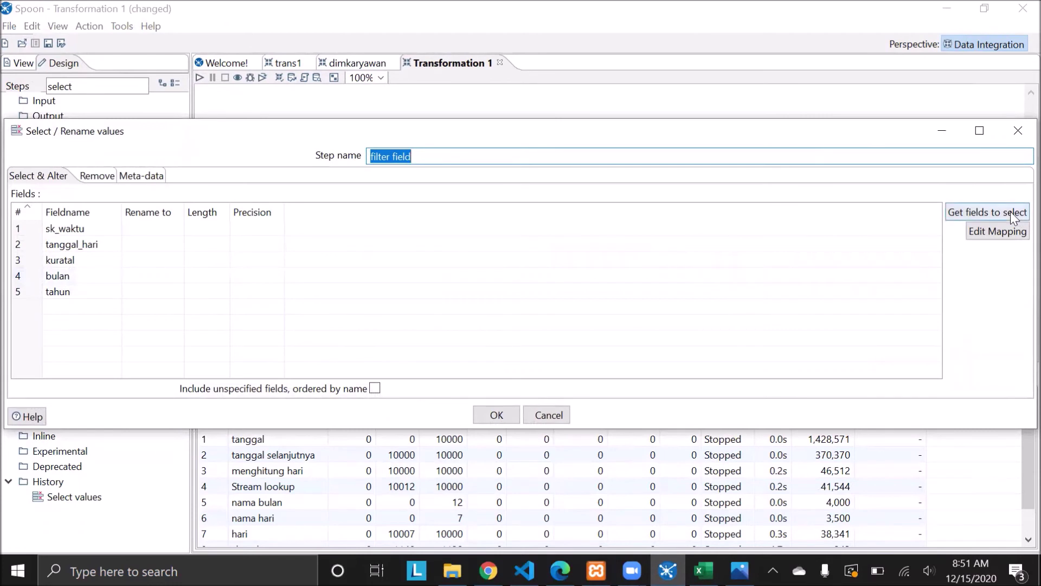
- Retrieve the incoming fields again and append only the new ones to the filter field list
click(987, 211)
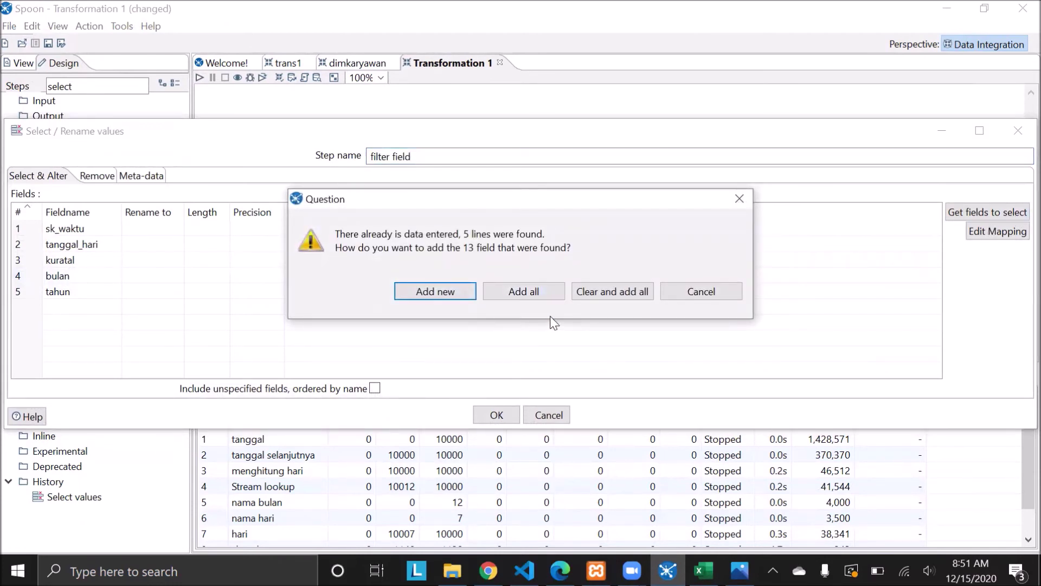
click(449, 292)
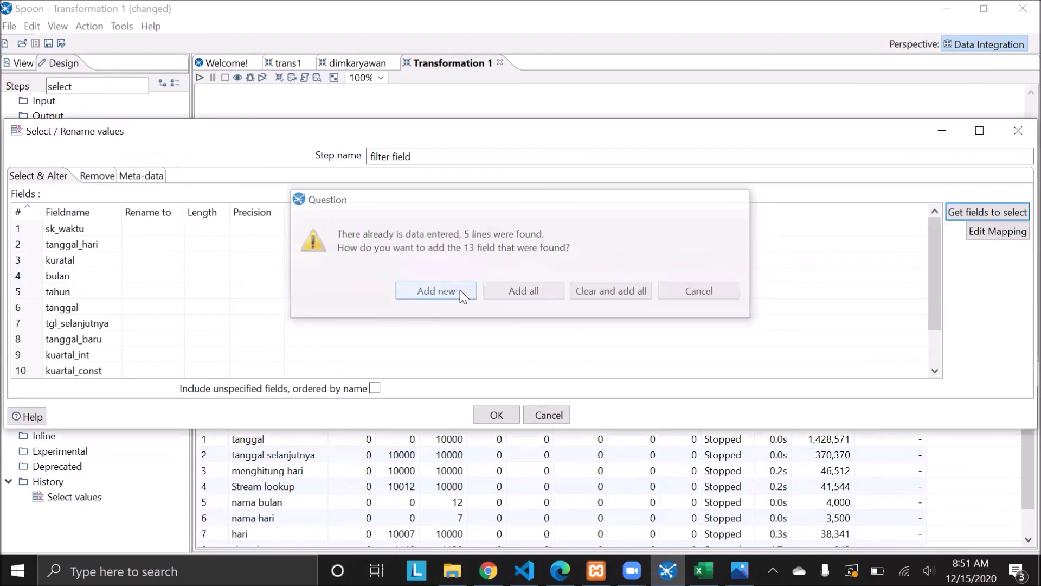
click(107, 309)
scroll(109, 313, down, 2)
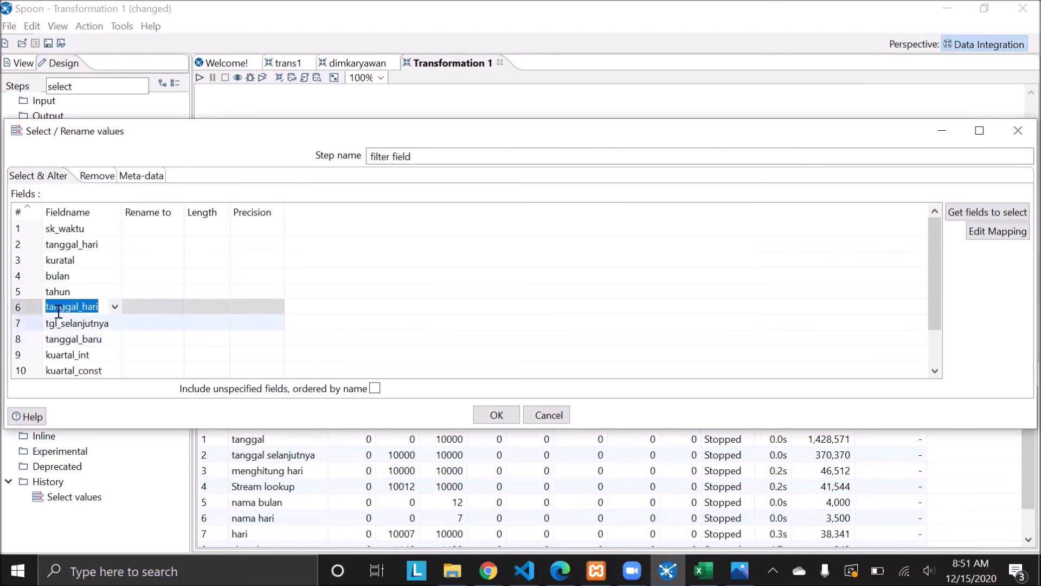
- Delete all the re-added fields below tahun from the filter field list
click(31, 310)
key(Delete)
key(Delete)
key(Delete)
key(Delete)
key(Delete)
key(Delete)
key(Delete)
key(Delete)
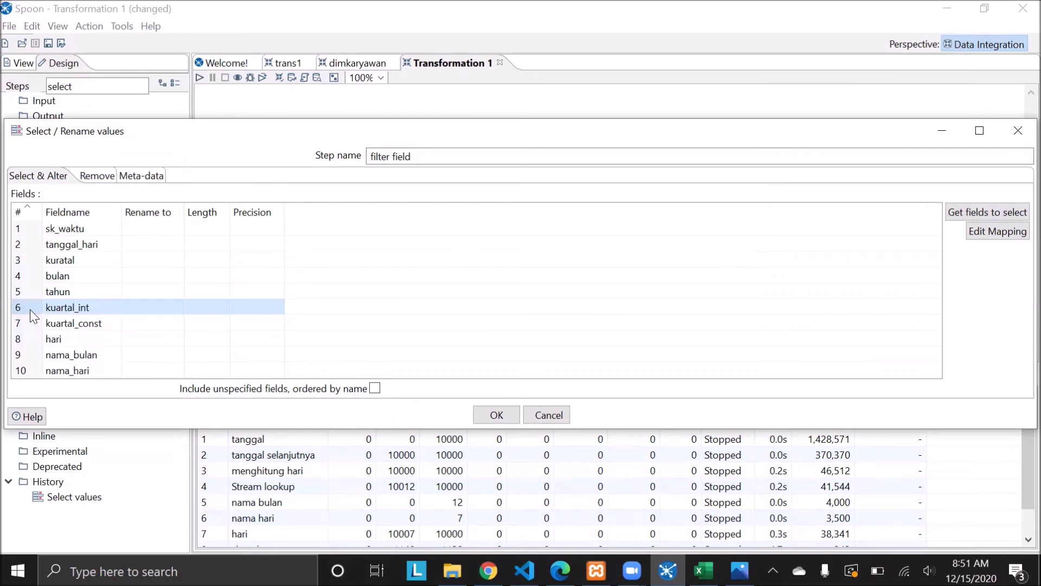
- Replace bulan with nama_bulan in the fourth row of the field list and confirm the filter field settings
click(115, 277)
click(115, 276)
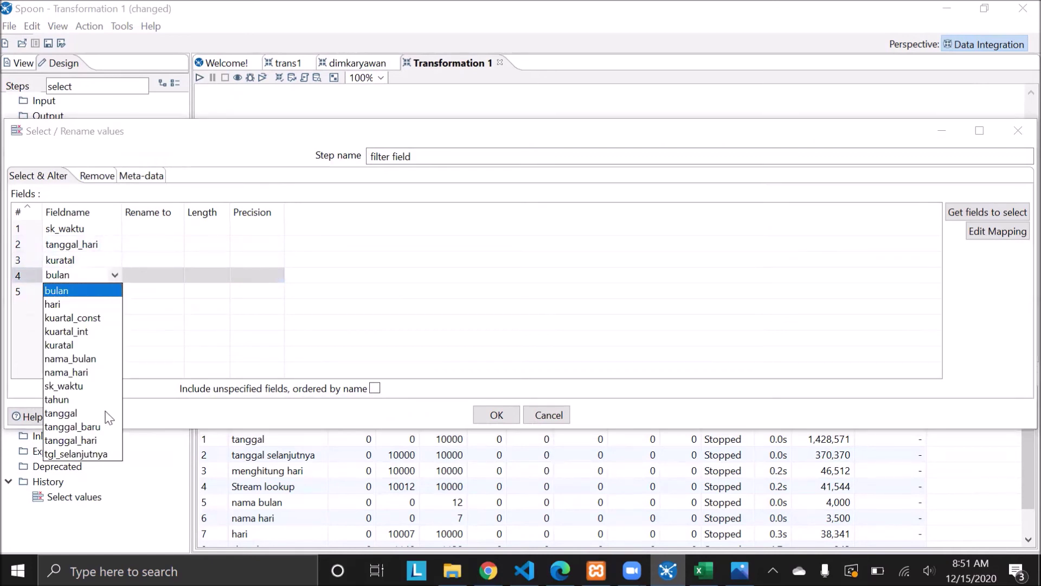
click(82, 359)
click(496, 415)
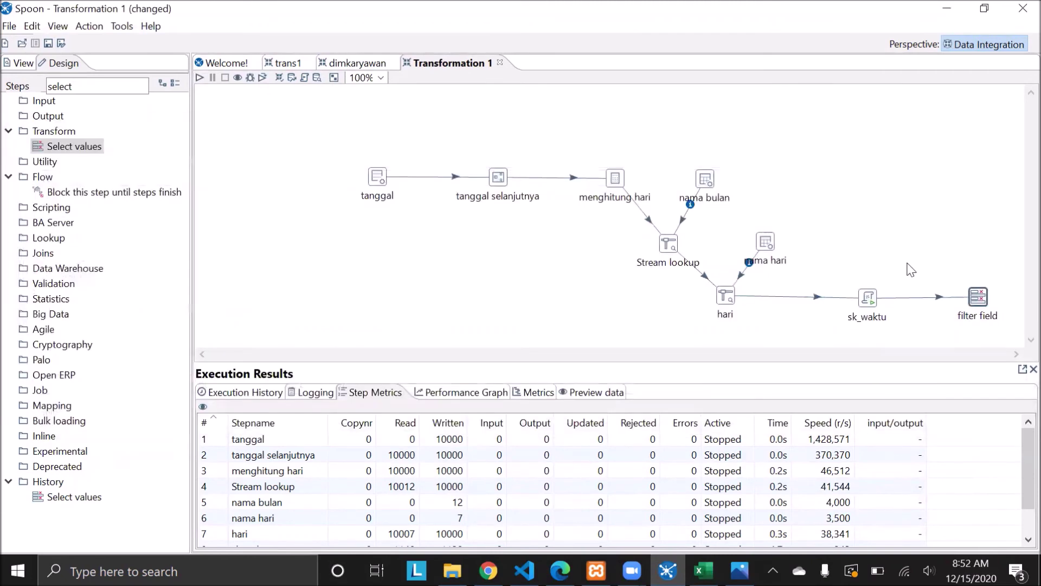
- Preview the filter field step with a quick launch, look through its month names, and stop the run
right_click(972, 297)
click(850, 545)
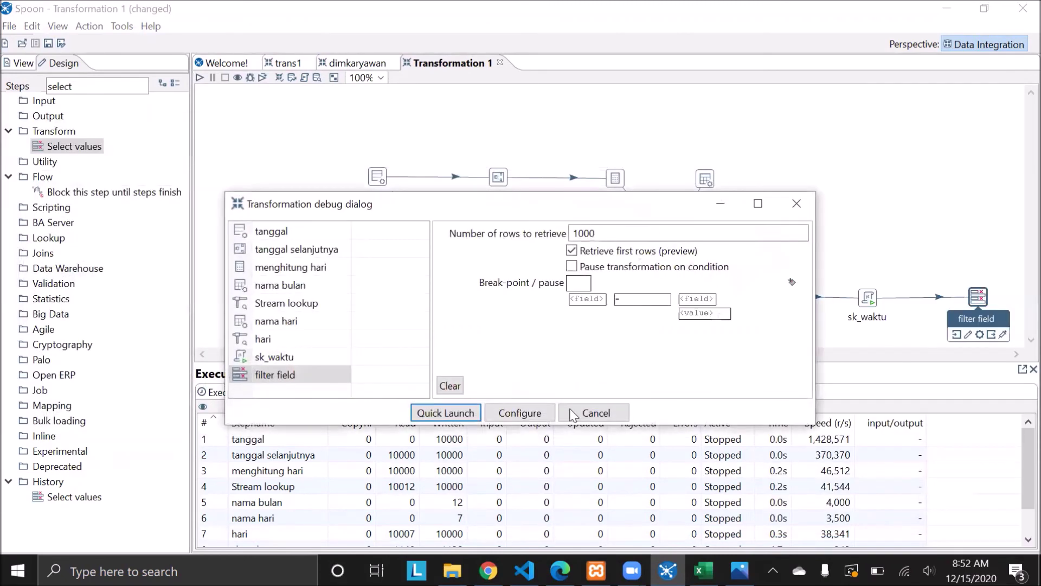
click(457, 419)
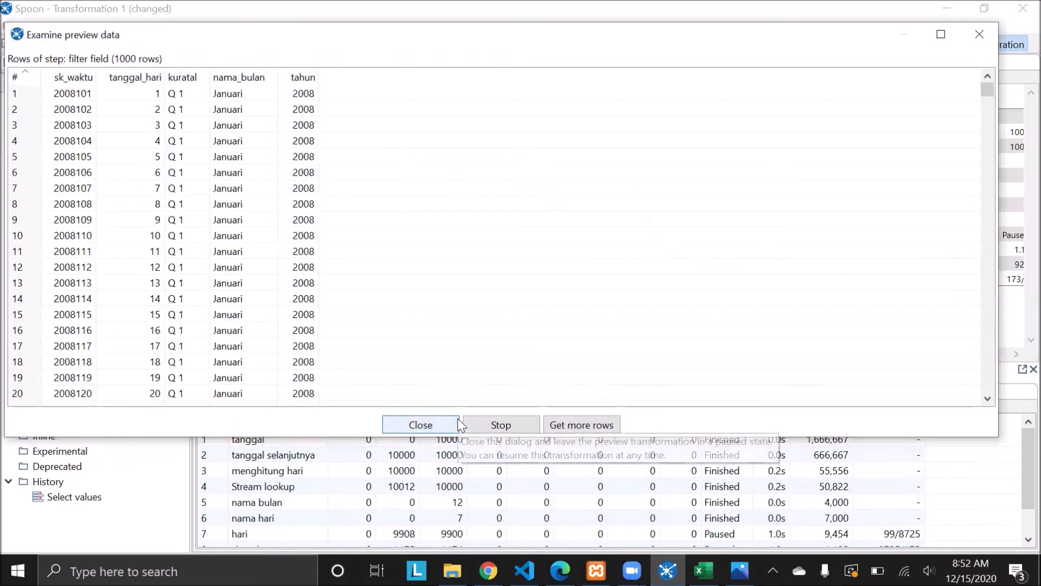
scroll(242, 235, down, 20)
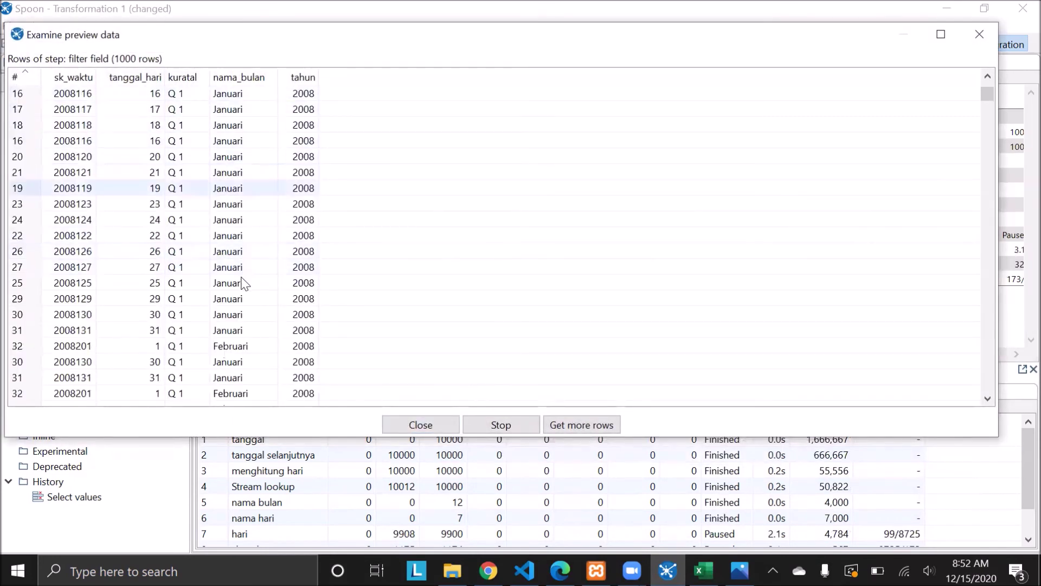
scroll(243, 282, down, 9)
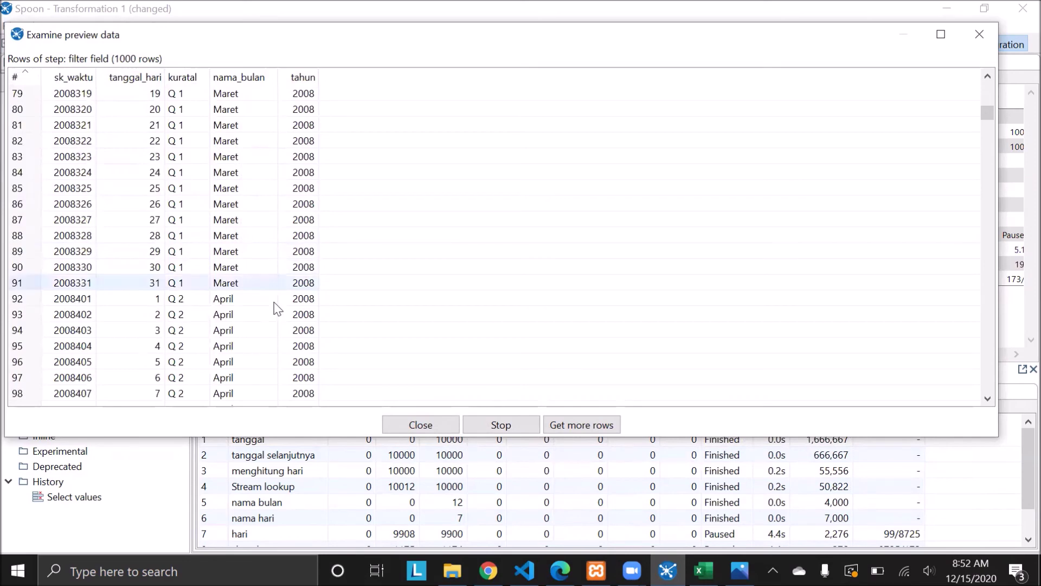
click(421, 424)
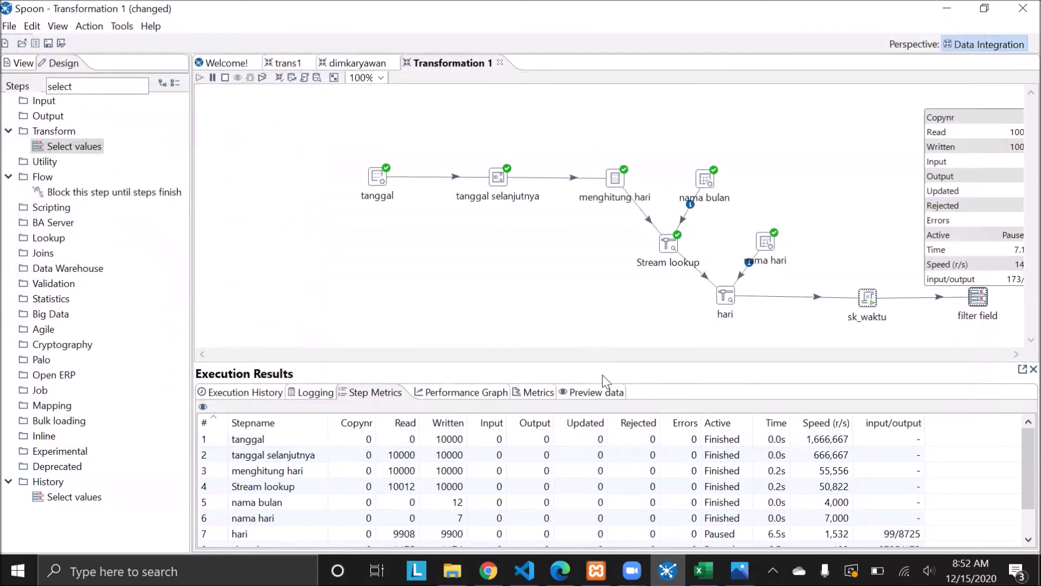
click(225, 78)
- Find the Table output step, place it above filter field, and connect filter field to it
click(95, 86)
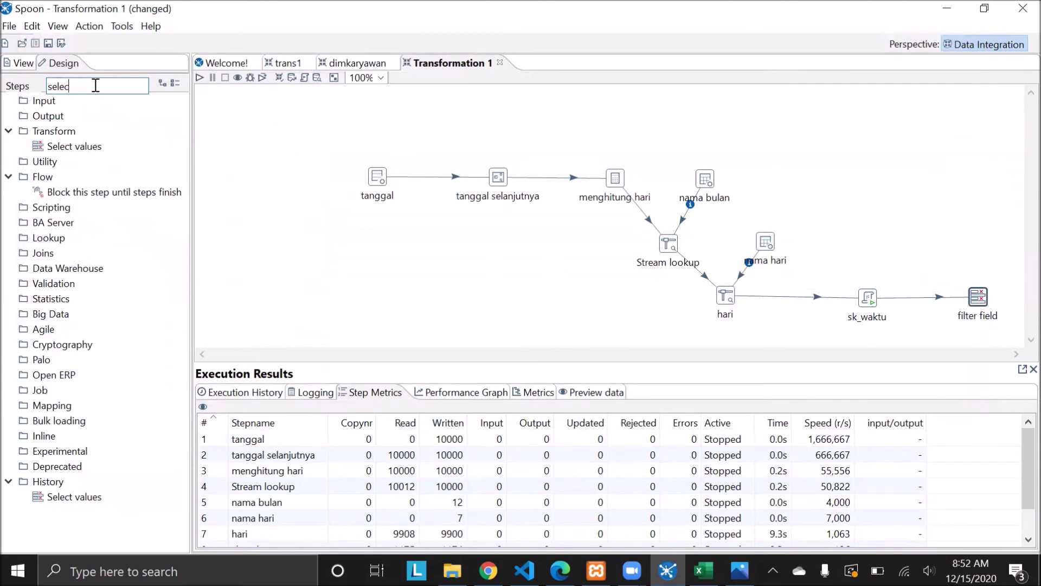
key(ctrl+a)
text(out)
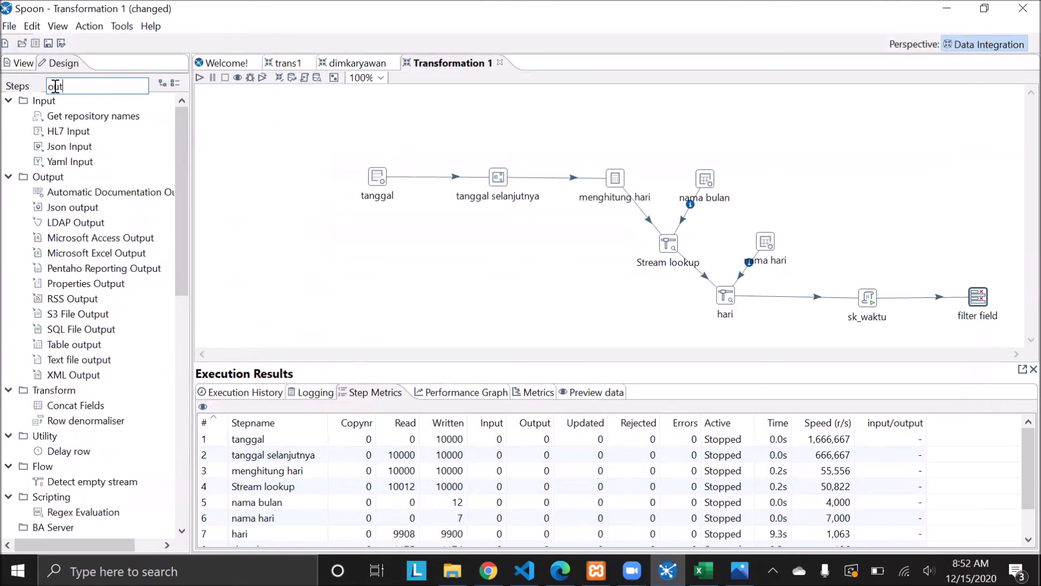
drag(86, 346, 967, 172)
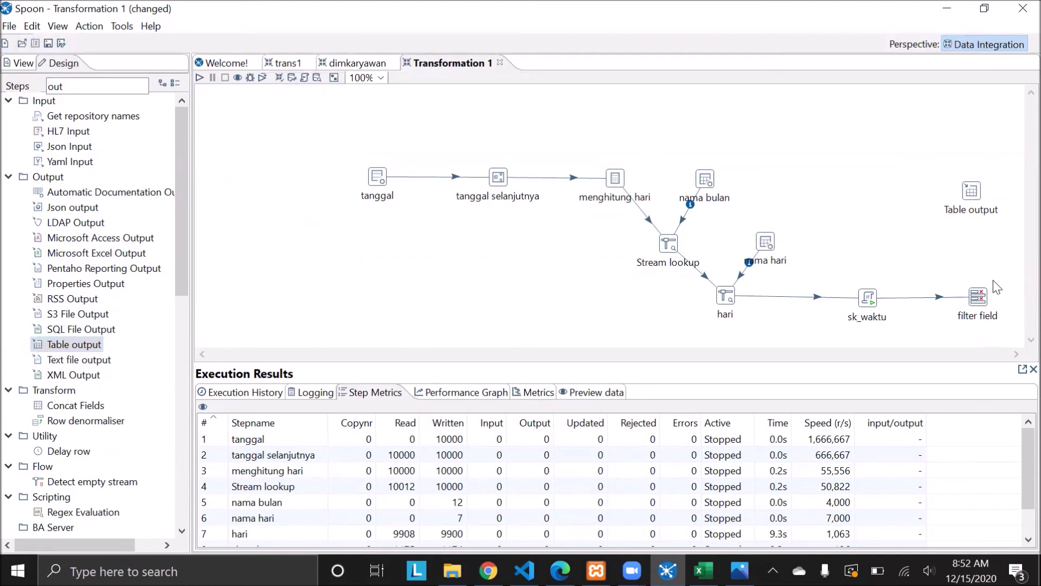
mouse_move(980, 298)
drag(994, 334, 976, 198)
click(978, 206)
- Configure the Table output step with the olap connection, target table dim_waktu, and Truncate table enabled
double_click(971, 191)
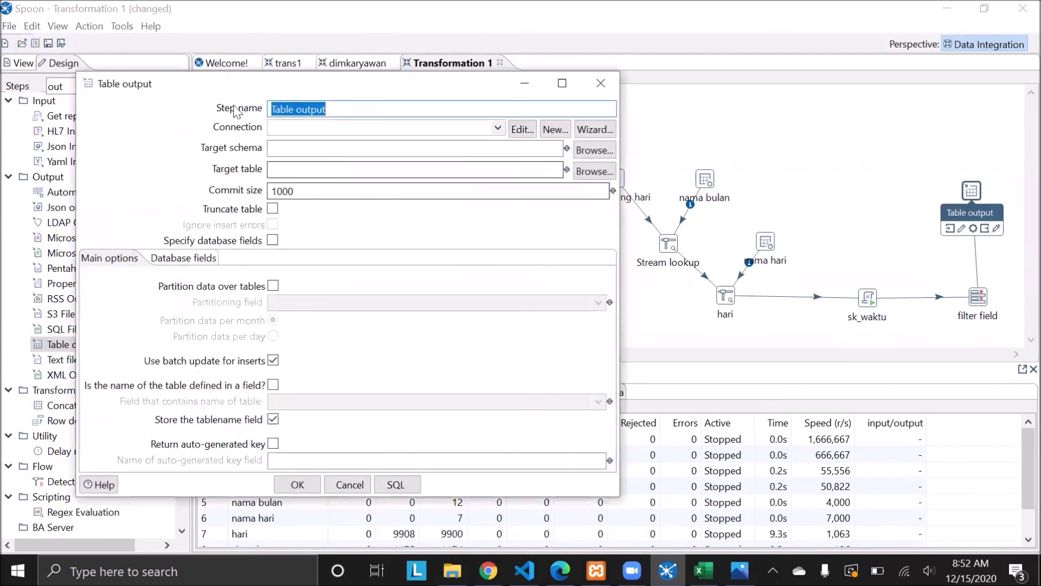
click(497, 128)
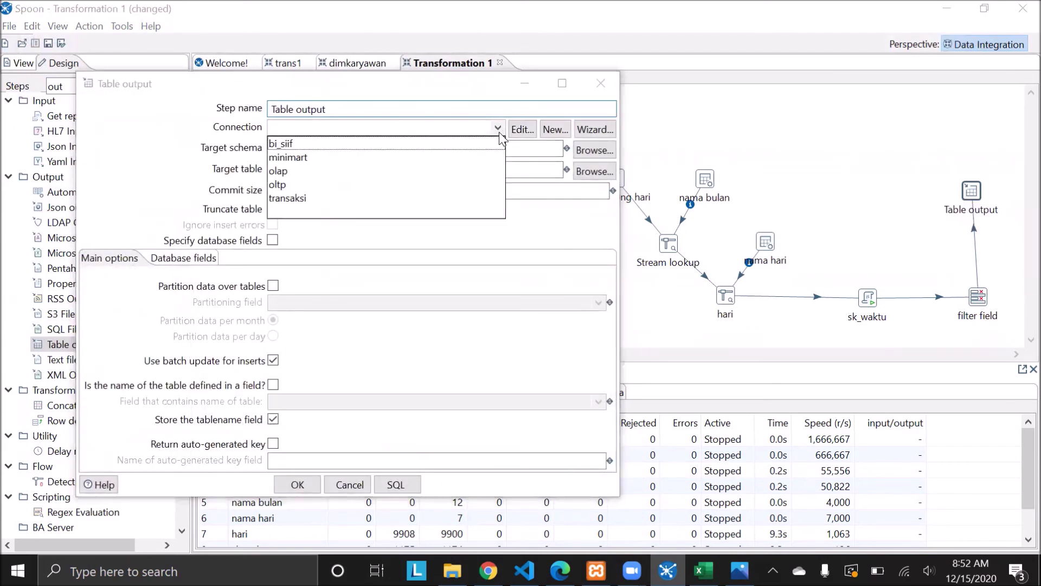
click(299, 170)
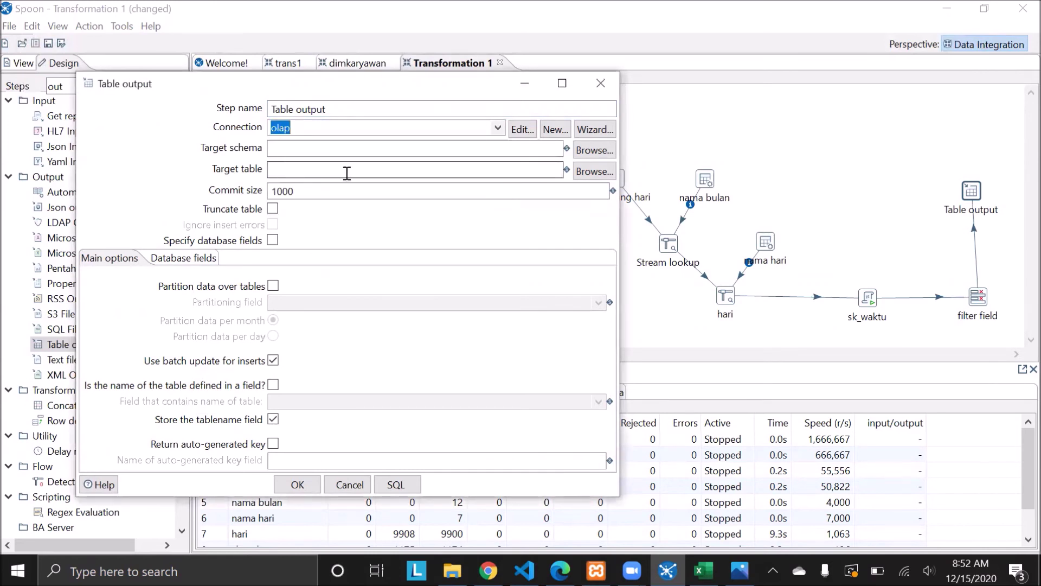
click(421, 170)
text(dim)
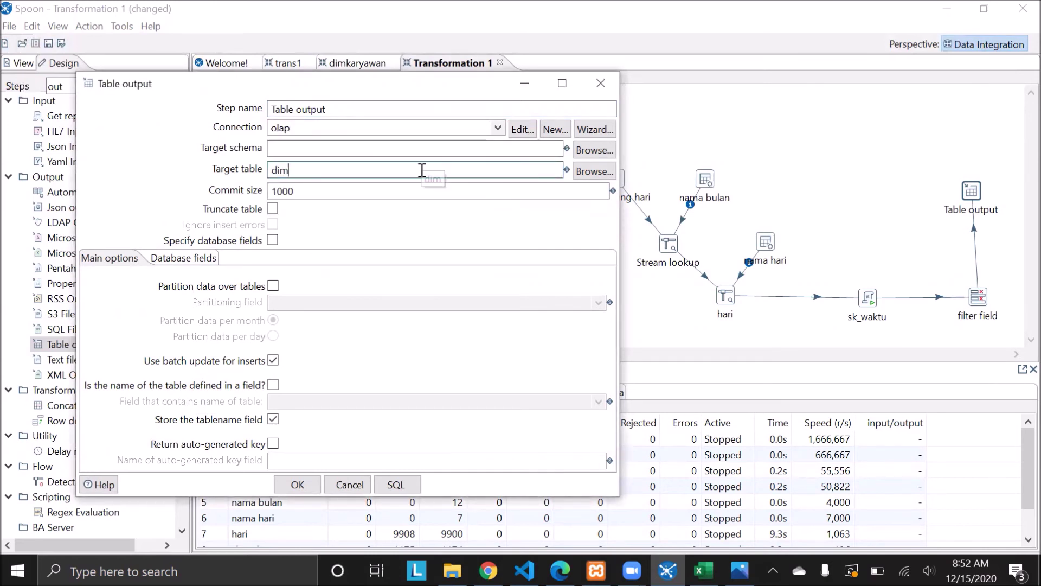
text(_waktu)
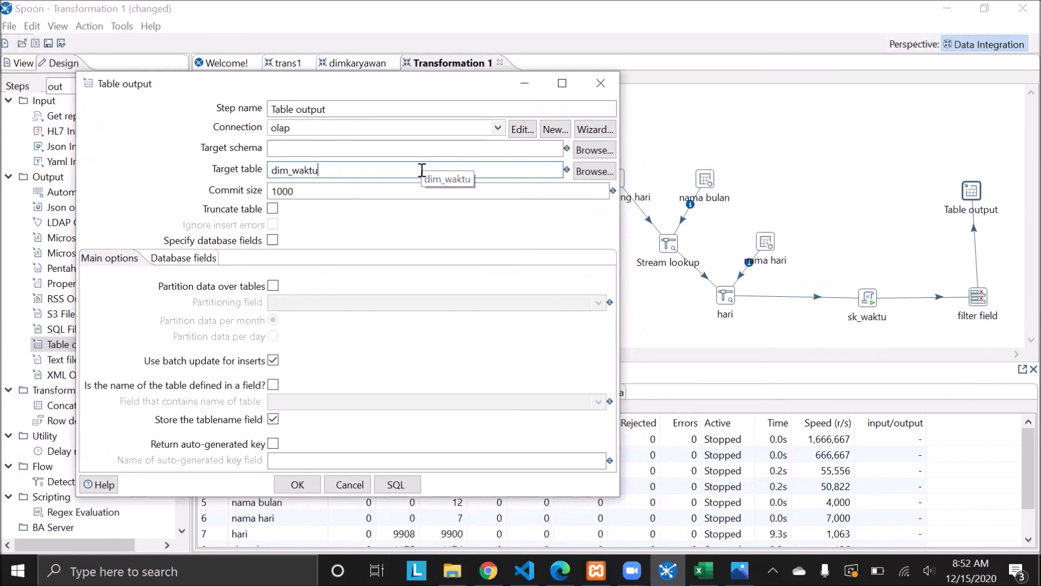
click(273, 209)
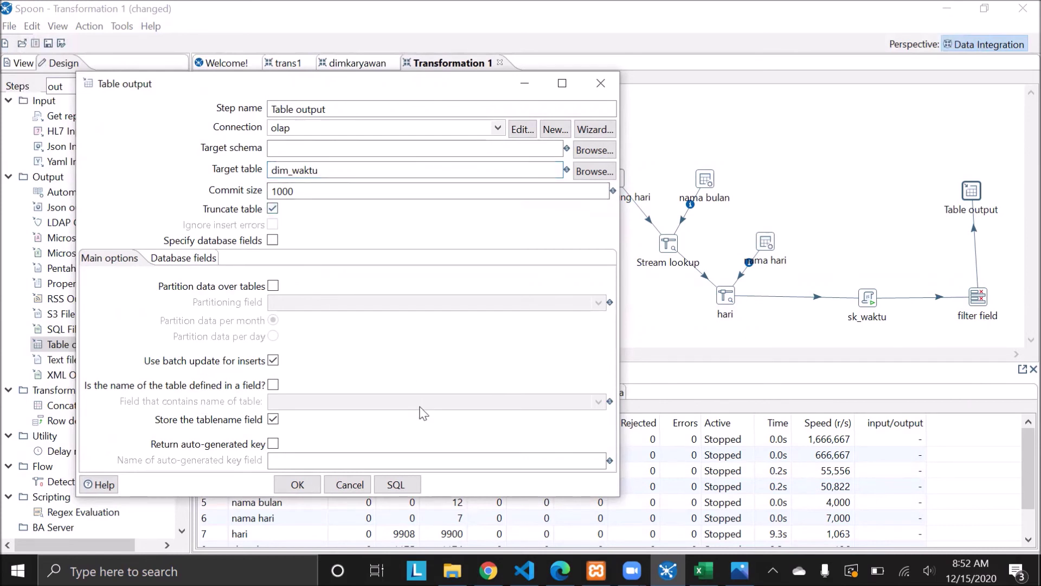
- Generate the table's SQL and change the types to int for sk_waktu, varchar(5) for kuratal and varchar(10) for nama_bulan
click(401, 484)
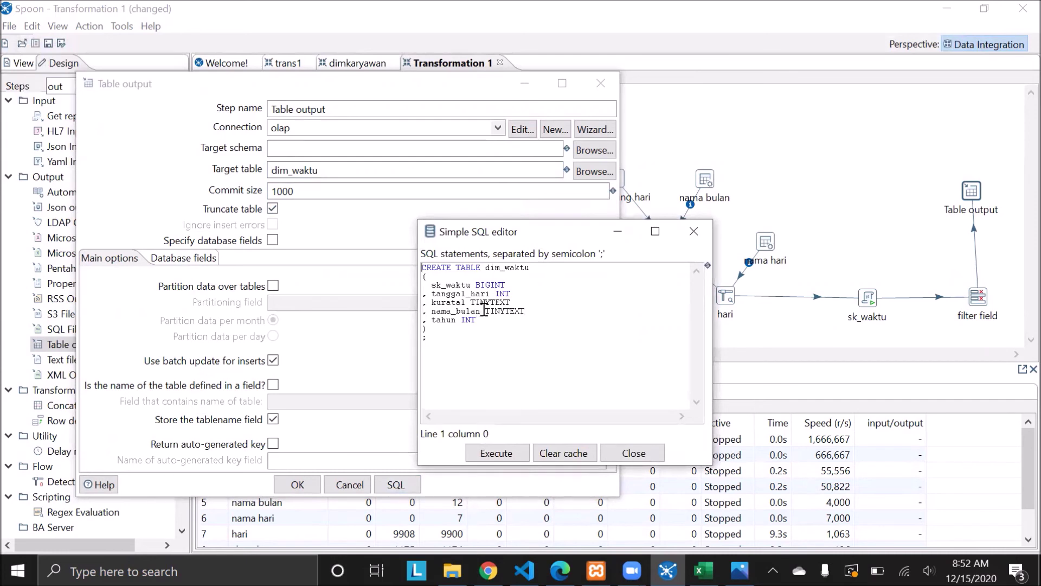
double_click(491, 284)
text(int)
double_click(501, 305)
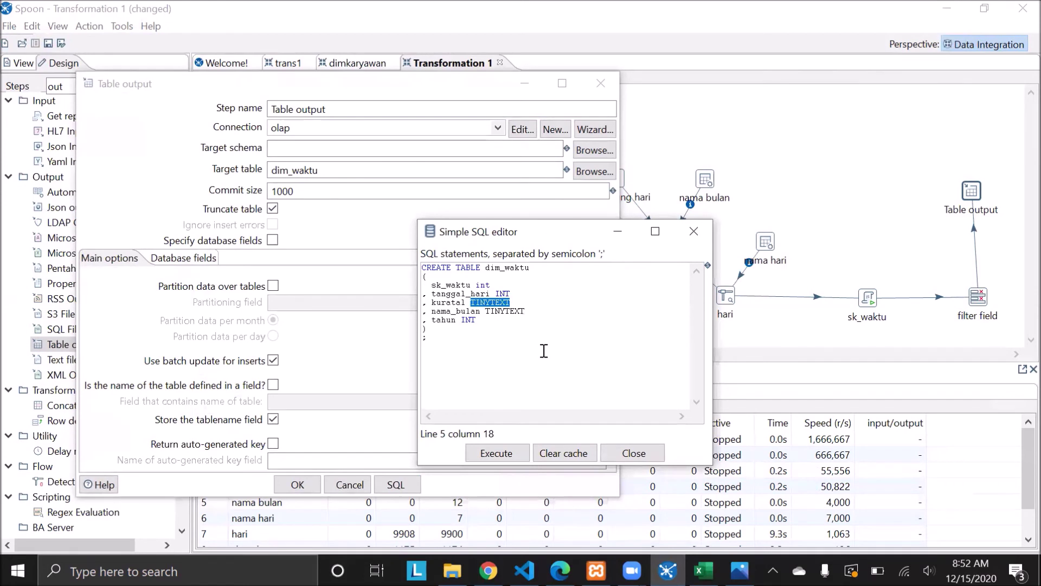
text(v)
double_click(514, 310)
text(varchar(10)
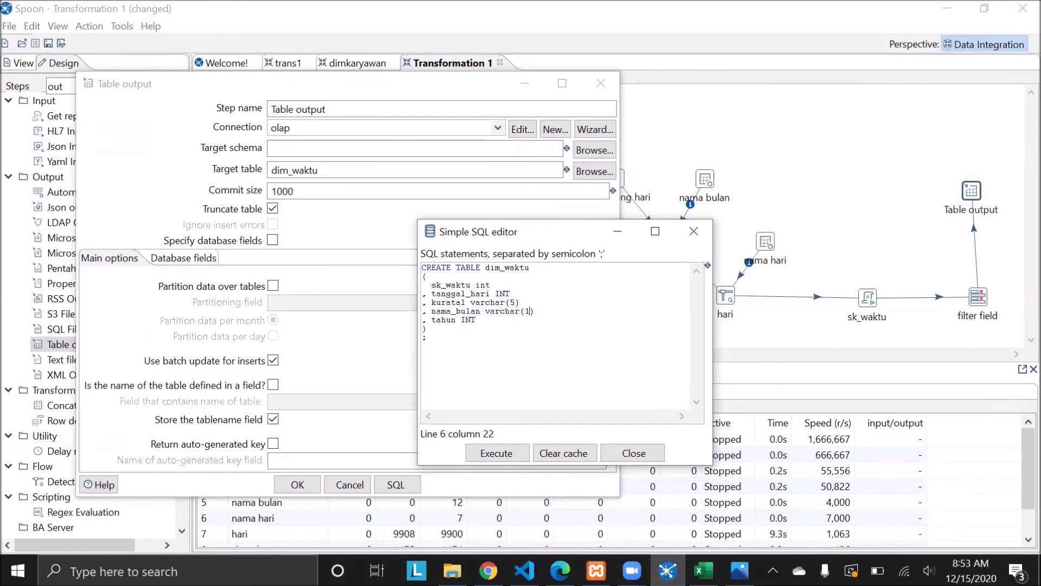
- Rename the SQL columns tanggal_hari, kuratal and nama_bulan to hari, kuartal and bulan, and check them against the star schema image
click(472, 298)
key(BackSpace)
key(BackSpace)
key(BackSpace)
key(BackSpace)
key(BackSpace)
key(BackSpace)
key(BackSpace)
key(BackSpace)
click(450, 304)
key(BackSpace)
key(BackSpace)
text(ar)
click(453, 312)
key(BackSpace)
key(BackSpace)
key(BackSpace)
key(BackSpace)
key(BackSpace)
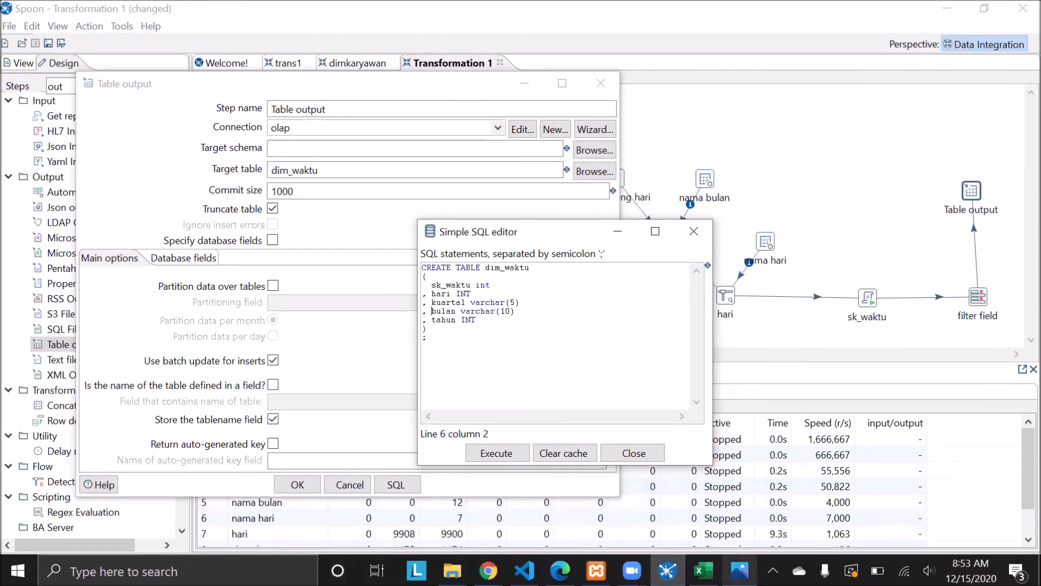
click(740, 570)
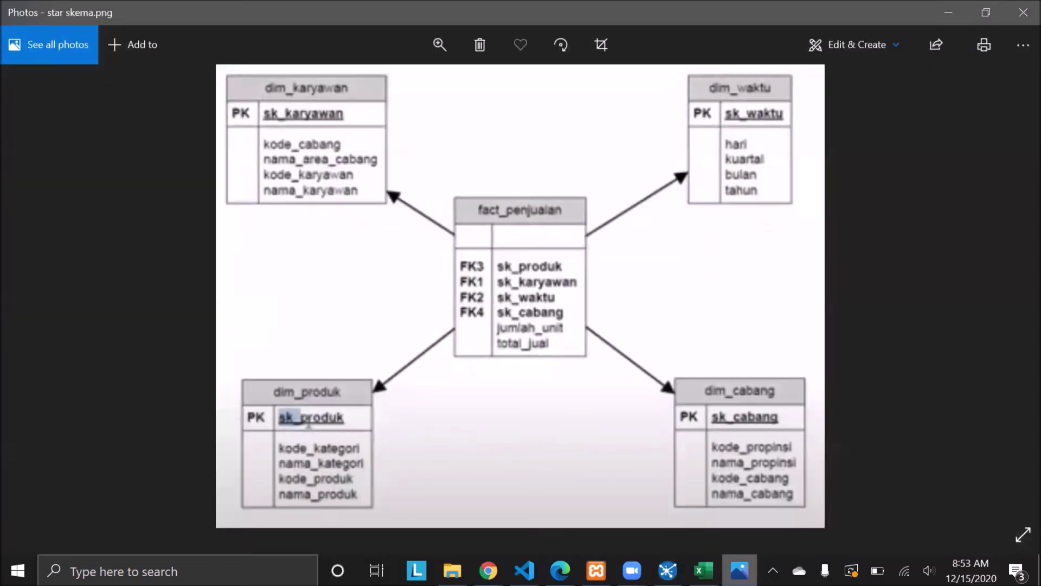
click(668, 571)
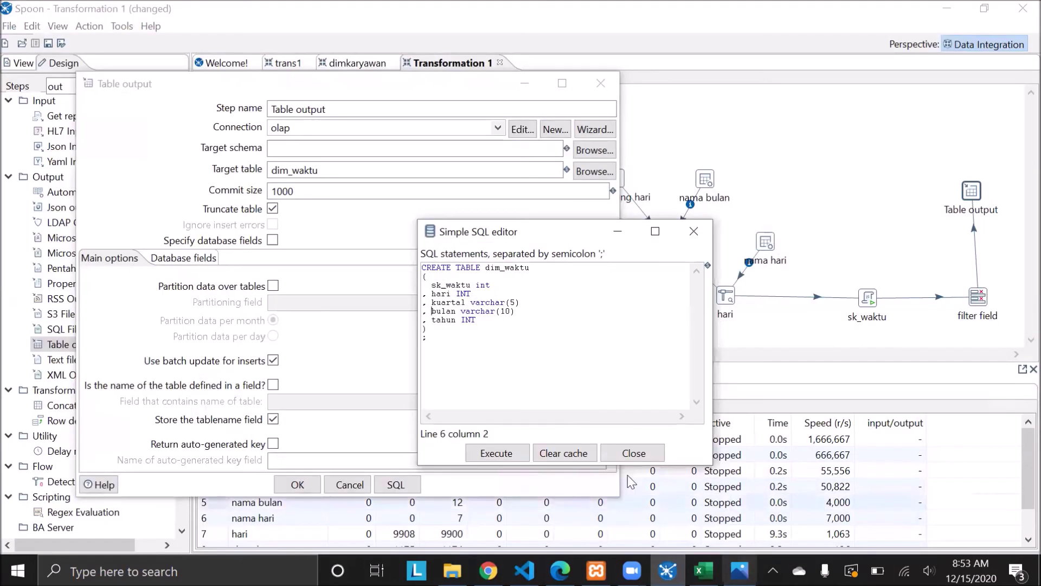
- Execute the CREATE TABLE dim_waktu statement and confirm the Table output settings
click(509, 457)
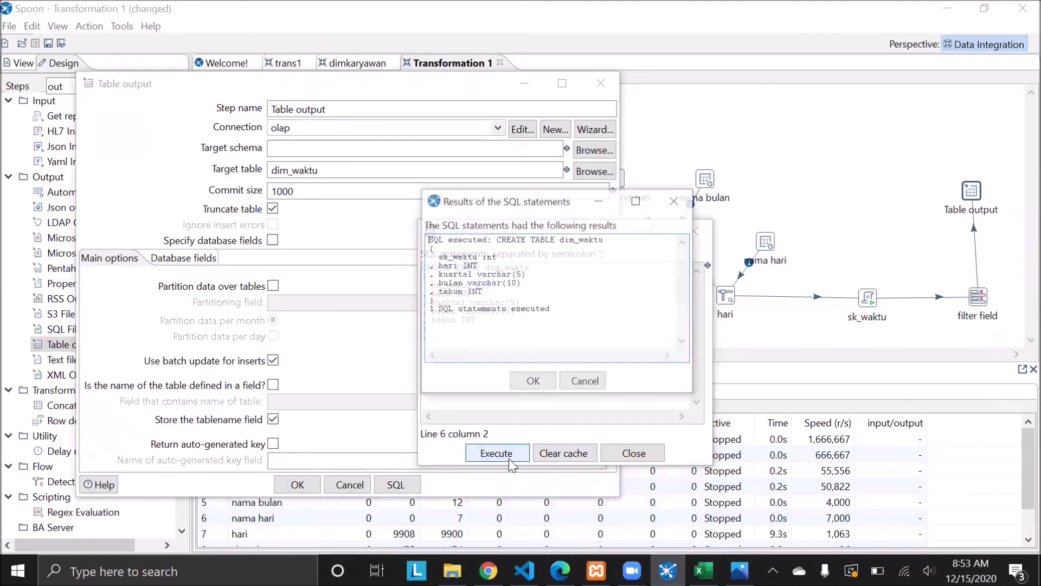
click(534, 388)
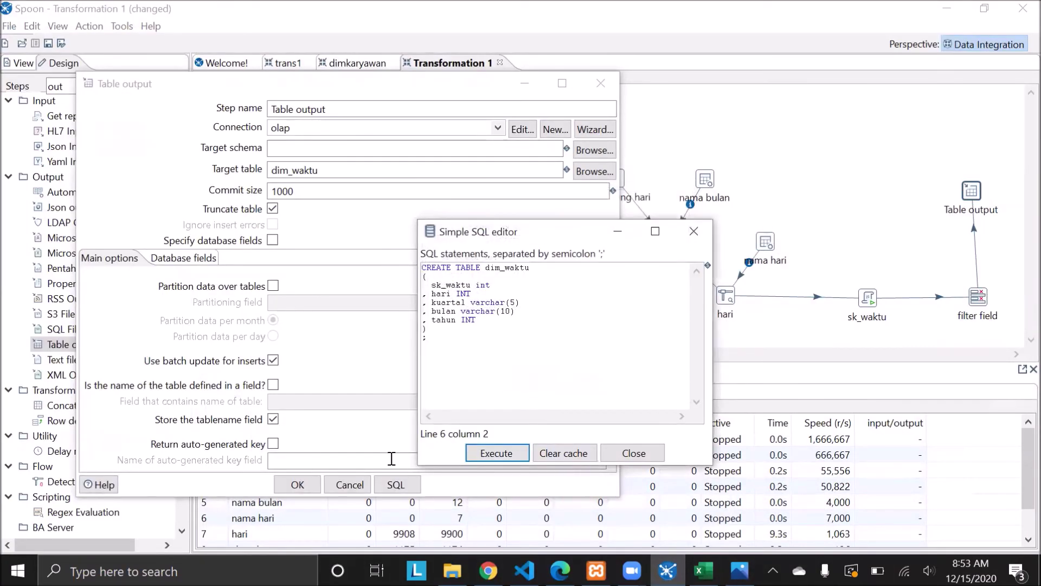
click(634, 453)
click(297, 484)
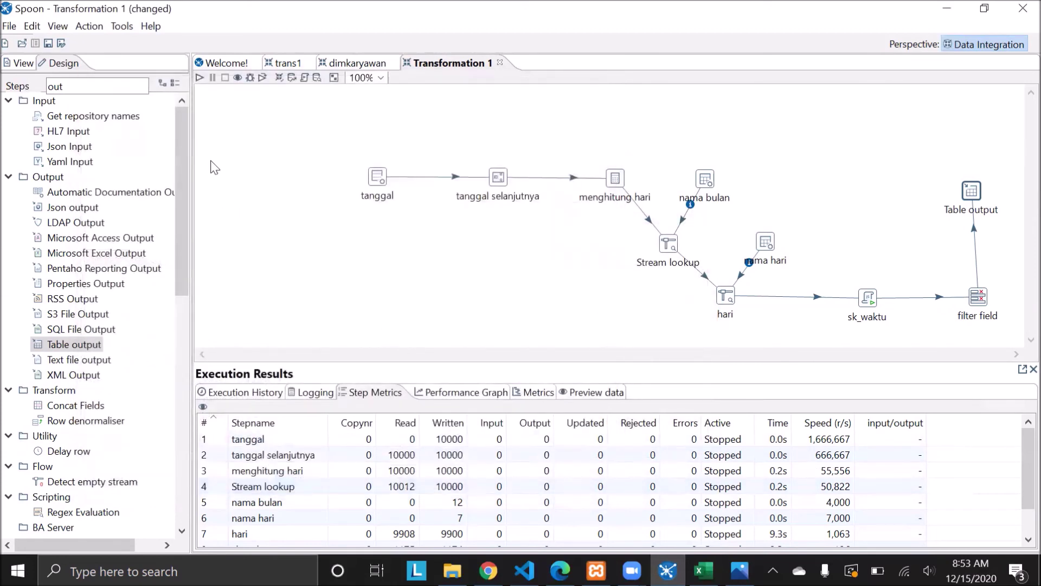
- Run the transformation with local execution, saving it as dim_waktu in the contoh-data folder
click(200, 78)
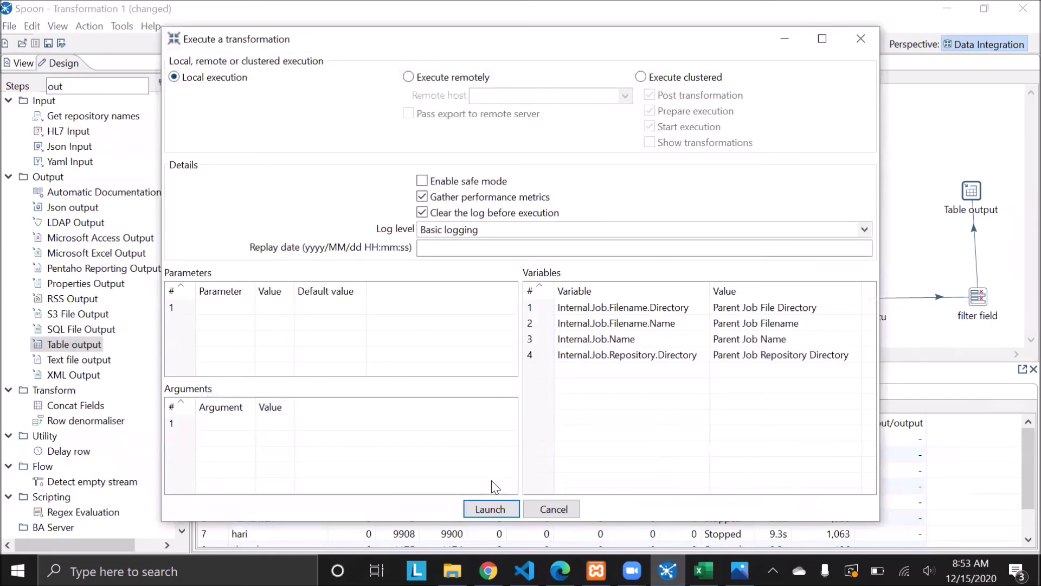
click(490, 507)
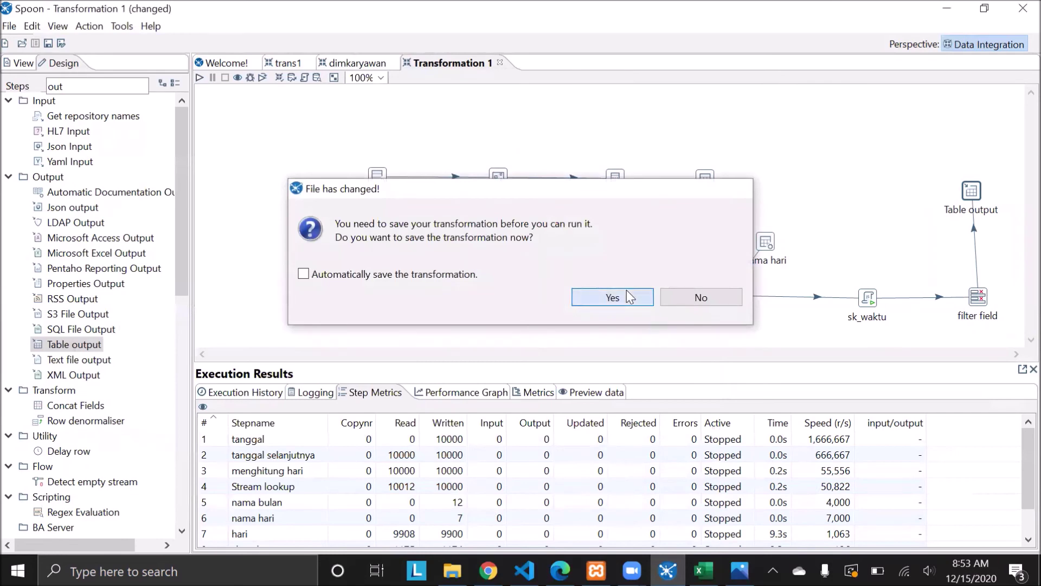
click(627, 296)
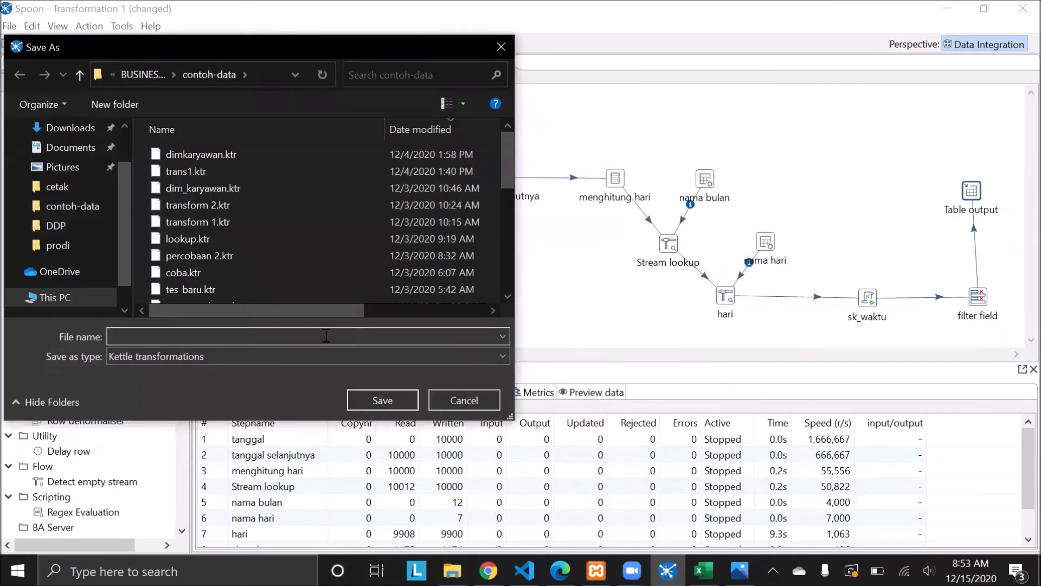
text(dim_waktu)
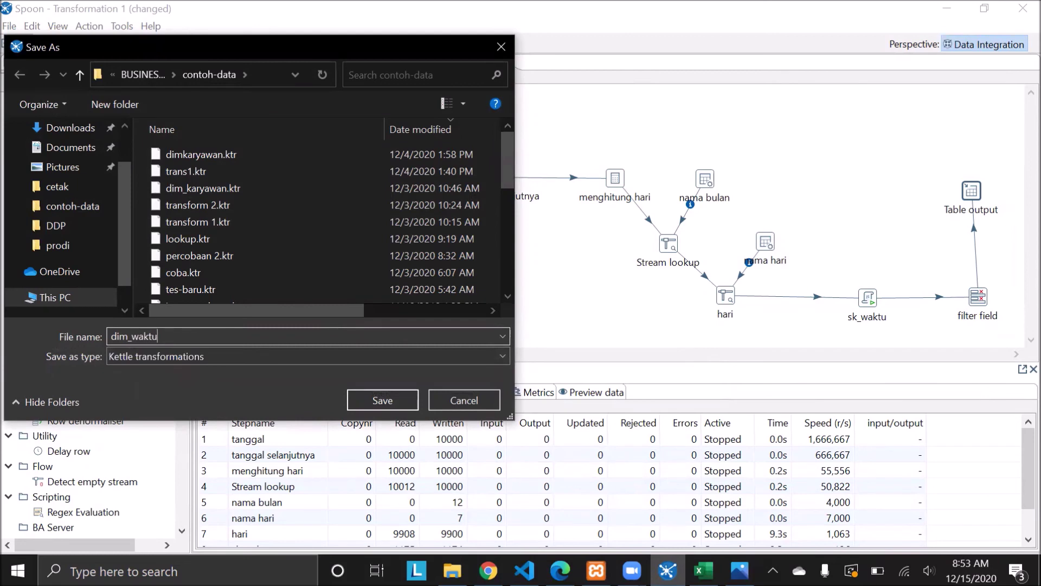
key(Return)
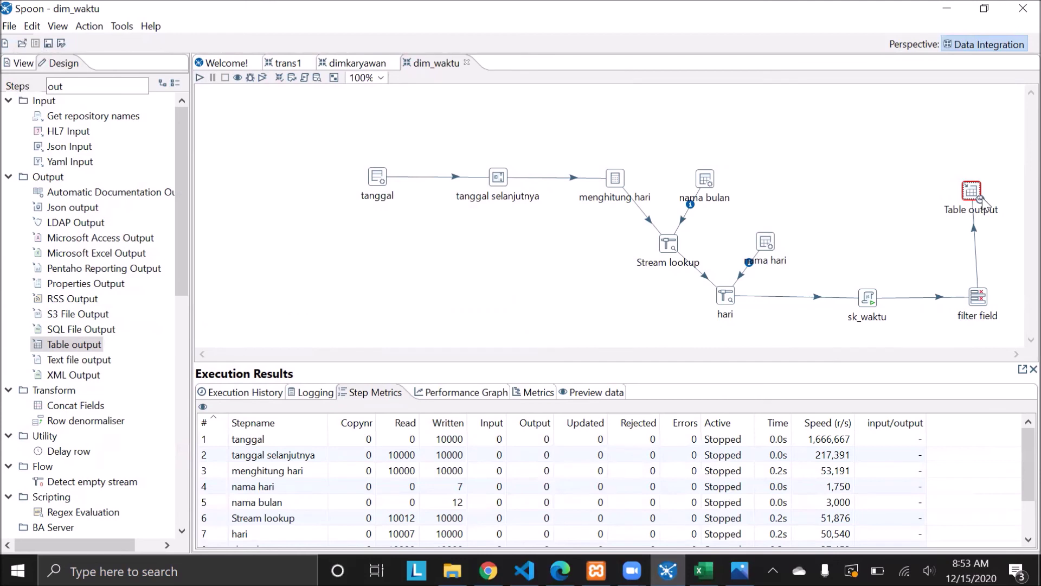
- Open the settings of the filter field step
mouse_move(979, 205)
double_click(979, 298)
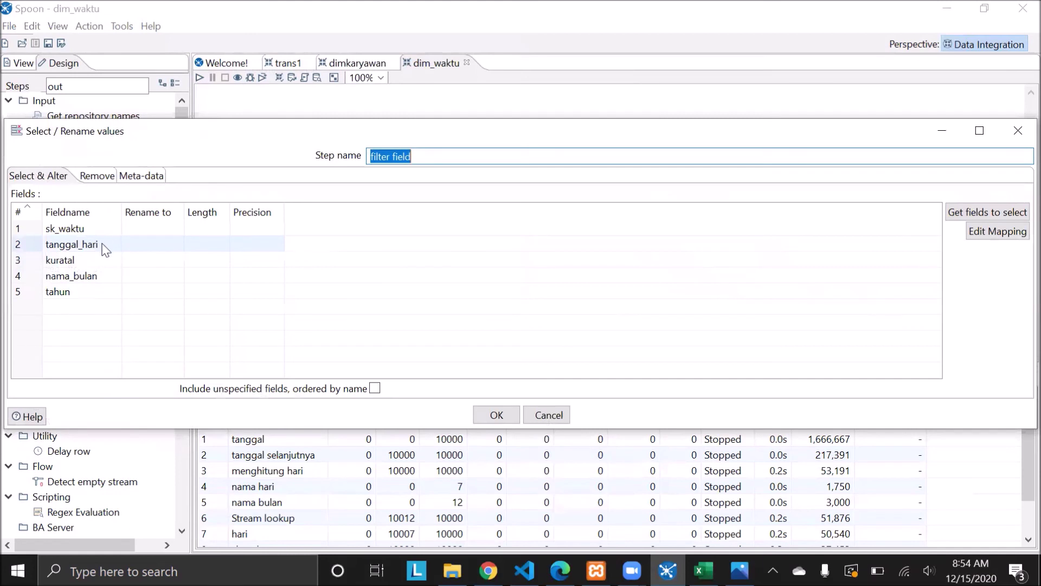
click(104, 247)
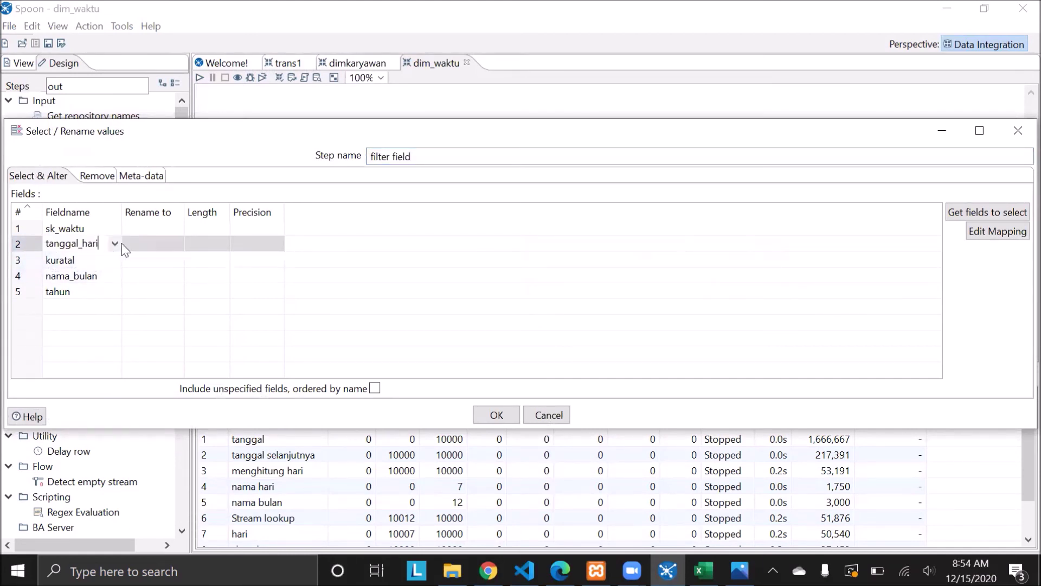
click(83, 243)
key(BackSpace)
key(BackSpace)
key(BackSpace)
key(BackSpace)
key(BackSpace)
key(BackSpace)
key(BackSpace)
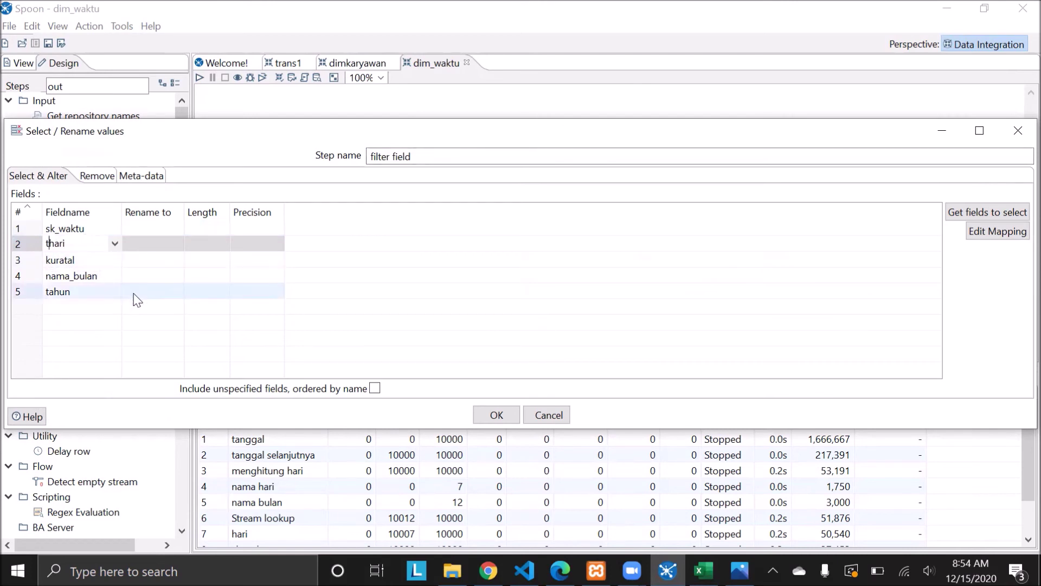
key(BackSpace)
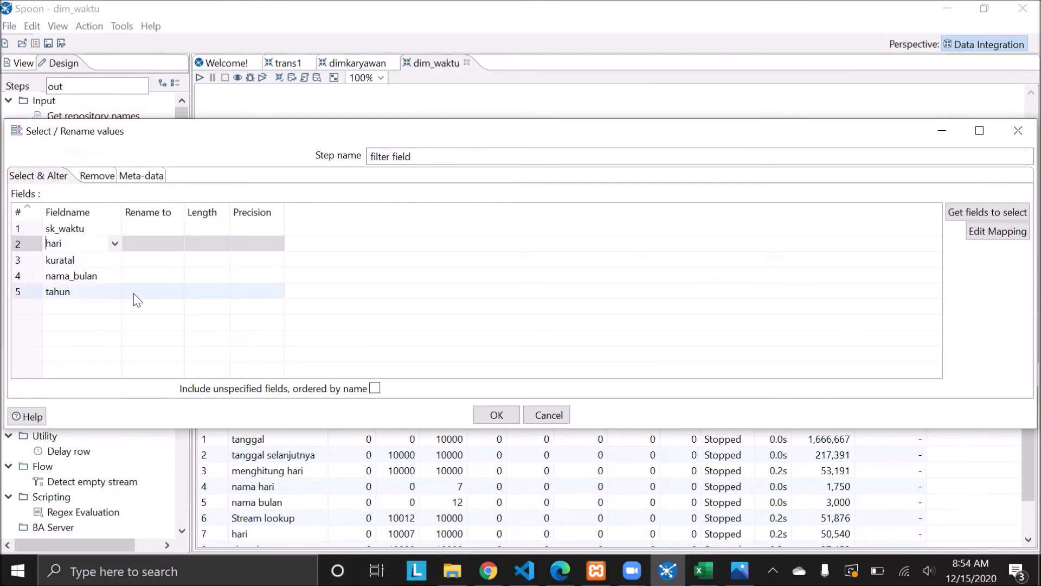
click(76, 278)
click(76, 278)
key(shift+Left)
key(shift+Left)
key(shift+Left)
key(shift+Left)
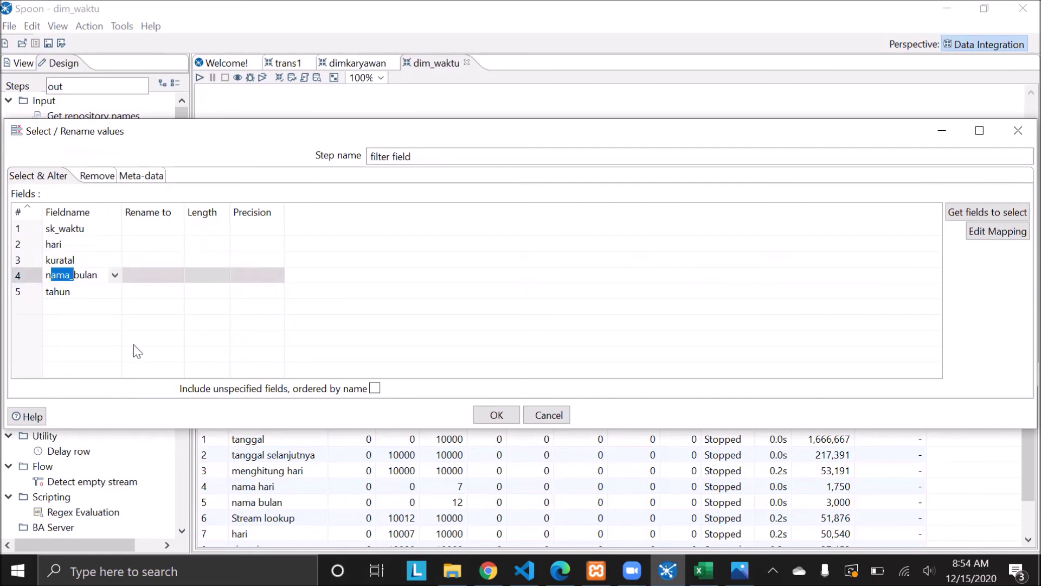
click(123, 248)
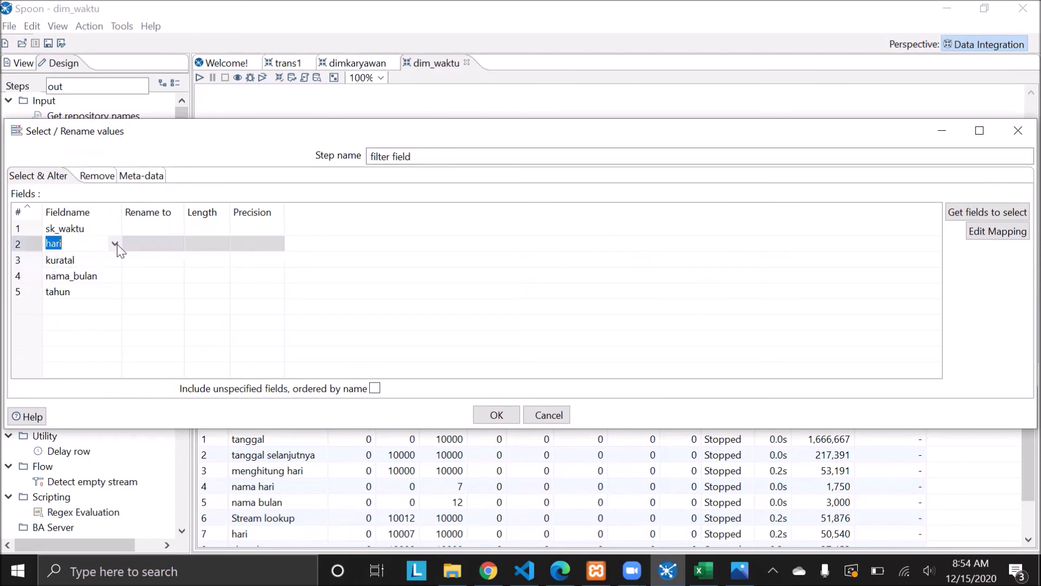
click(115, 243)
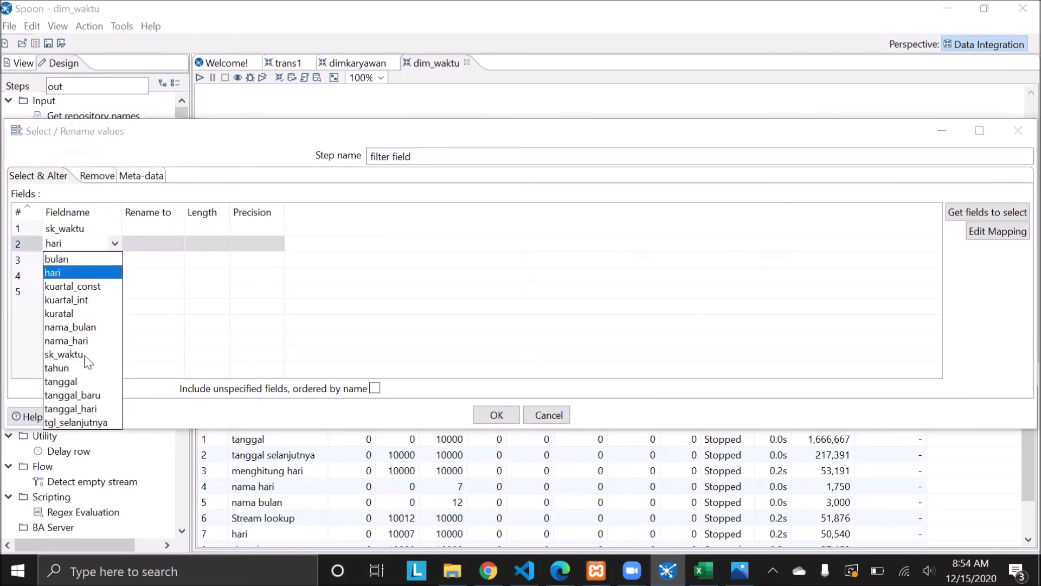
click(81, 408)
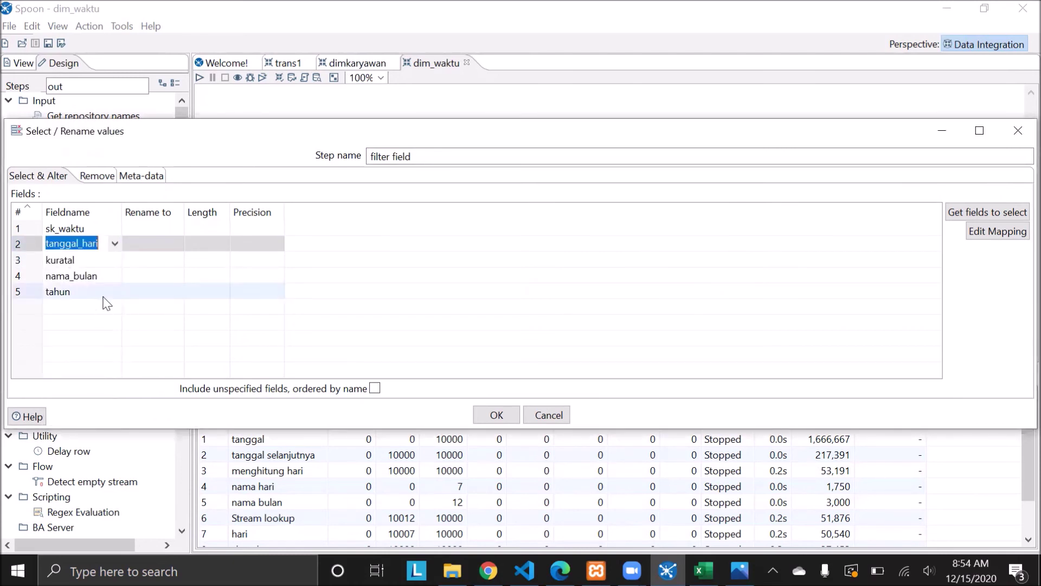
- Rename tanggal_hari to hari and nama_bulan to bulan in the filter field step's output, and confirm the settings
click(155, 241)
text(hari)
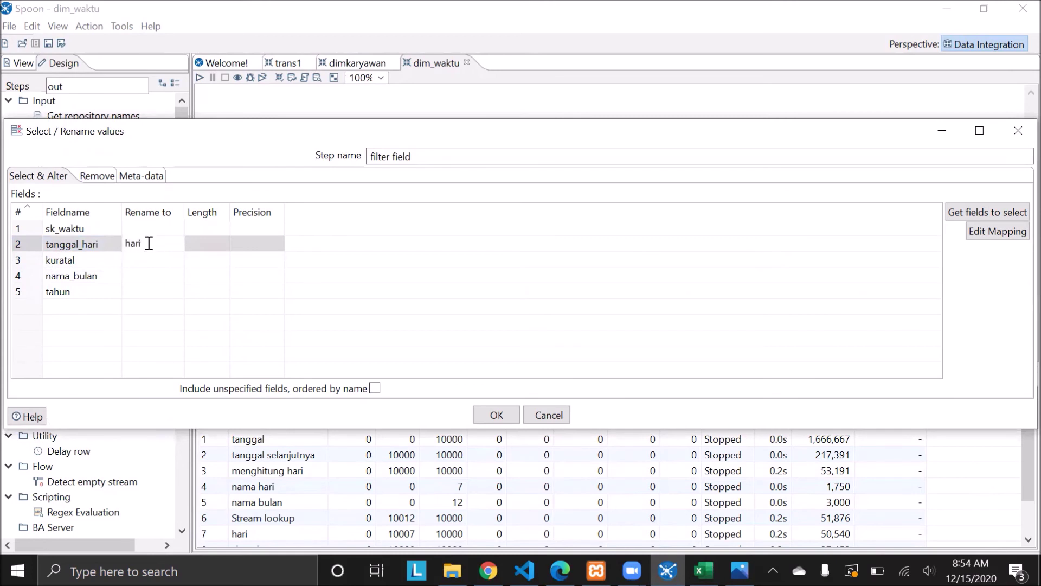
click(146, 277)
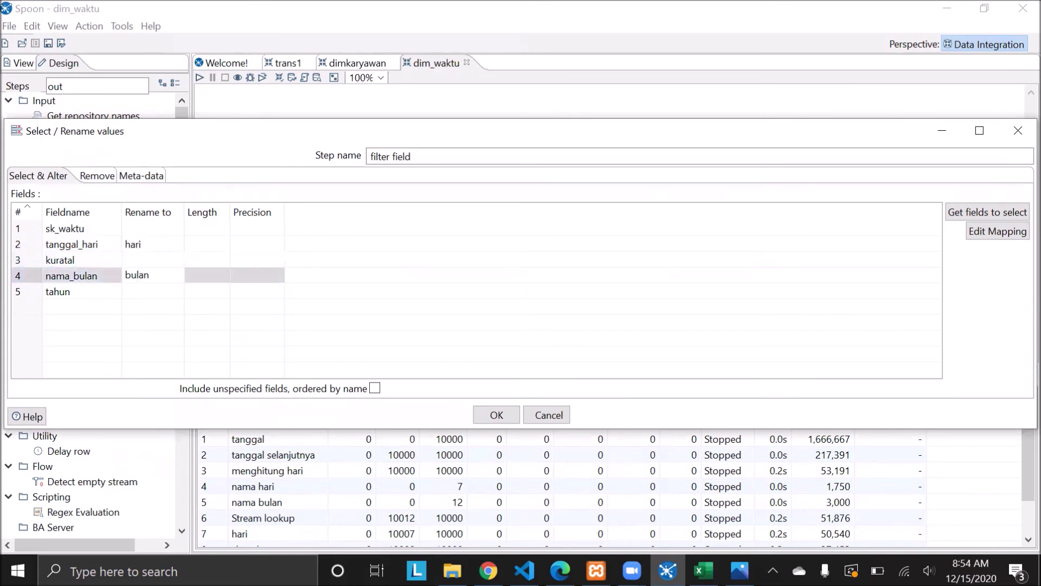
click(497, 414)
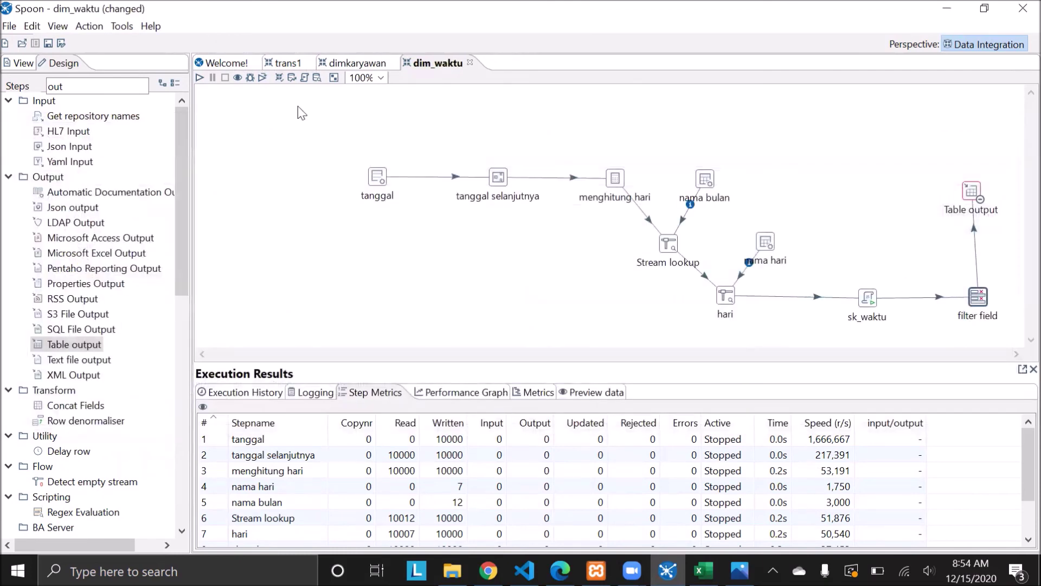
- Save the changed transformation and run it again with local execution
click(199, 77)
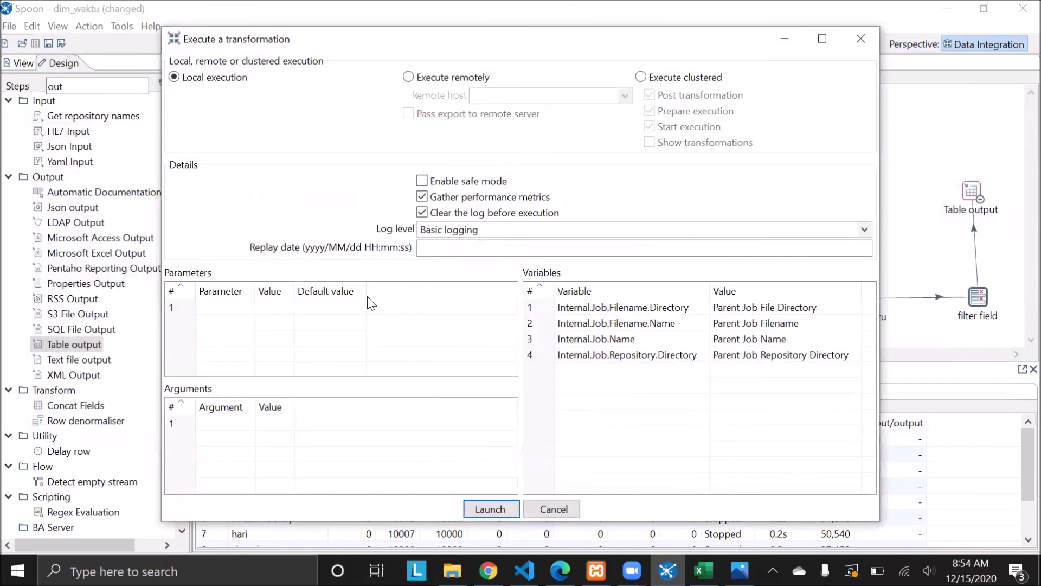
click(481, 509)
click(623, 301)
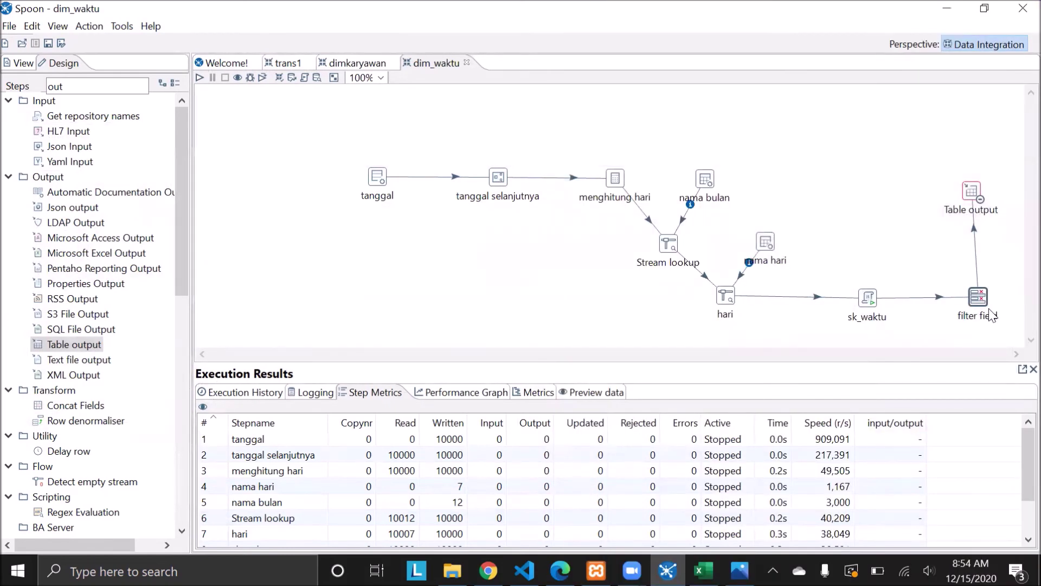
- In the filter field step, set the output names sk_waktu for sk_waktu, kuartal for kuratal and tahun for tahun
double_click(987, 300)
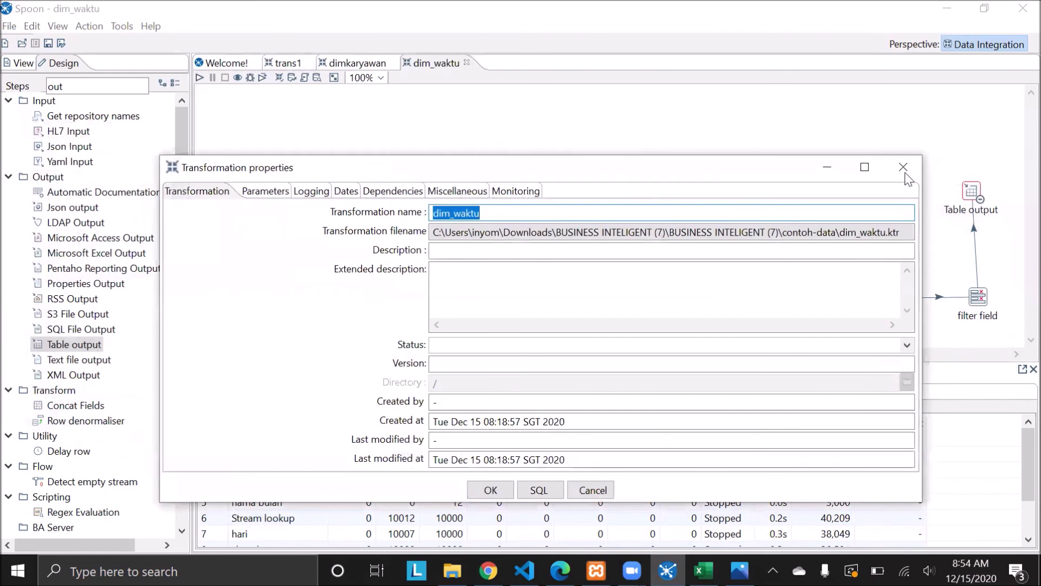
click(904, 165)
double_click(979, 296)
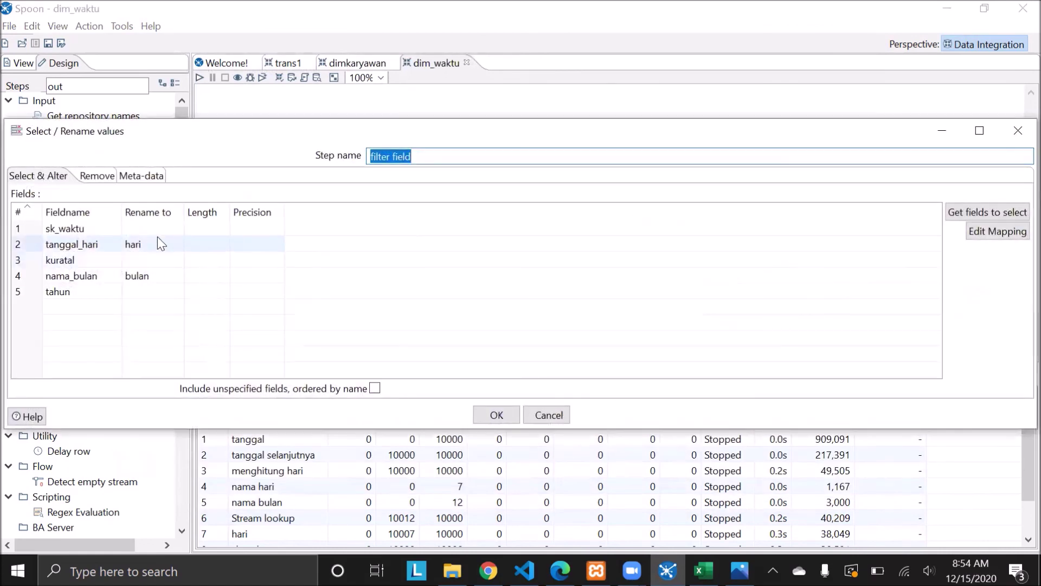
click(151, 227)
text(sk)
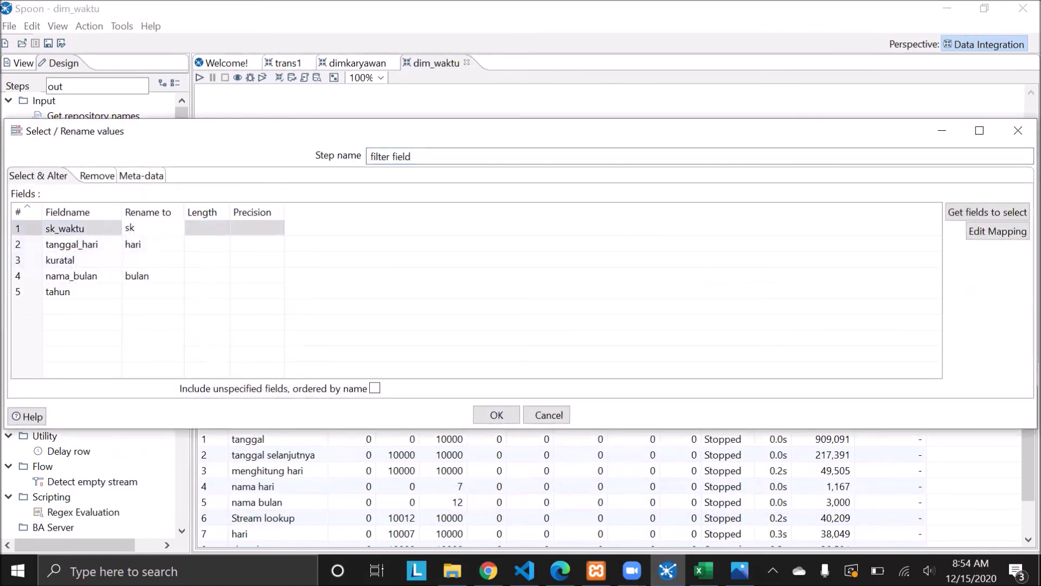
text(_waktu)
click(143, 253)
text(kuartal)
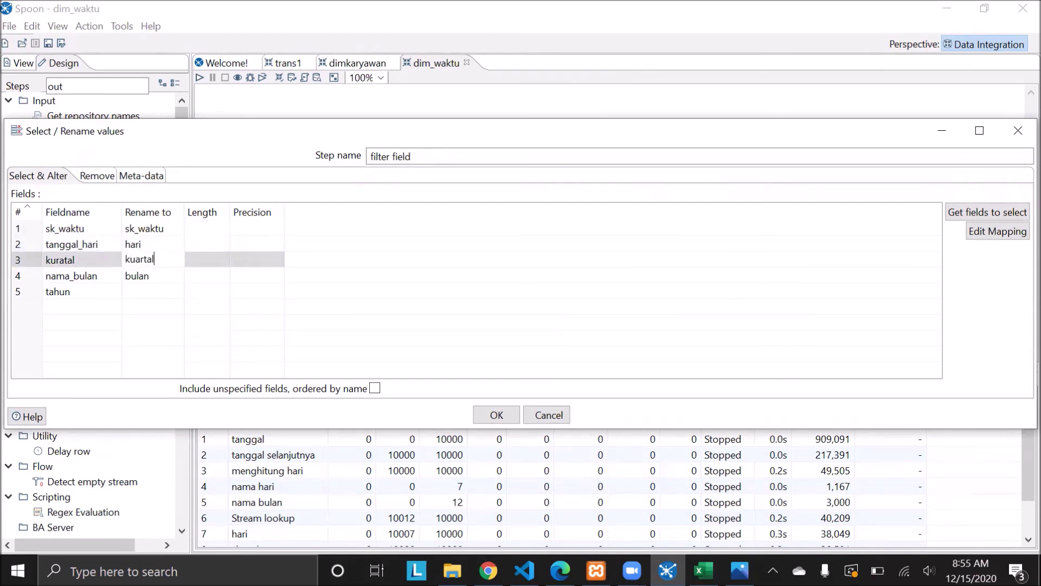
click(136, 294)
text(tahun)
click(499, 414)
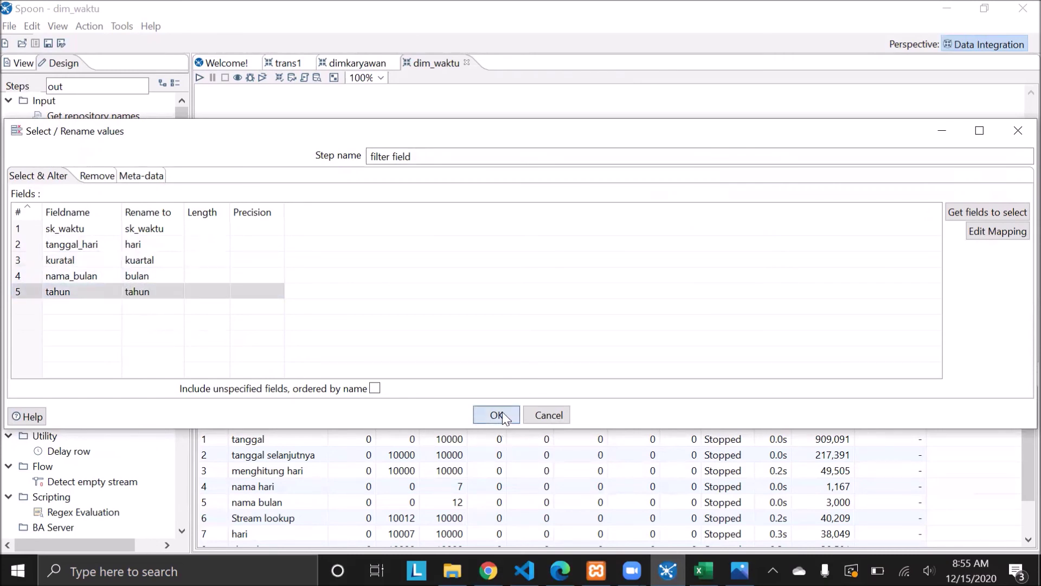
- Save and rerun the dim_waktu transformation locally with the completed field renames
click(200, 77)
click(491, 509)
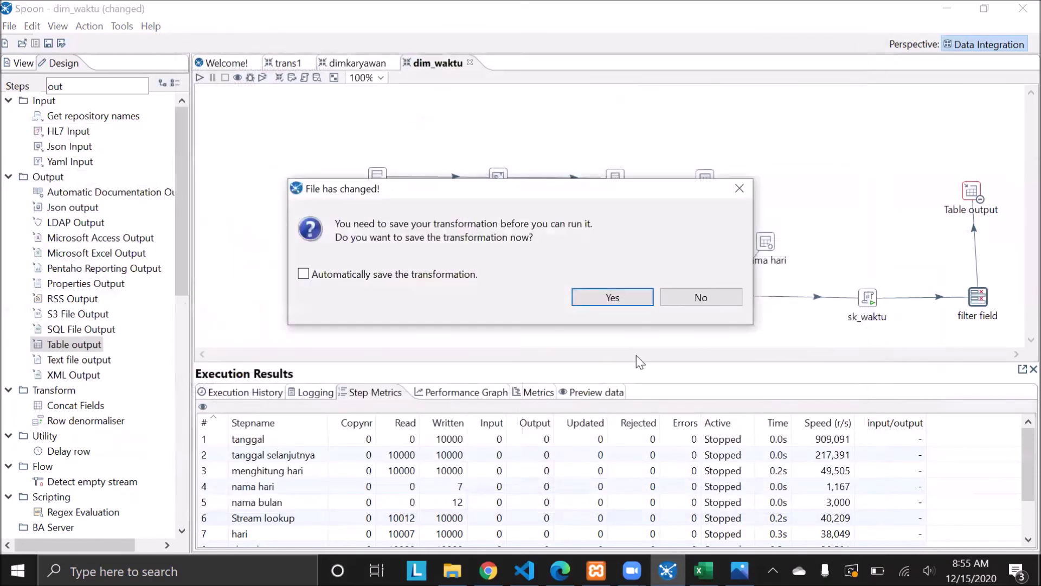
click(608, 299)
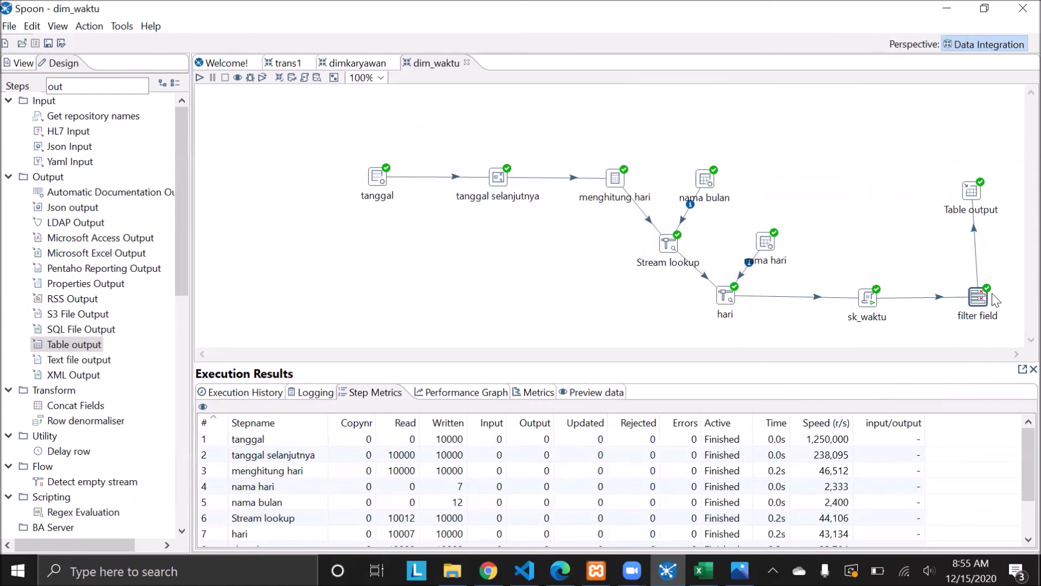
- Review the field renames in the filter field step and the Table output step's settings without changing them
double_click(977, 299)
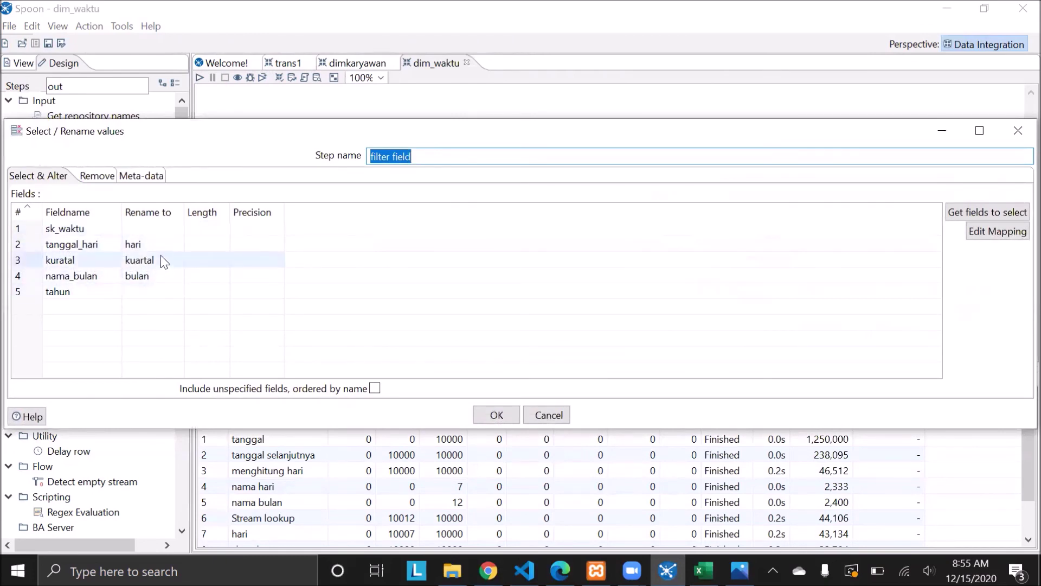
click(1018, 131)
double_click(973, 195)
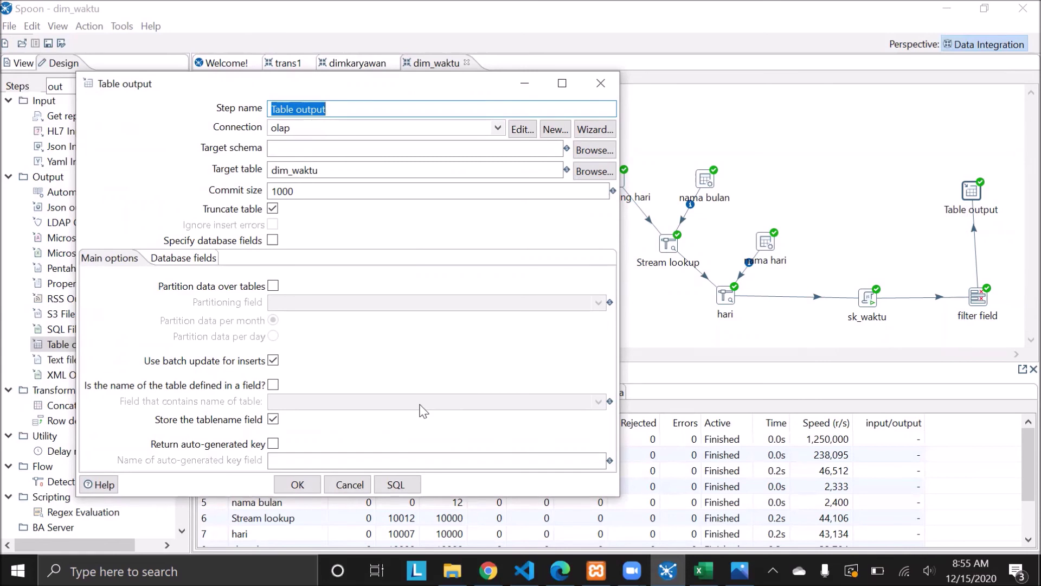
click(601, 83)
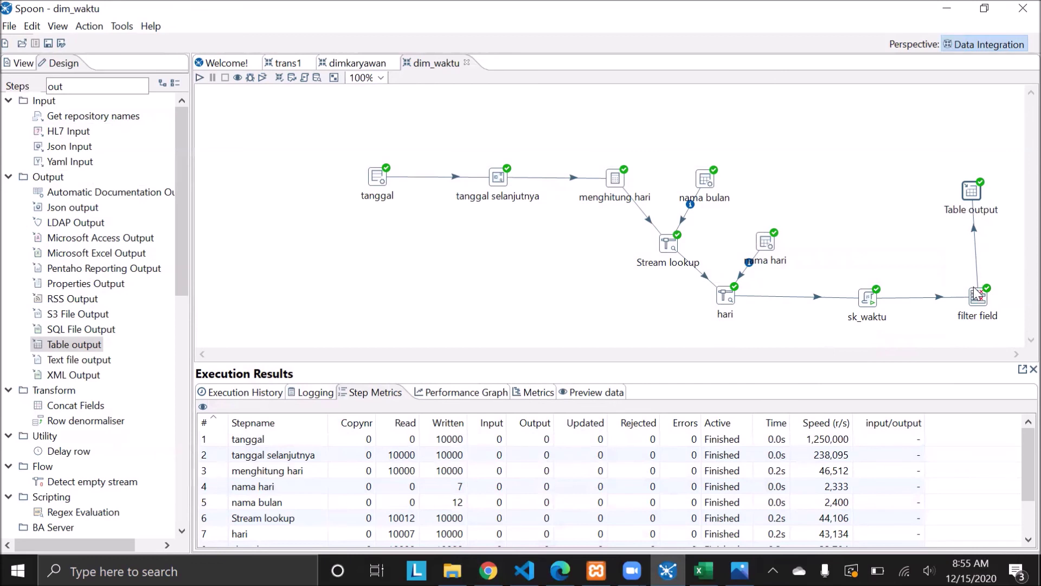
- Examine the SQL generated by the Table output step, and recheck the output names in the filter field step
mouse_move(978, 297)
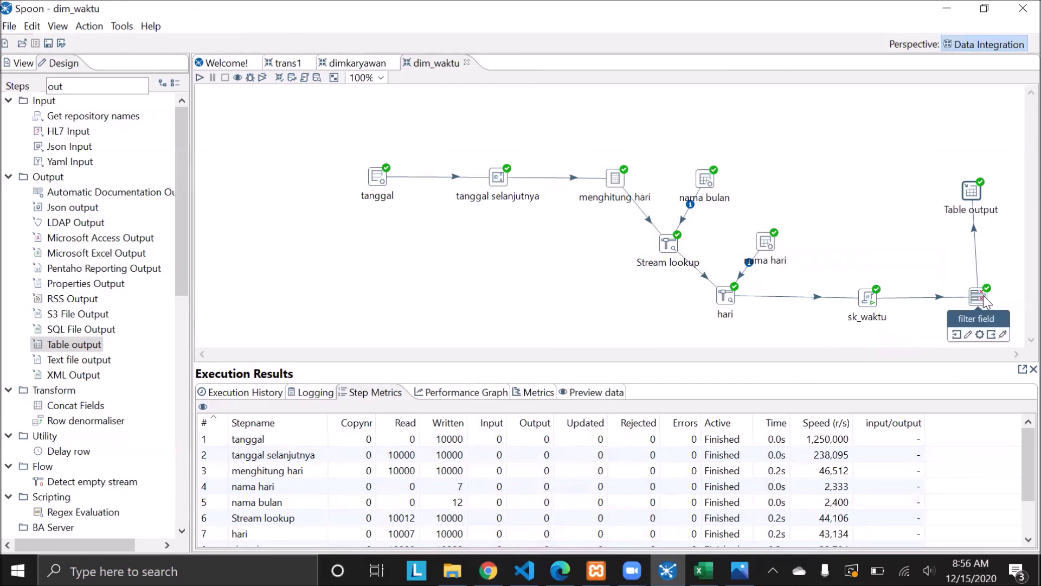
double_click(971, 195)
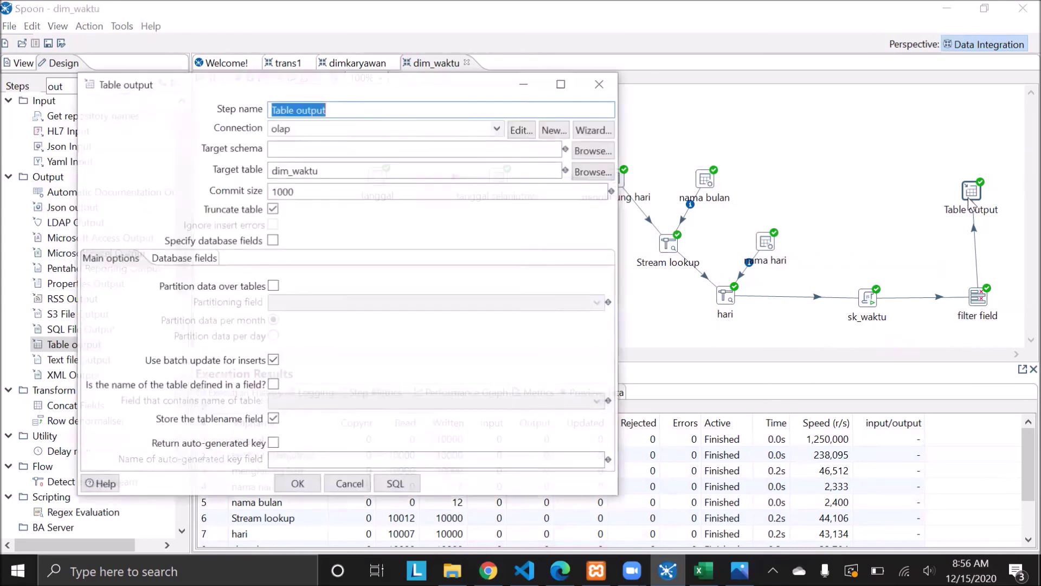
click(396, 483)
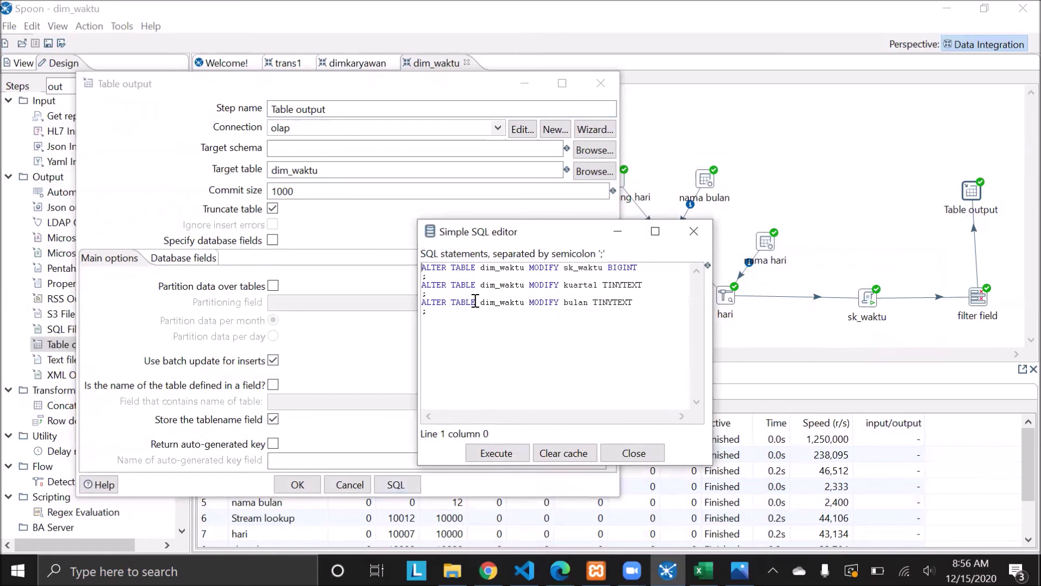
click(694, 232)
click(600, 83)
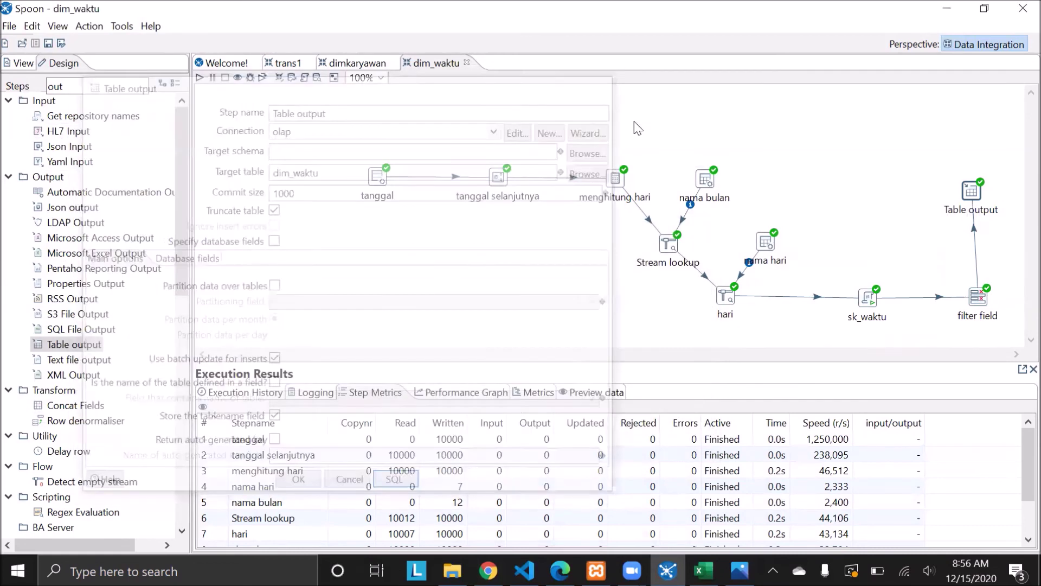
double_click(976, 303)
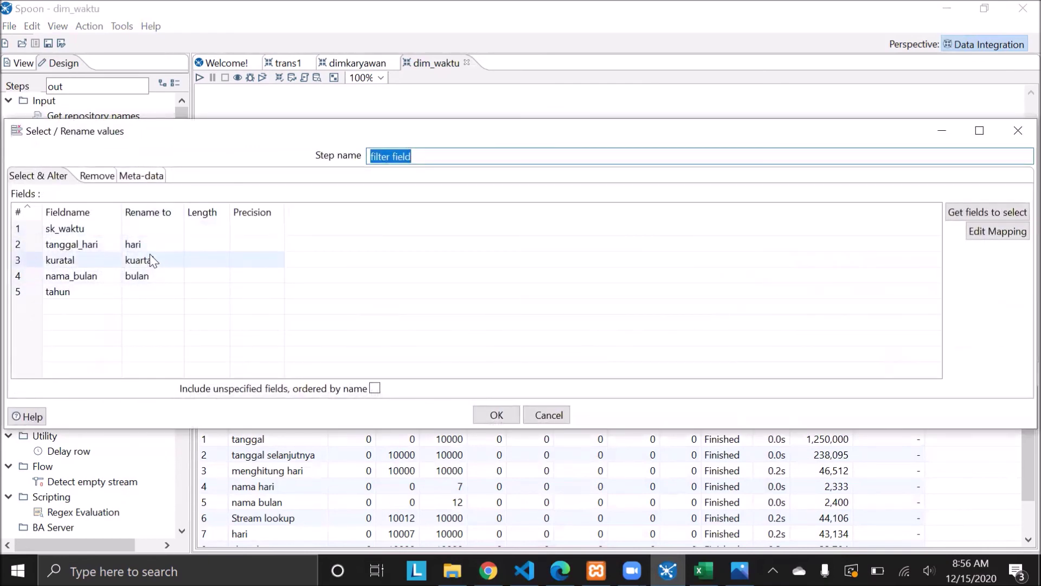
click(494, 410)
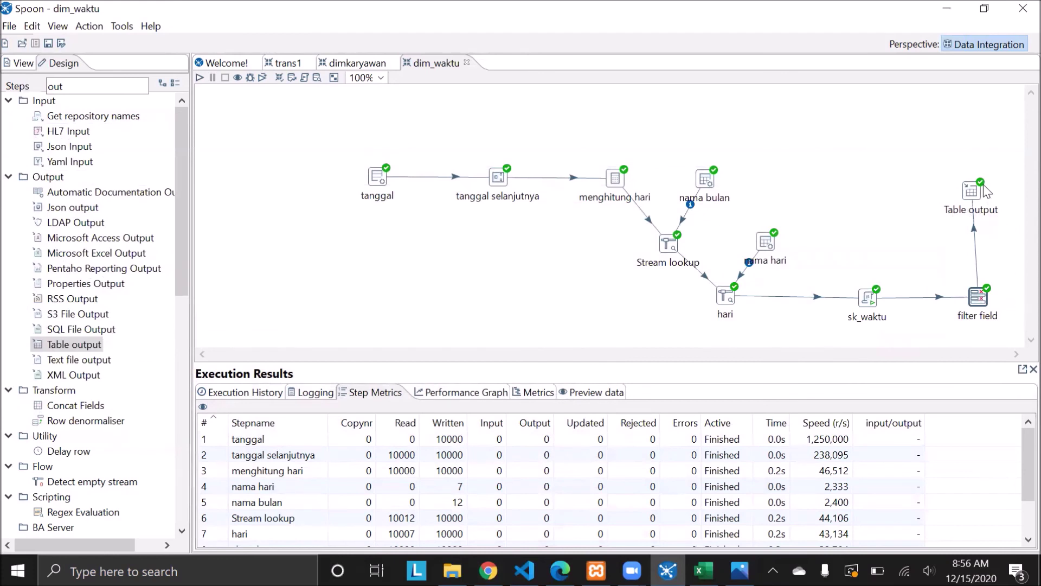
mouse_move(970, 190)
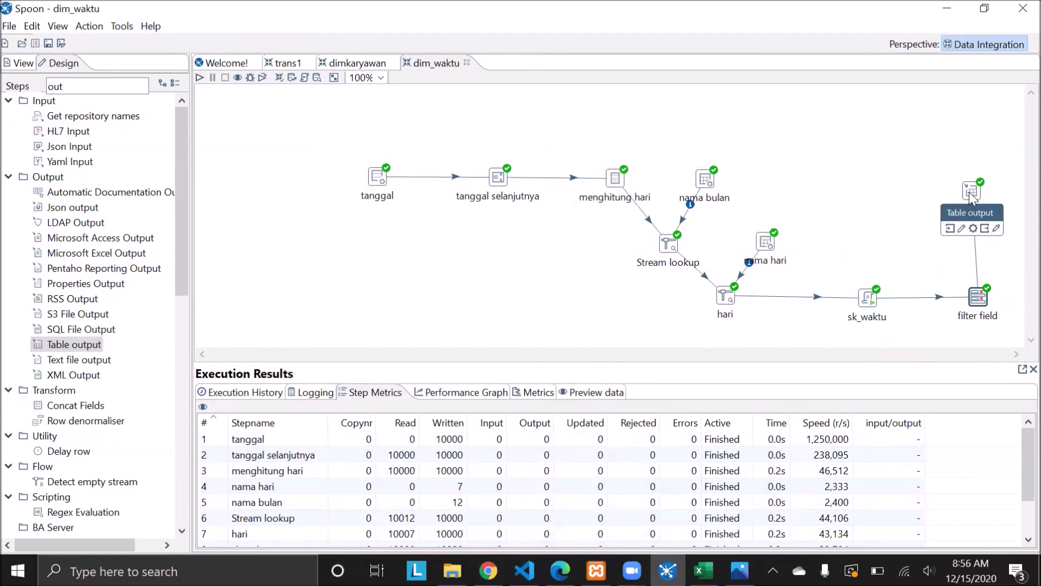
- Review the output field names in the filter field step without changing them, and switch to Chrome
mouse_move(975, 298)
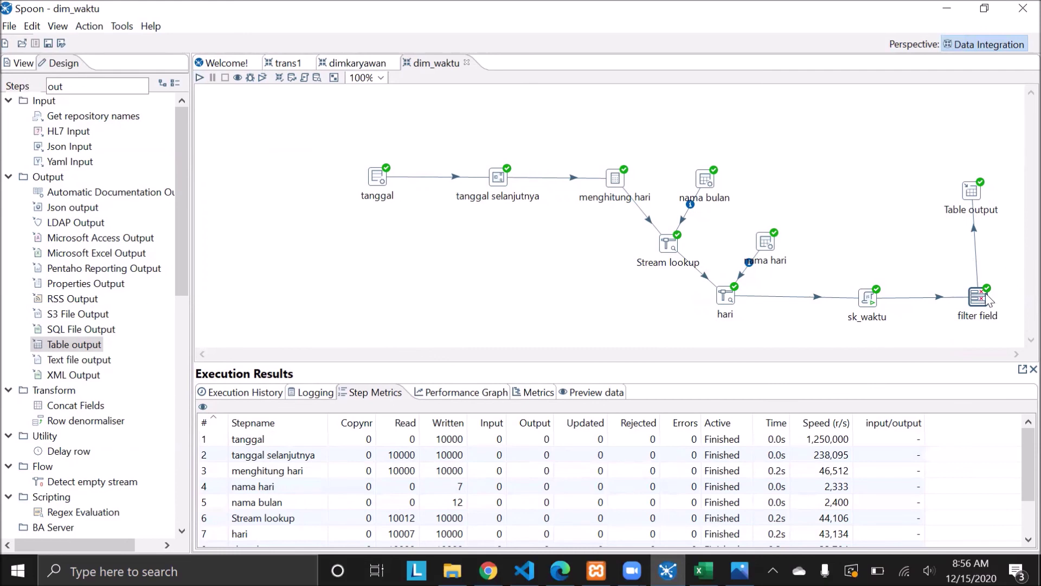
click(968, 334)
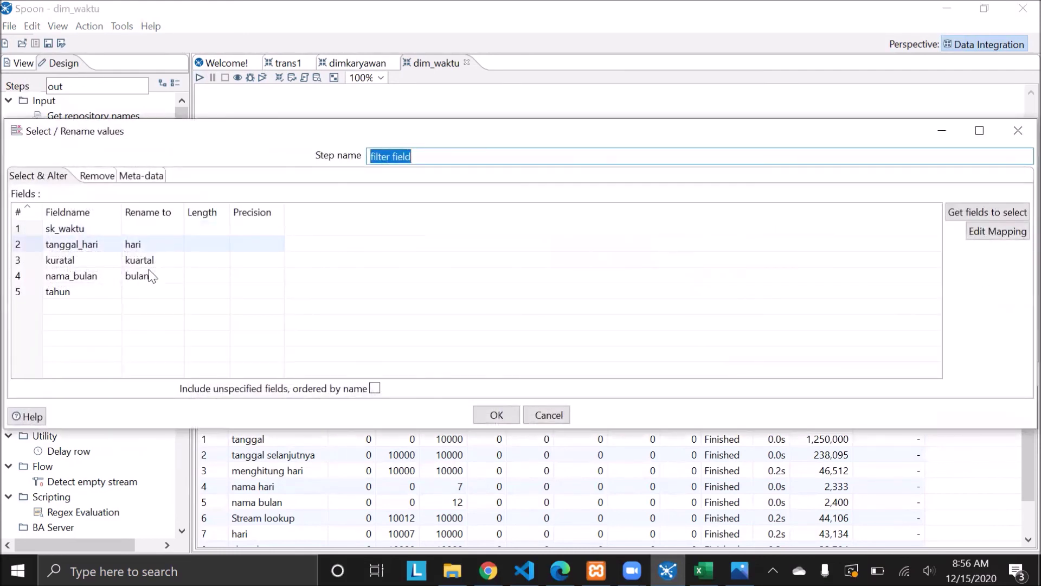
click(1017, 132)
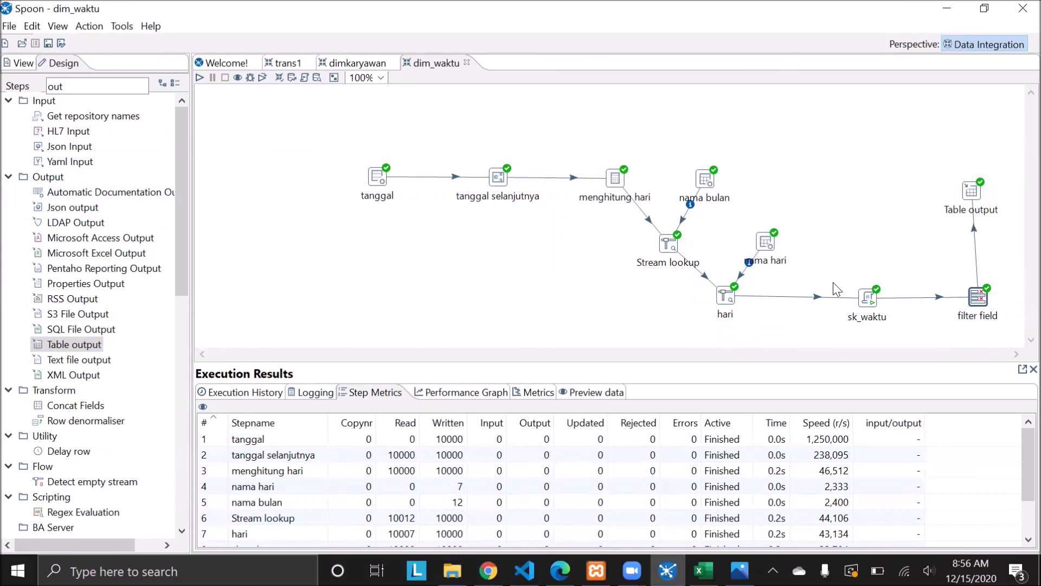
click(489, 570)
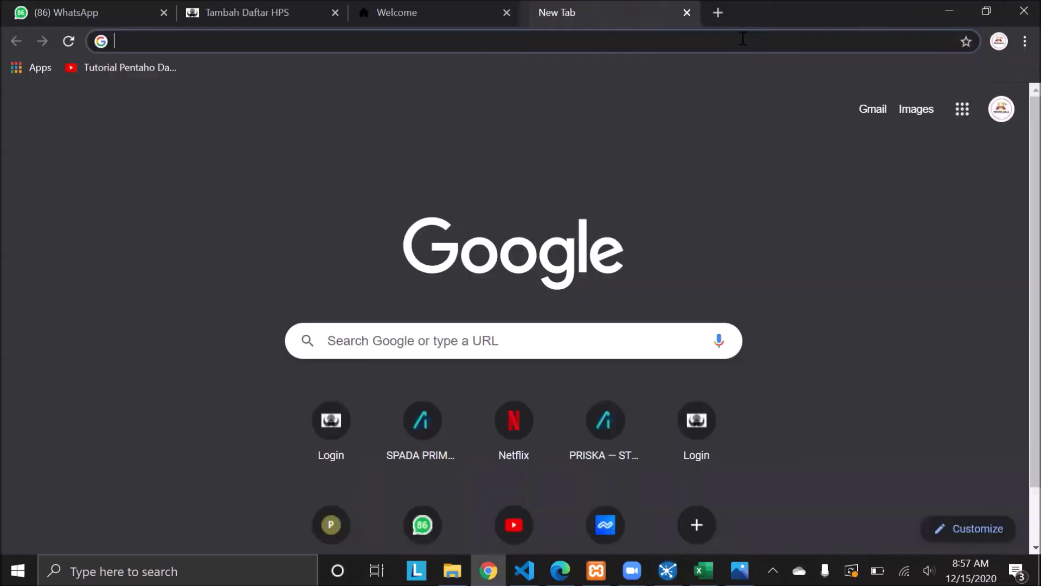
click(640, 43)
text(php)
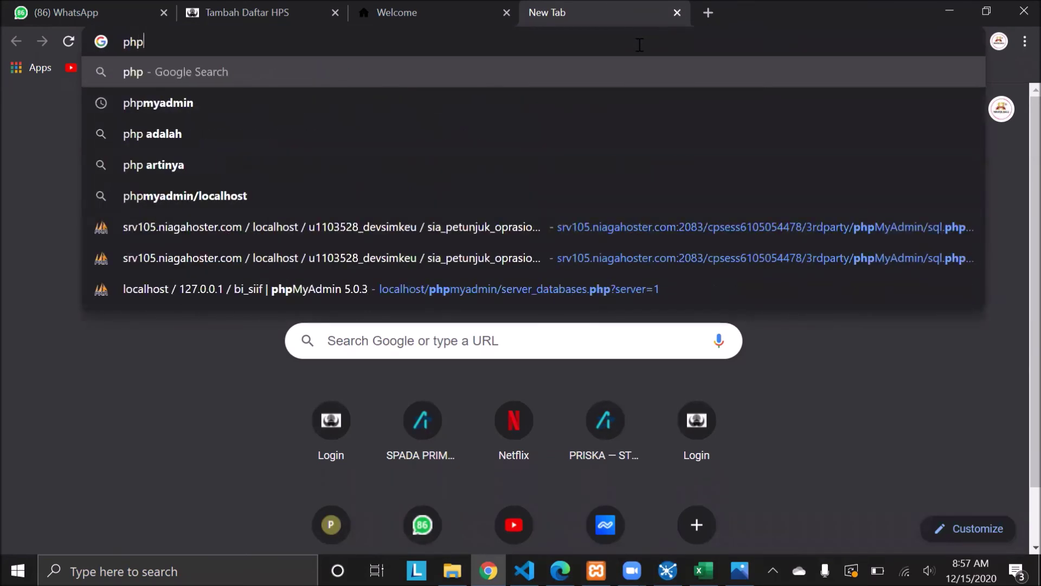
key(Down)
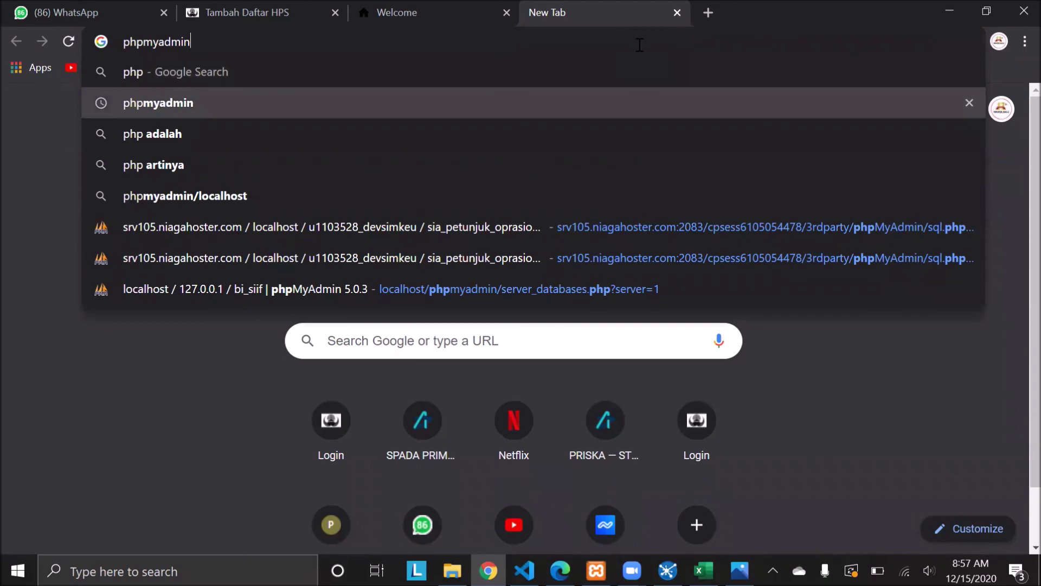
key(Return)
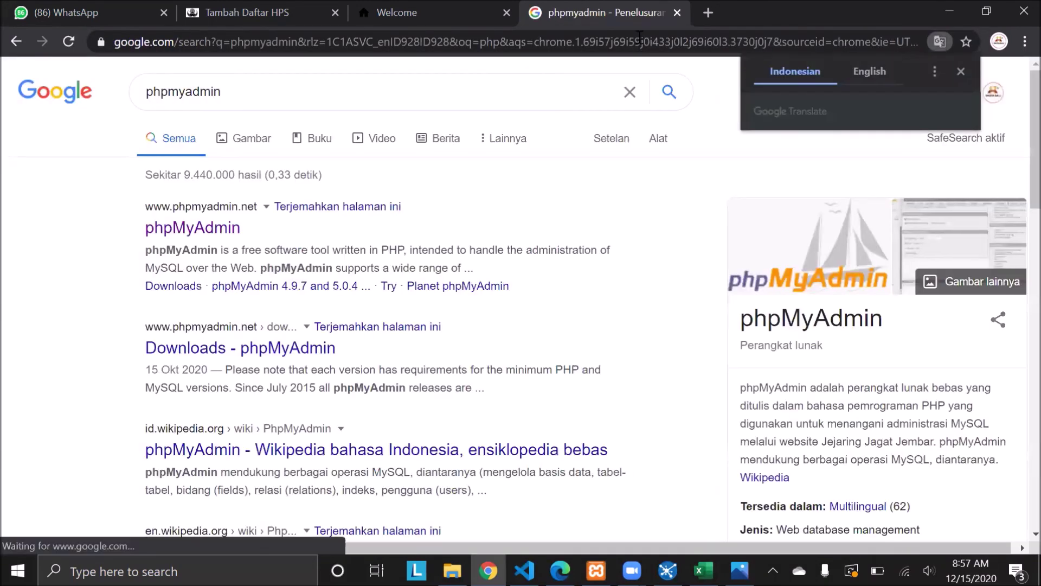
click(639, 37)
text(localhost)
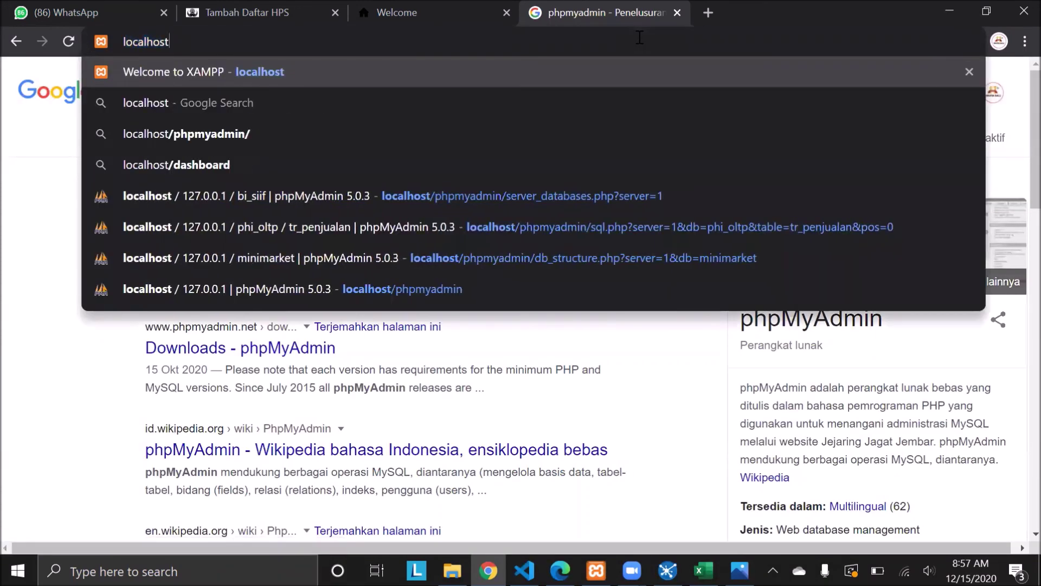
key(Down)
key(Down)
key(Return)
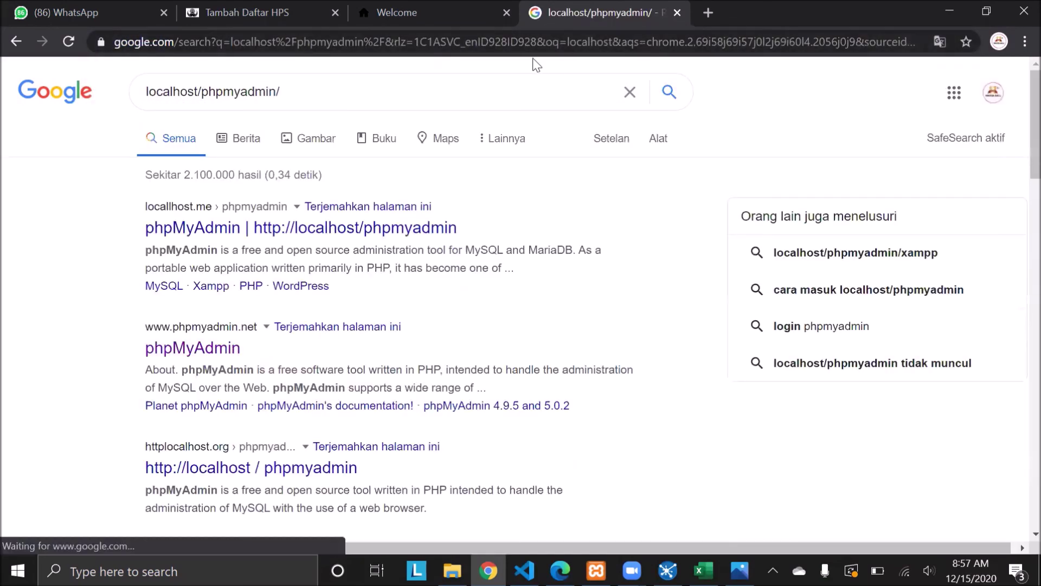
- Load the XAMPP dashboard at localhost and open phpMyAdmin from it
click(522, 42)
text(loc)
key(Return)
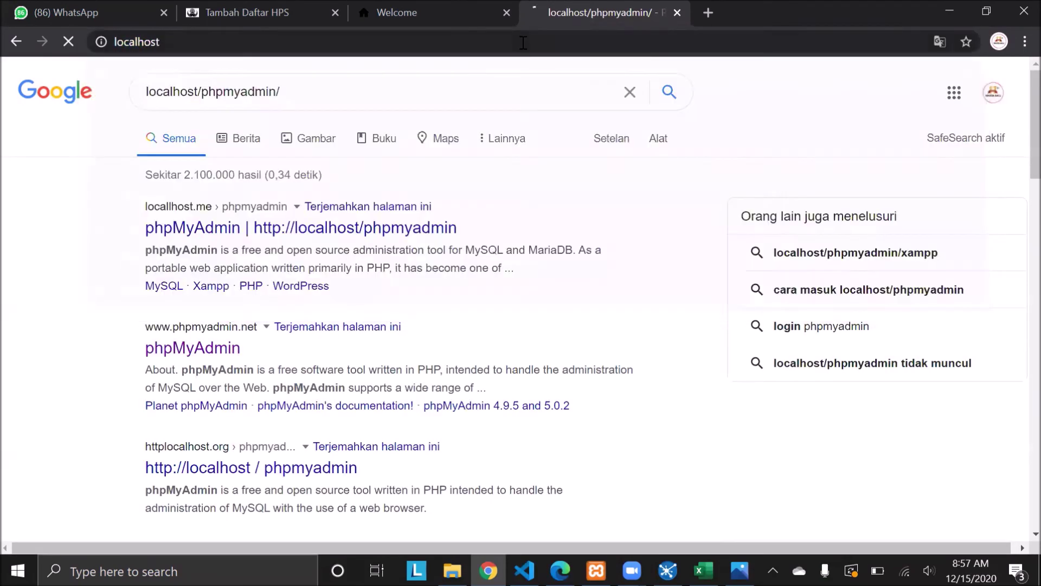
click(868, 82)
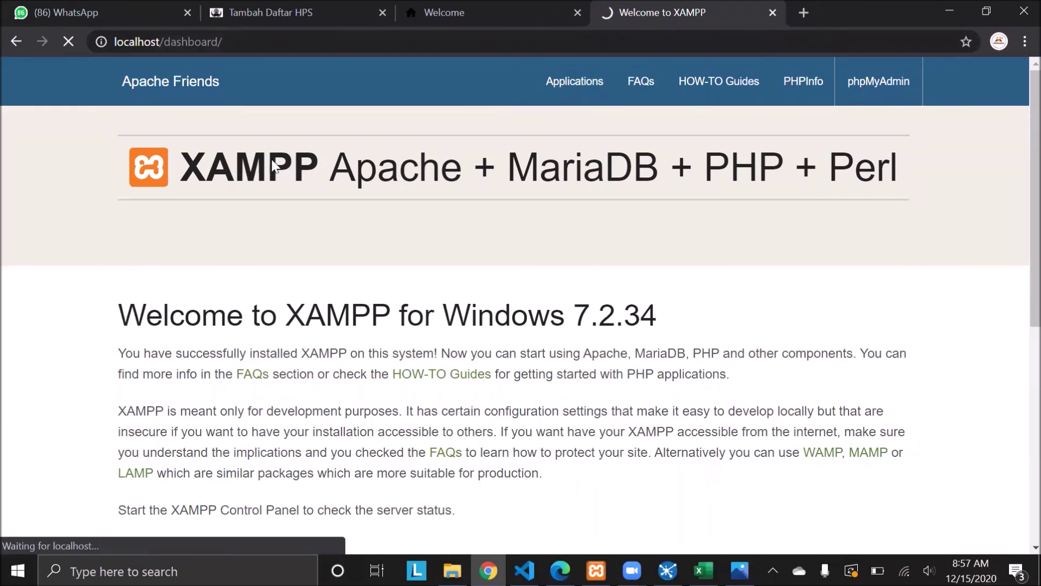
click(900, 87)
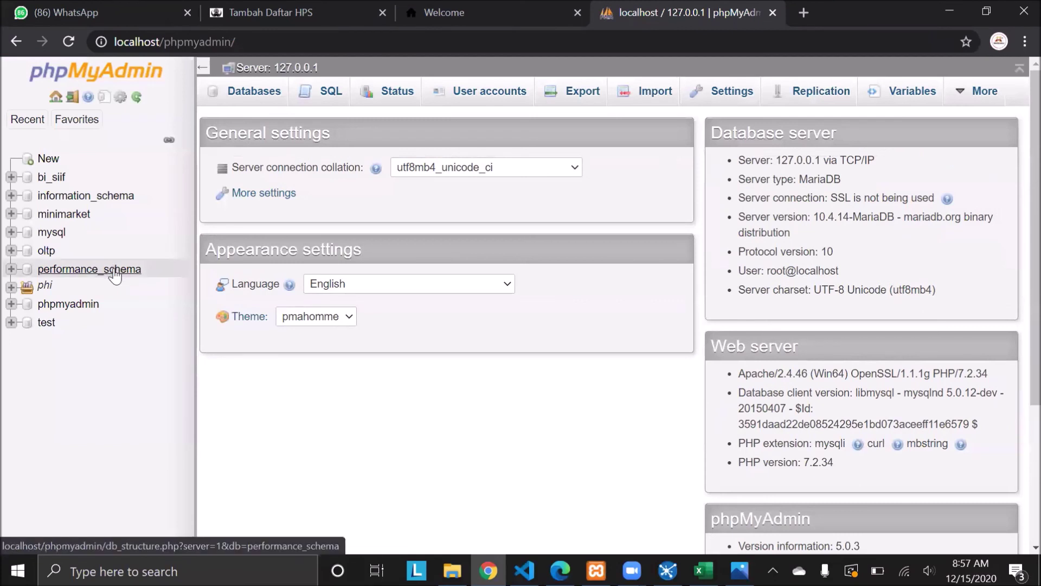
- Browse the rows of the dim_waktu table in the phi_olap database, checking its columns and loaded data
click(11, 287)
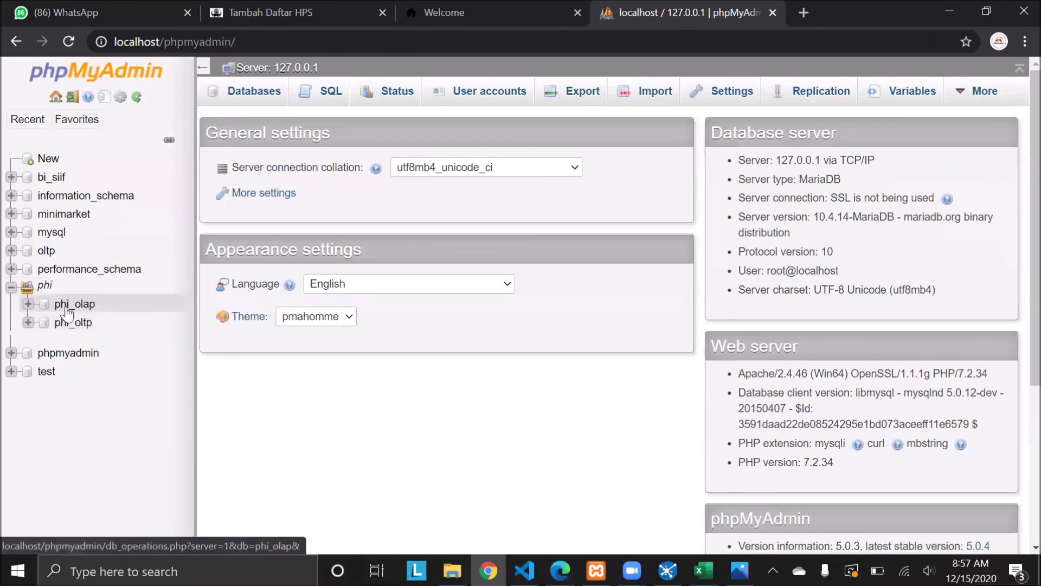
click(60, 312)
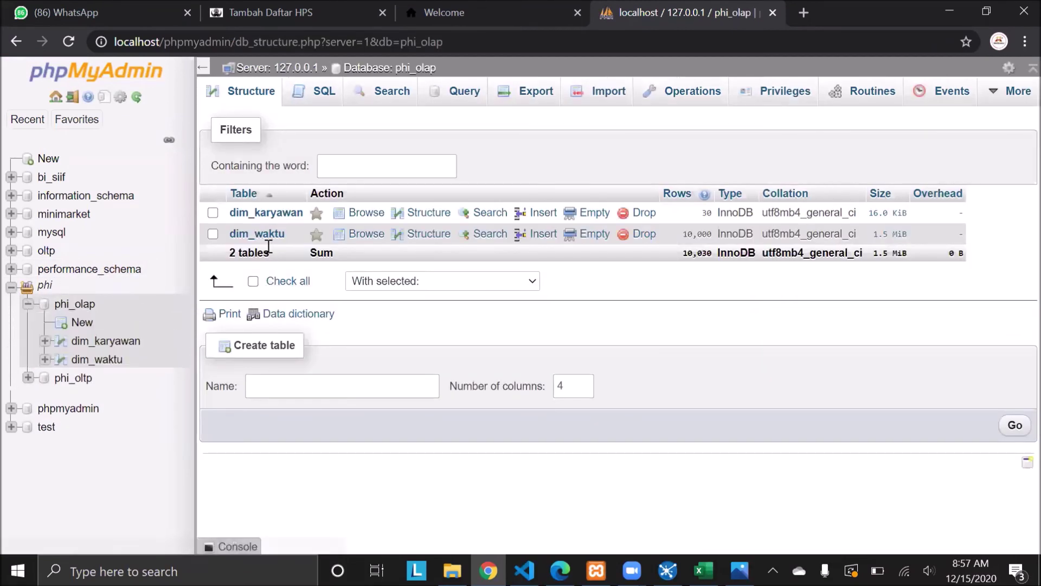
click(268, 234)
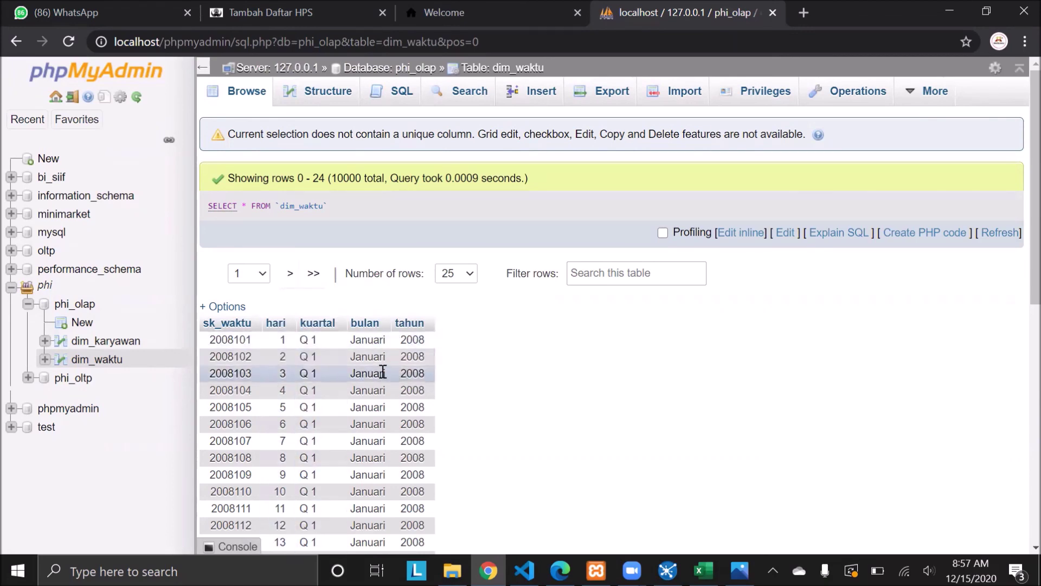
scroll(382, 374, down, 8)
scroll(383, 373, up, 8)
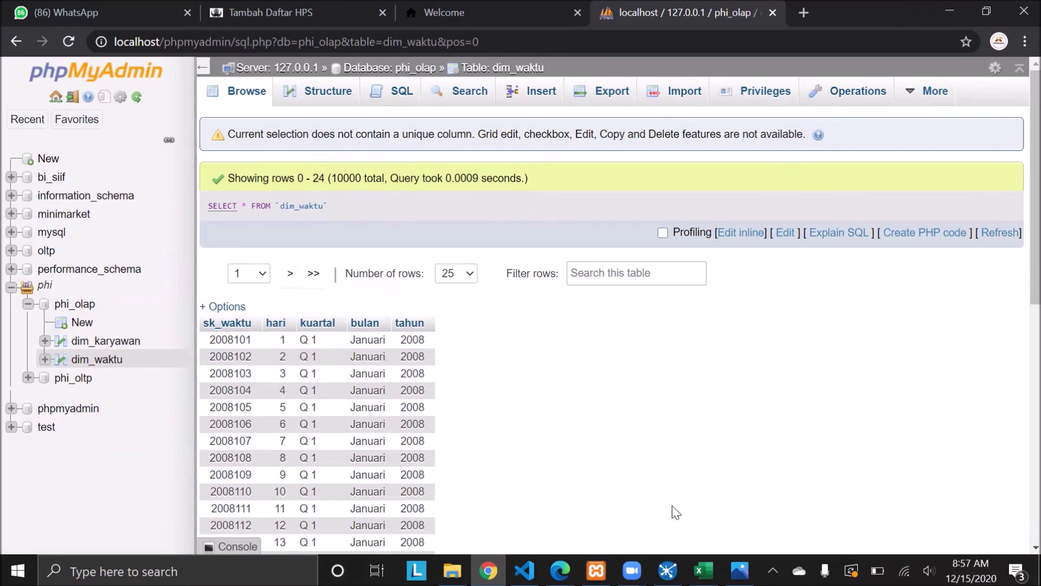
- Switch back to Spoon and compare the dim_waktu transformation with the star skema.png diagram in Photos
click(668, 570)
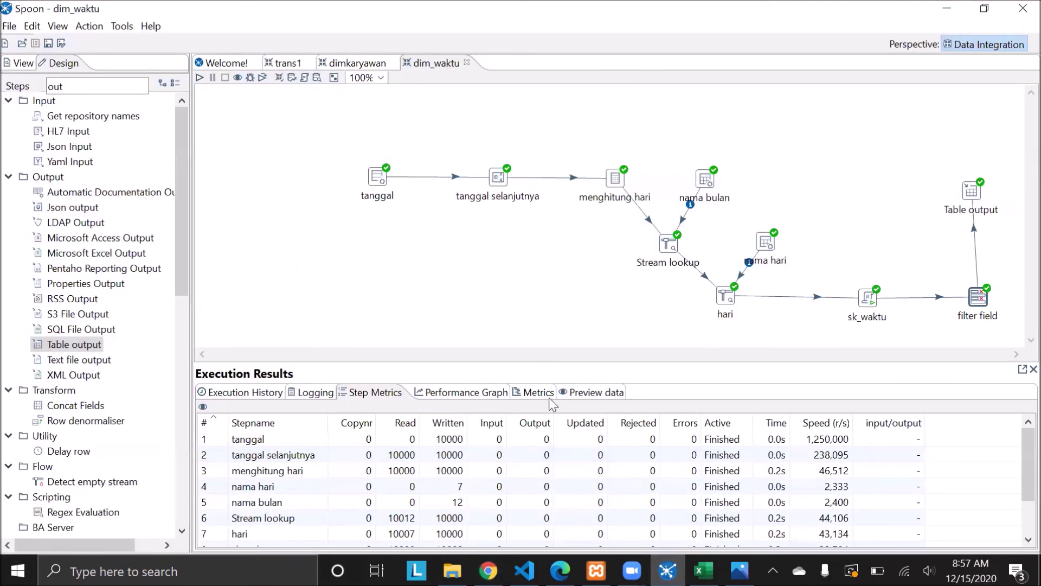
click(740, 571)
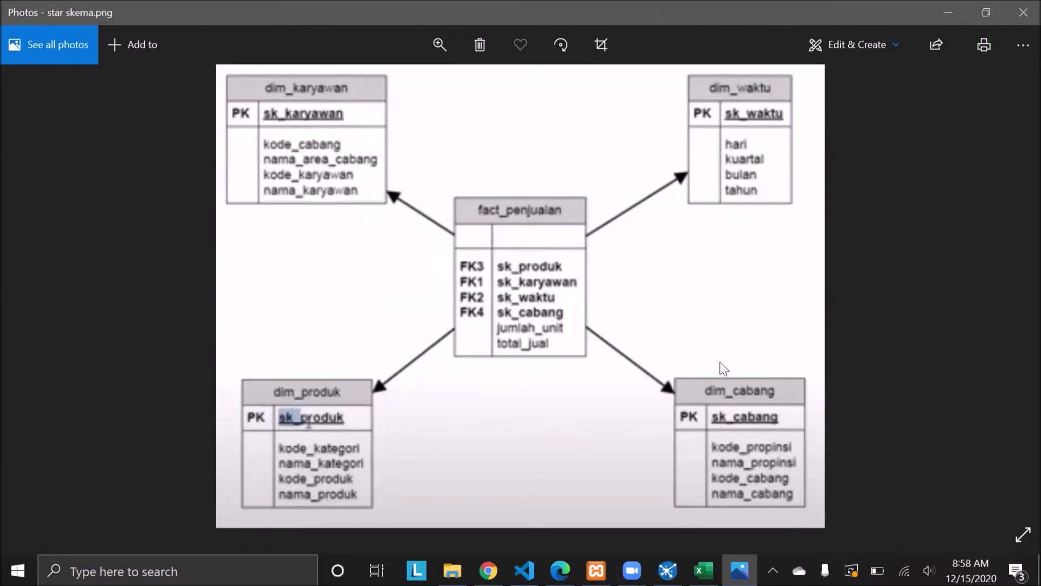
click(944, 16)
mouse_move(760, 241)
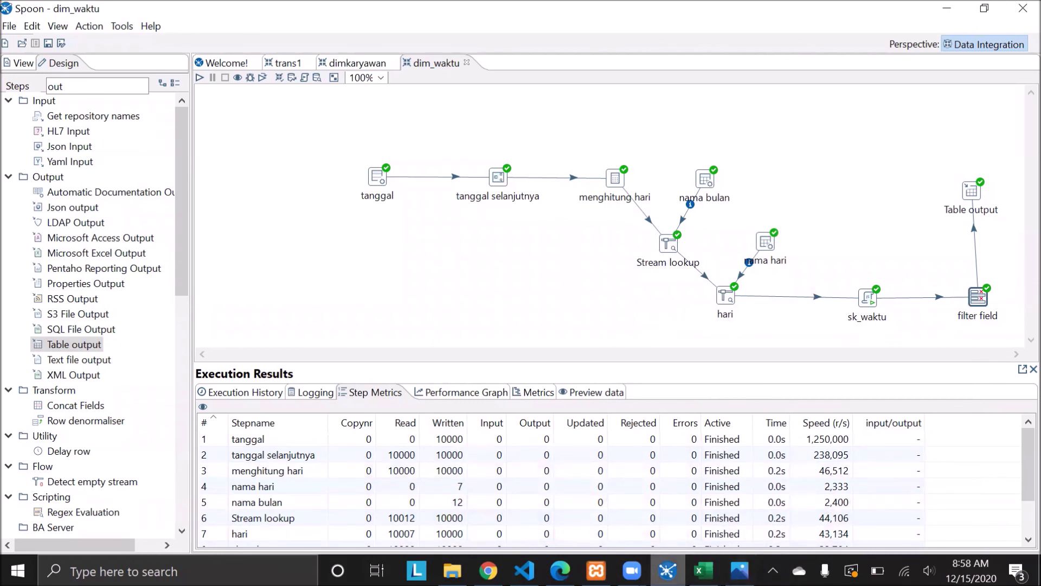
click(740, 571)
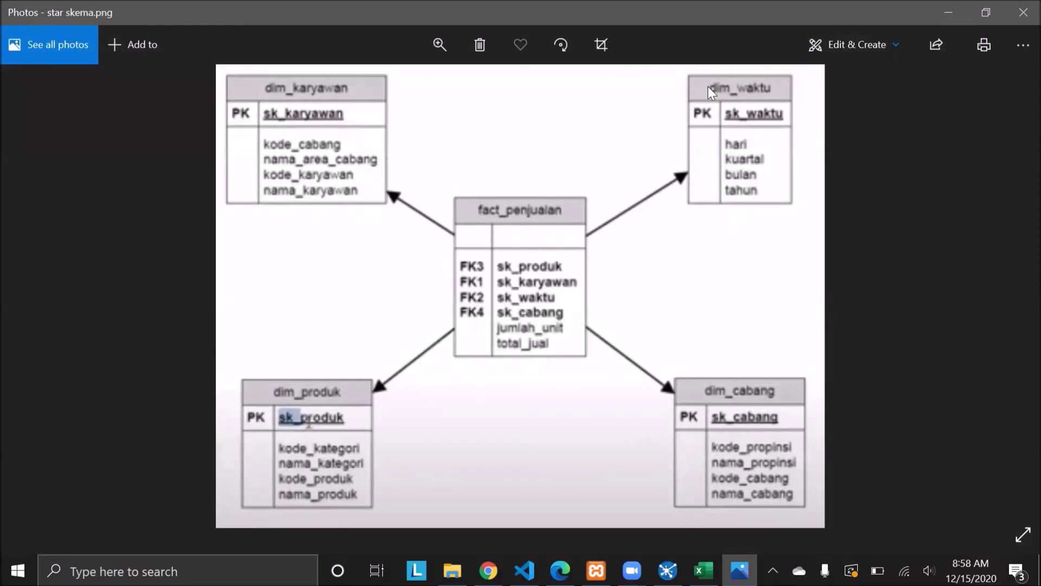
click(947, 12)
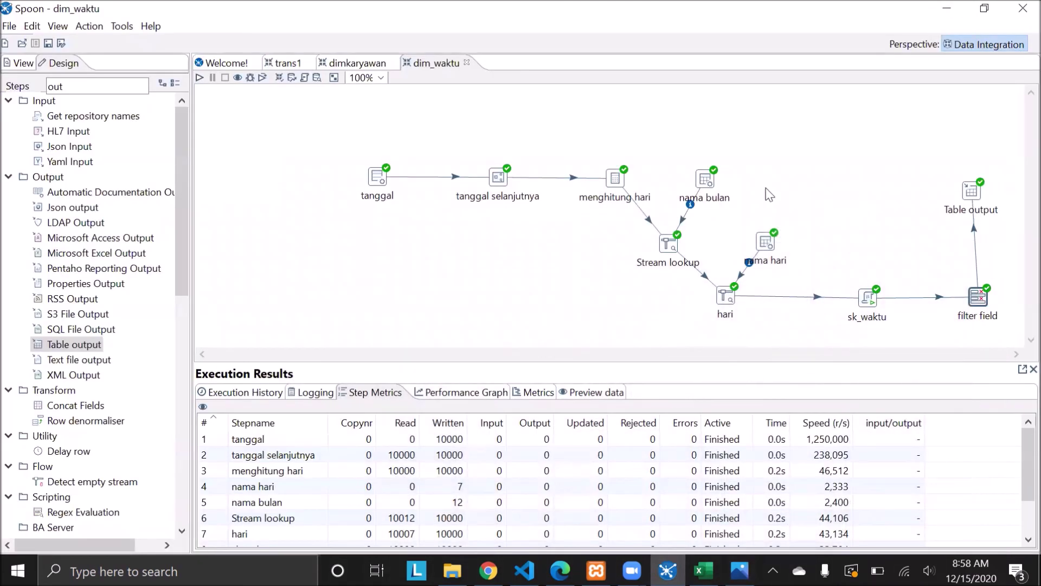